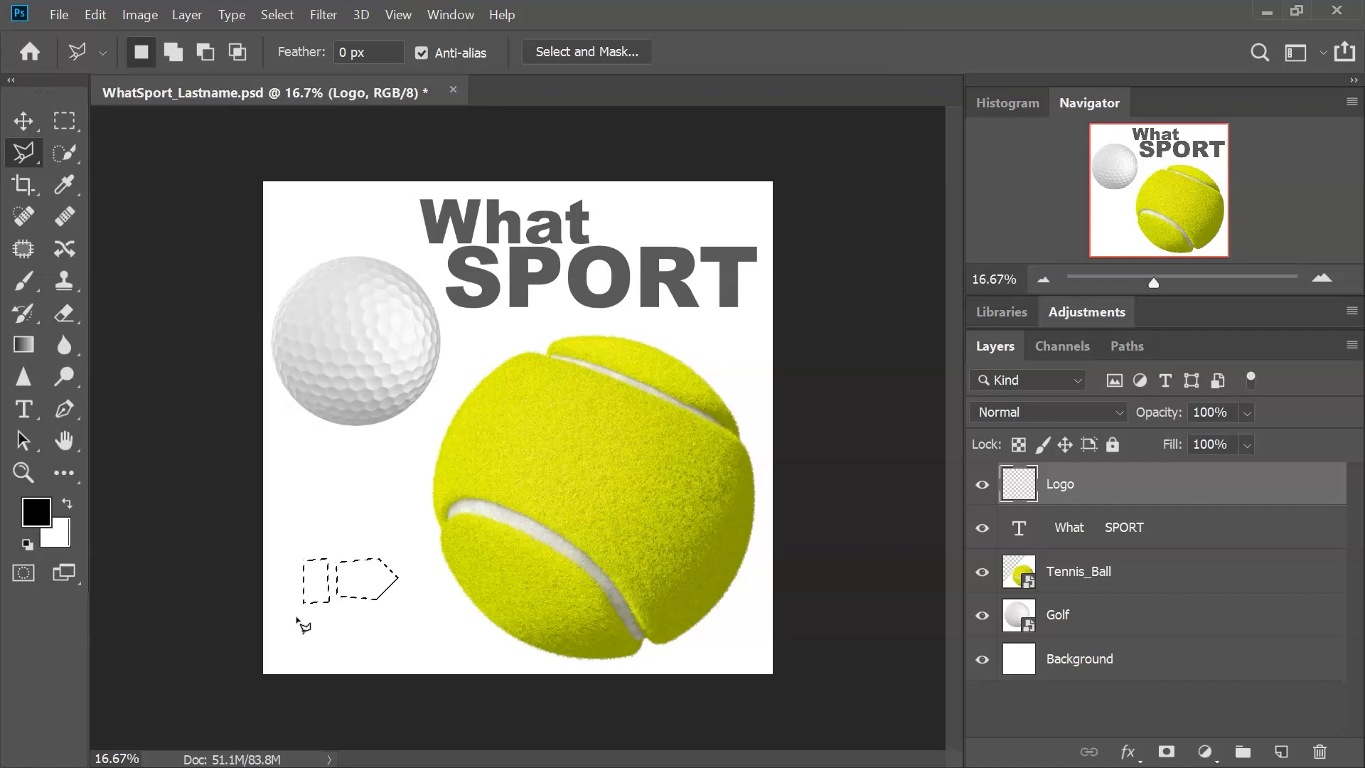
# Add a narrow slanted polygonal selection beneath the two existing logo selections with the Polygonal Lasso
pyautogui.click(301, 617)
pyautogui.press('shift')
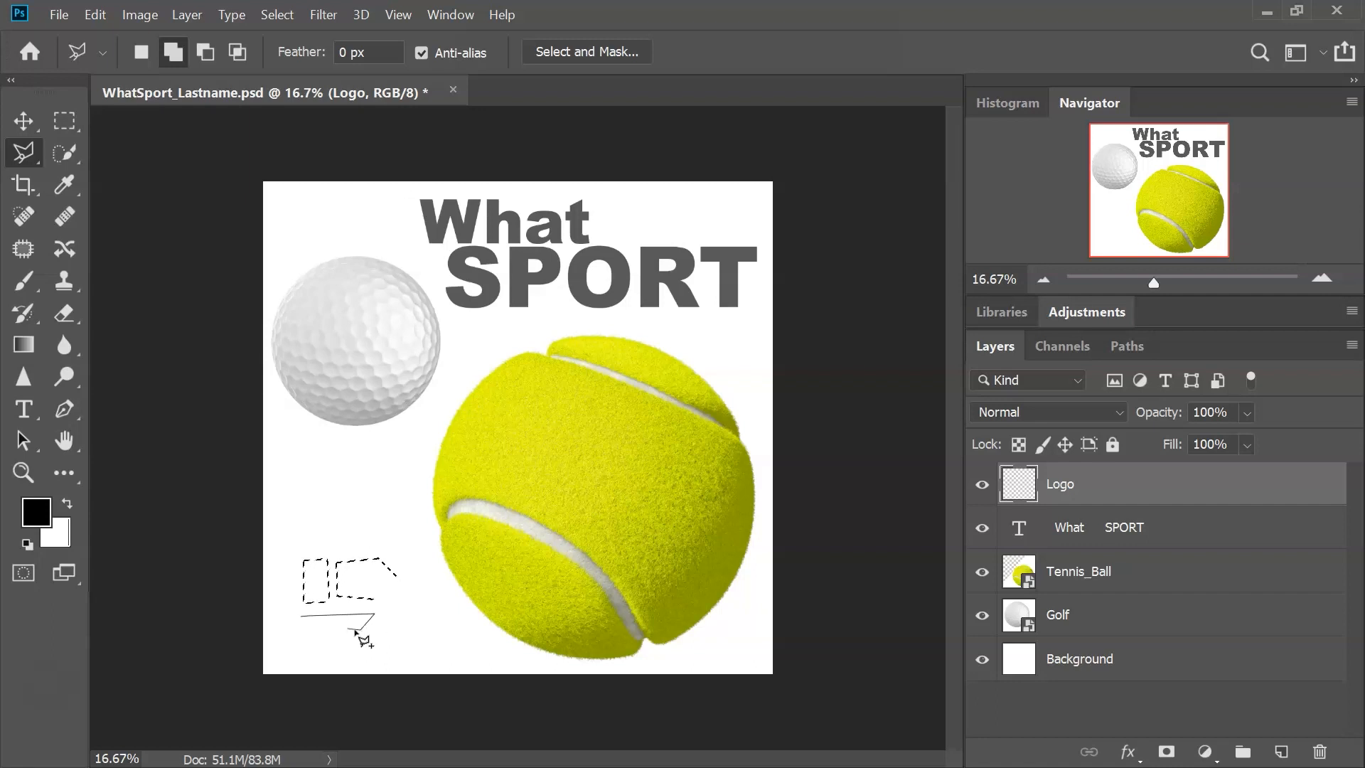
pyautogui.click(307, 624)
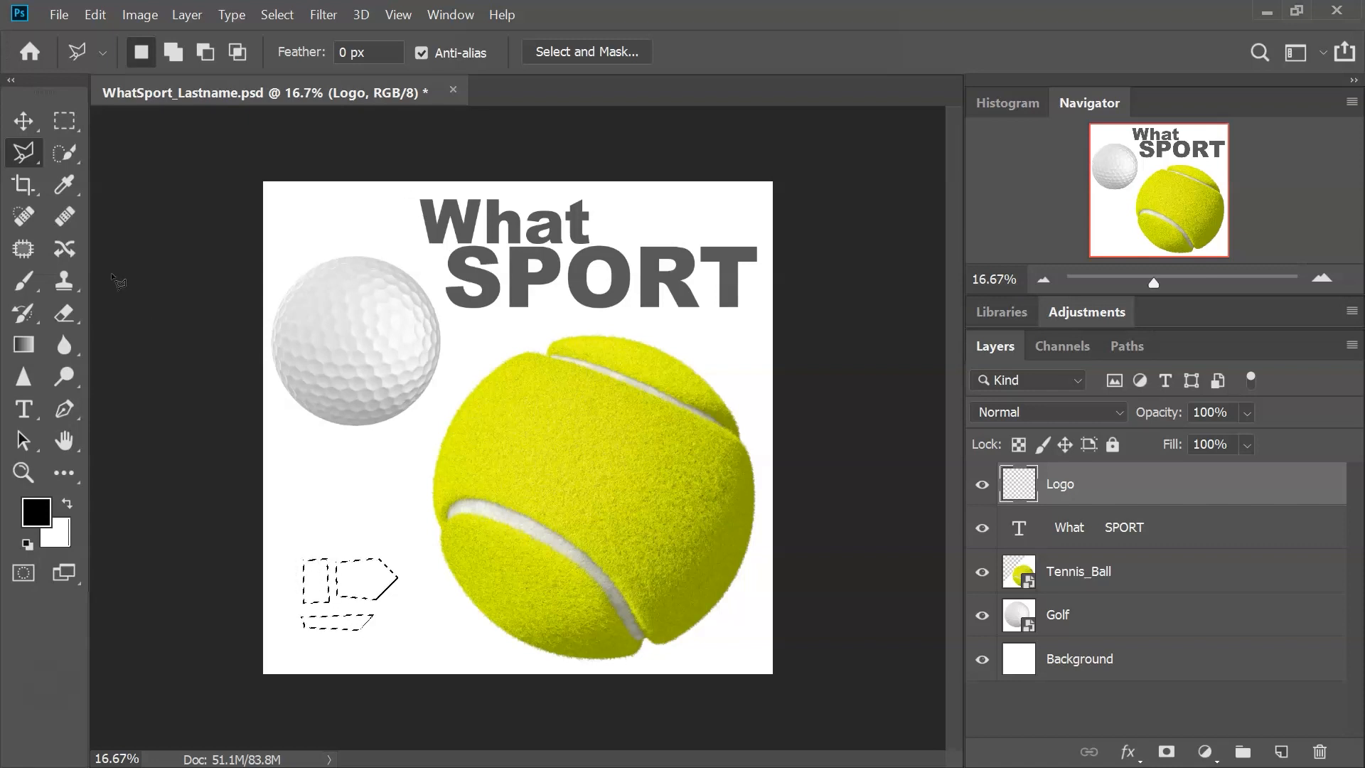
# Fill the three selected logo shapes on the Logo layer with the title text's sampled dark grey, using the Paint Bucket
pyautogui.click(23, 346)
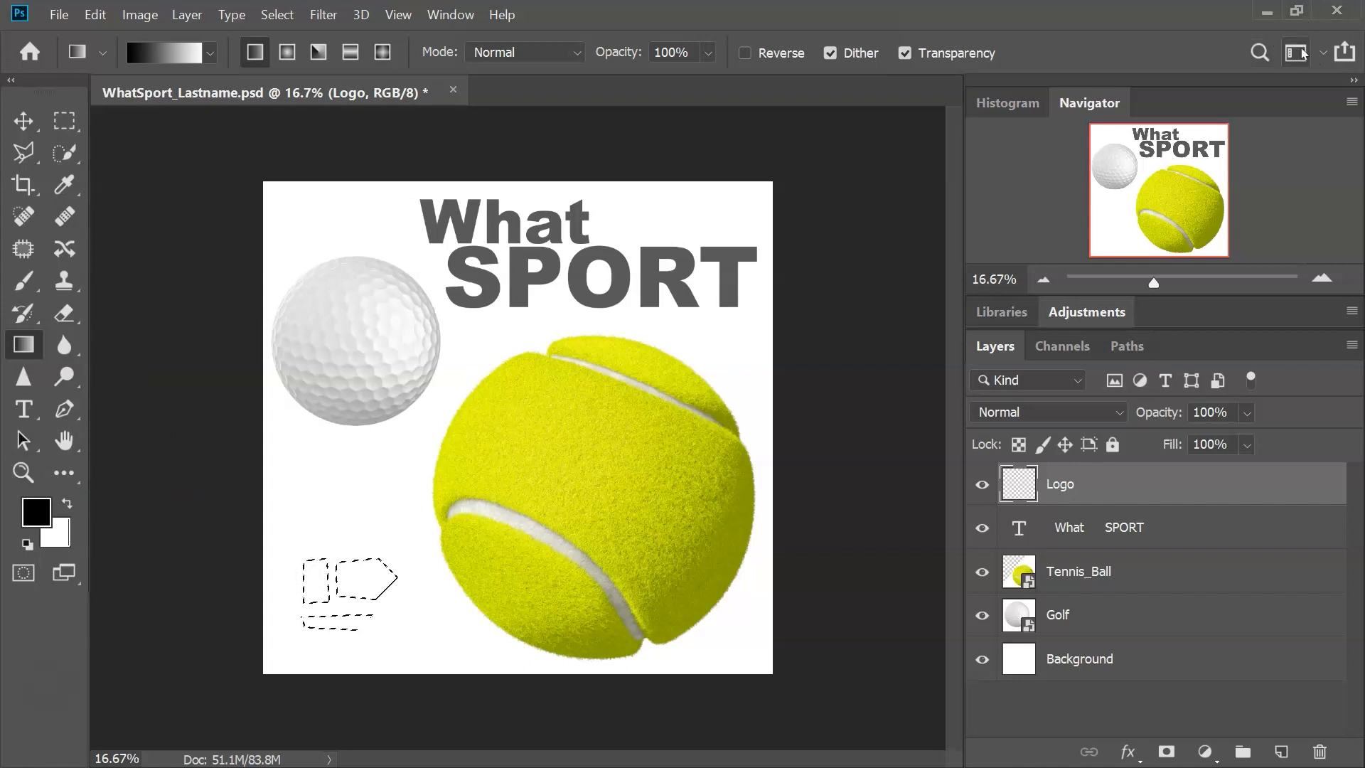
pyautogui.click(67, 477)
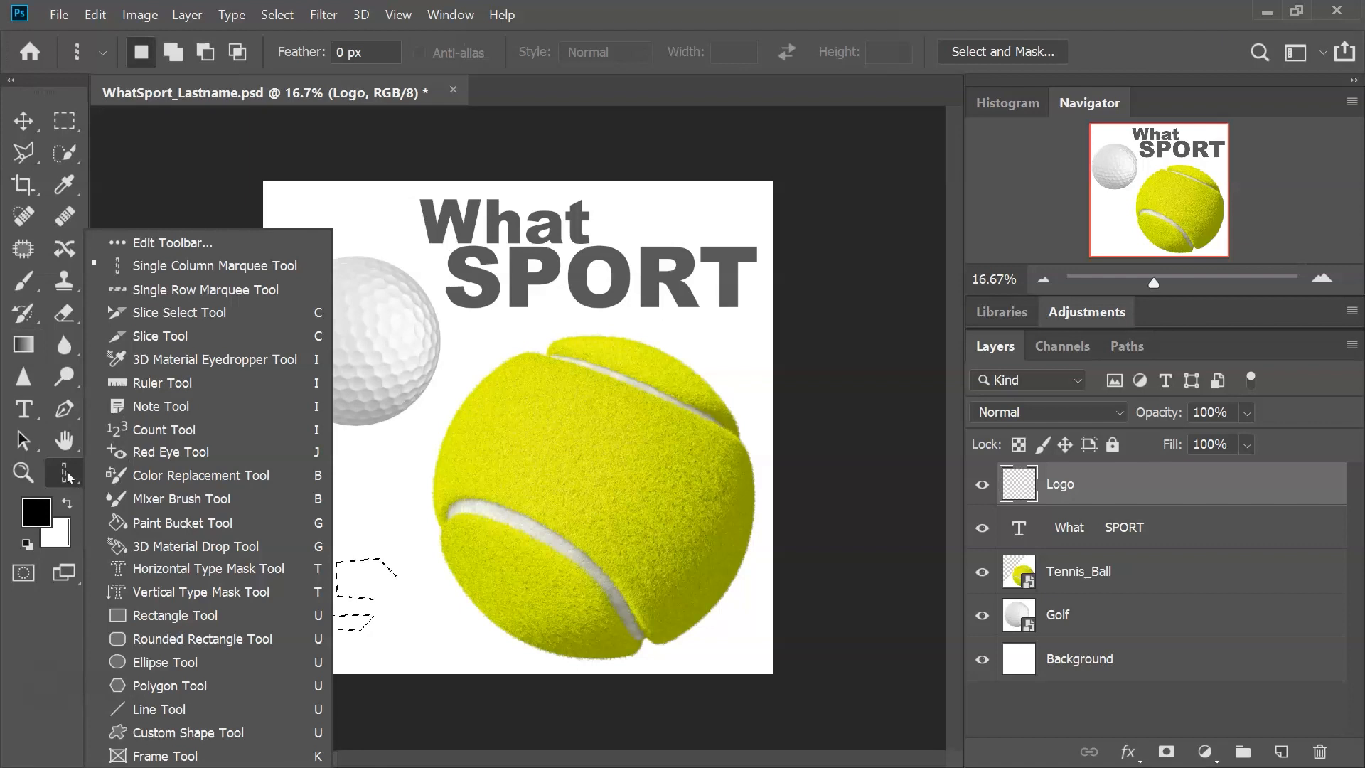
pyautogui.click(137, 525)
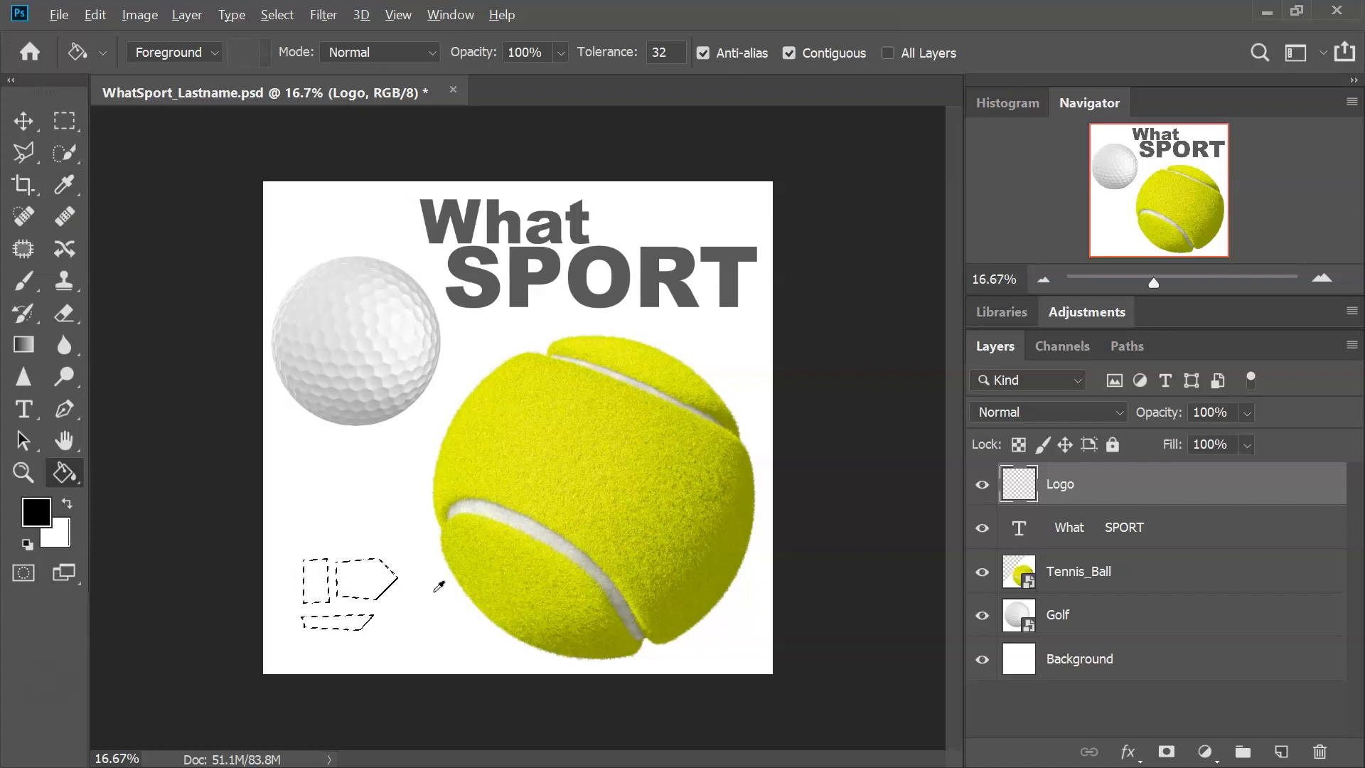
pyautogui.keyDown('alt'); pyautogui.click(438, 585); pyautogui.keyUp('alt')
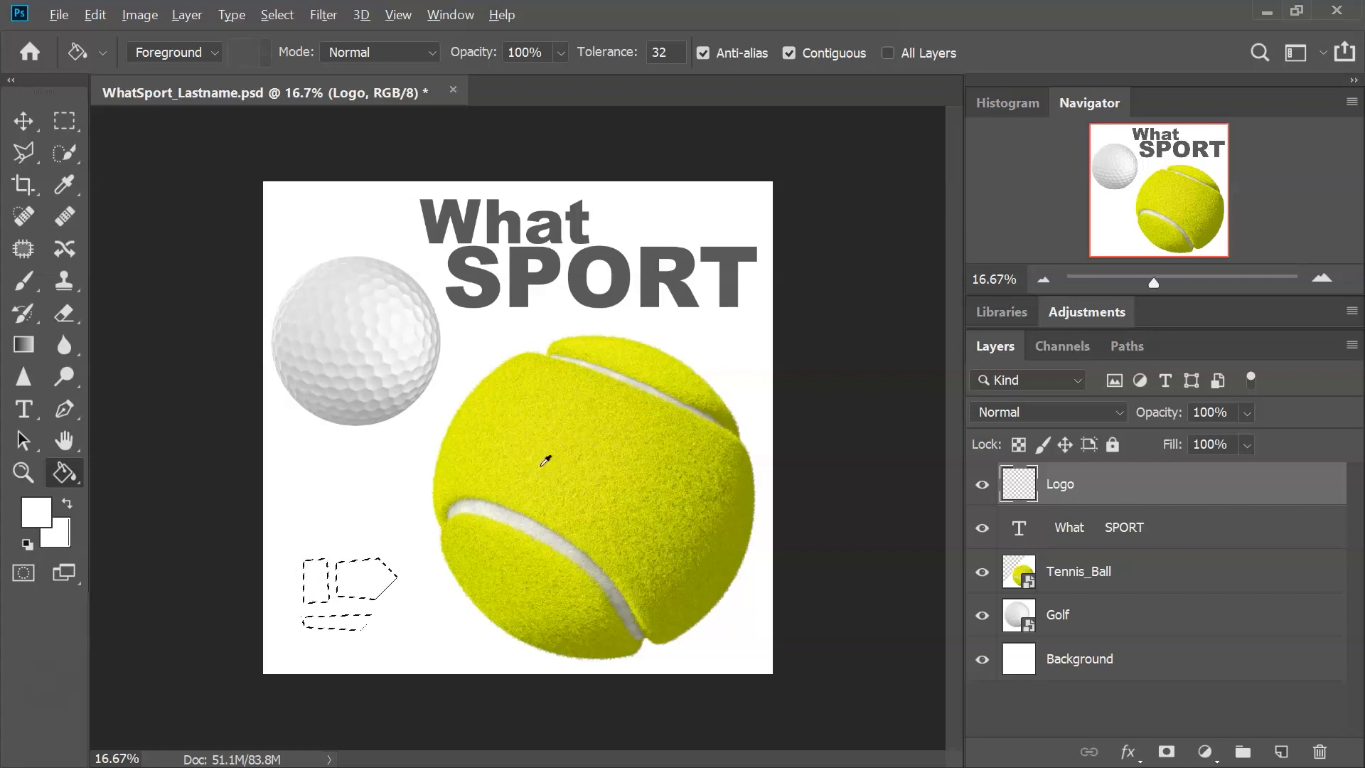
pyautogui.moveTo(518, 446); pyautogui.dragTo(530, 418)
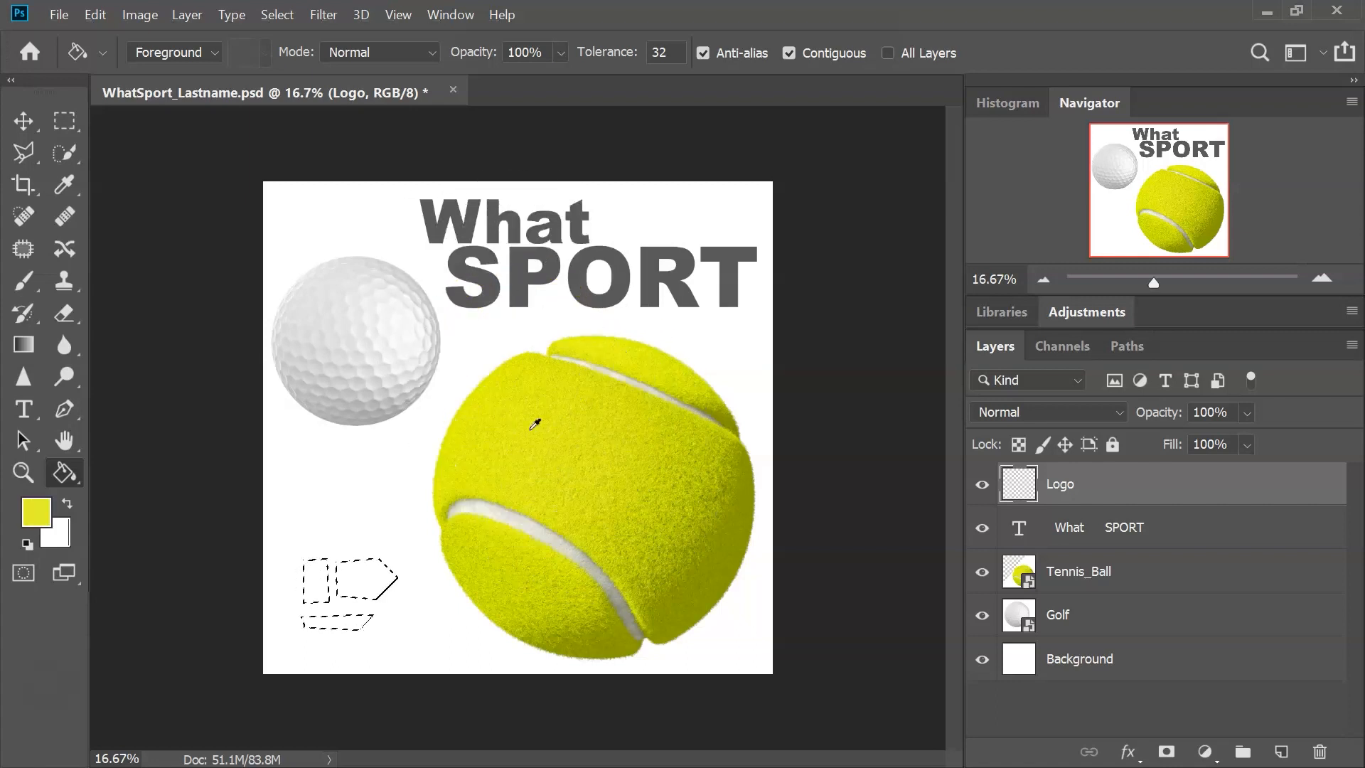
pyautogui.moveTo(524, 344); pyautogui.dragTo(523, 287)
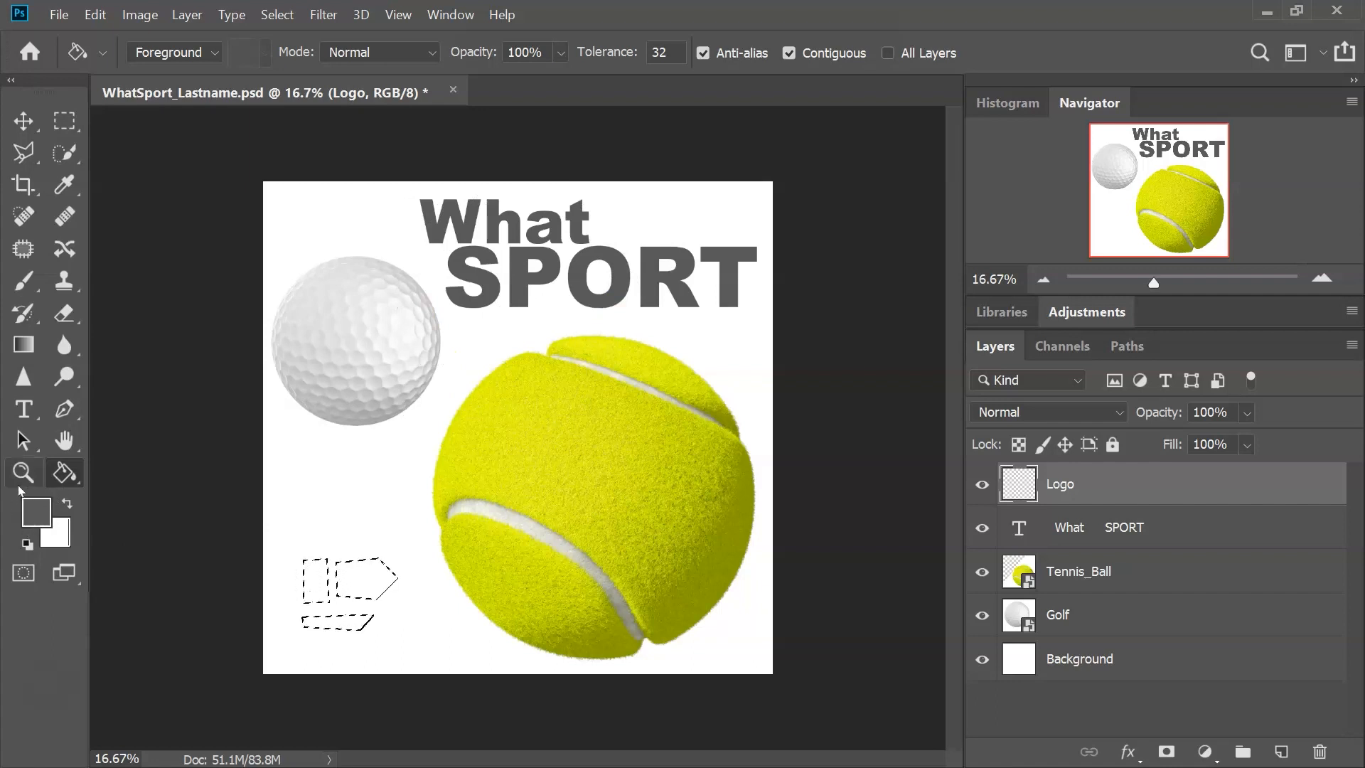
pyautogui.click(368, 585)
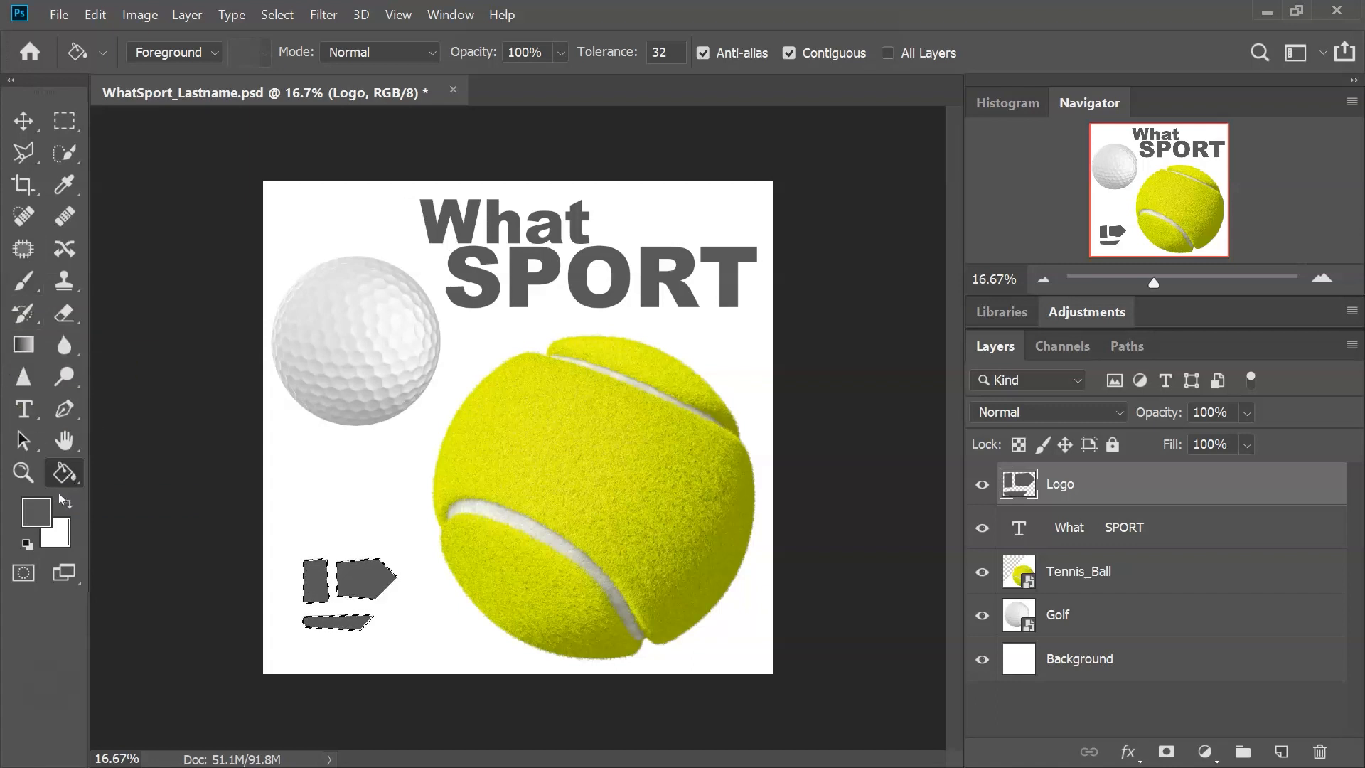
pyautogui.hotkey('shift', 'g')
pyautogui.hotkey('shift', 'g')
pyautogui.hotkey('shift', 'g')
pyautogui.hotkey('shift', 'g')
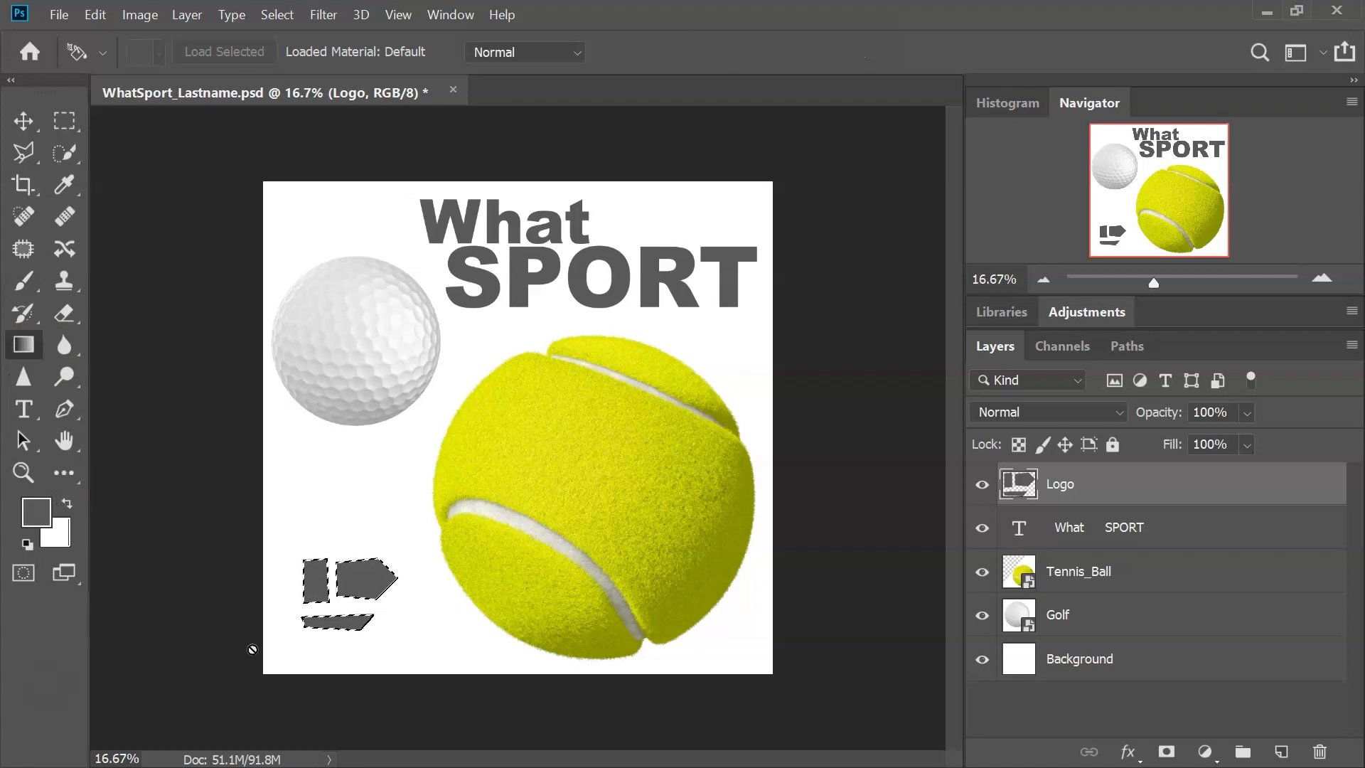
pyautogui.hotkey('shift', 'g')
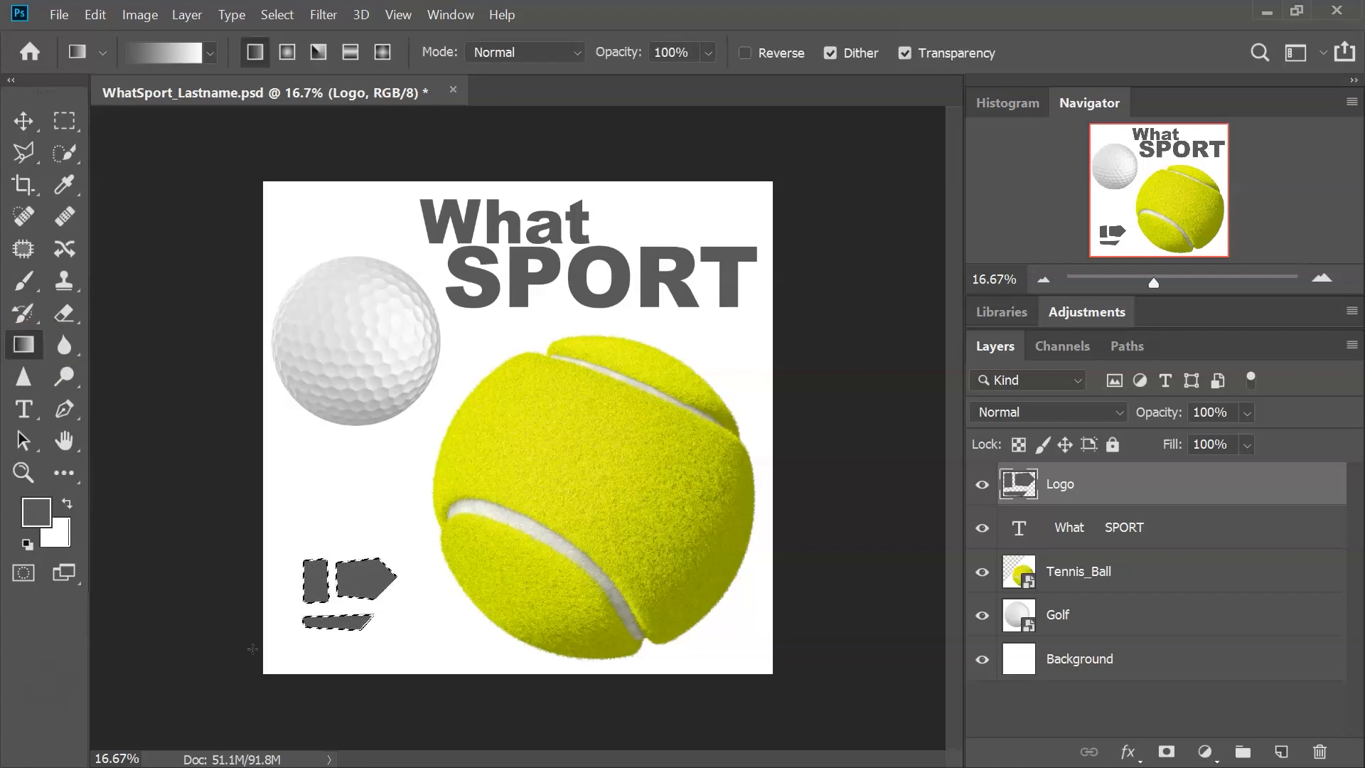
pyautogui.hotkey('shift', 'g')
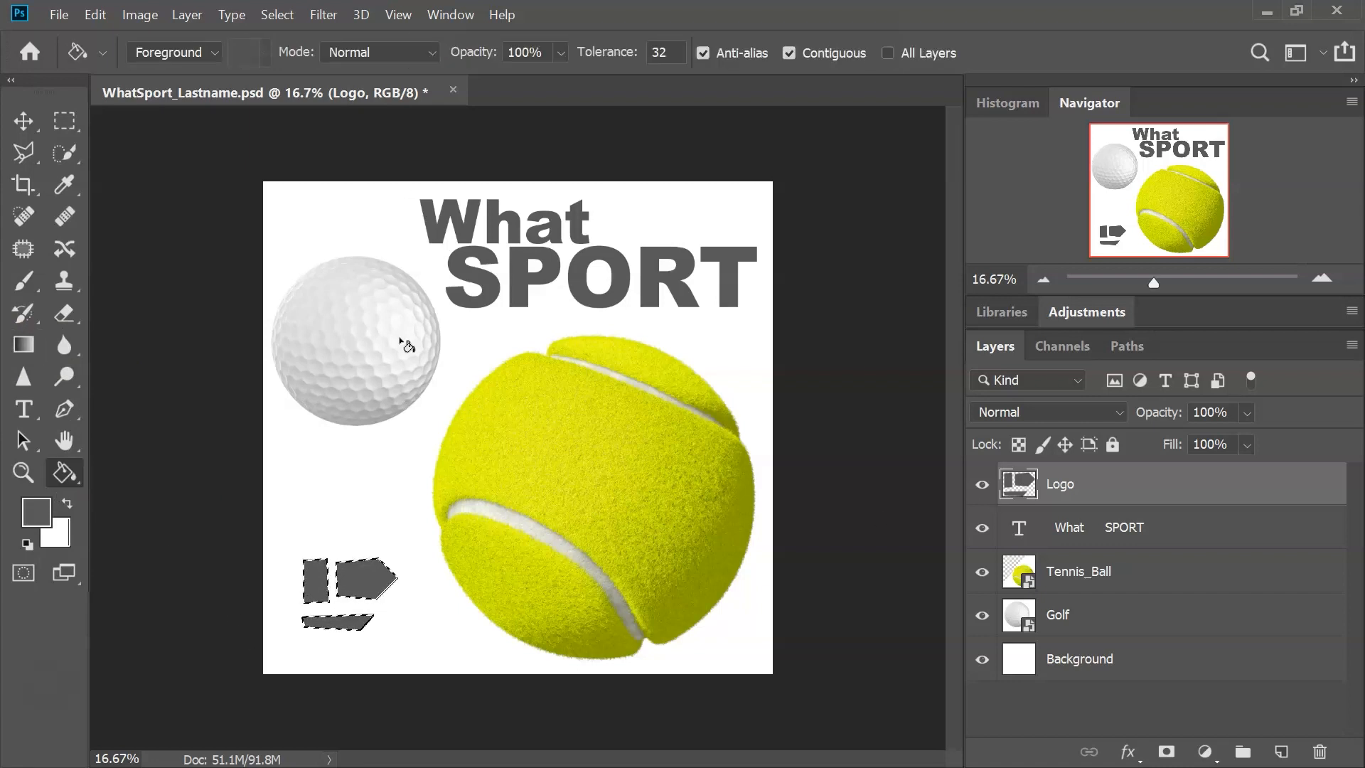
# Move the three filled logo shapes together slightly to the right
pyautogui.press('v')
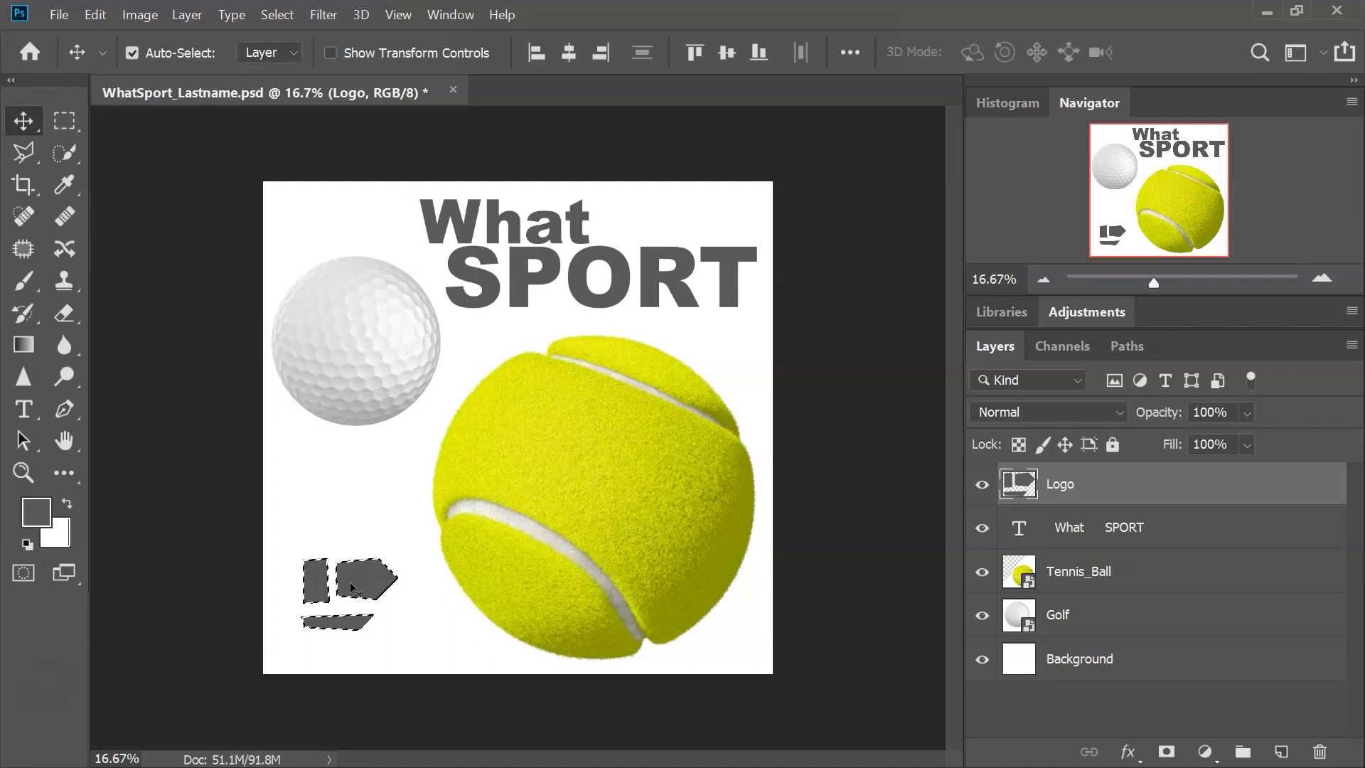
pyautogui.moveTo(351, 591); pyautogui.dragTo(357, 591)
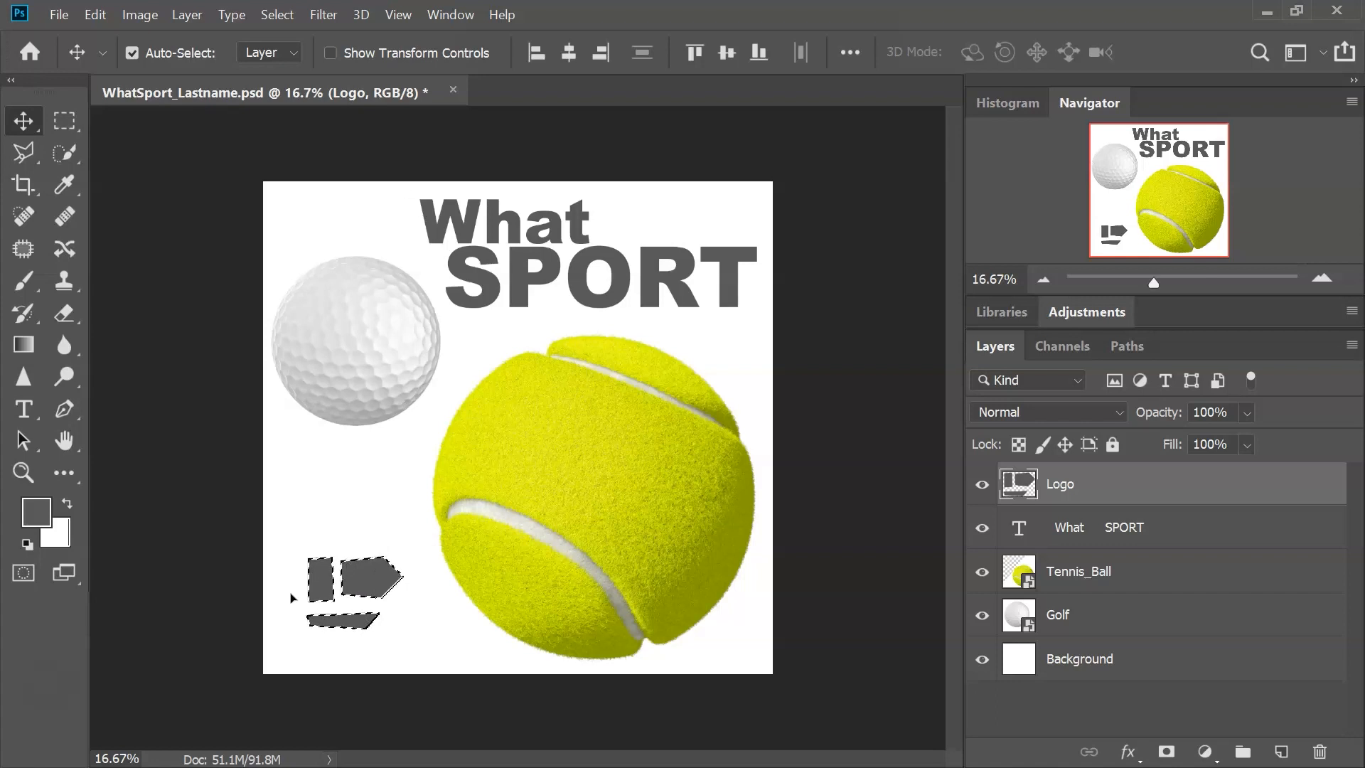
# Isolate the logo's pentagon with a rectangular marquee and move it slightly away from the upright block
pyautogui.press('ctrl')
pyautogui.hotkey('ctrl', '+')
pyautogui.hotkey('ctrl', '+')
pyautogui.moveTo(374, 691); pyautogui.dragTo(603, 347)
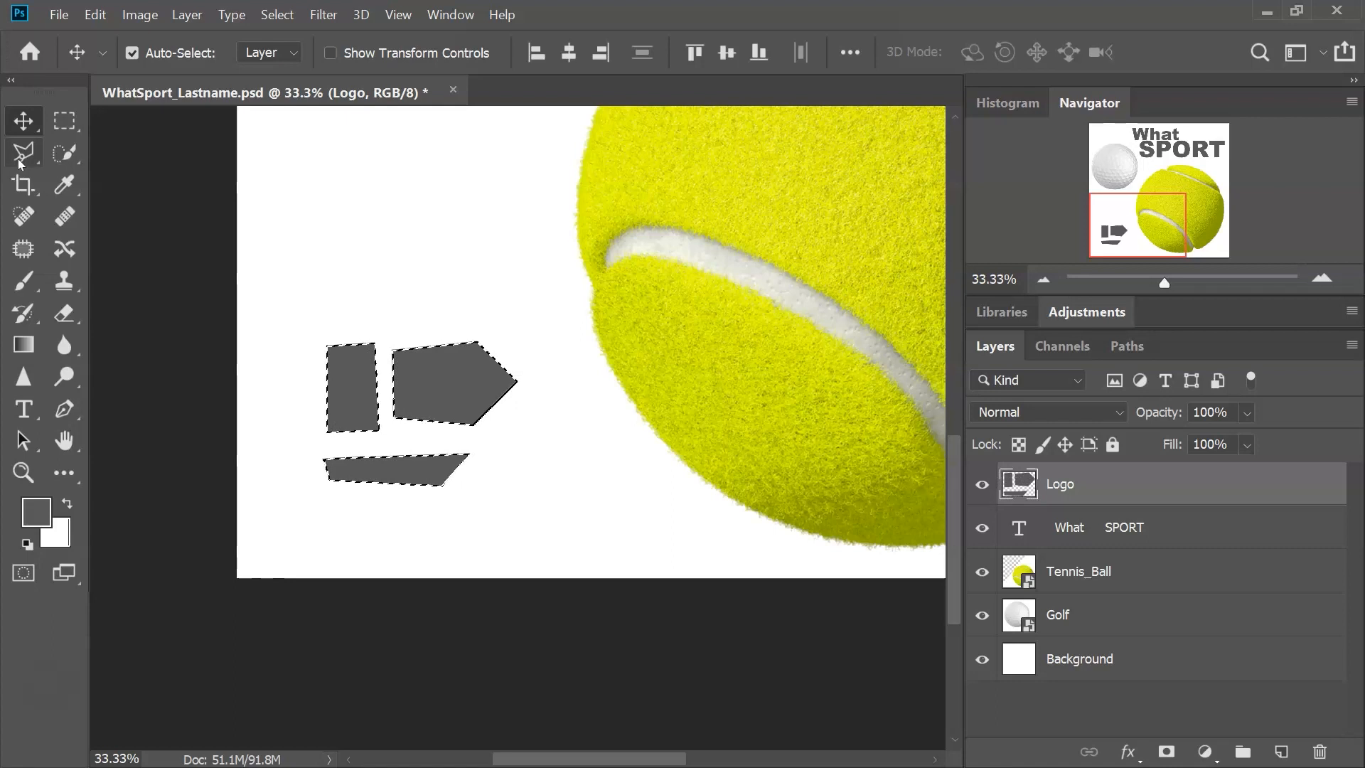
pyautogui.click(70, 126)
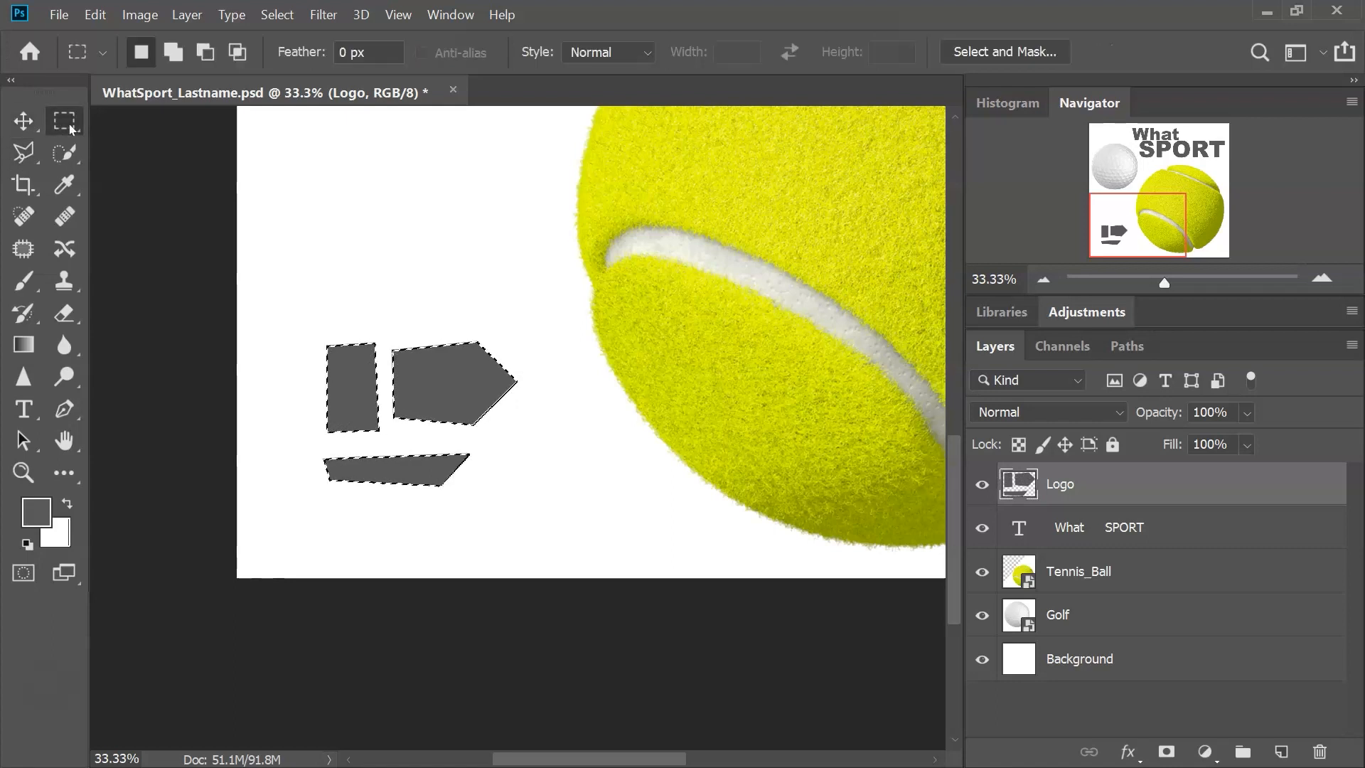
pyautogui.moveTo(547, 307); pyautogui.dragTo(387, 438)
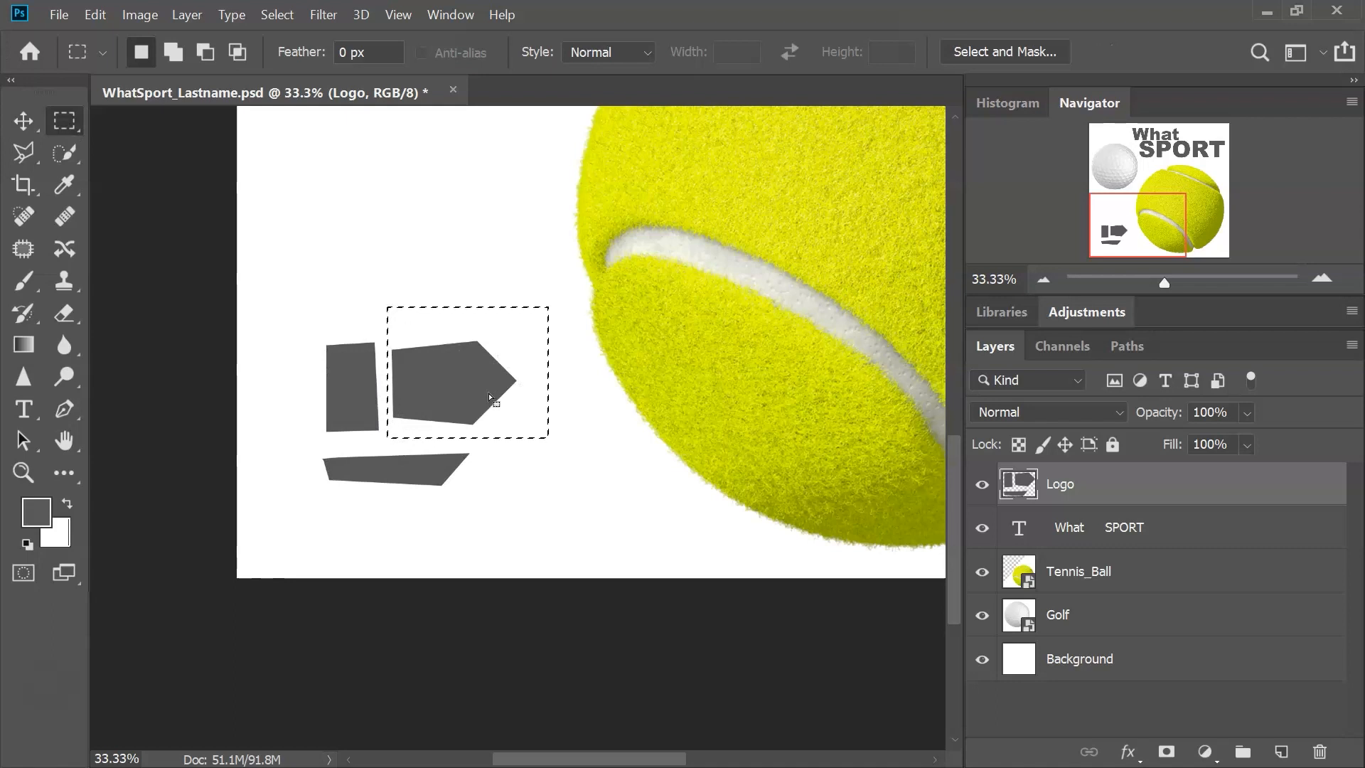
pyautogui.click(25, 122)
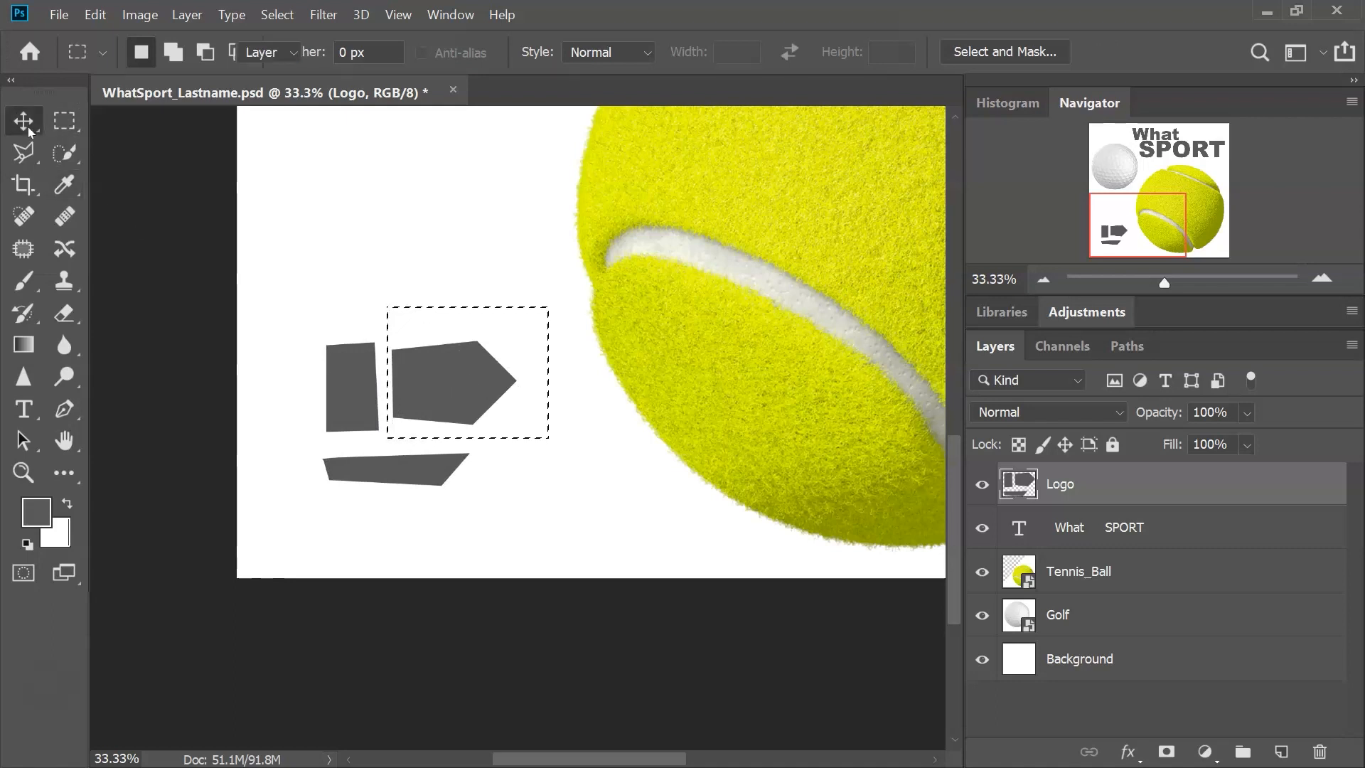
pyautogui.moveTo(435, 381); pyautogui.dragTo(427, 399)
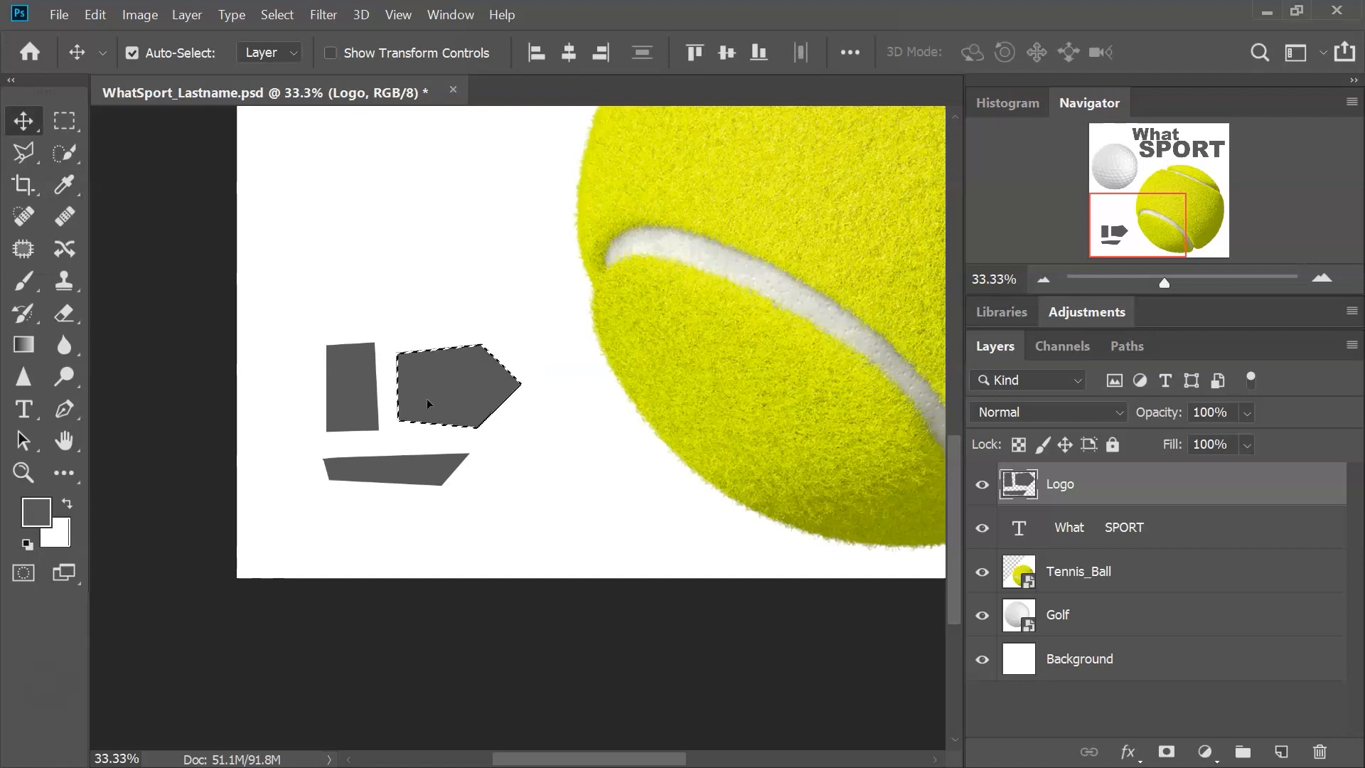
# Isolate the logo's lower slanted bar with a rectangular marquee and move it up closer to the shapes above
pyautogui.press('m')
pyautogui.click(520, 522)
pyautogui.moveTo(521, 523); pyautogui.dragTo(287, 441)
pyautogui.press('v')
pyautogui.moveTo(399, 475); pyautogui.dragTo(397, 467)
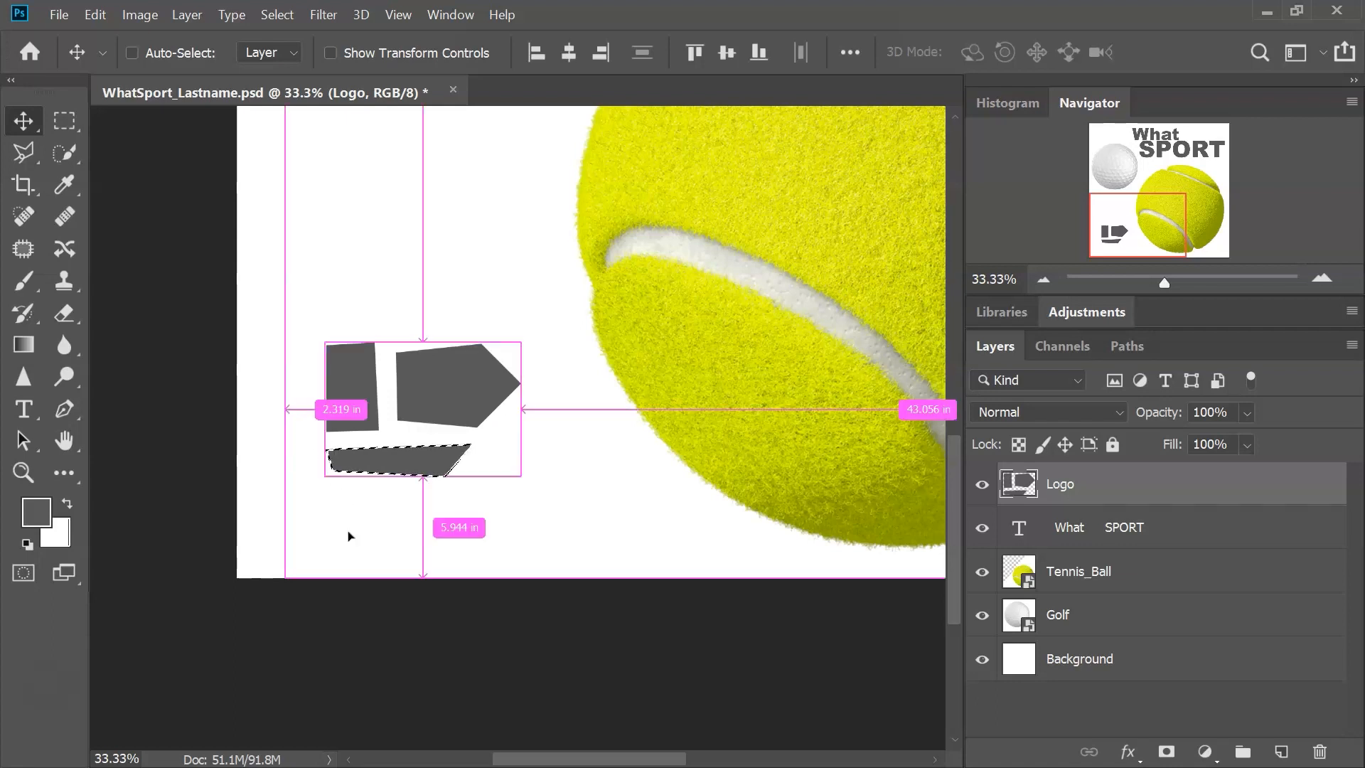
# Free-transform the lower slanted bar to 99.36% width and 107.97% height
pyautogui.hotkey('ctrl', 't')
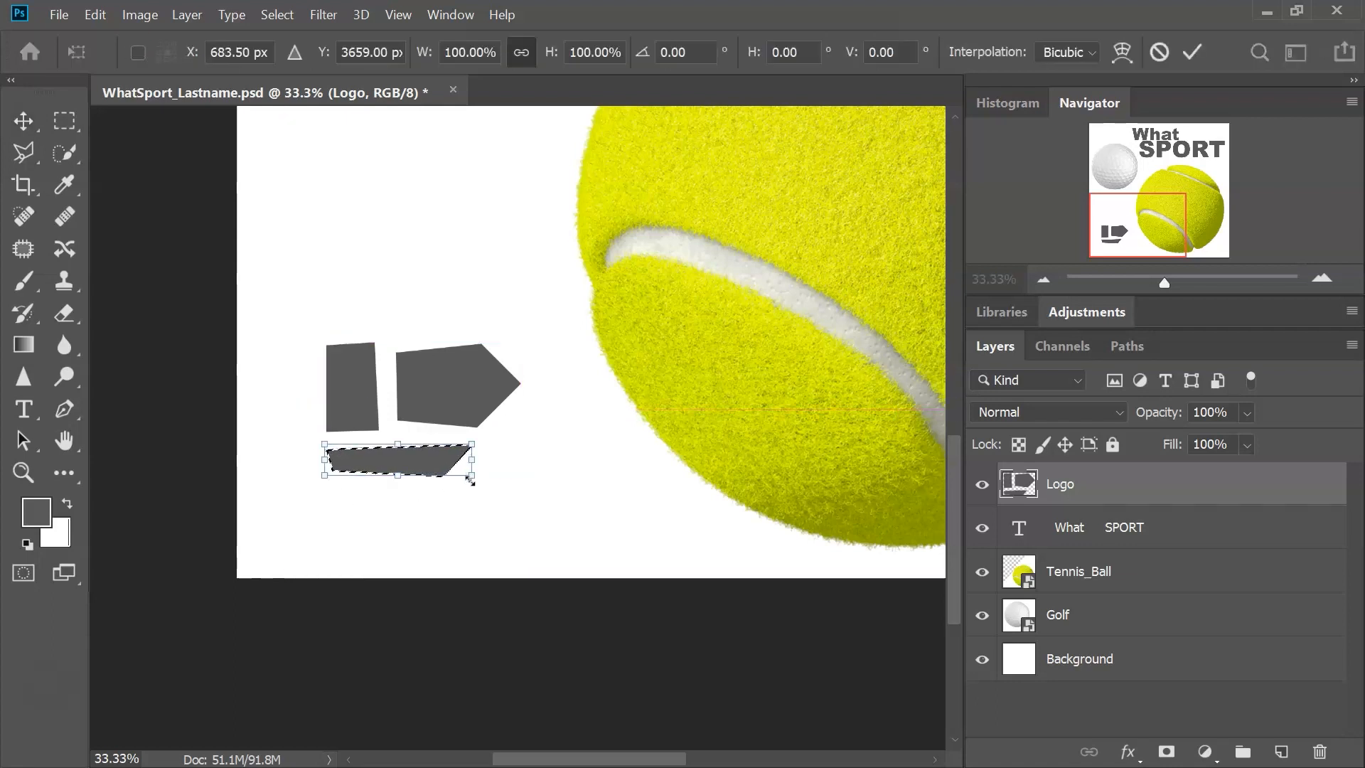
pyautogui.moveTo(474, 475); pyautogui.dragTo(474, 474)
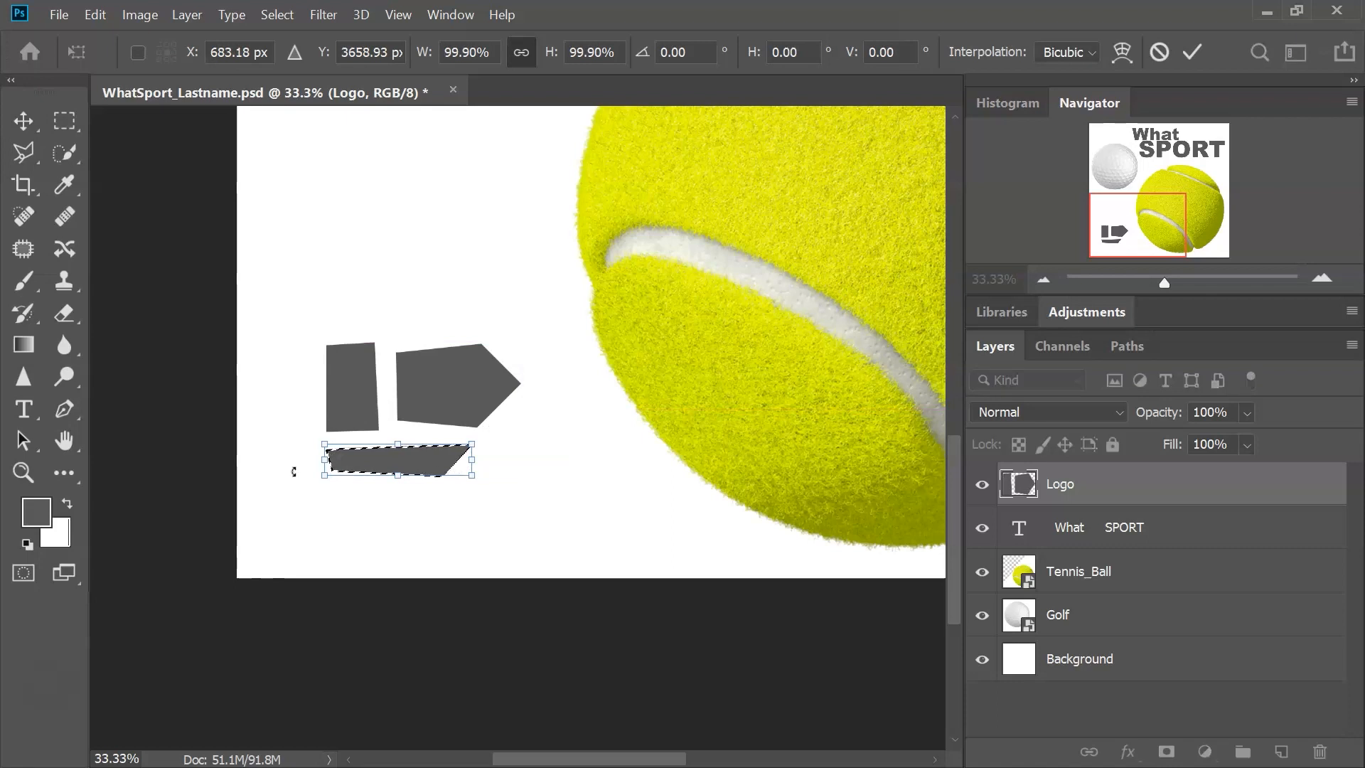
pyautogui.moveTo(324, 460); pyautogui.dragTo(396, 479)
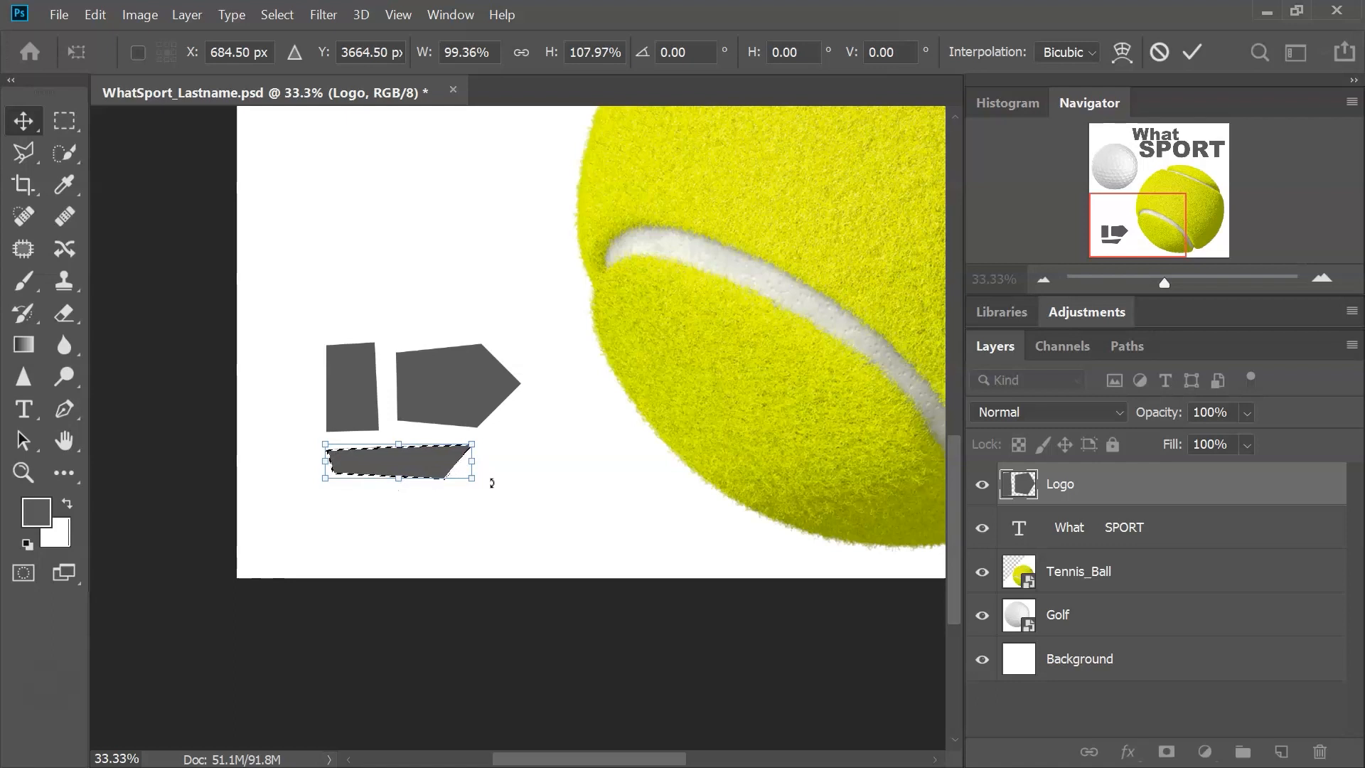
pyautogui.press('Return')
# Make the Logo layer active again and clear the selection around the lower bar
pyautogui.keyDown('ctrl'); pyautogui.click(557, 552); pyautogui.keyUp('ctrl')
pyautogui.hotkey('ctrl', '-')
pyautogui.hotkey('ctrl', '-')
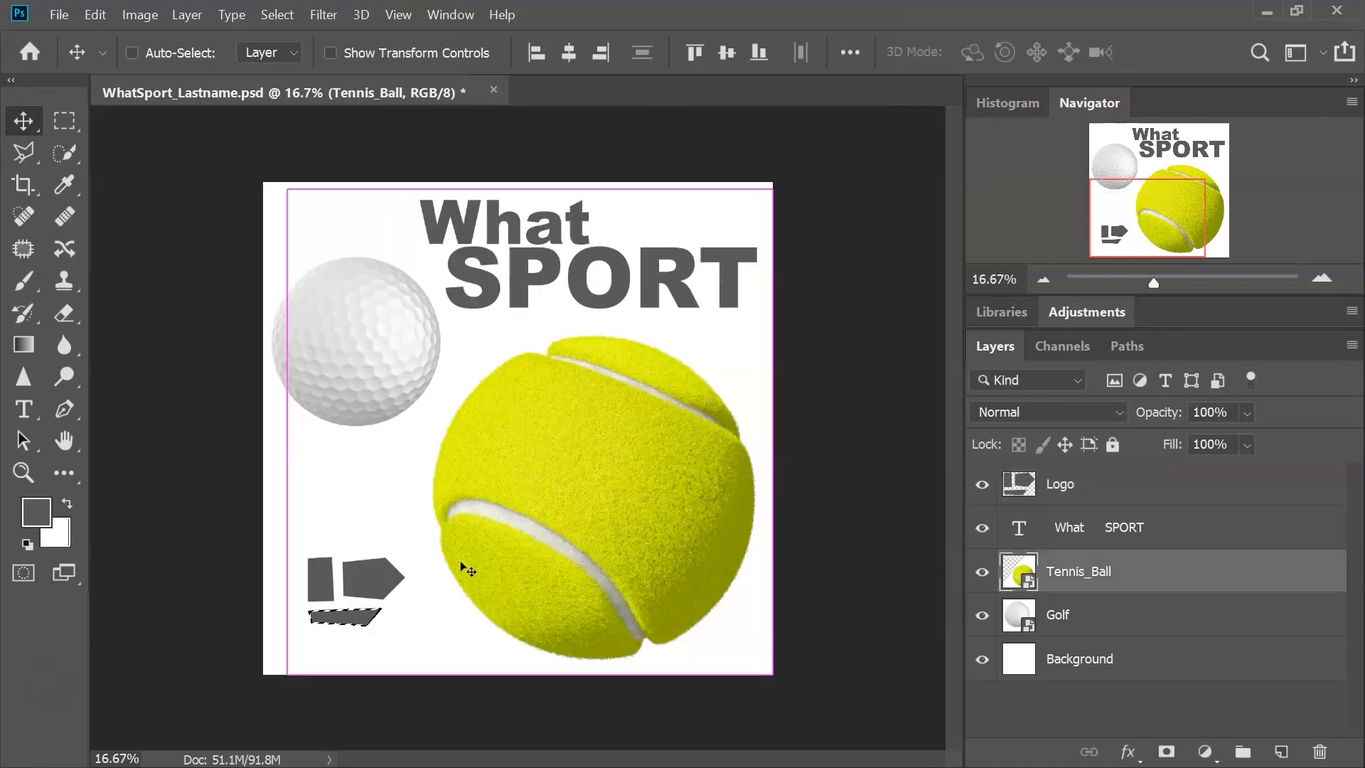
pyautogui.click(1100, 485)
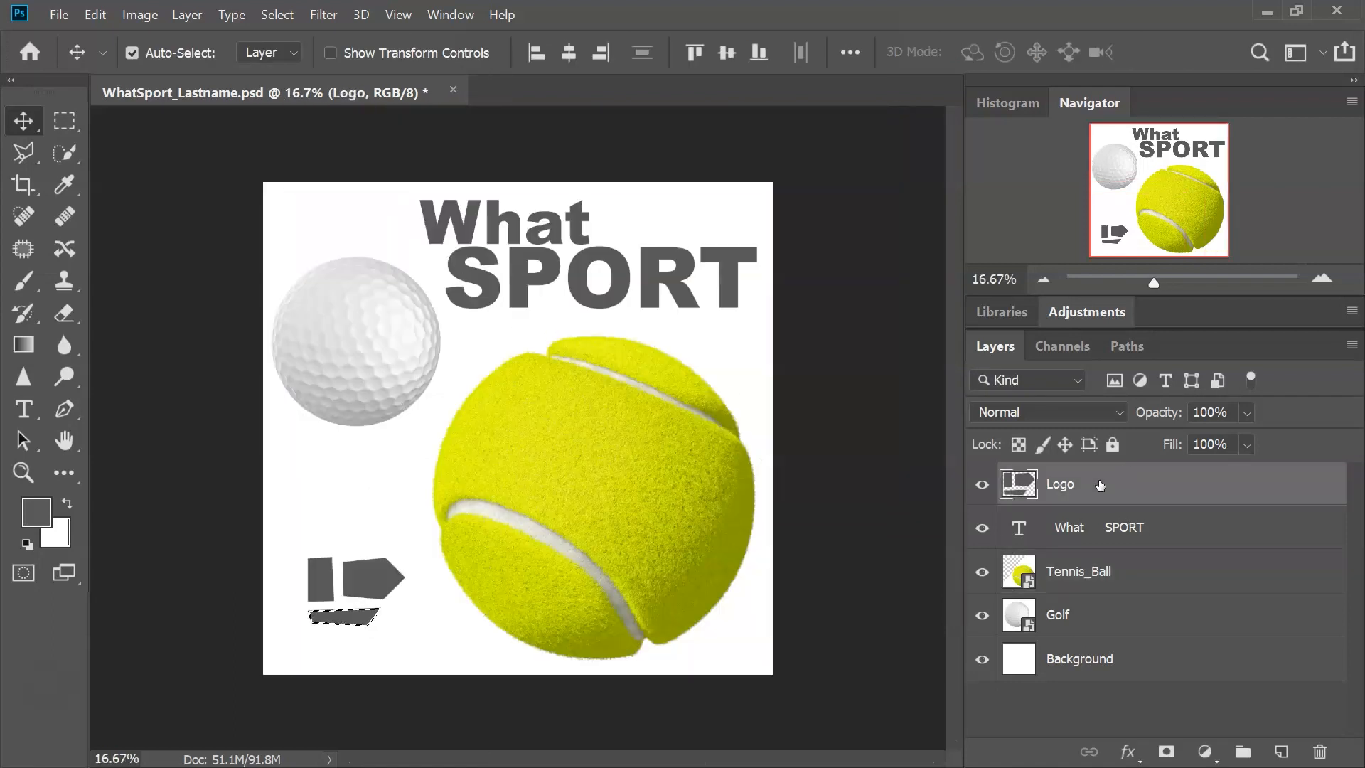
pyautogui.click(277, 15)
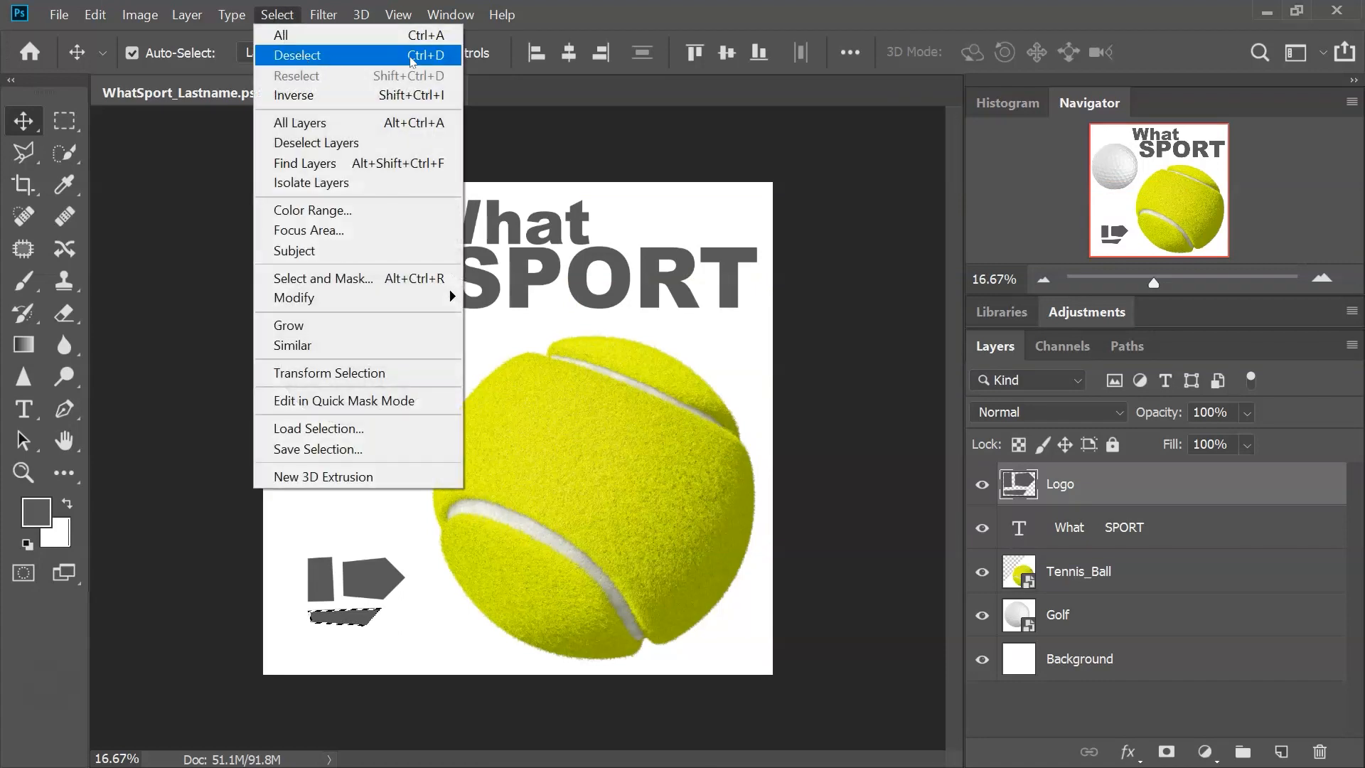
pyautogui.click(418, 57)
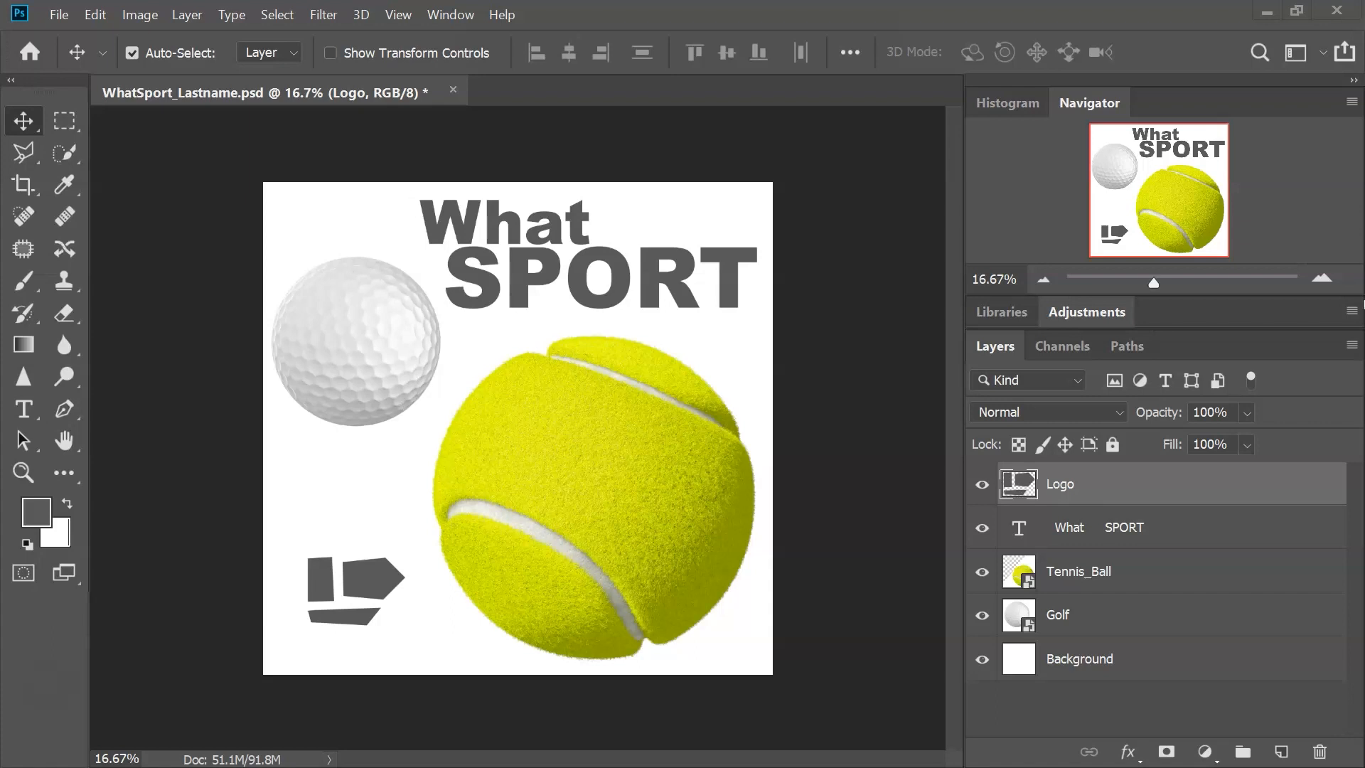
# Examine the golf ball up close at 50% zoom
pyautogui.click(1321, 279)
pyautogui.click(1321, 279)
pyautogui.moveTo(1123, 180); pyautogui.dragTo(1114, 174)
pyautogui.click(1321, 279)
pyautogui.scroll(2, 360, 310)
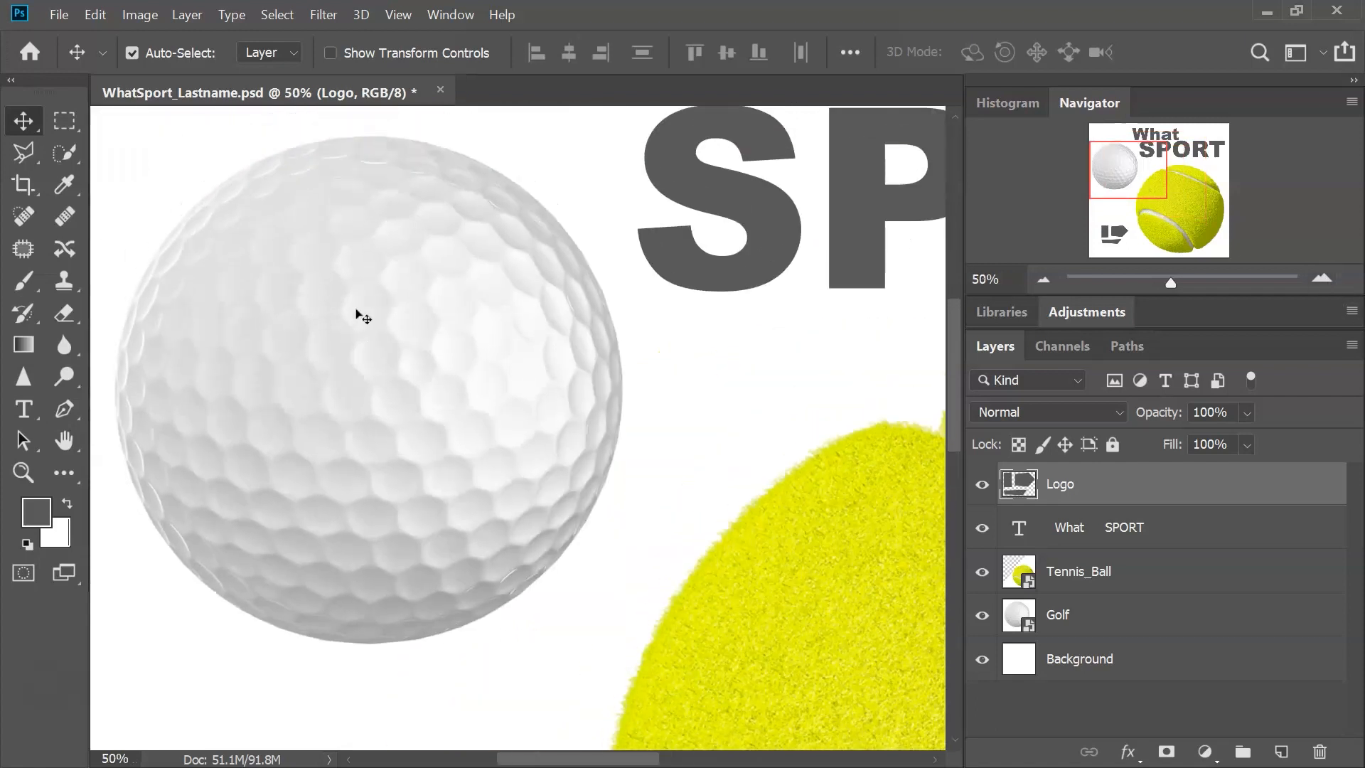
pyautogui.hotkey('ctrl', '+')
pyautogui.hotkey('ctrl', '-')
pyautogui.moveTo(253, 322); pyautogui.dragTo(329, 378)
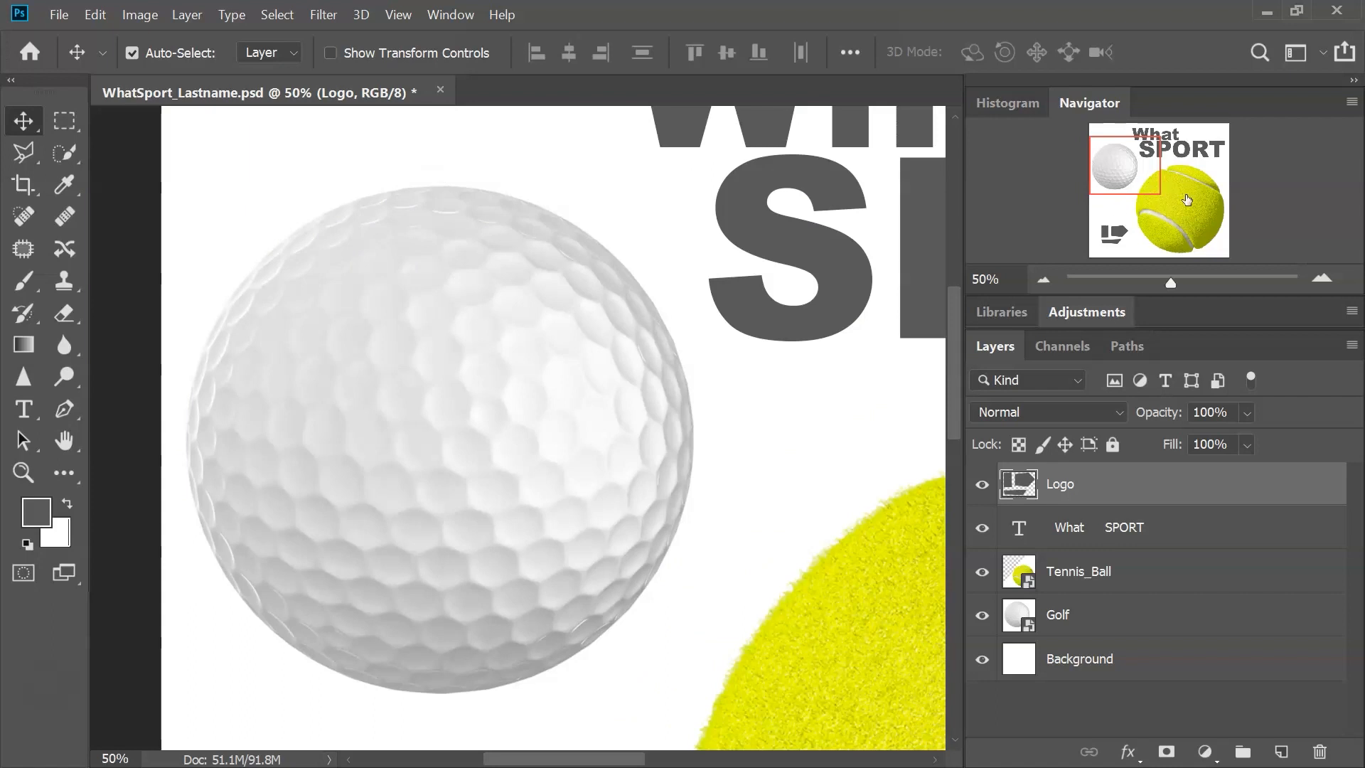
pyautogui.click(440, 14)
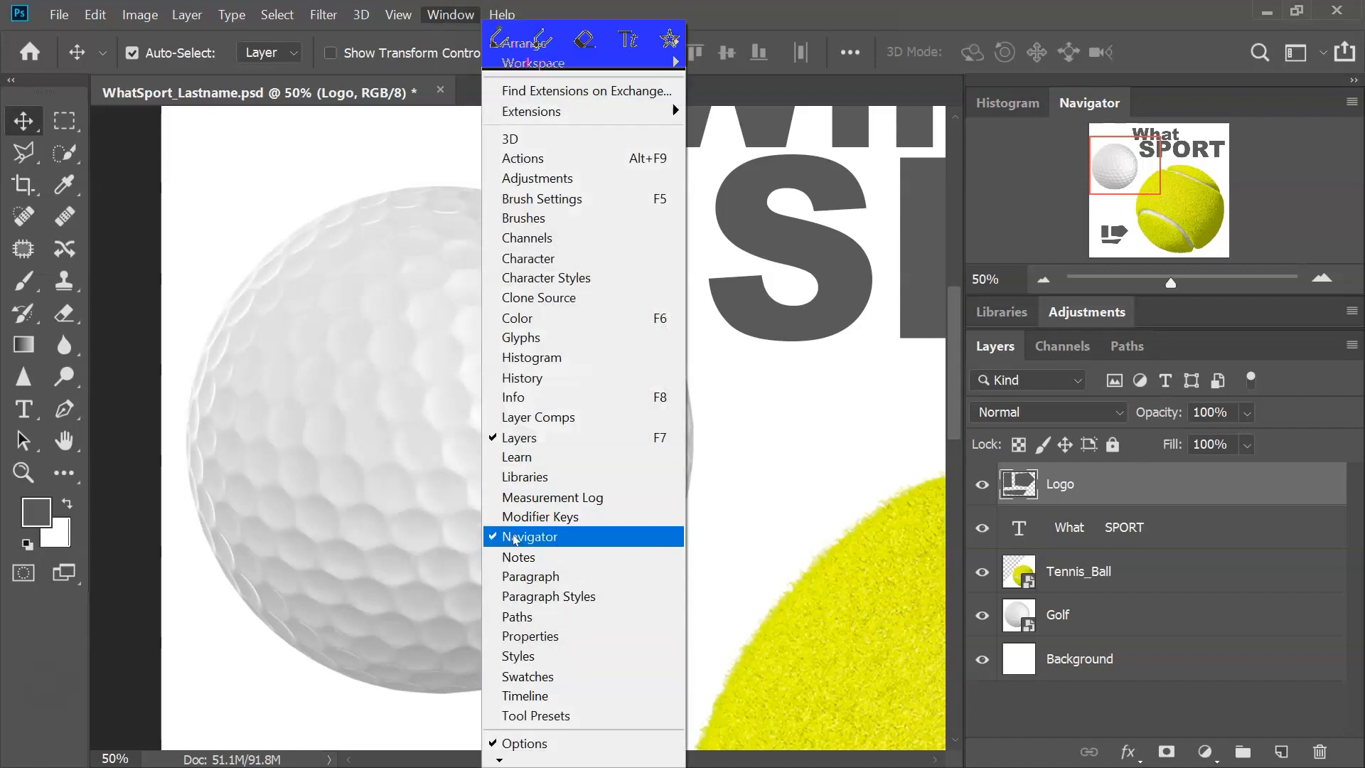
pyautogui.click(302, 536)
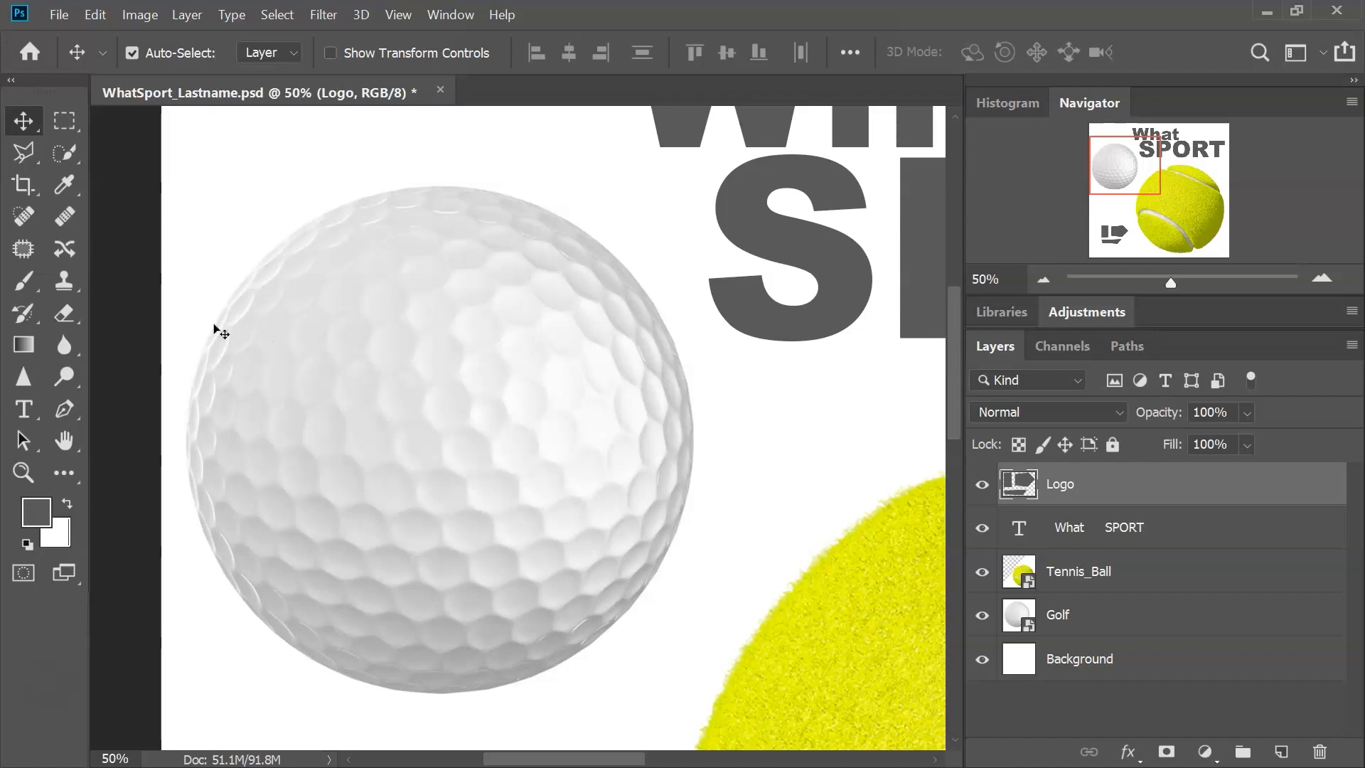
# Try the Magic Wand as the selection tool, ending with the Quick Selection tool active
pyautogui.click(64, 153)
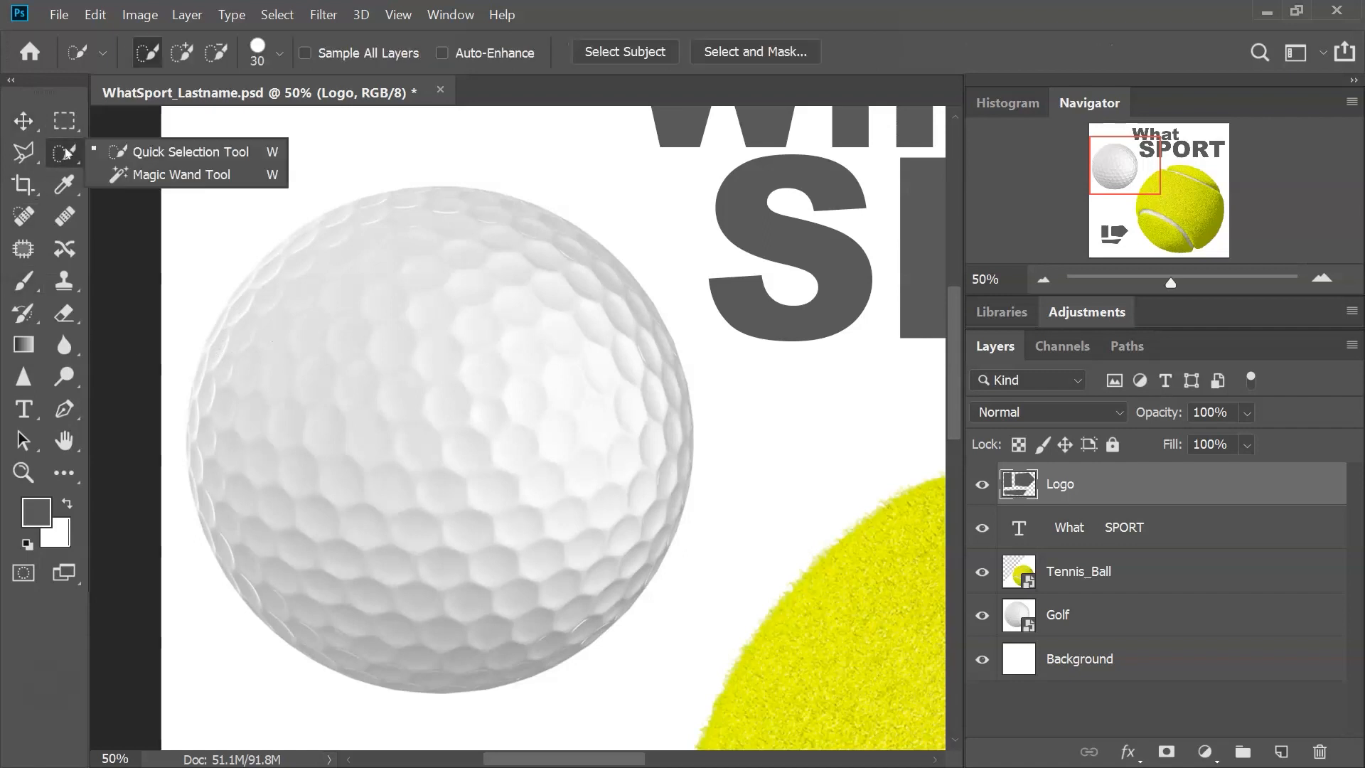
pyautogui.click(133, 176)
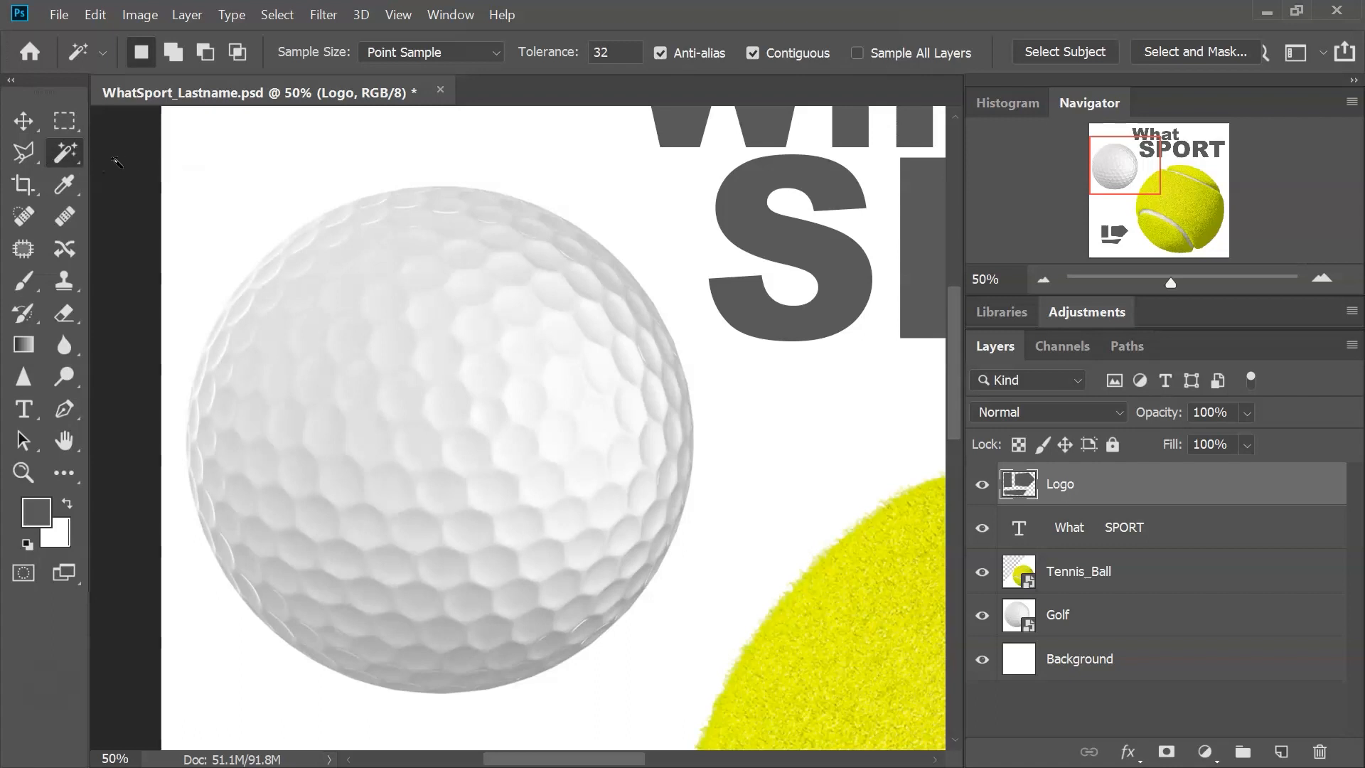
pyautogui.rightClick(64, 157)
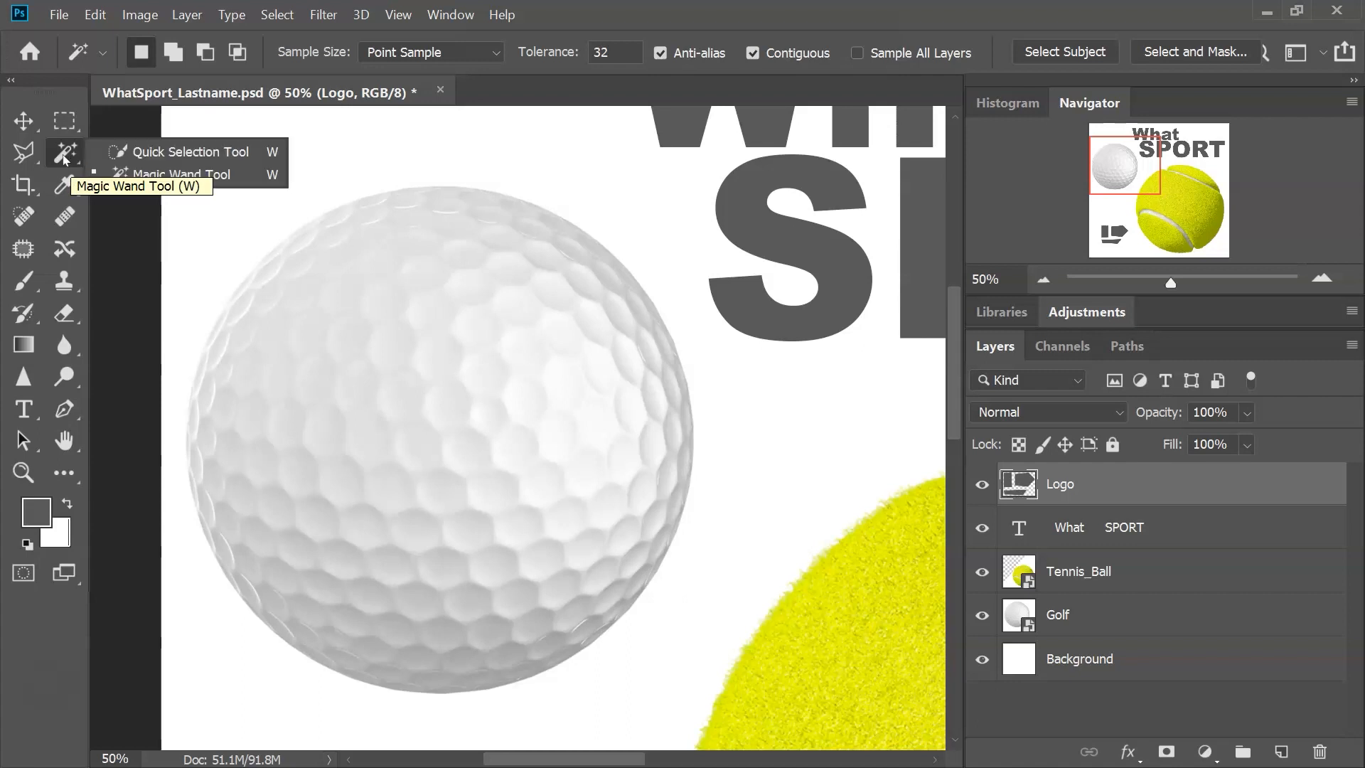
pyautogui.click(189, 152)
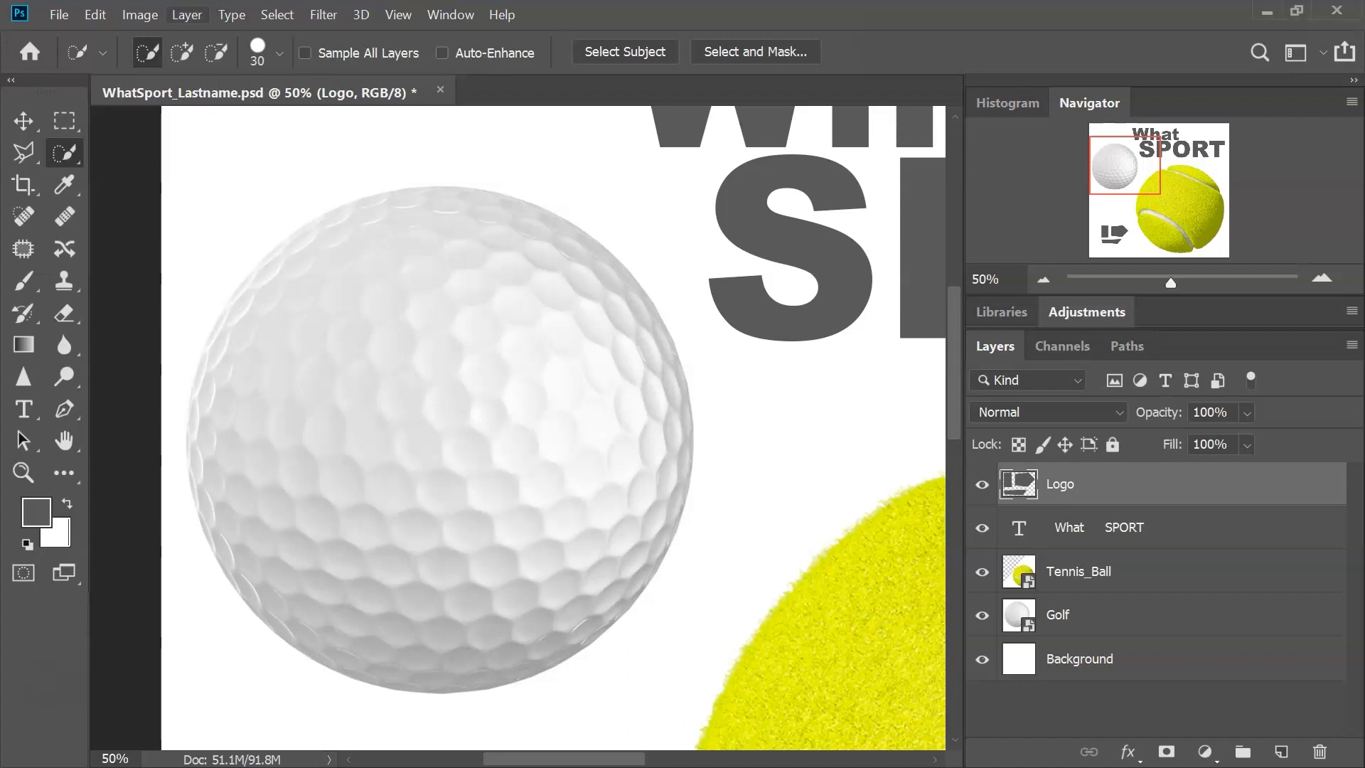
# Set the Quick Selection tool to add to the selection and make the Golf layer active
pyautogui.click(183, 53)
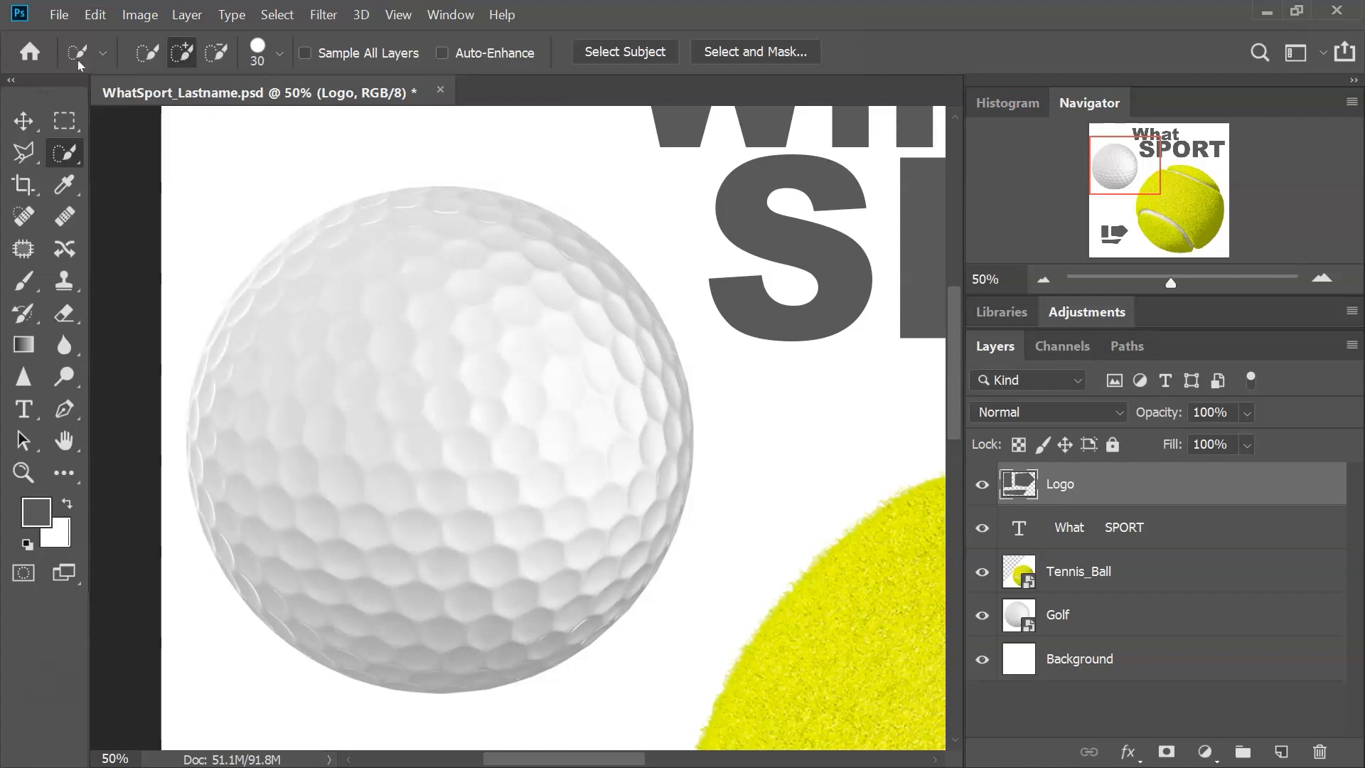
pyautogui.click(178, 59)
pyautogui.click(142, 54)
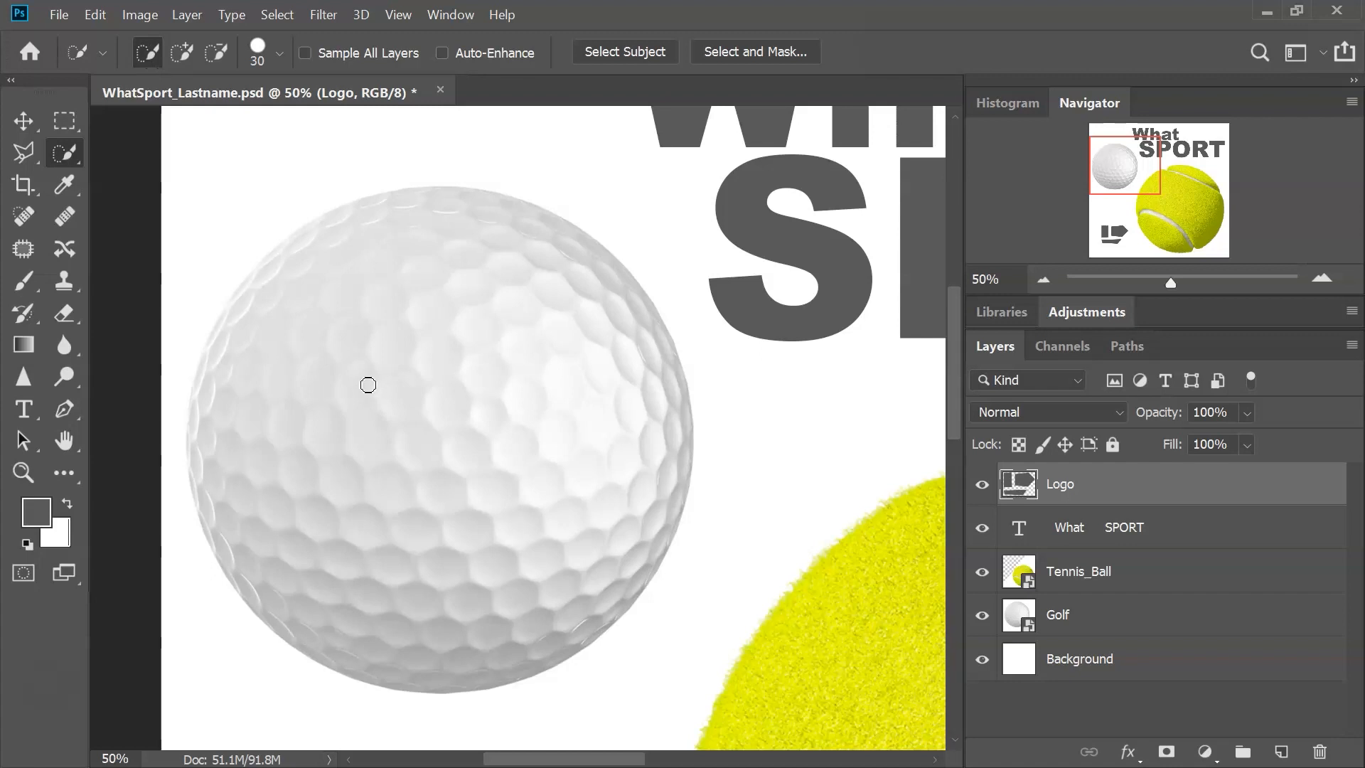
pyautogui.click(184, 58)
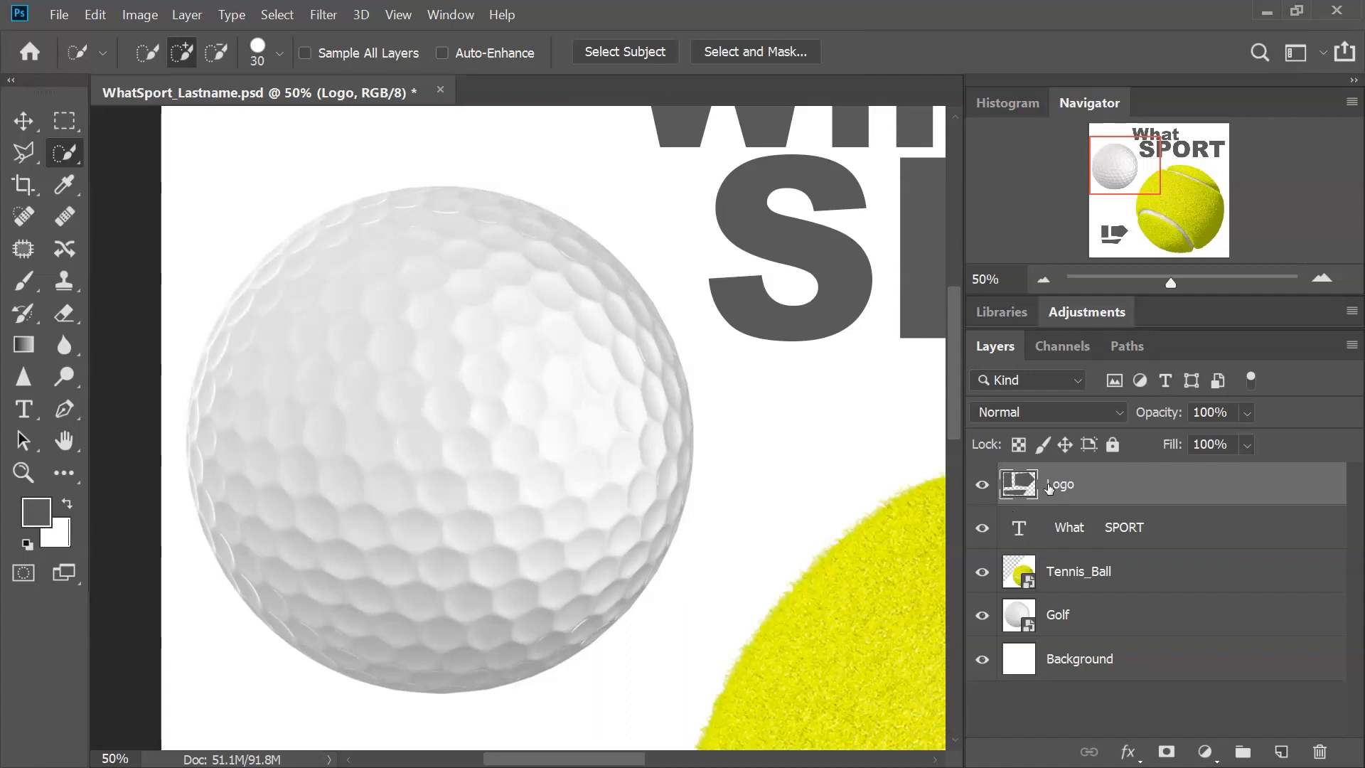
pyautogui.moveTo(447, 332); pyautogui.dragTo(552, 503)
pyautogui.moveTo(1125, 166); pyautogui.dragTo(1094, 155)
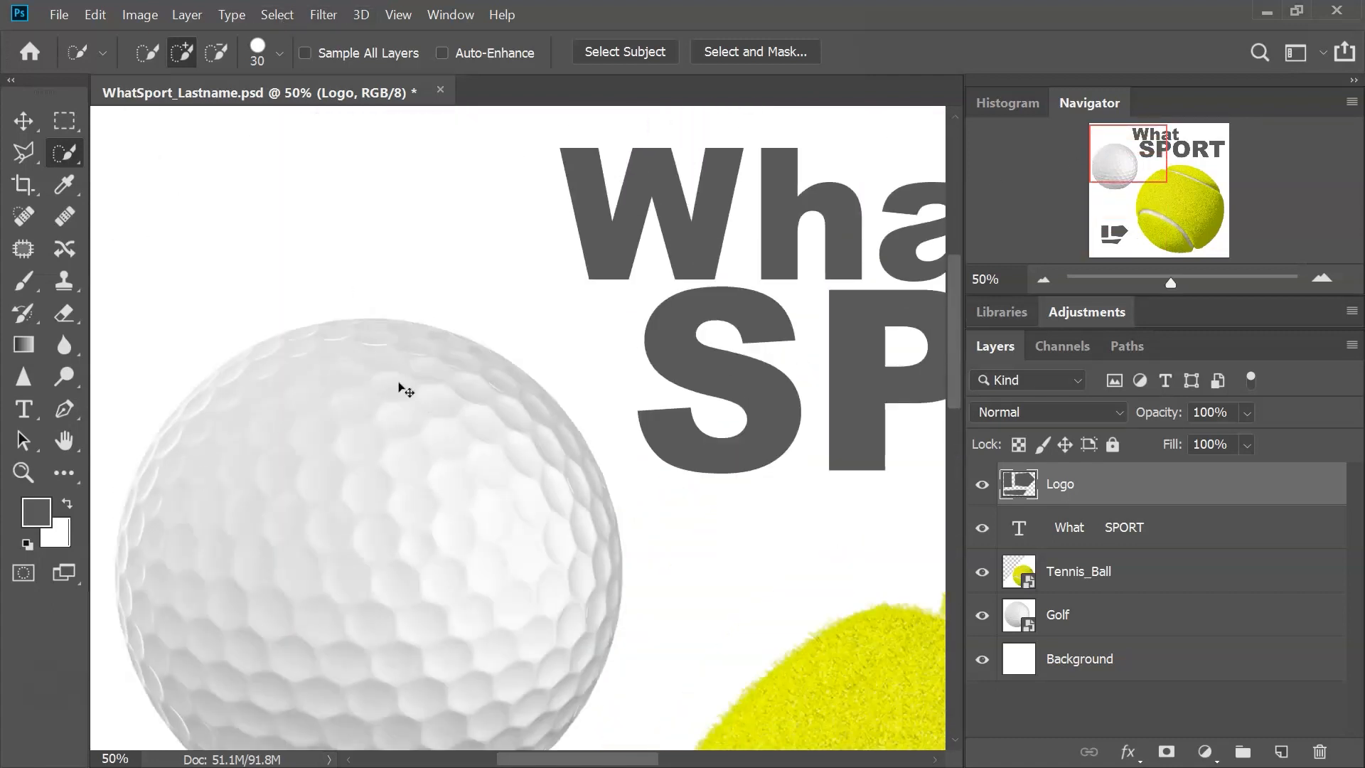
pyautogui.scroll(-5, 870, 565)
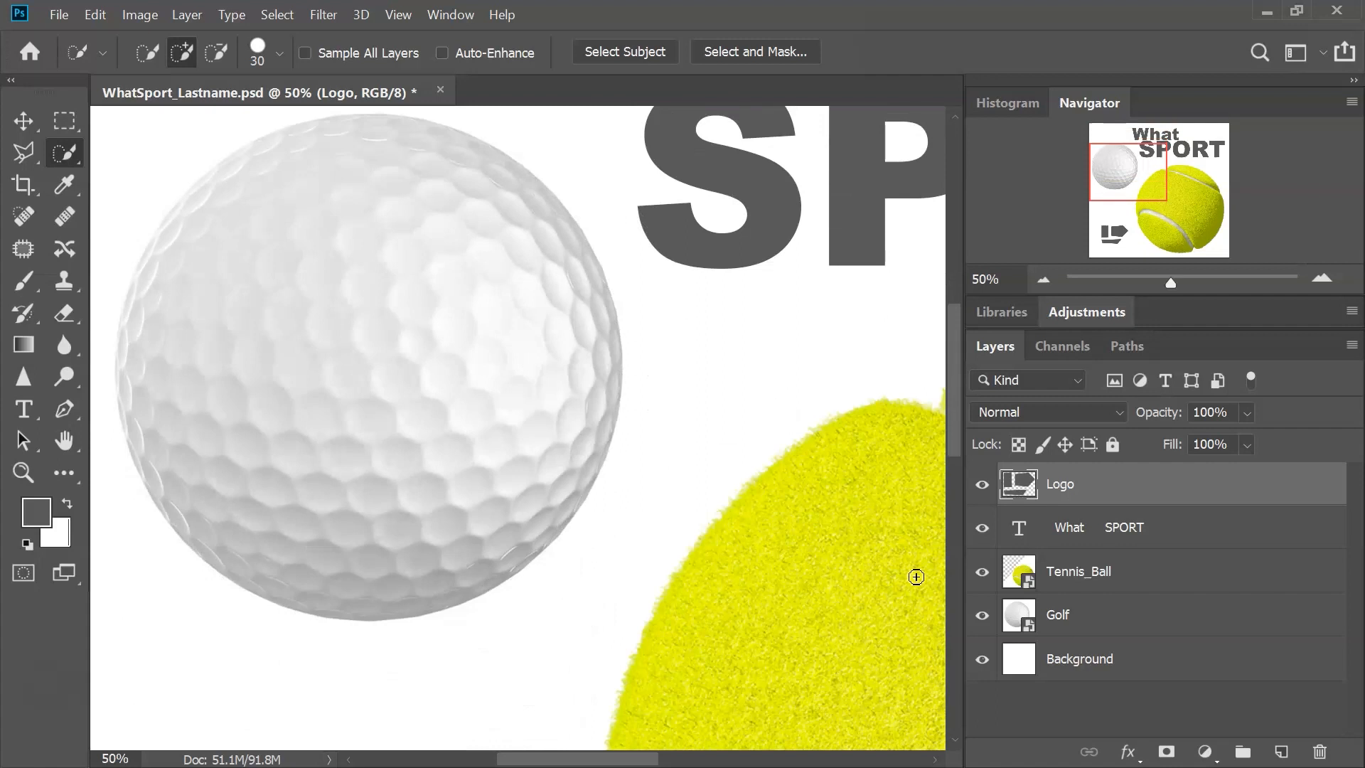
pyautogui.click(1077, 615)
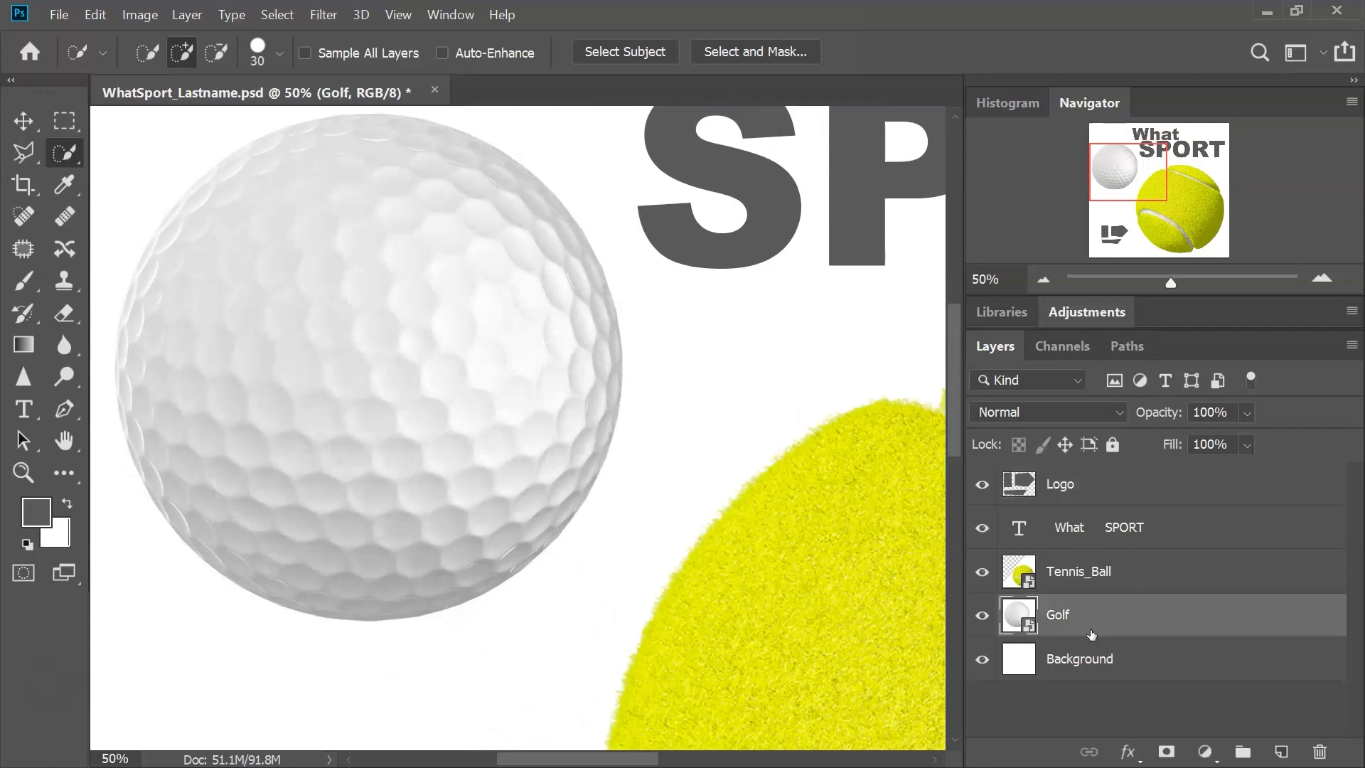
pyautogui.moveTo(237, 353); pyautogui.dragTo(344, 428)
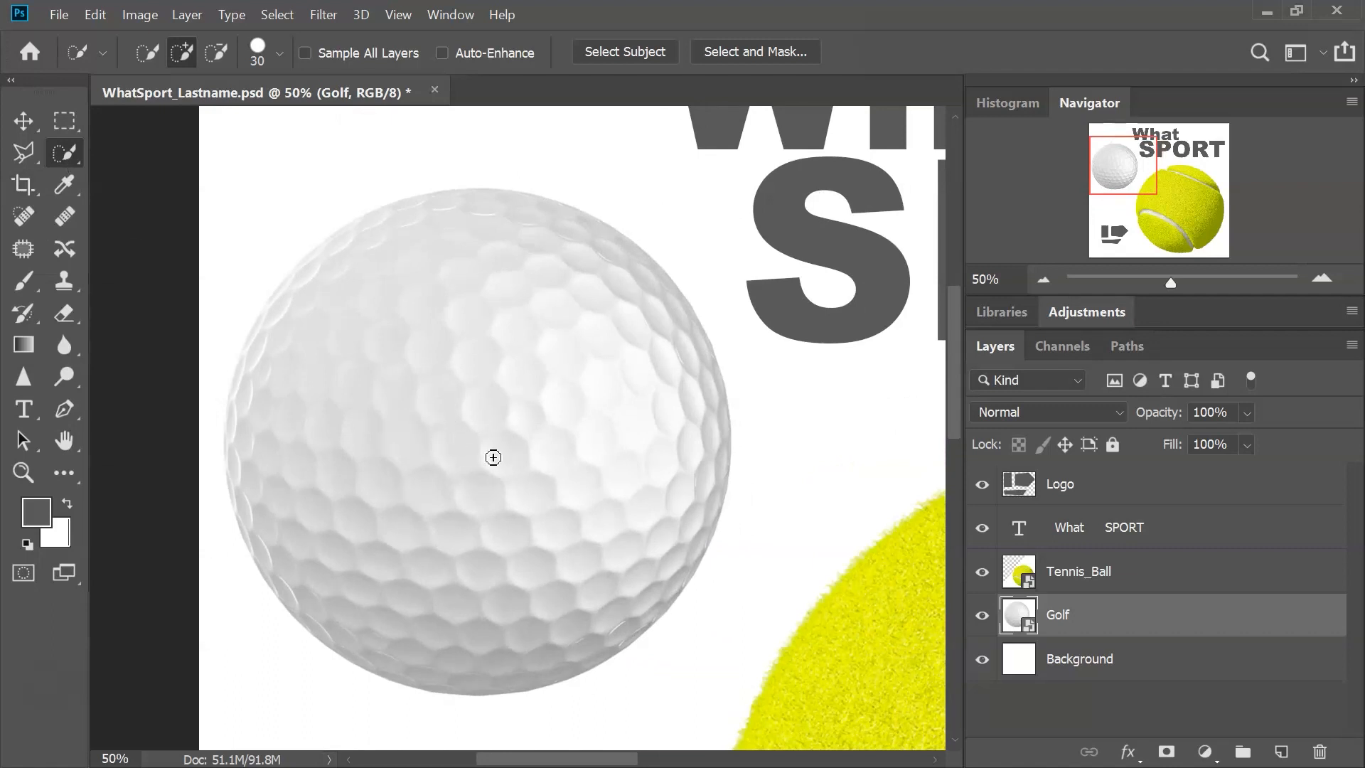
# Paint a Quick Selection across the golf ball, enlarging the brush to 150
pyautogui.moveTo(381, 417)
pyautogui.mouseDown()
pyautogui.moveTo(391, 462)
pyautogui.moveTo(493, 530)
pyautogui.moveTo(543, 538)
pyautogui.moveTo(607, 514)
pyautogui.moveTo(620, 459)
pyautogui.moveTo(584, 397)
pyautogui.moveTo(530, 352)
pyautogui.moveTo(453, 337)
pyautogui.moveTo(386, 370)
pyautogui.moveTo(369, 438)
pyautogui.mouseUp()
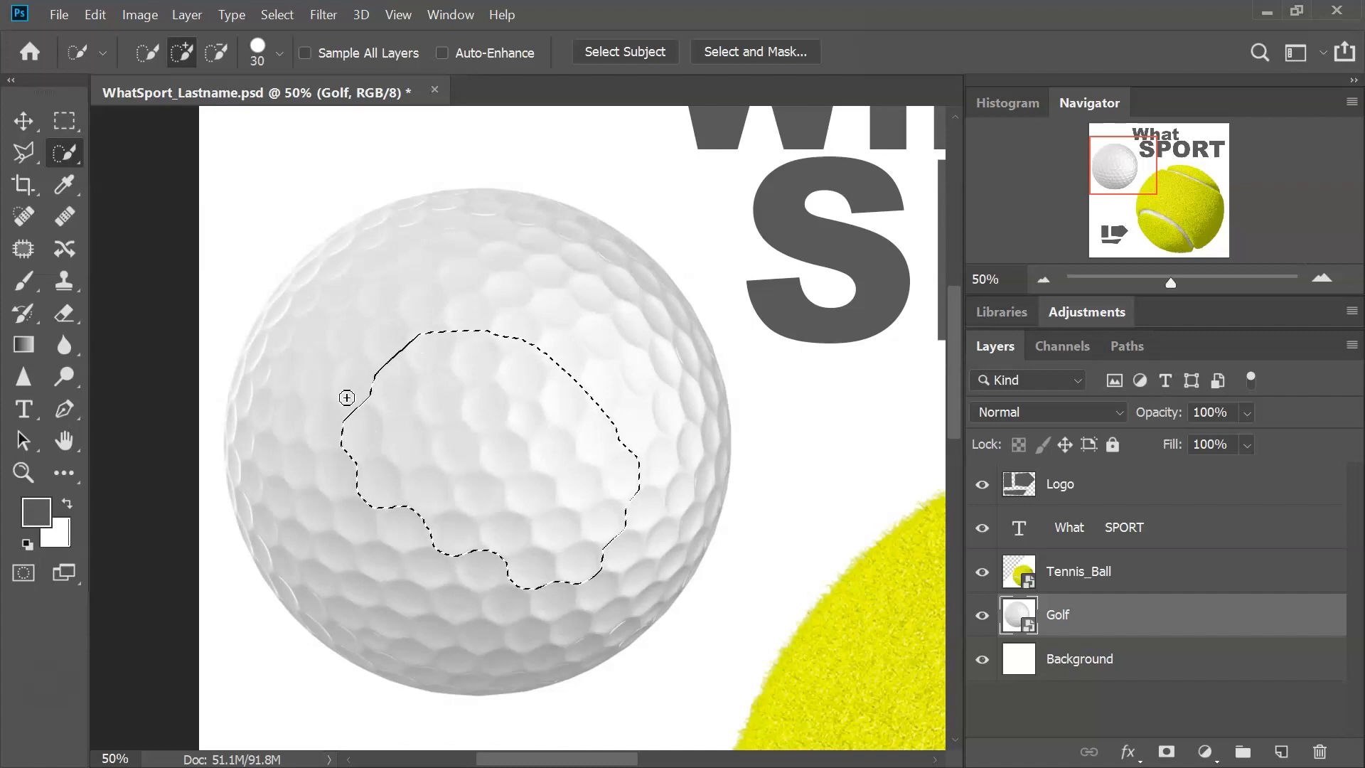
pyautogui.press(']')
pyautogui.press(']')
pyautogui.press(']')
pyautogui.press(']')
pyautogui.press(']')
pyautogui.press(']')
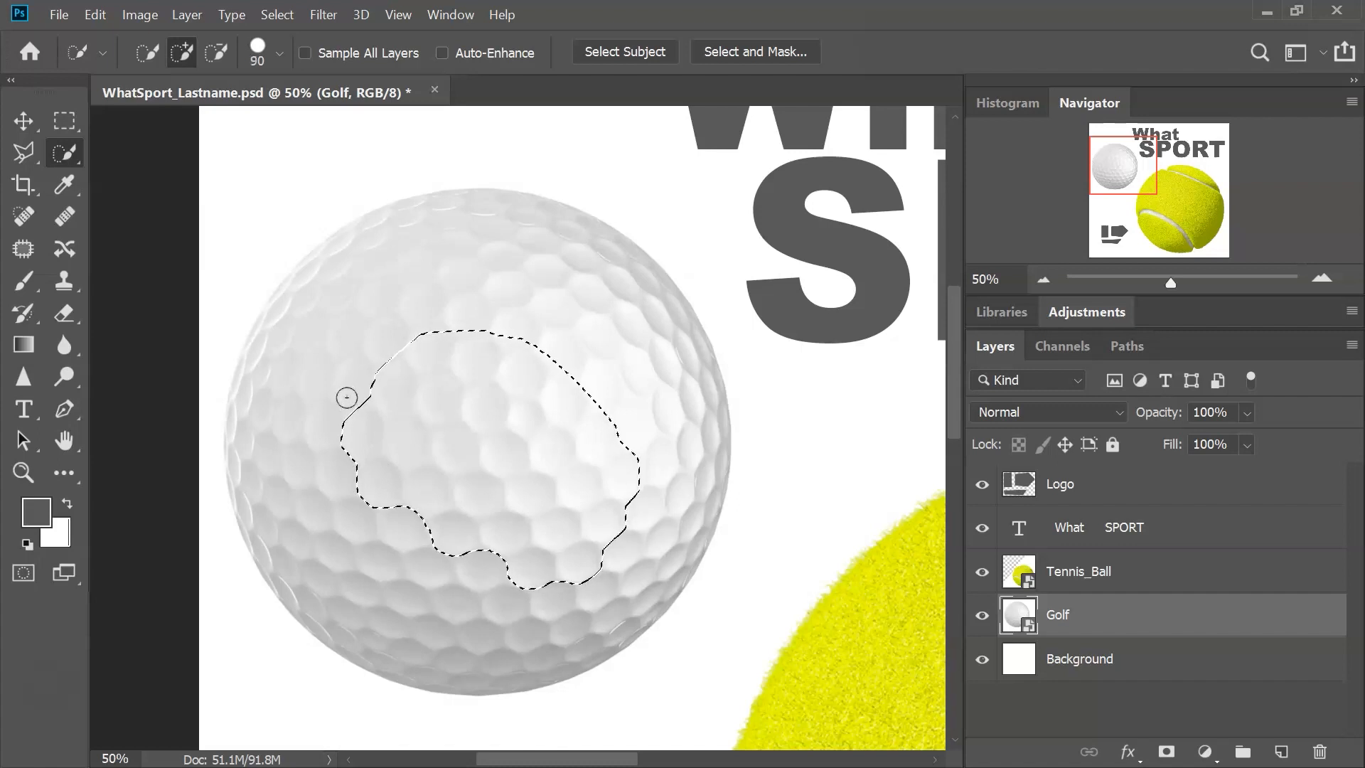
pyautogui.press(']')
pyautogui.press(']')
pyautogui.press(']')
pyautogui.click(370, 495)
pyautogui.moveTo(487, 503)
pyautogui.mouseDown()
pyautogui.moveTo(543, 509)
pyautogui.moveTo(454, 362)
pyautogui.moveTo(475, 306)
pyautogui.moveTo(578, 387)
pyautogui.moveTo(655, 543)
pyautogui.mouseUp()
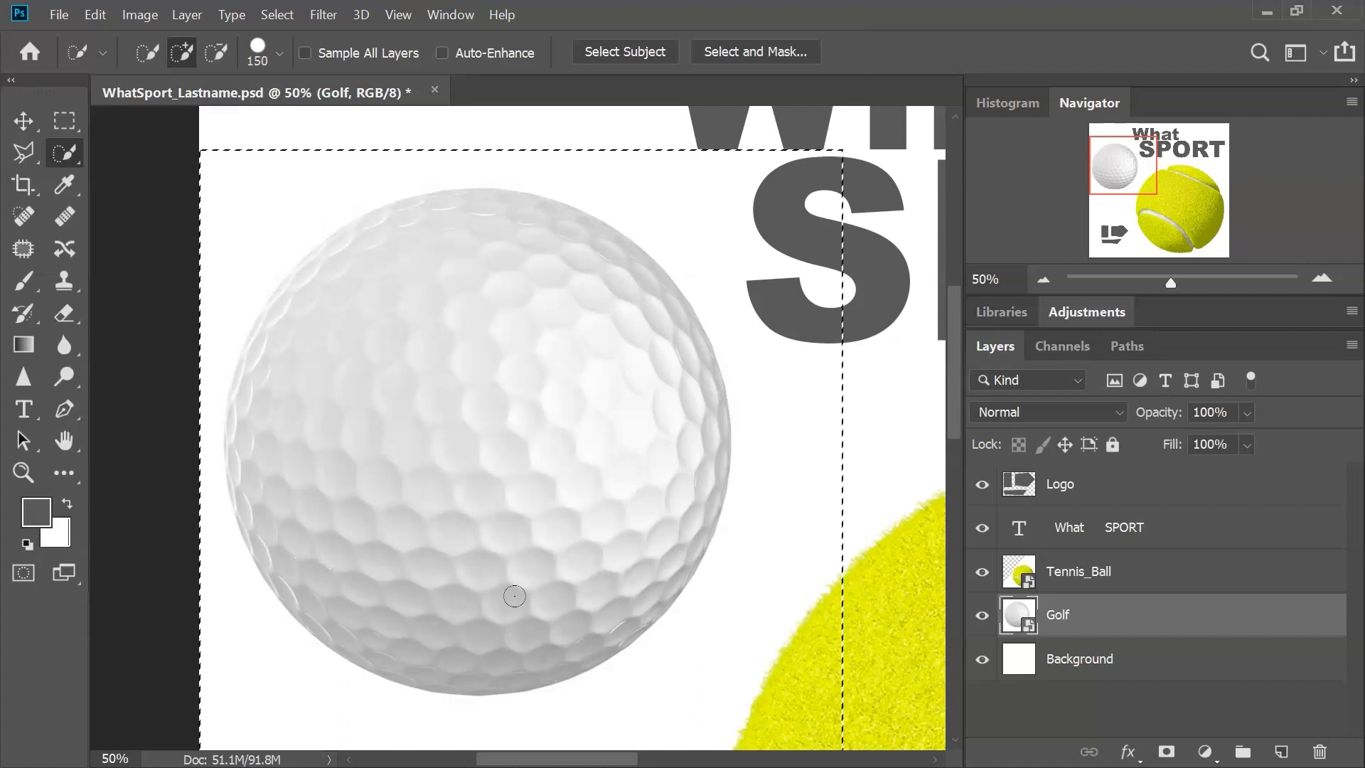
# Clear the oversized selection and reselect only the golf ball with Quick Selection
pyautogui.hotkey('ctrl', 'd')
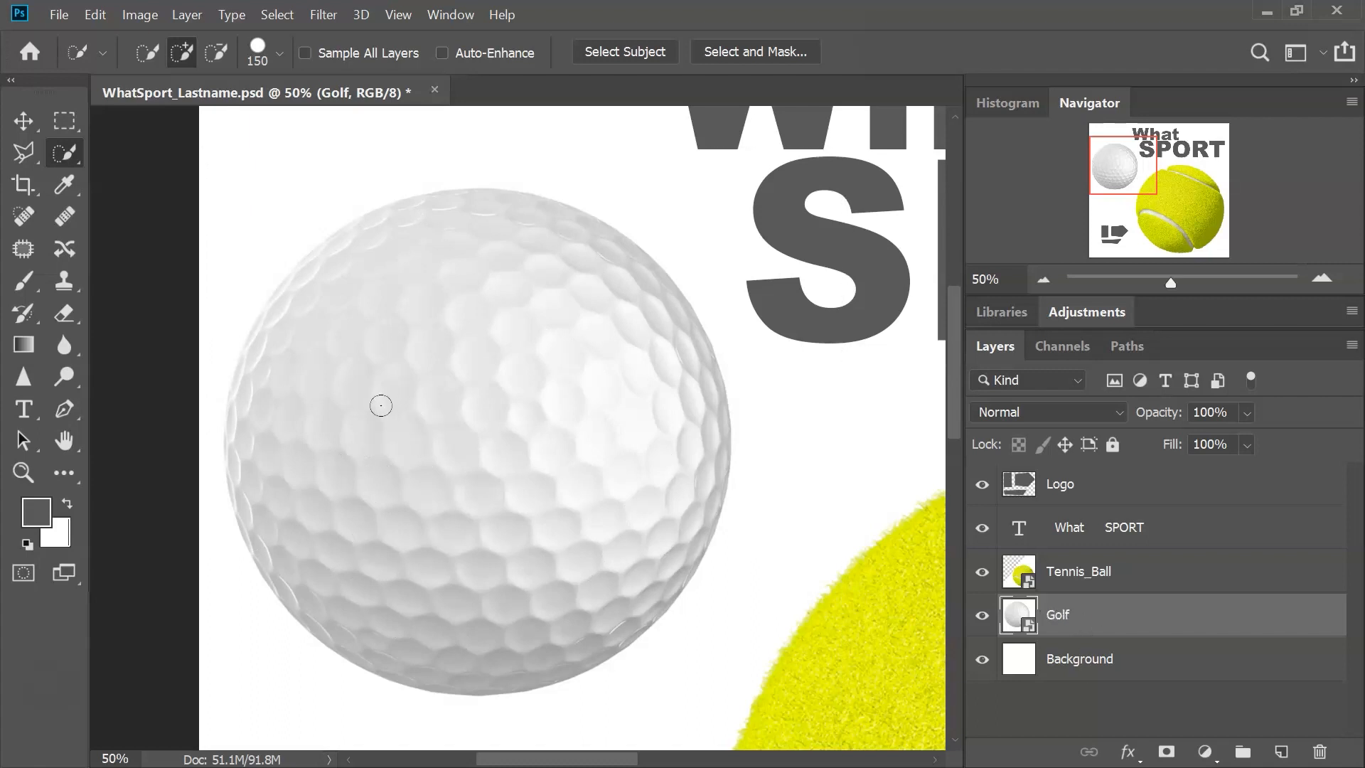
pyautogui.moveTo(394, 396)
pyautogui.mouseDown()
pyautogui.moveTo(388, 434)
pyautogui.moveTo(457, 479)
pyautogui.mouseUp()
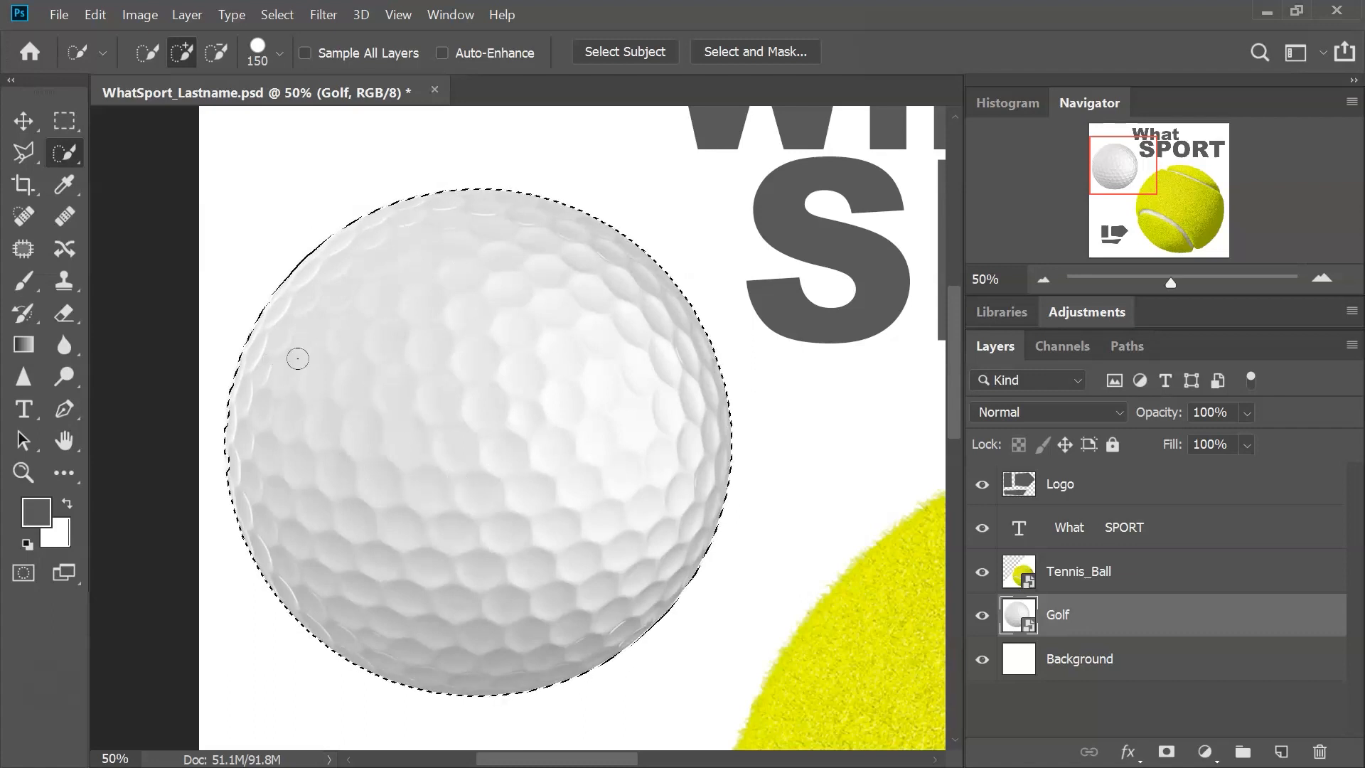
# Set the Magic Wand's tolerance to 5 and return to the Quick Selection tool
pyautogui.rightClick(60, 150)
pyautogui.click(108, 171)
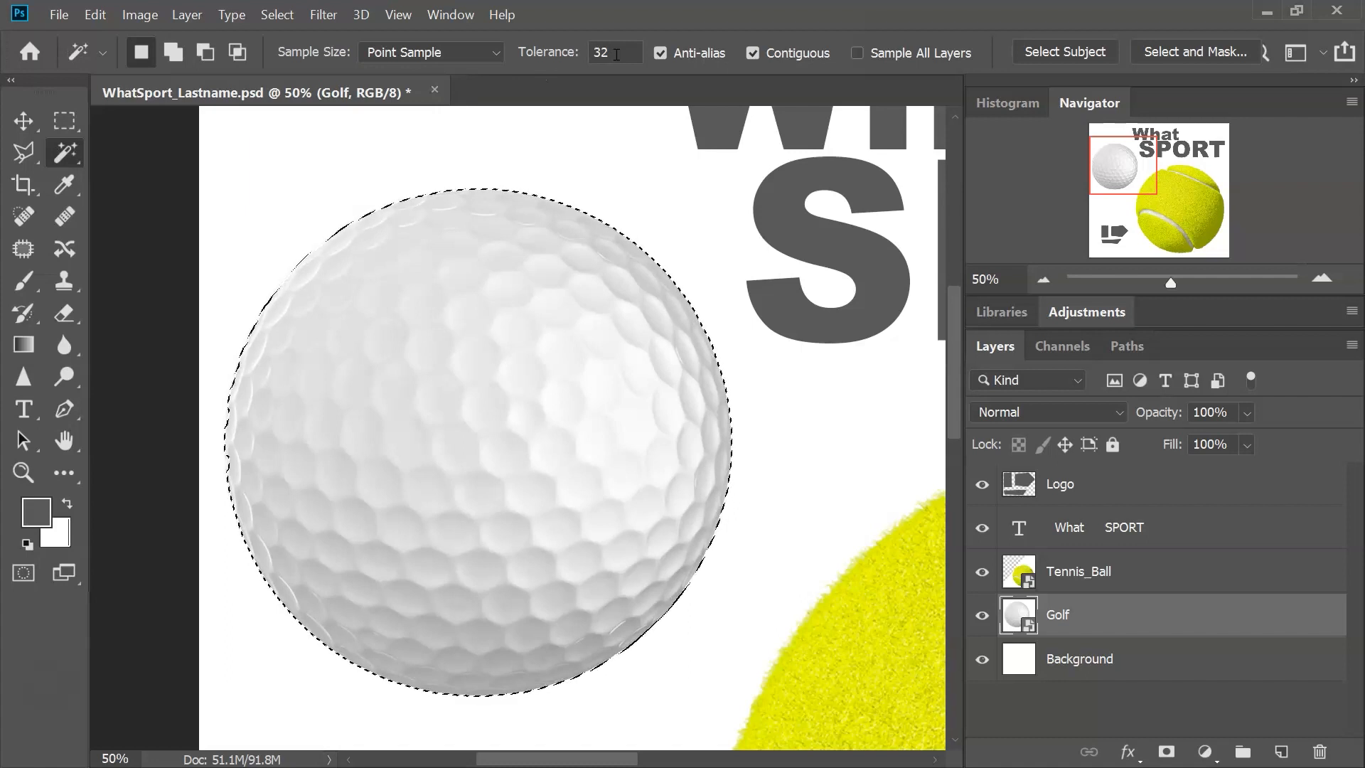
pyautogui.moveTo(619, 54); pyautogui.dragTo(556, 54)
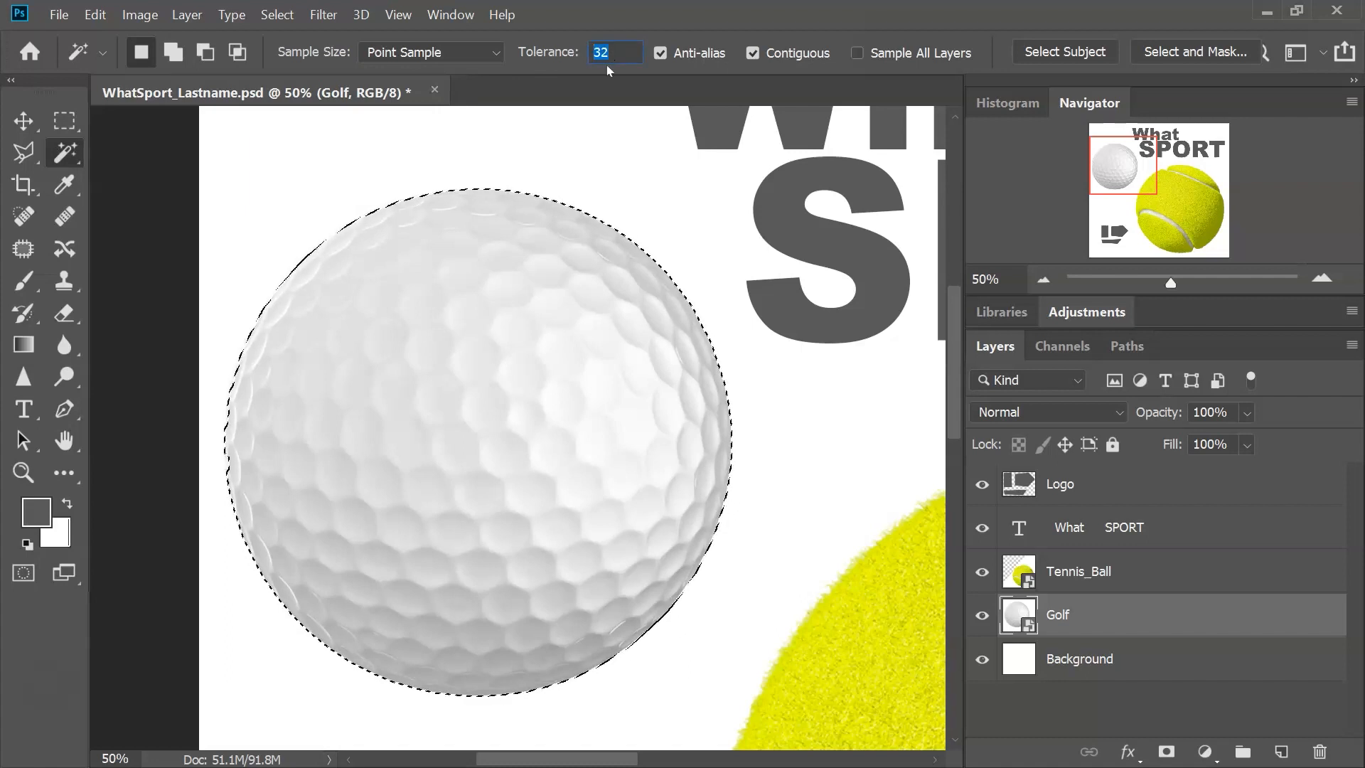
pyautogui.write('5')
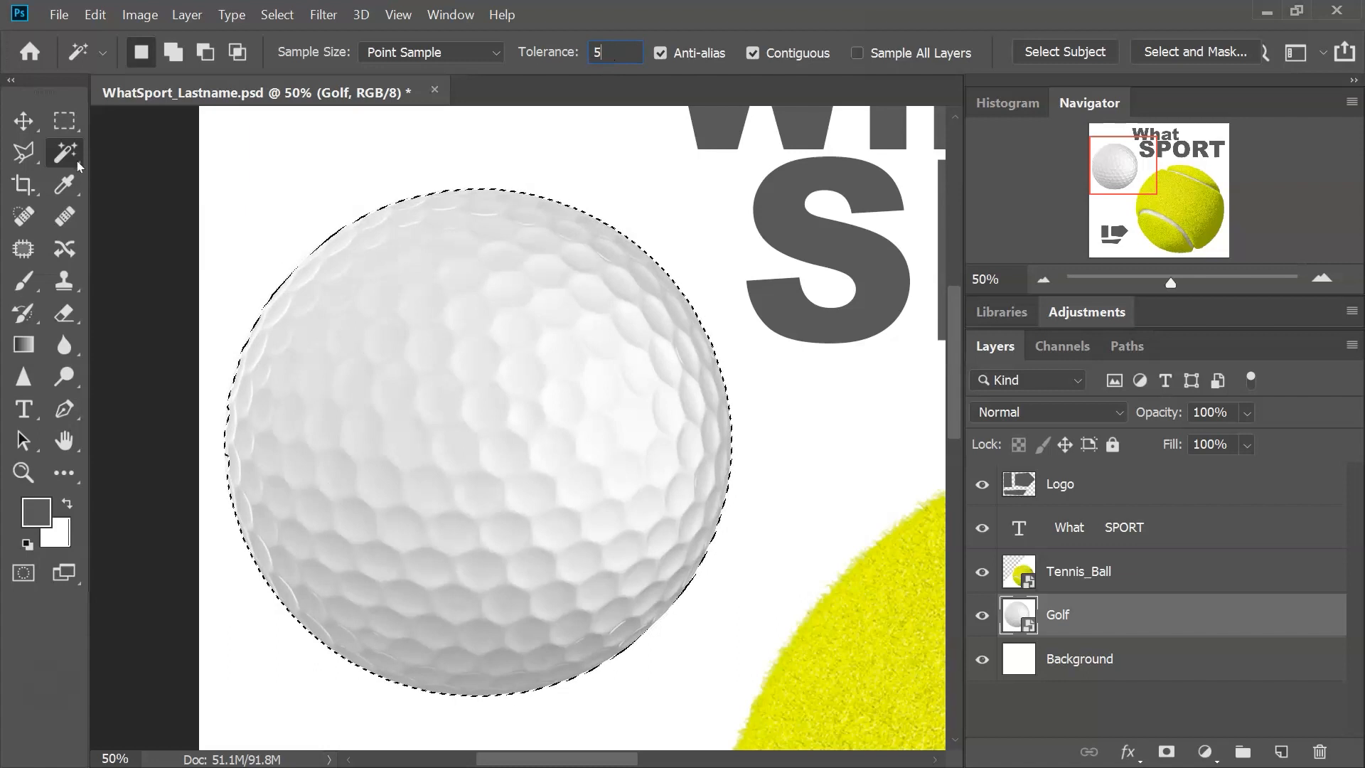
pyautogui.click(26, 122)
pyautogui.click(66, 153)
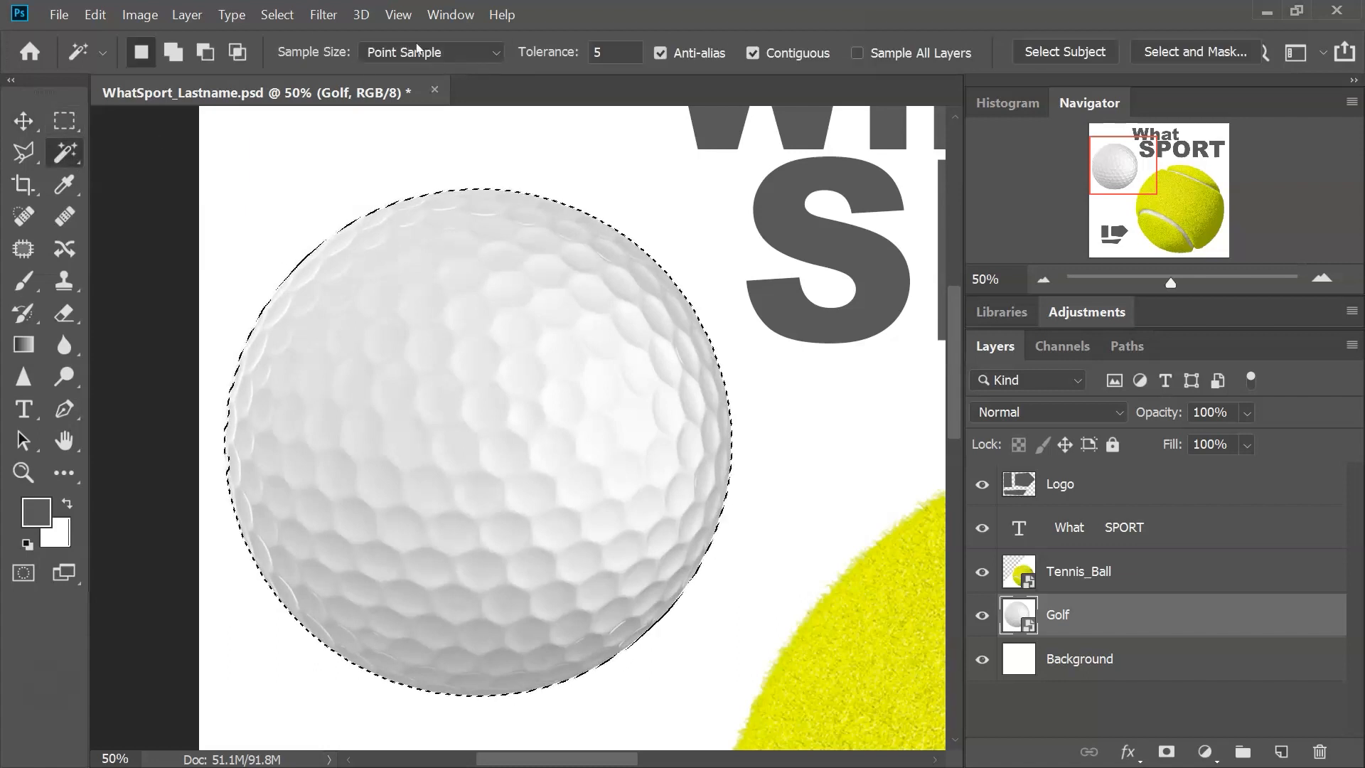
pyautogui.rightClick(65, 154)
pyautogui.click(126, 151)
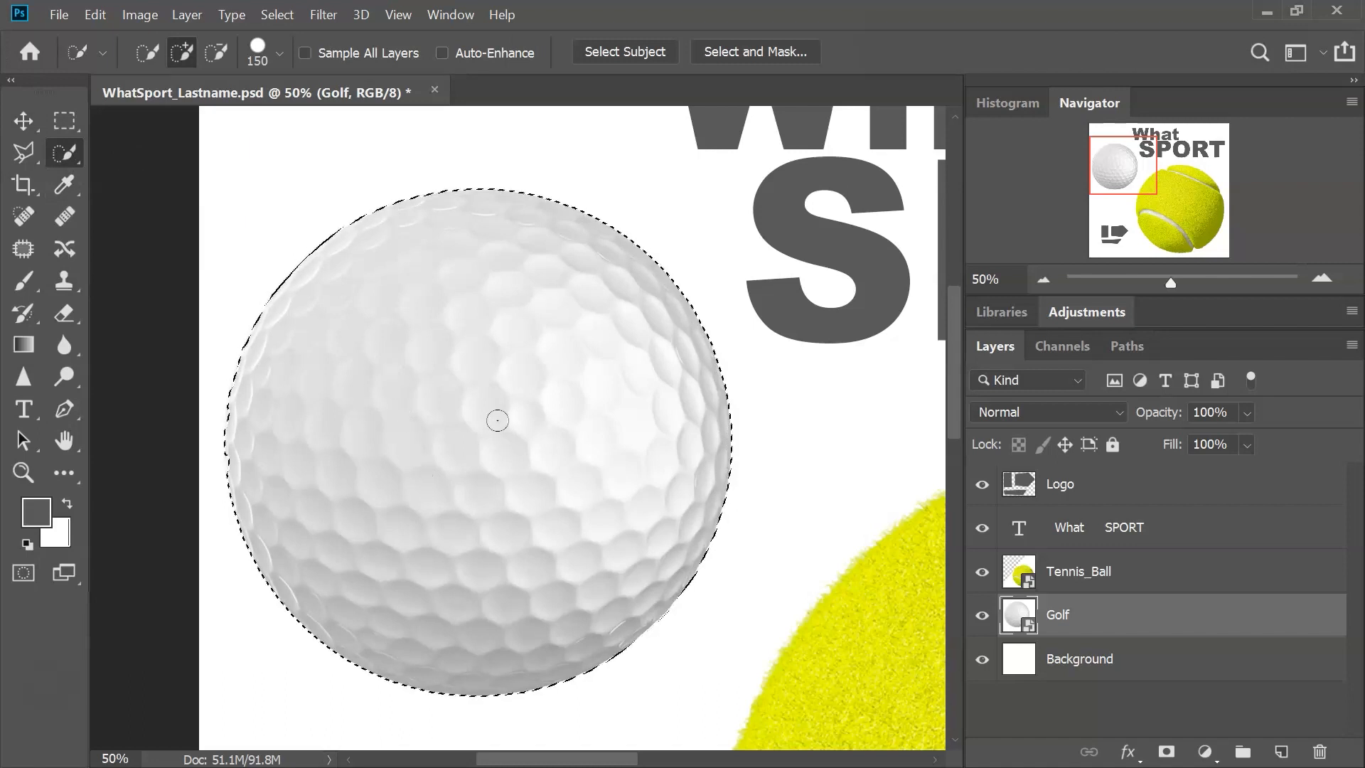
# Set the Magic Wand's tolerance to 50 and clear the selection around the golf ball
pyautogui.hotkey('ctrl', '+')
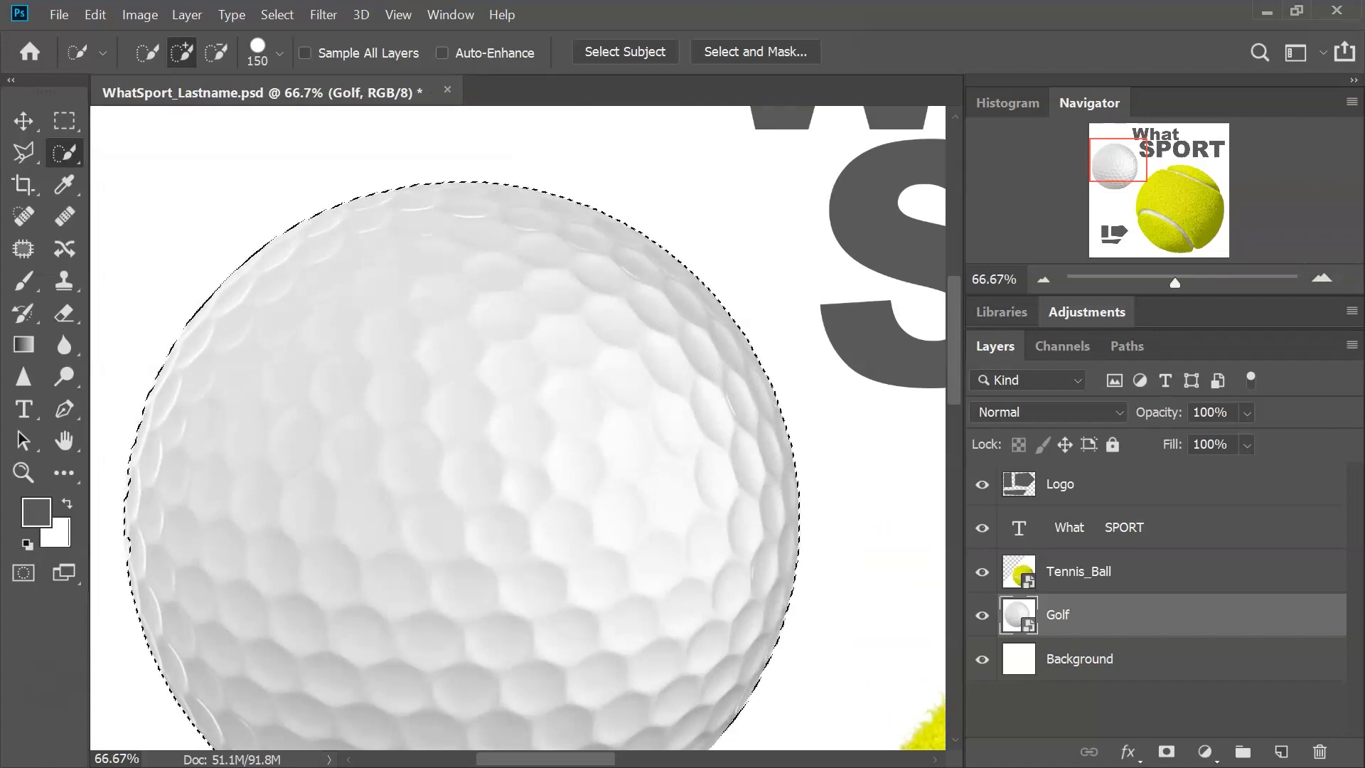
pyautogui.rightClick(66, 158)
pyautogui.click(106, 174)
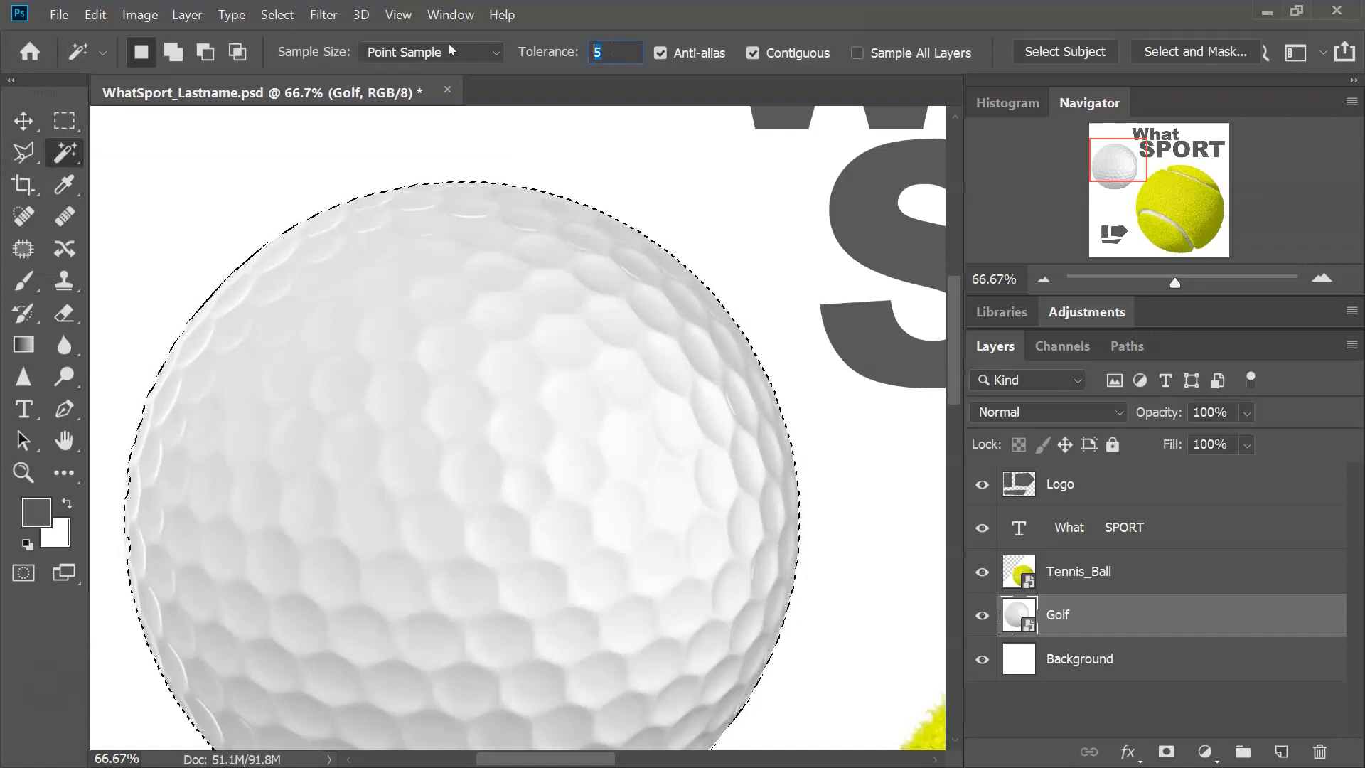
pyautogui.click(406, 426)
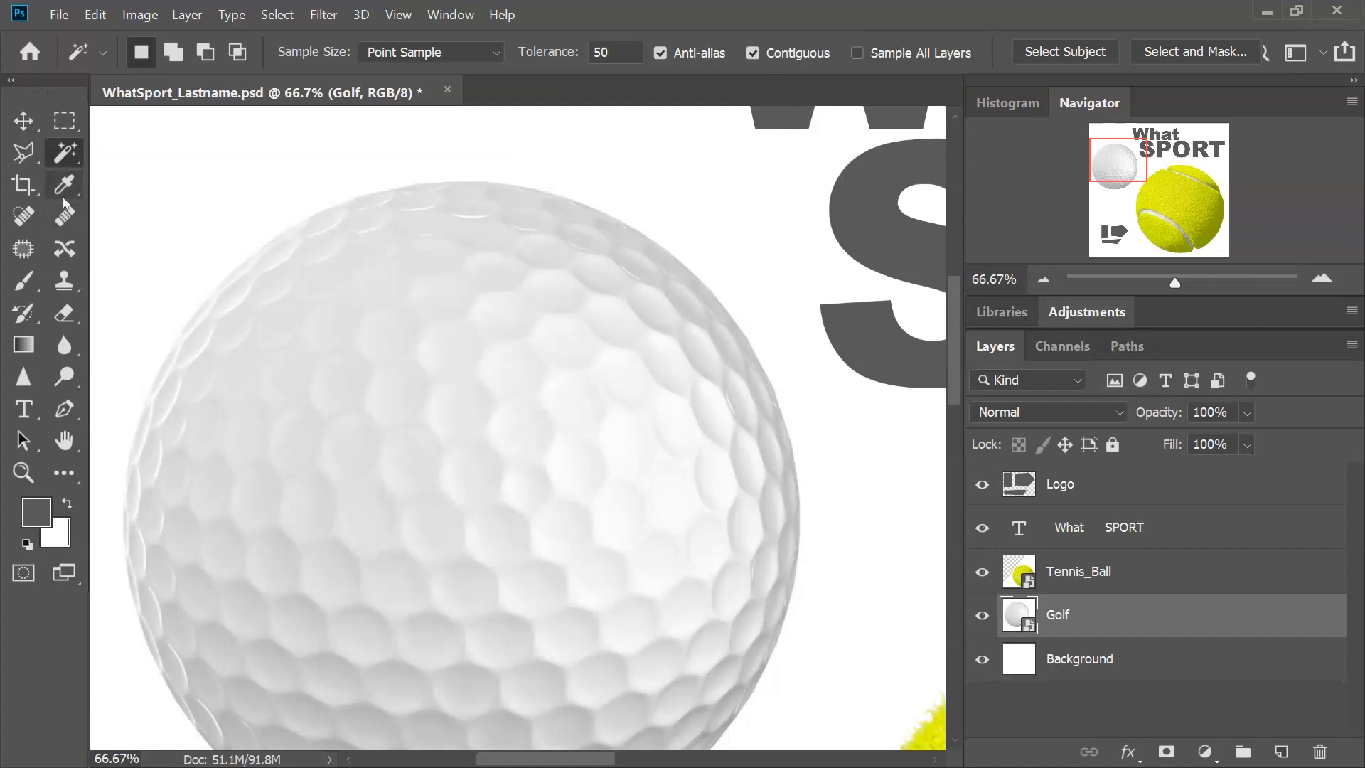
# Select the whole golf ball again with the Quick Selection tool
pyautogui.hotkey('shift', 'w')
pyautogui.moveTo(405, 417); pyautogui.dragTo(462, 497)
pyautogui.moveTo(363, 563); pyautogui.dragTo(476, 481)
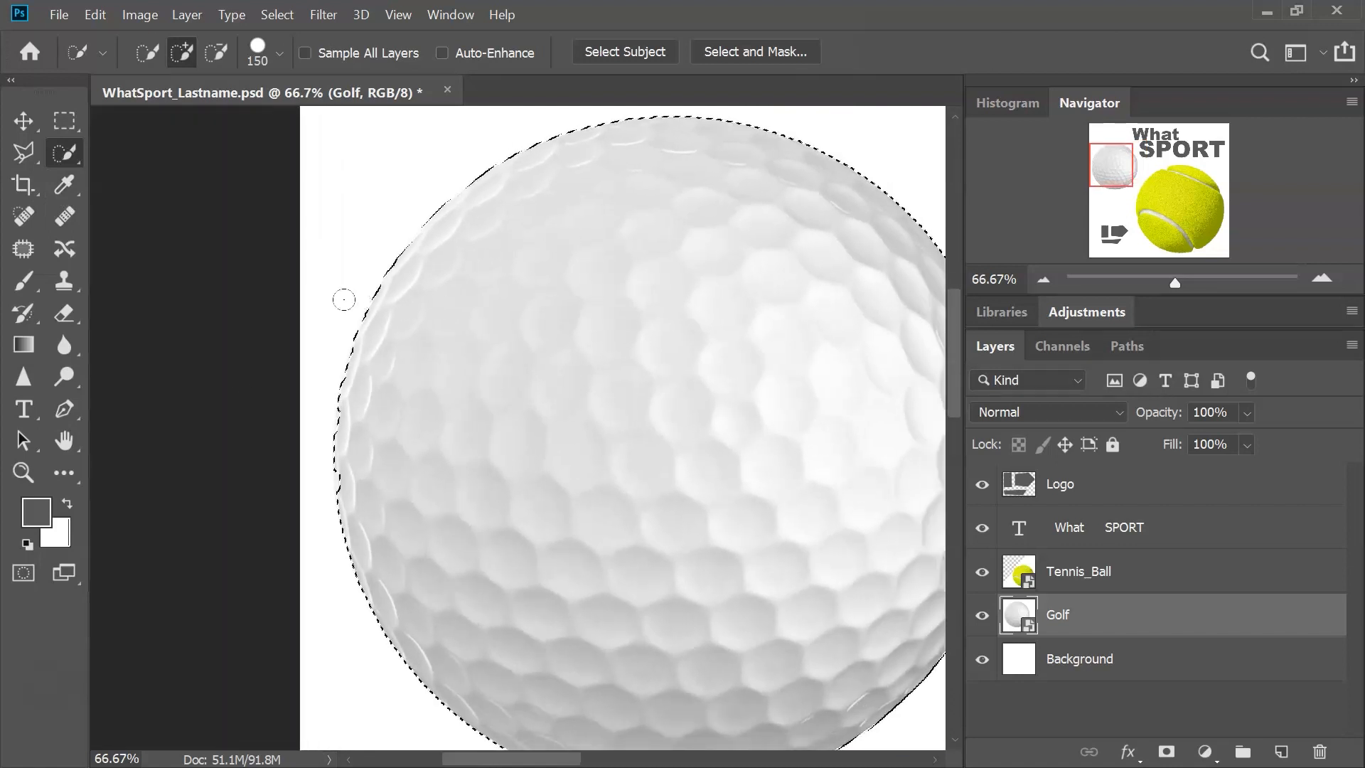
# Examine the selection outline around the golf ball's edge at up to 200% zoom for inaccurate spots
pyautogui.moveTo(697, 463); pyautogui.dragTo(535, 472)
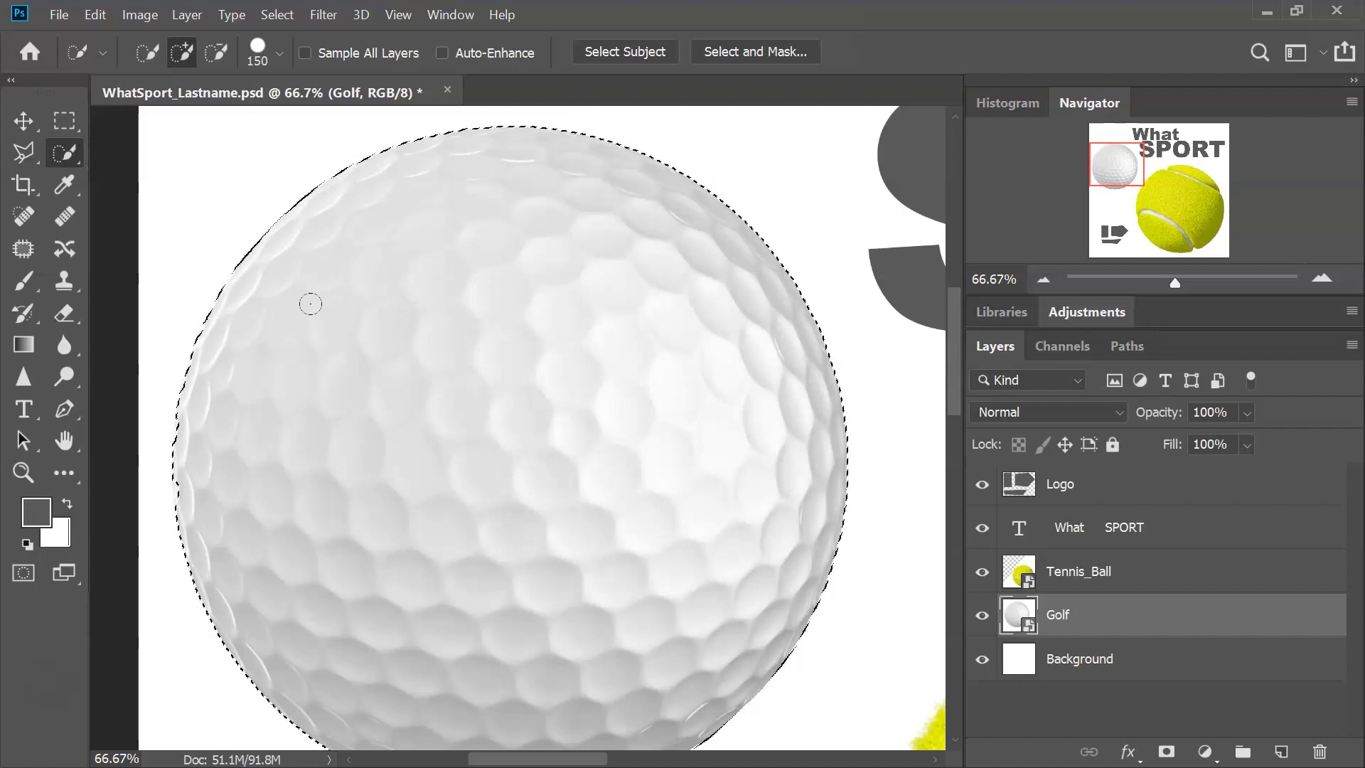
pyautogui.click(1315, 281)
pyautogui.moveTo(634, 290); pyautogui.dragTo(479, 454)
pyautogui.moveTo(686, 639); pyautogui.dragTo(708, 299)
pyautogui.moveTo(819, 270); pyautogui.dragTo(818, 251)
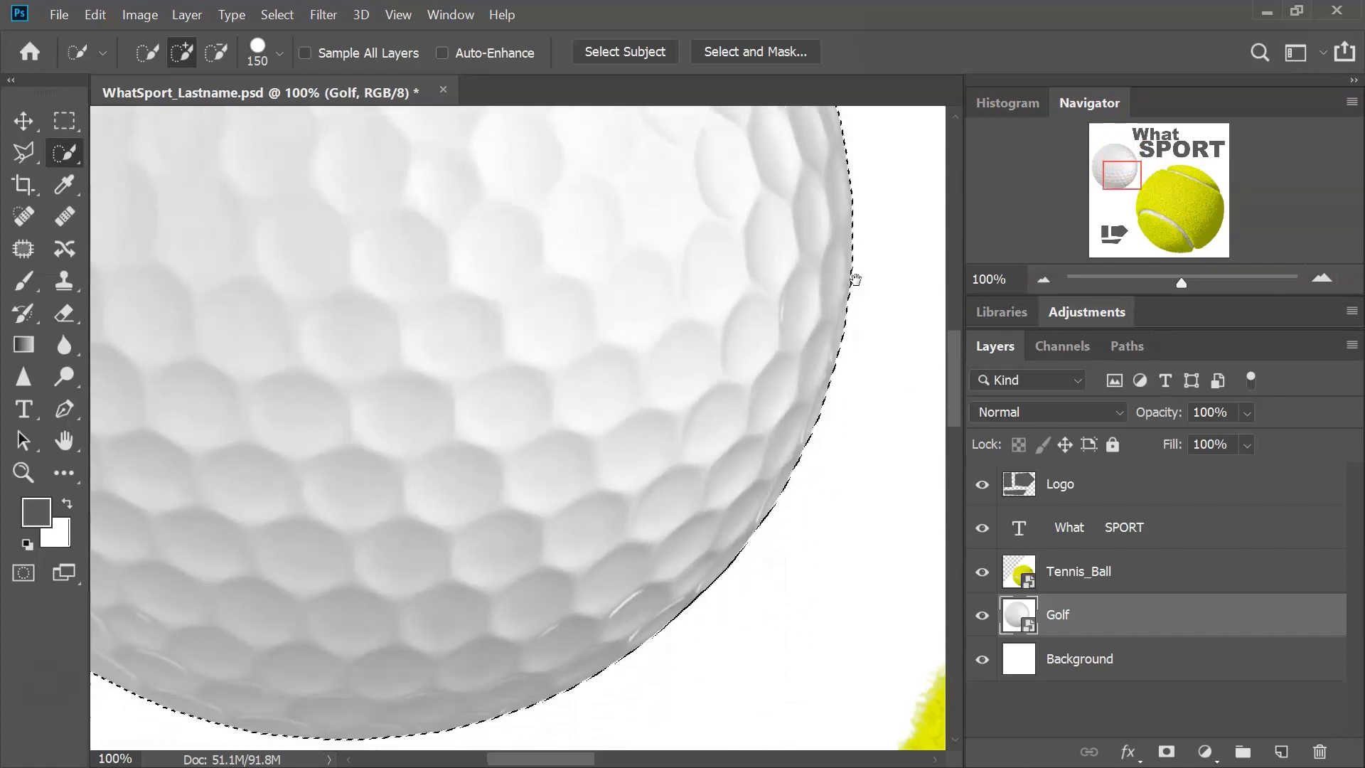
pyautogui.moveTo(214, 562); pyautogui.dragTo(579, 525)
pyautogui.moveTo(404, 275); pyautogui.dragTo(517, 500)
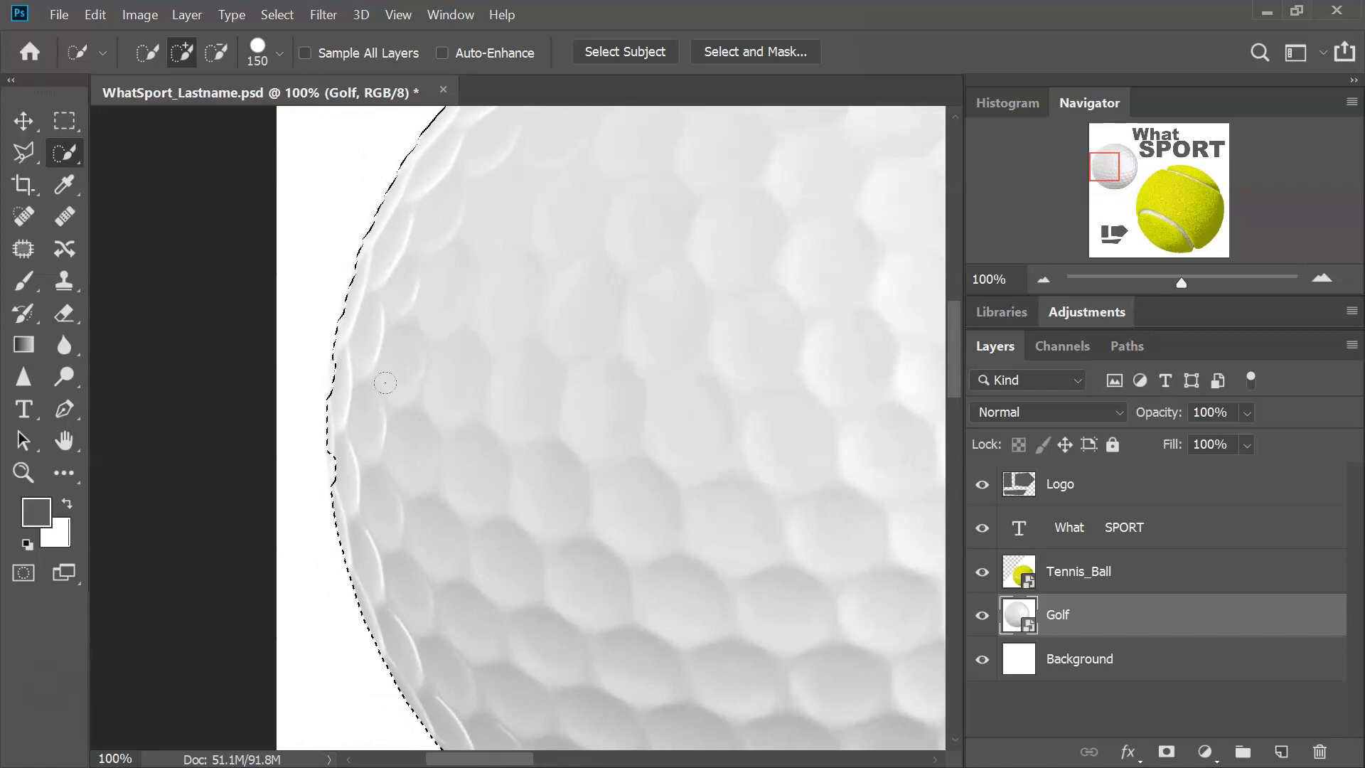
pyautogui.click(1321, 279)
pyautogui.moveTo(443, 330); pyautogui.dragTo(562, 423)
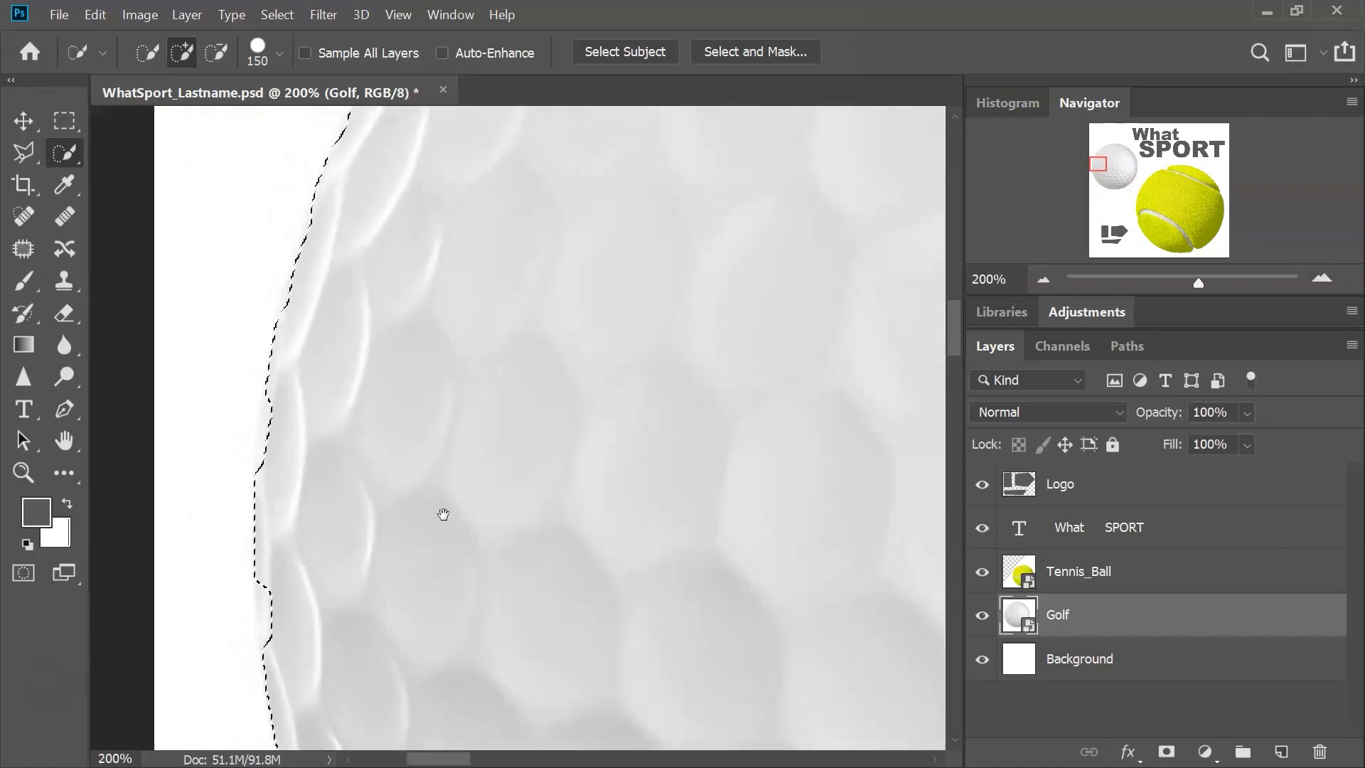
pyautogui.moveTo(248, 326); pyautogui.dragTo(273, 259)
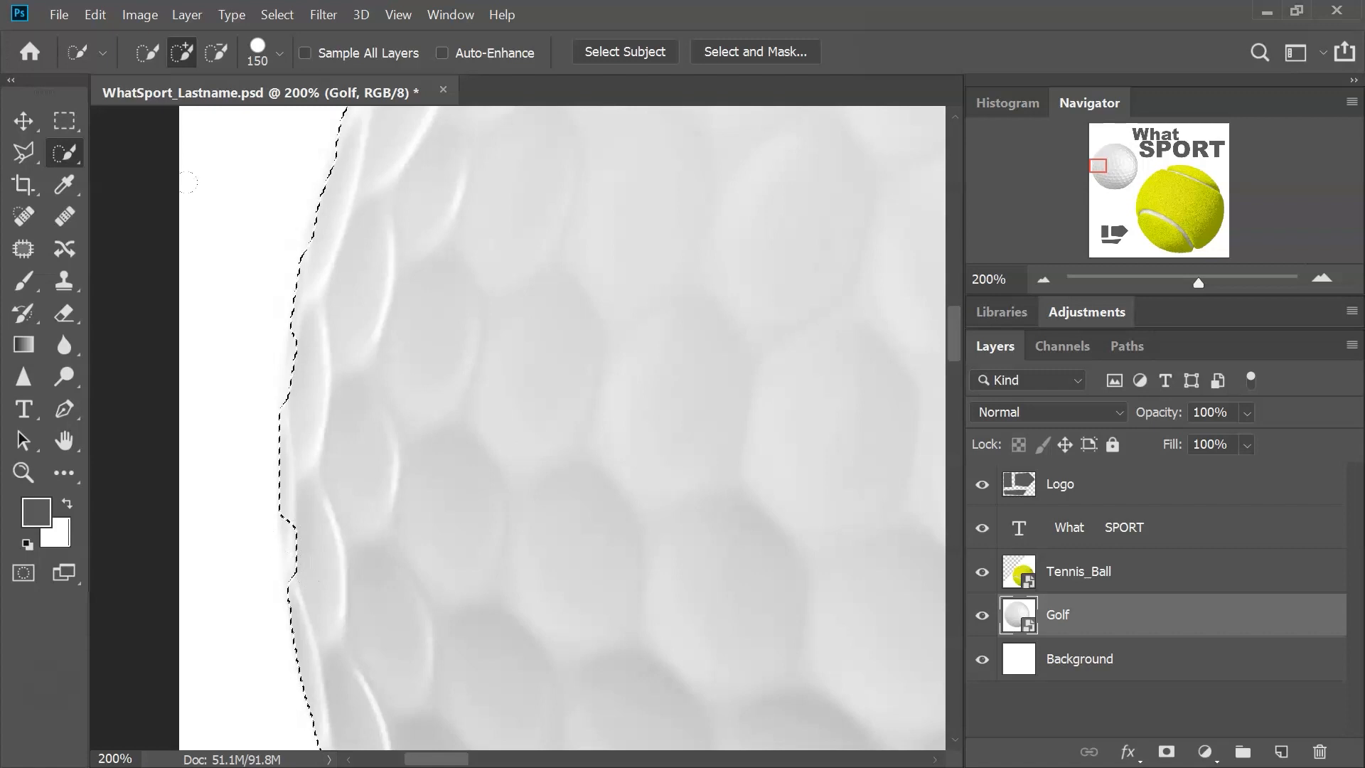
# Add the missing notch on the golf ball's left edge to the selection with the Polygonal Lasso
pyautogui.click(25, 153)
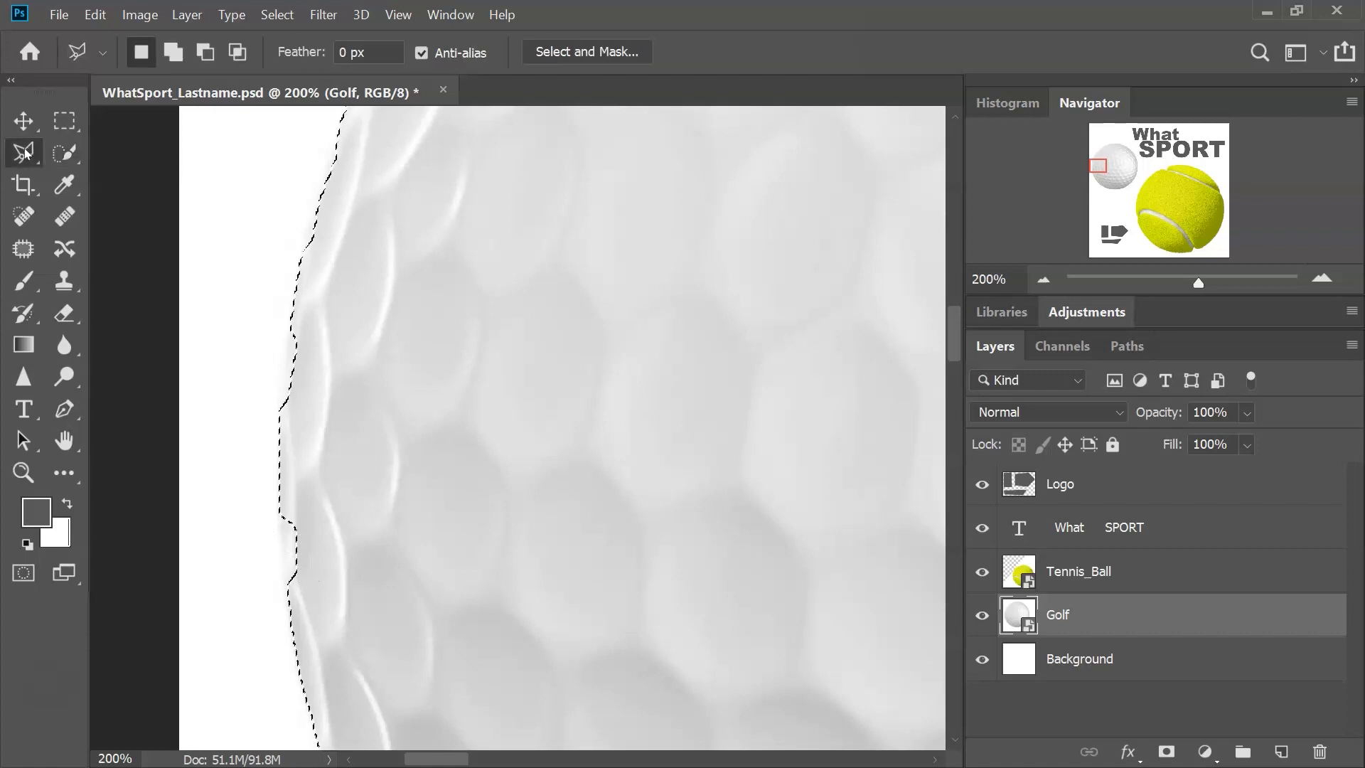
pyautogui.rightClick(26, 152)
pyautogui.click(142, 174)
pyautogui.press('shift')
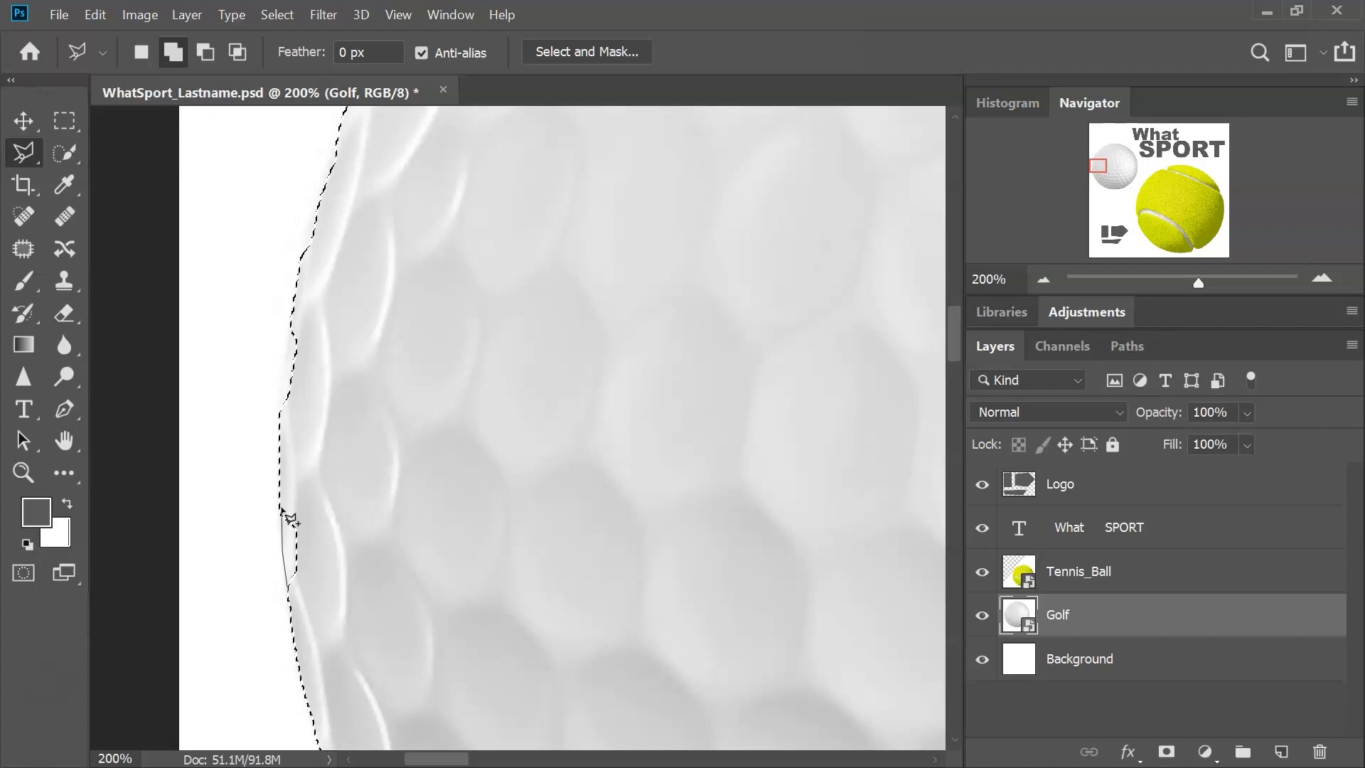
pyautogui.click(338, 514)
pyautogui.click(345, 643)
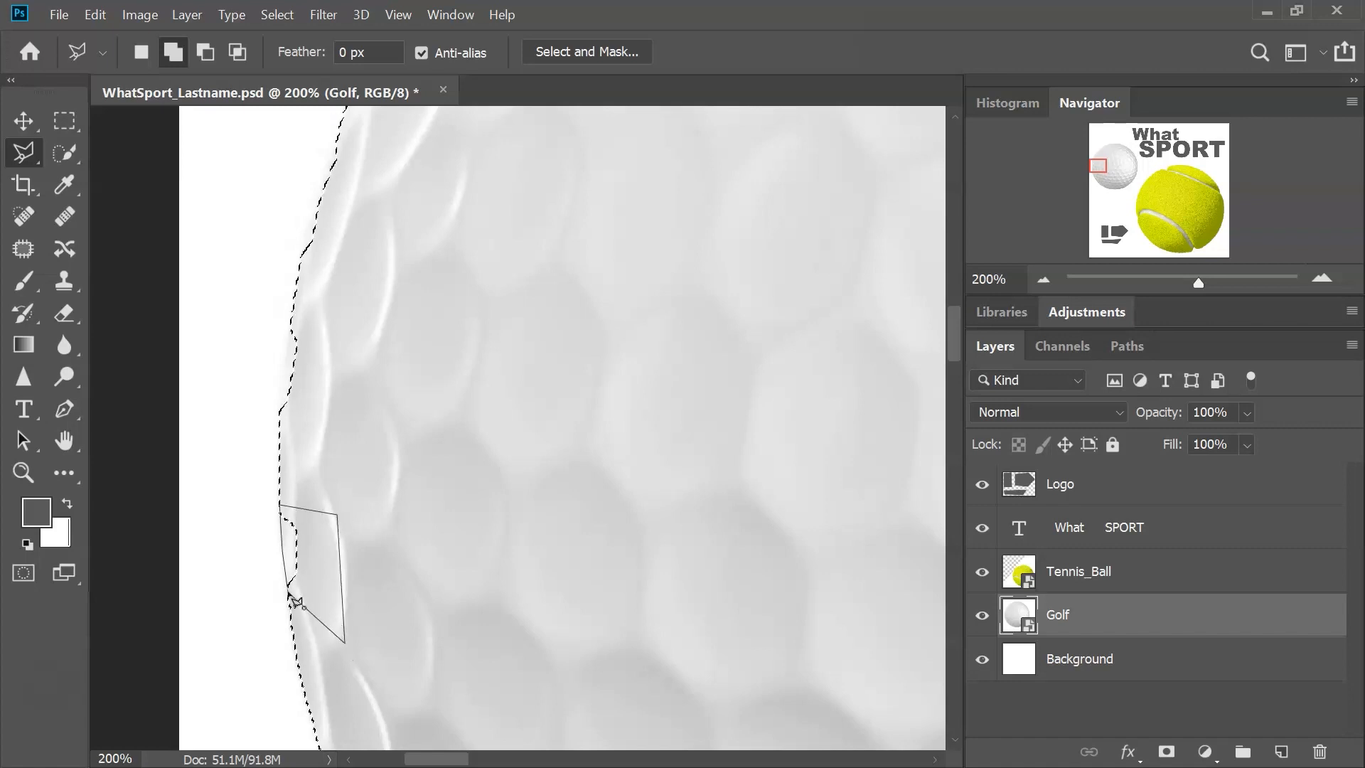
pyautogui.press('Escape')
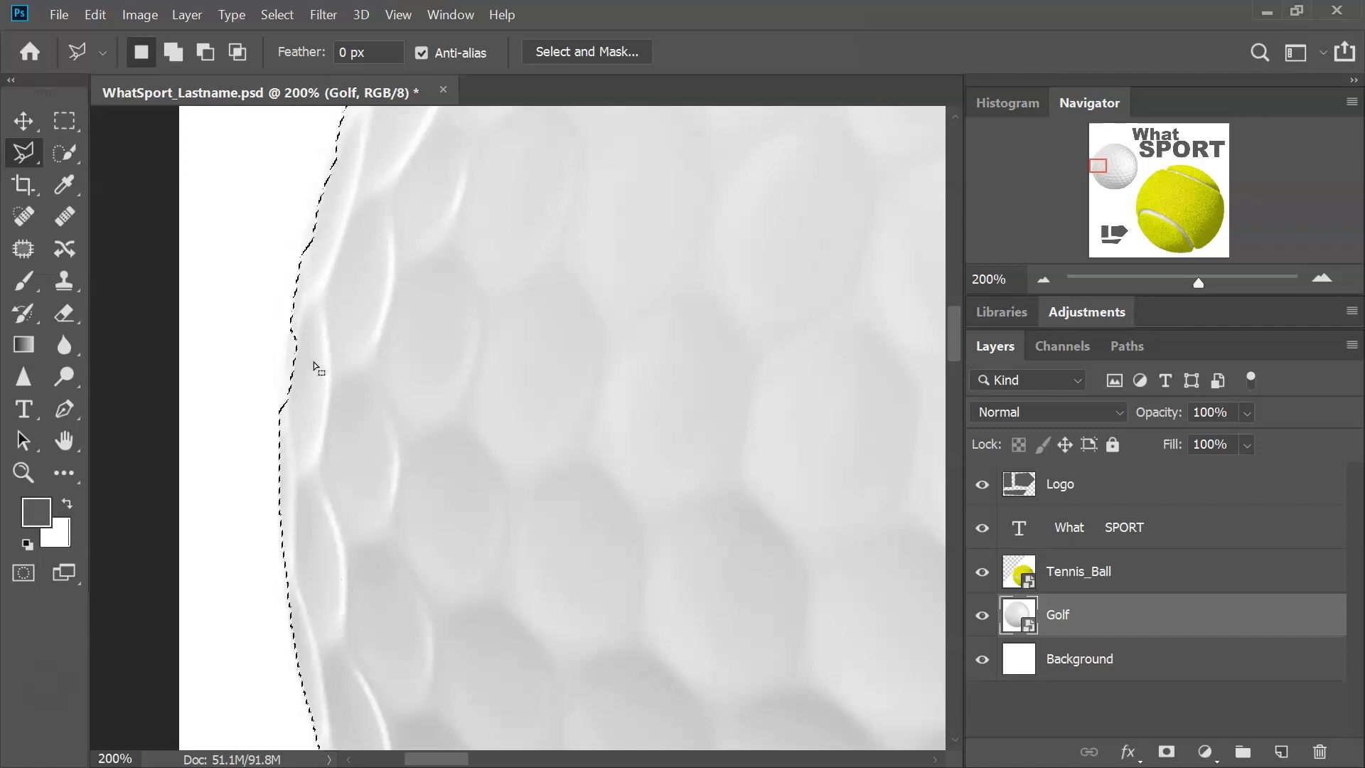
# Add the second notch, slightly higher on the golf ball's left edge, to the existing selection using the Polygonal Lasso
pyautogui.scroll(1, 293, 432)
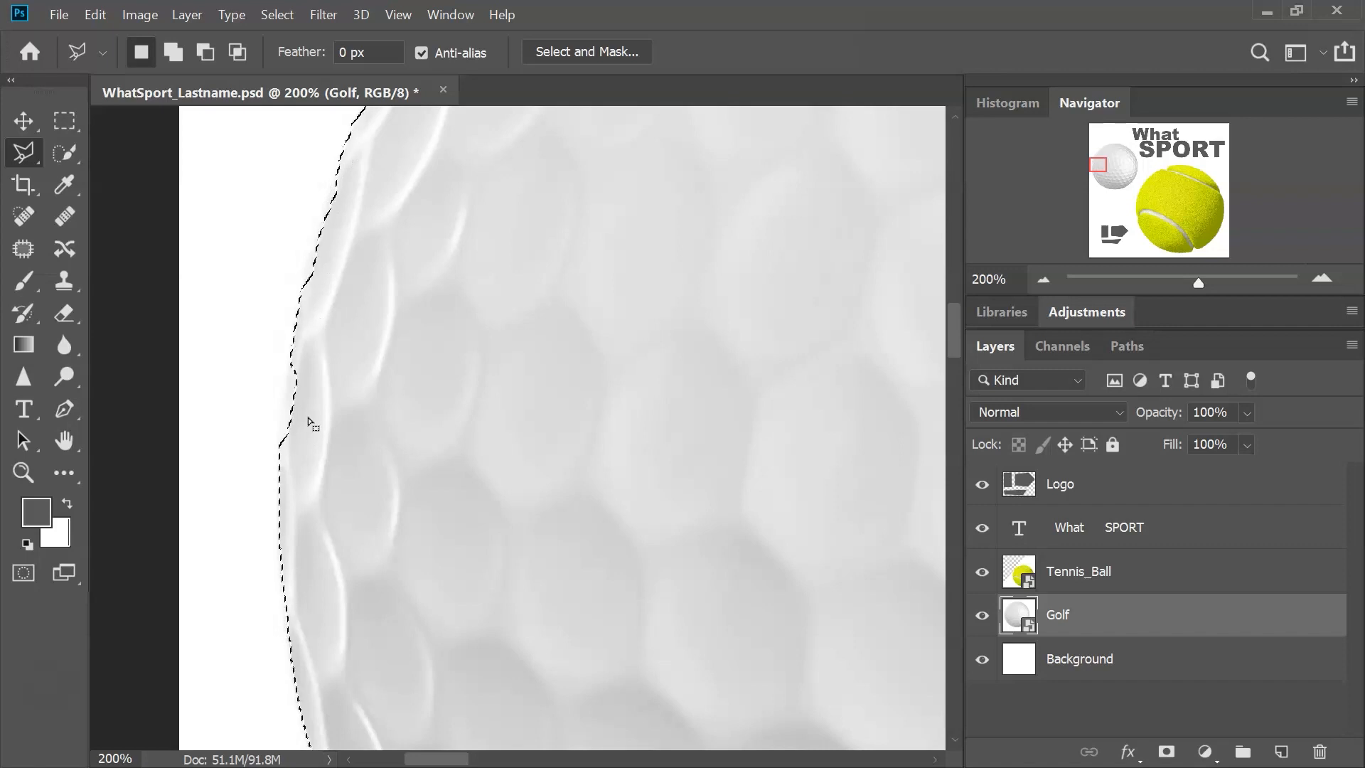
pyautogui.press('shift')
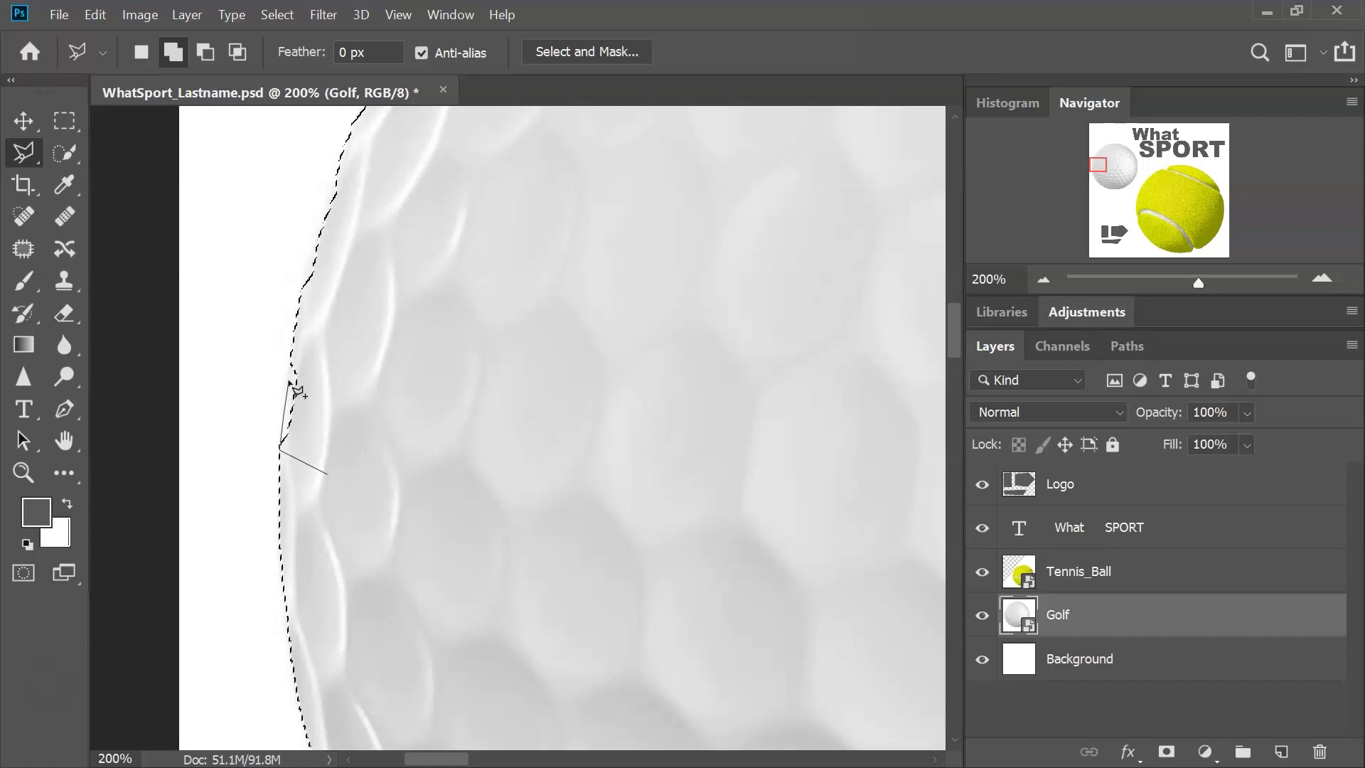
pyautogui.click(347, 383)
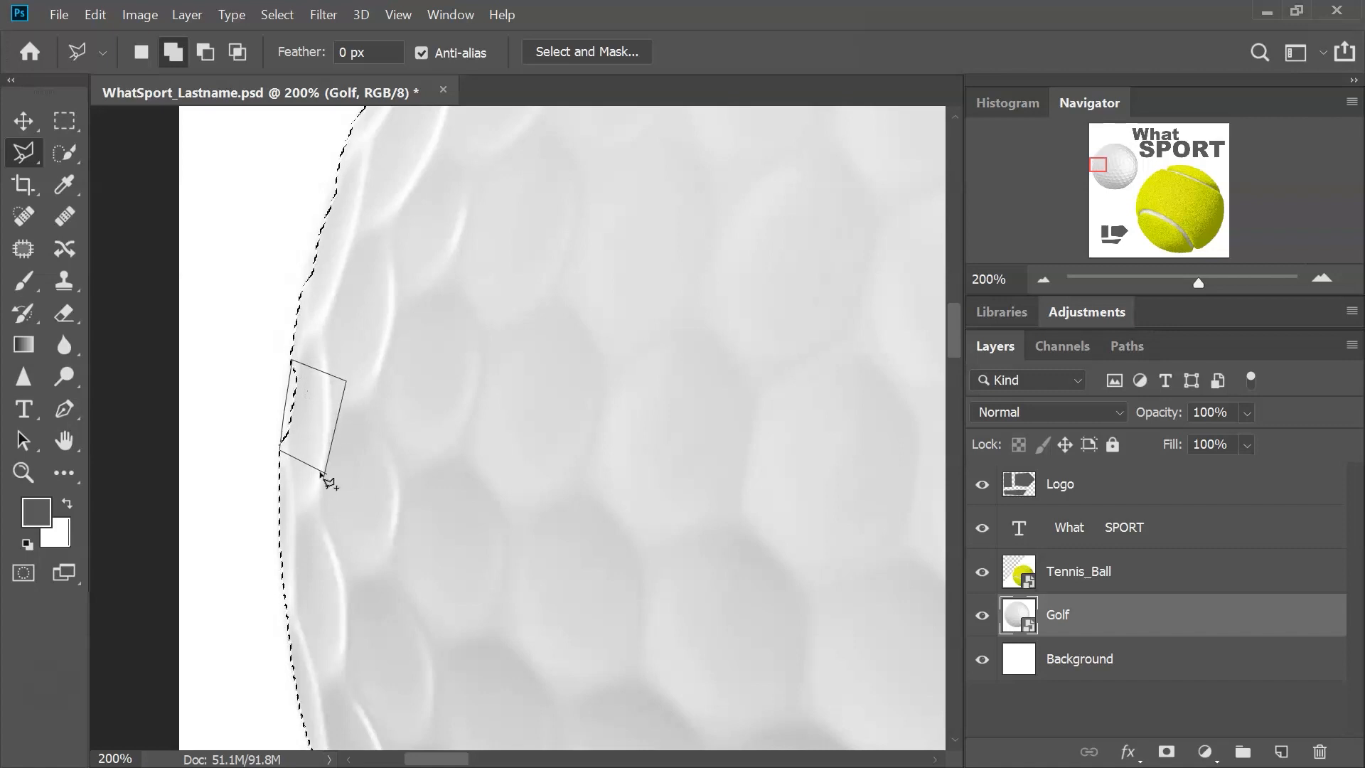
pyautogui.doubleClick(350, 396)
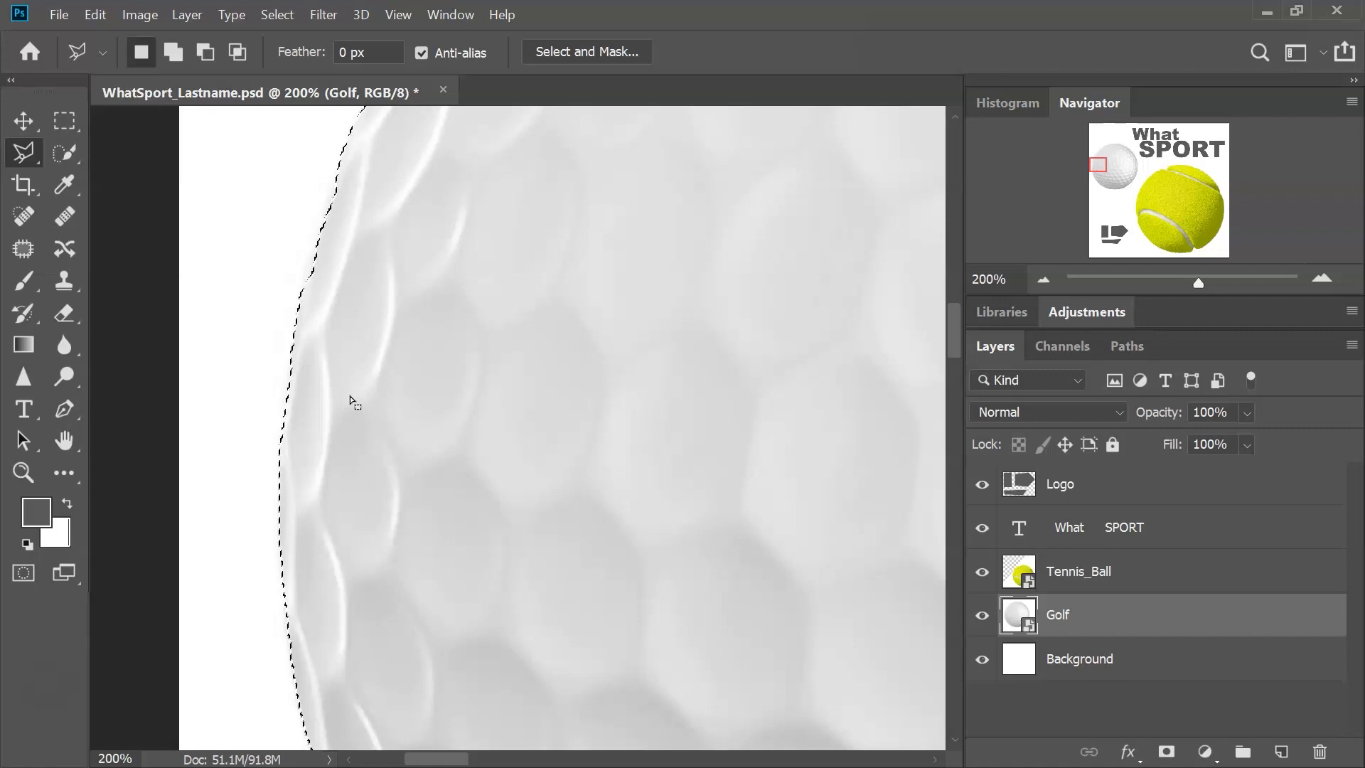
pyautogui.scroll(3, 395, 354)
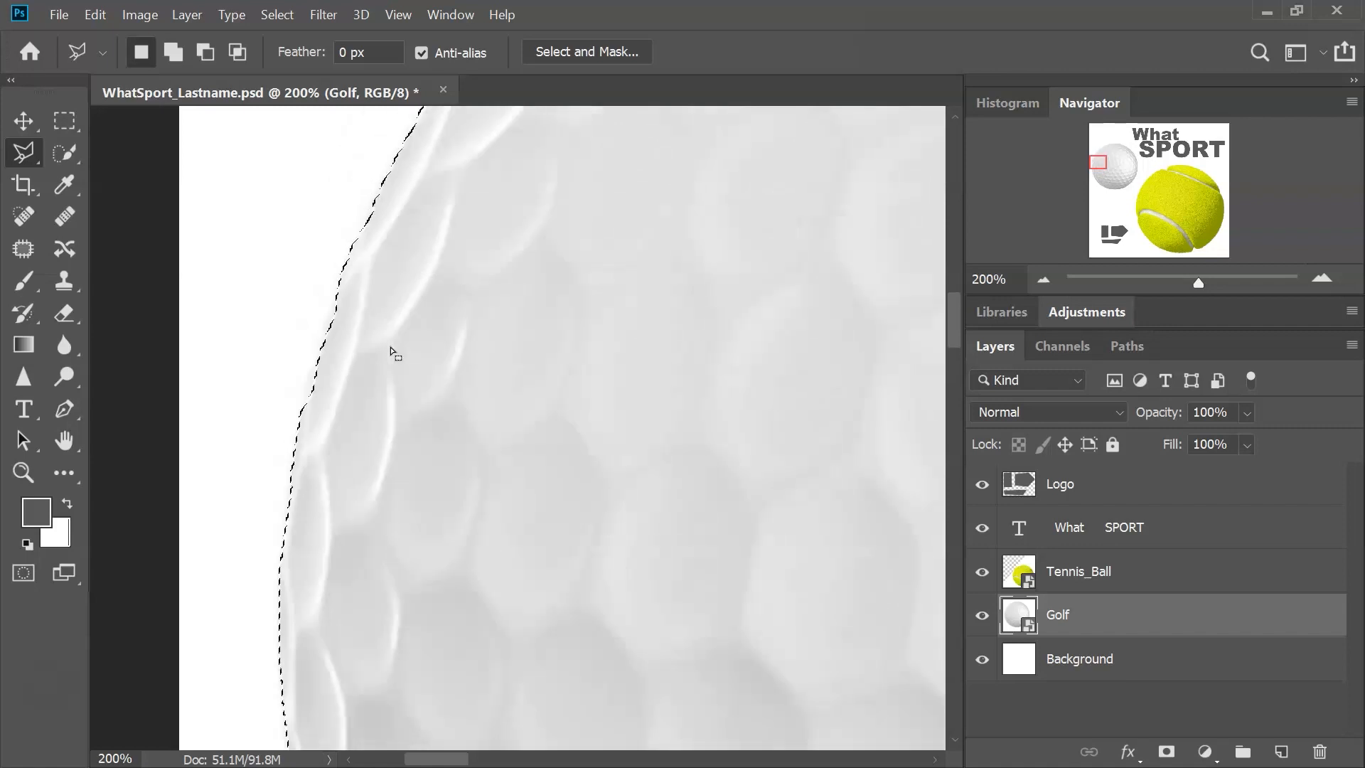
# Add the remaining uneven stretch of the golf ball's upper-left edge to the selection with the Polygonal Lasso
pyautogui.click(305, 409)
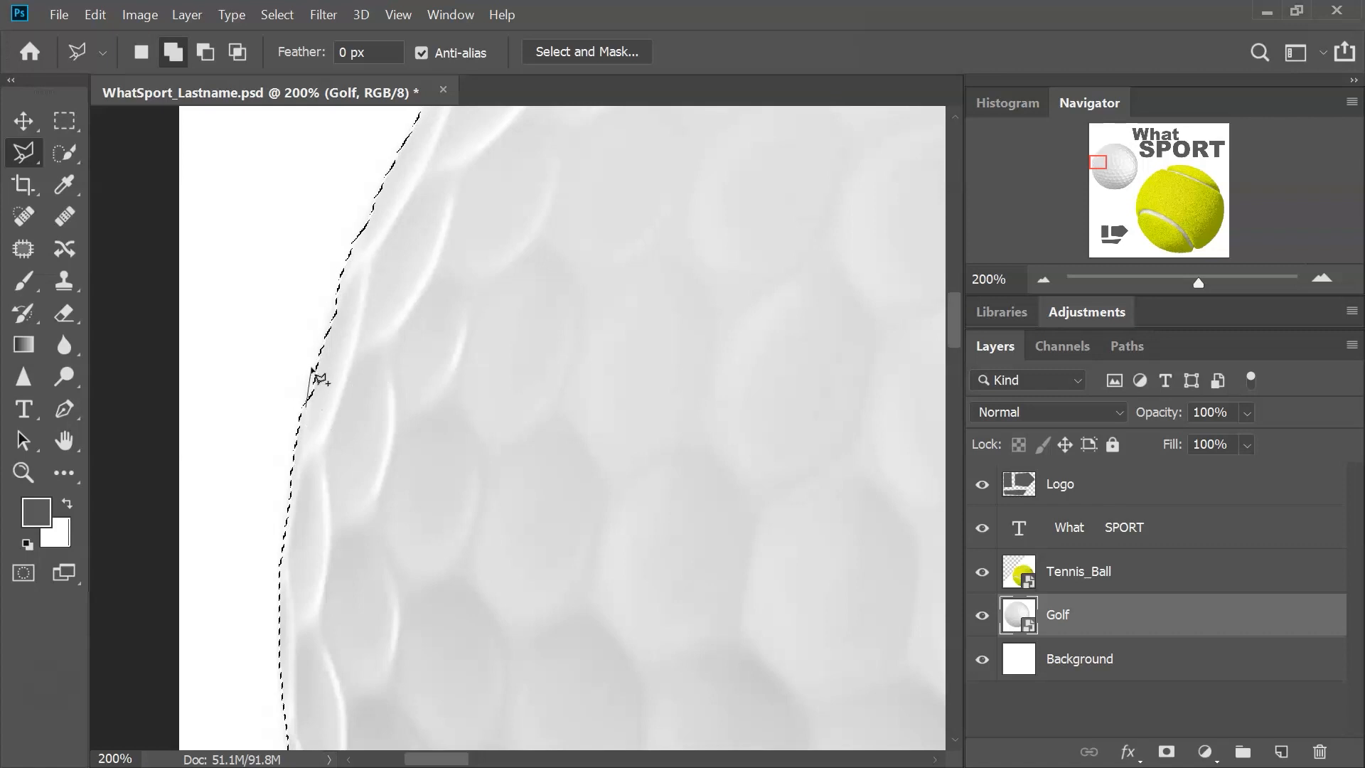
pyautogui.click(337, 299)
pyautogui.click(348, 278)
pyautogui.click(399, 313)
pyautogui.doubleClick(345, 466)
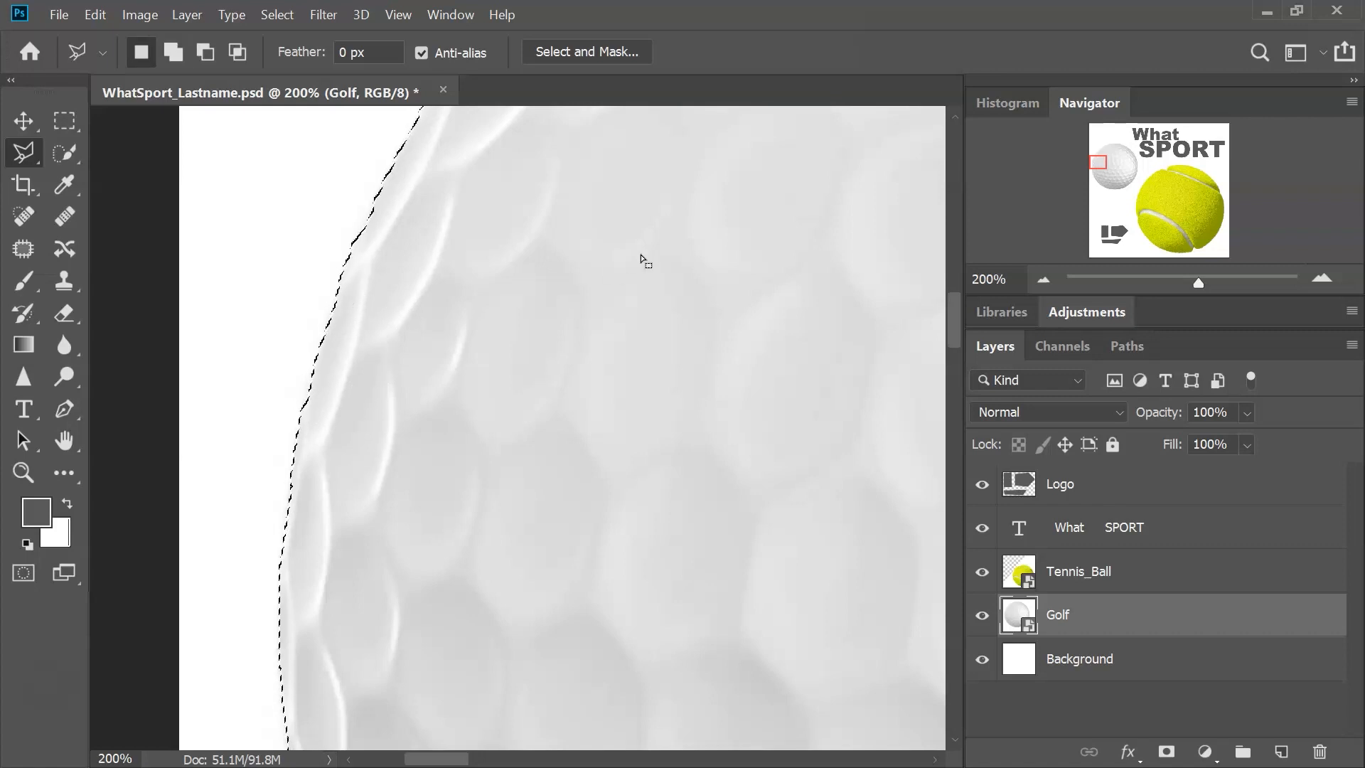
# Open the Select and Mask workspace for the golf ball selection
pyautogui.hotkey('ctrl', '-')
pyautogui.hotkey('ctrl', '-')
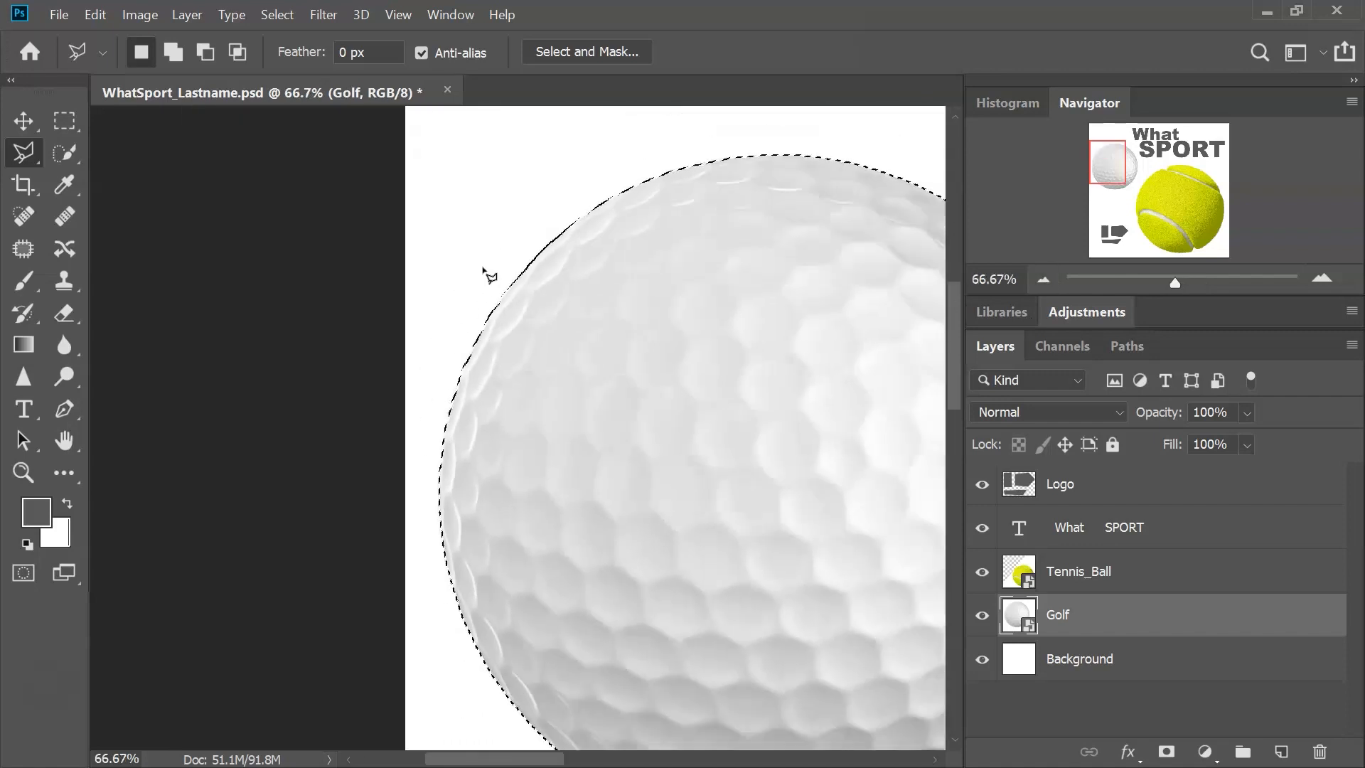
pyautogui.scroll(1, 777, 496)
pyautogui.moveTo(777, 497); pyautogui.dragTo(539, 396)
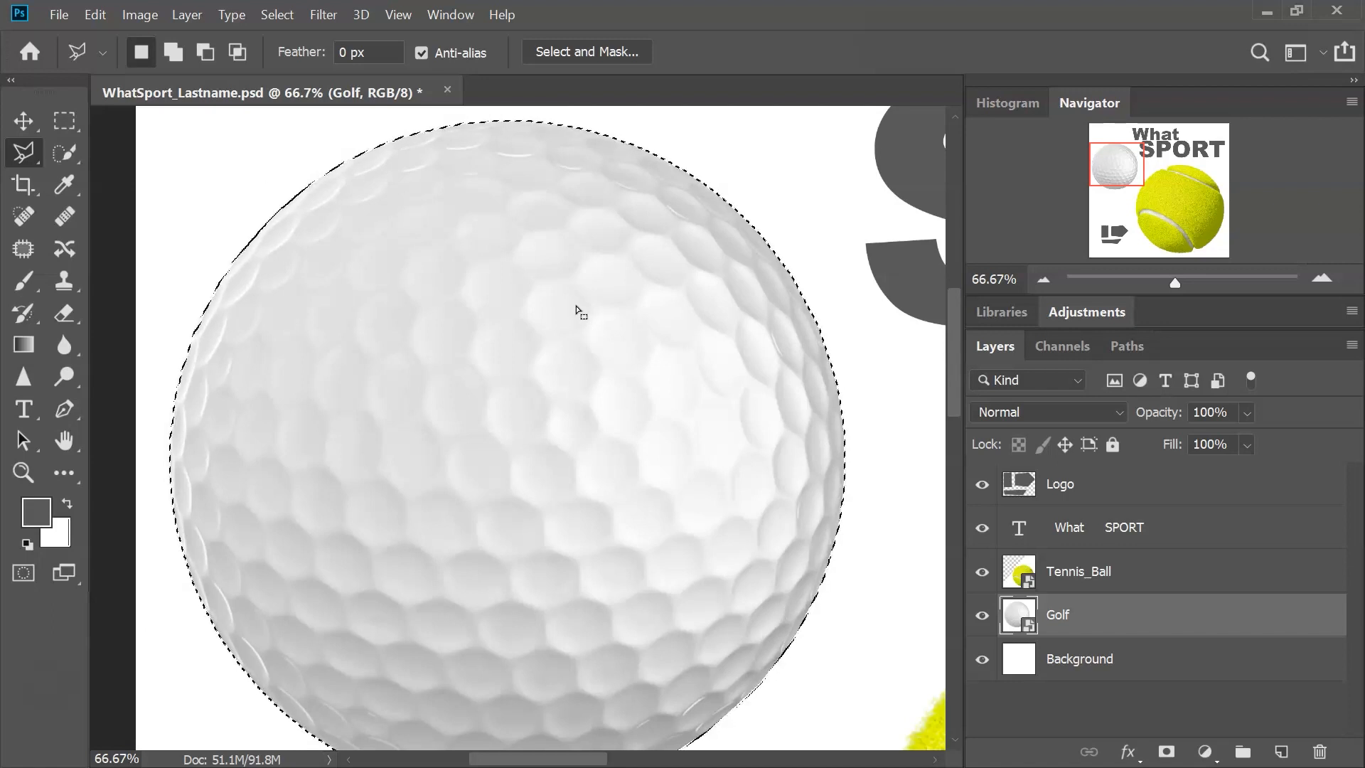
pyautogui.click(1045, 278)
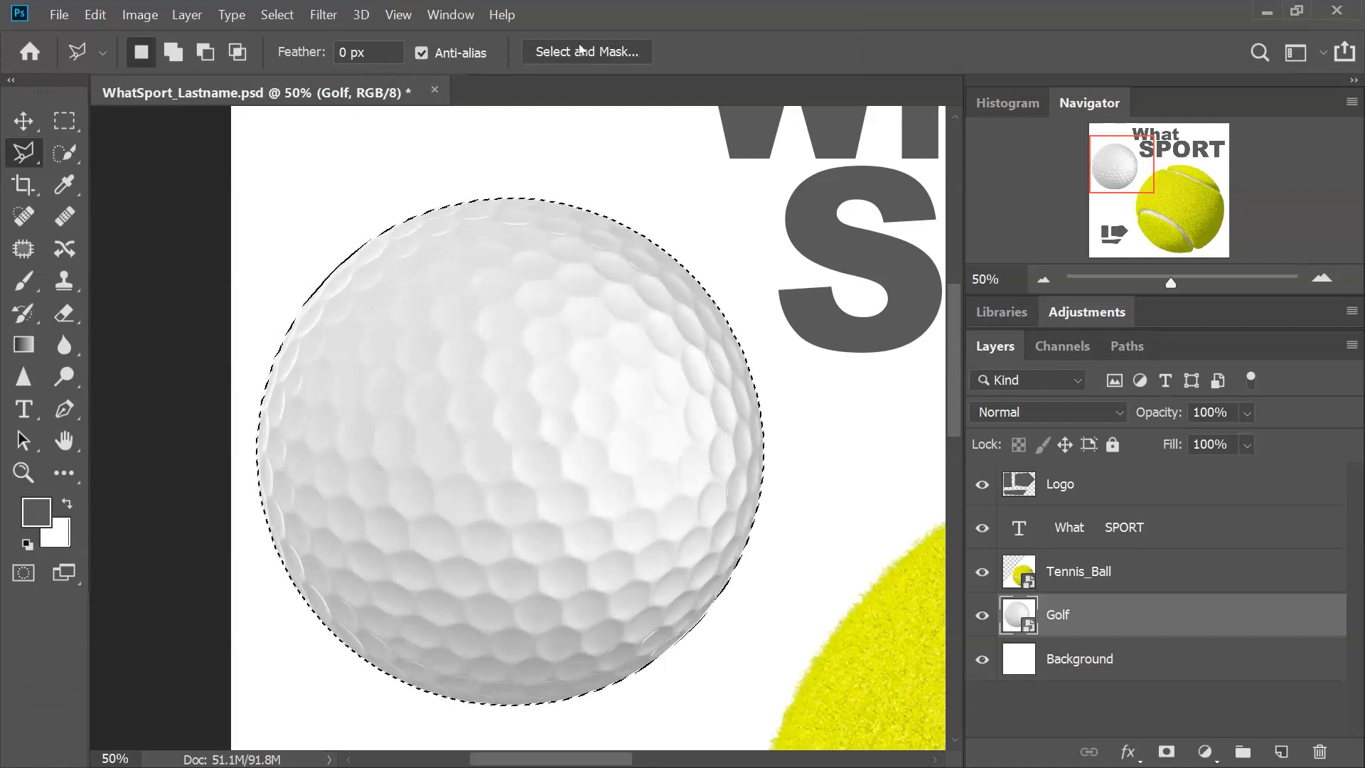
pyautogui.click(65, 153)
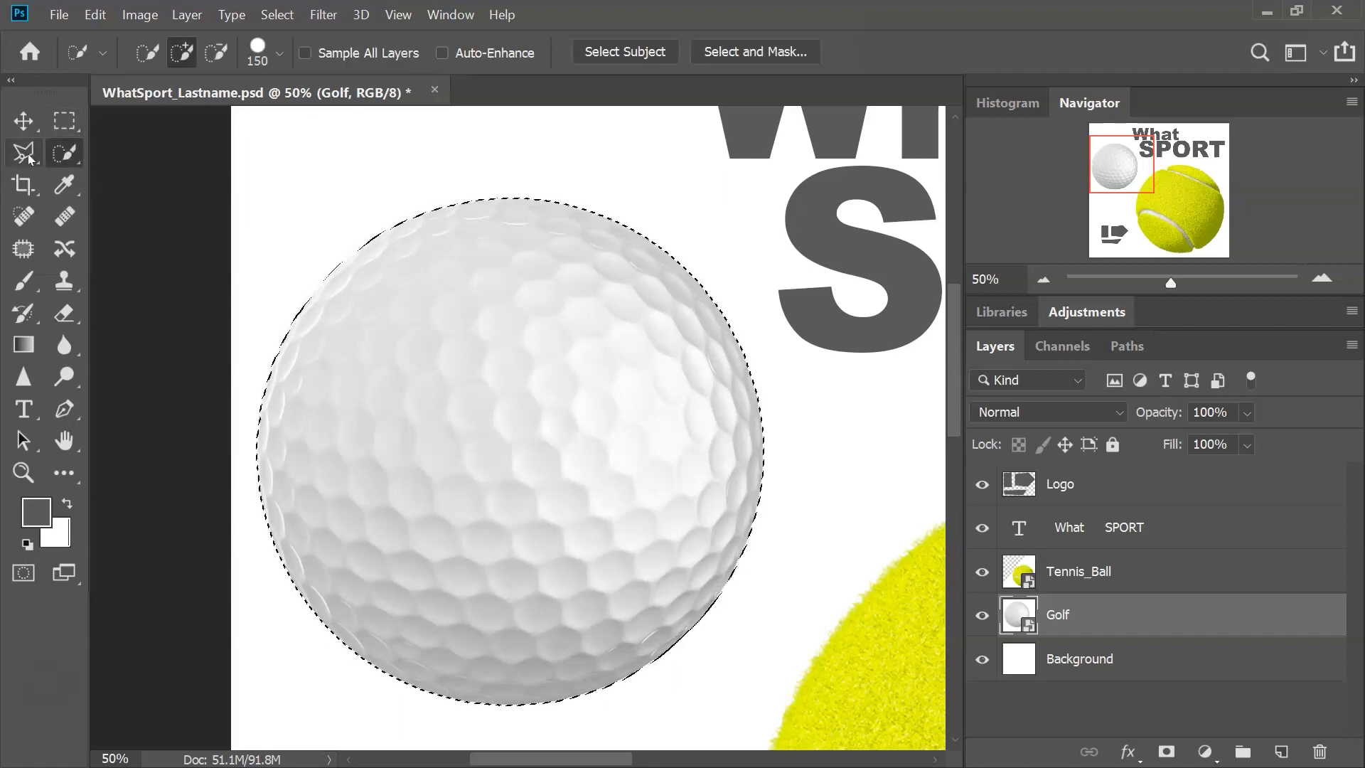
pyautogui.click(24, 155)
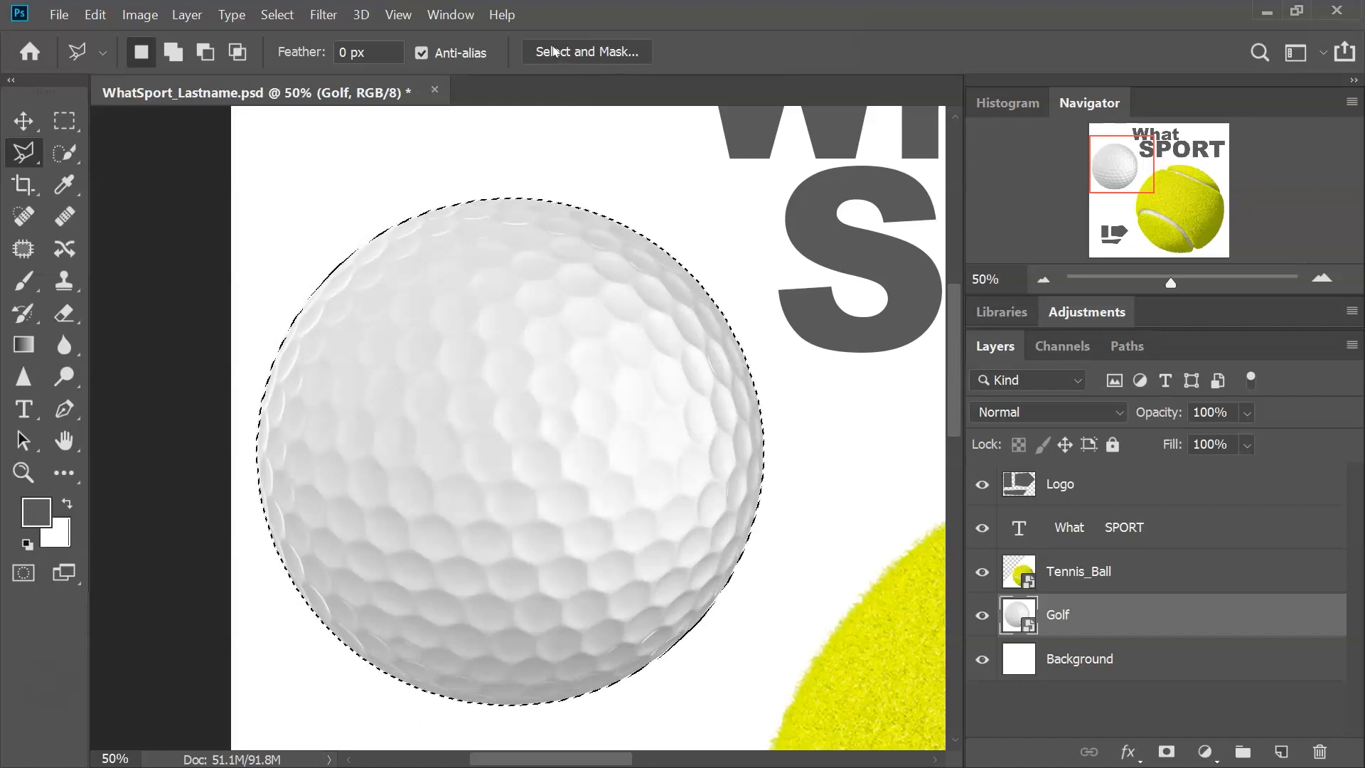
pyautogui.click(596, 49)
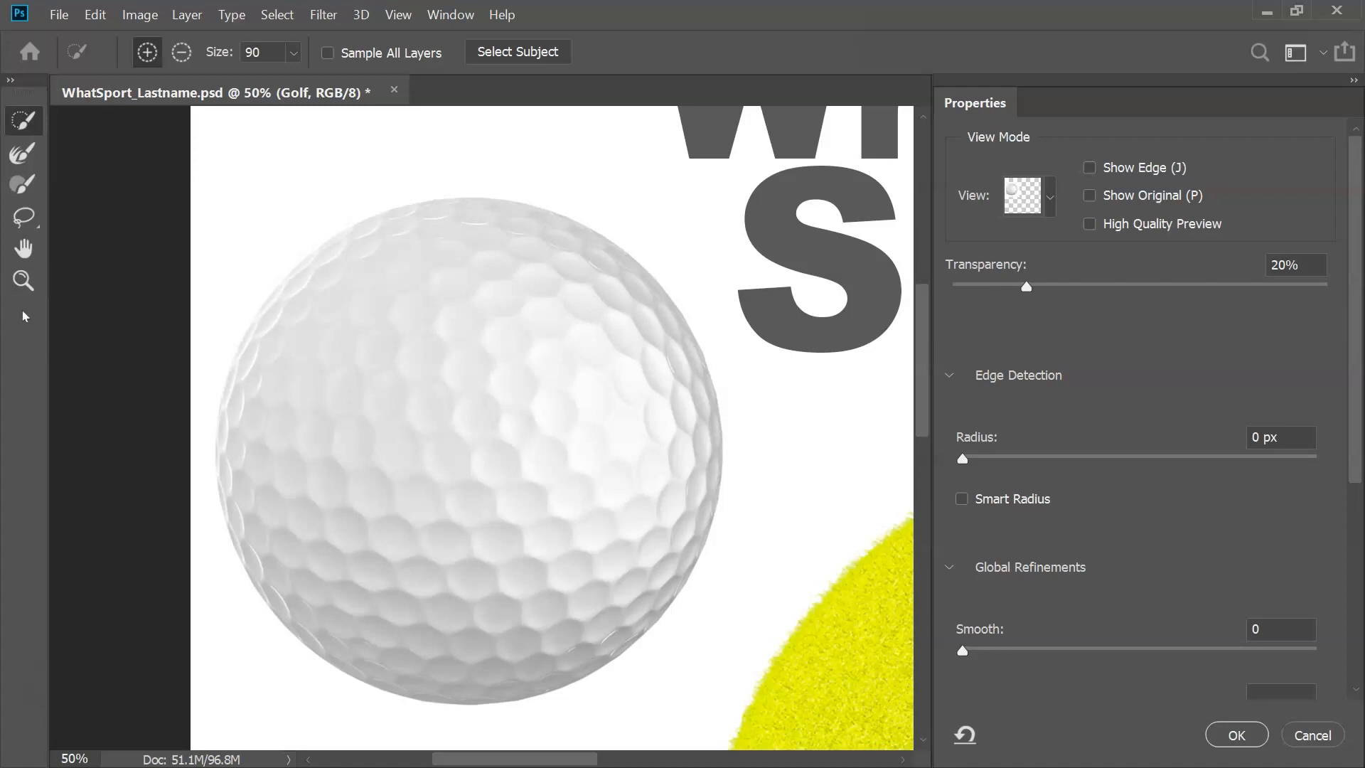
# Examine the golf ball's cut-out in the Select and Mask preview at a closer zoom
pyautogui.click(23, 280)
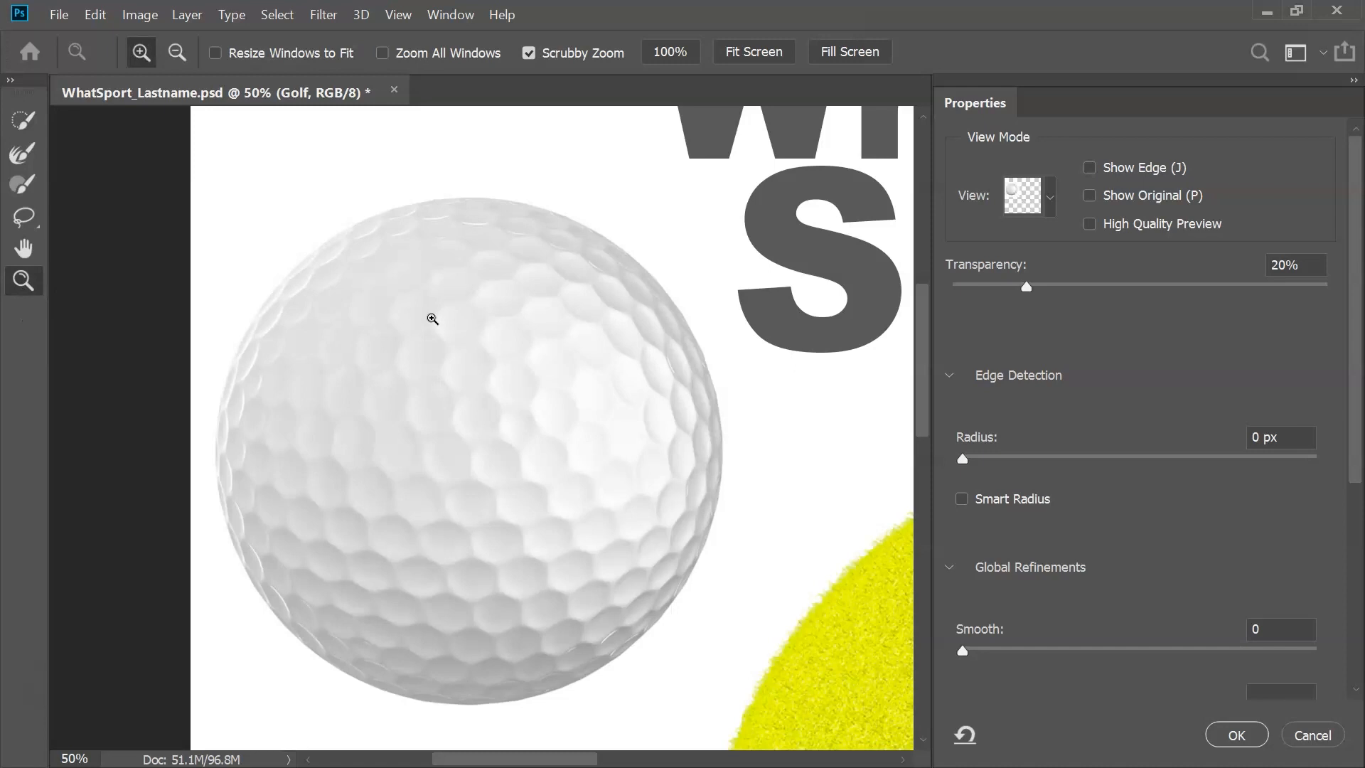
pyautogui.moveTo(458, 343); pyautogui.dragTo(332, 393)
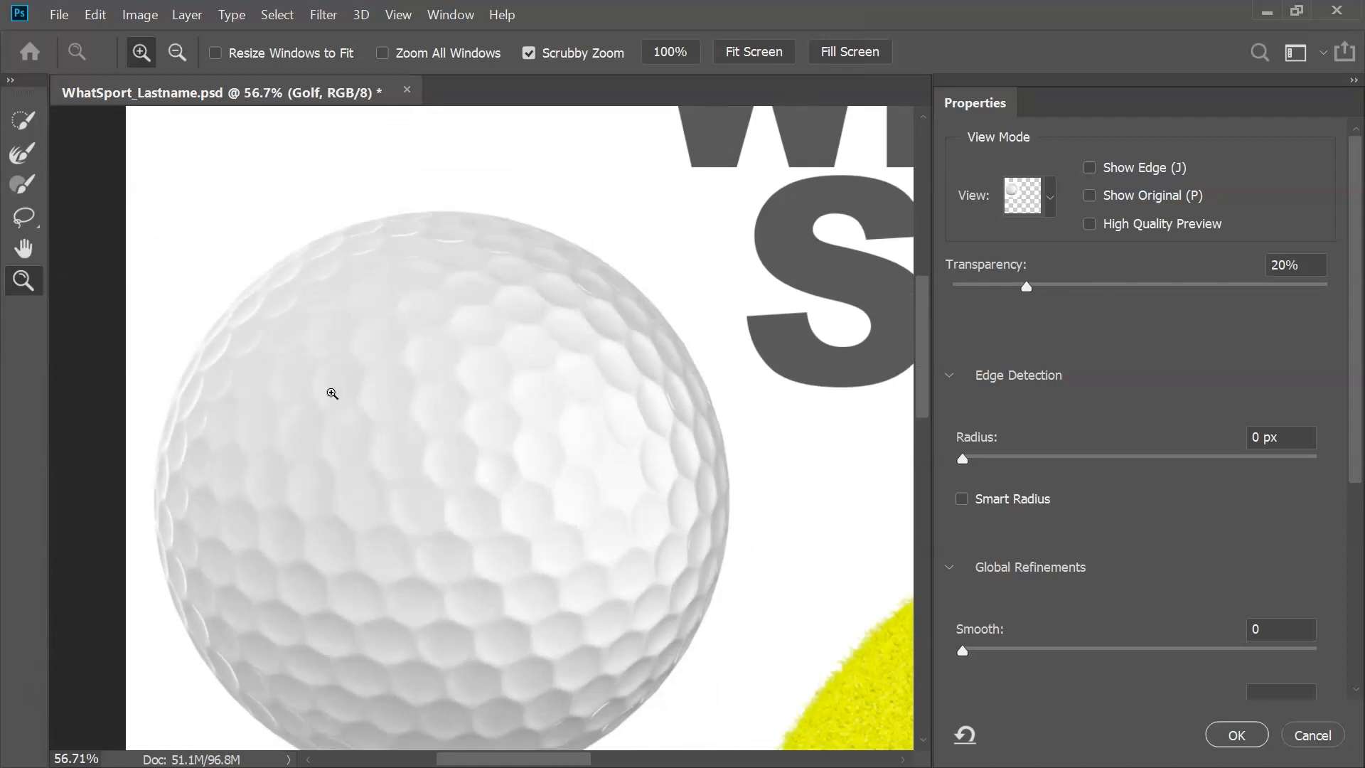
pyautogui.moveTo(549, 495)
pyautogui.mouseDown()
pyautogui.moveTo(529, 495)
pyautogui.moveTo(551, 509)
pyautogui.mouseUp()
pyautogui.click(24, 248)
pyautogui.moveTo(374, 597); pyautogui.dragTo(402, 564)
pyautogui.click(23, 280)
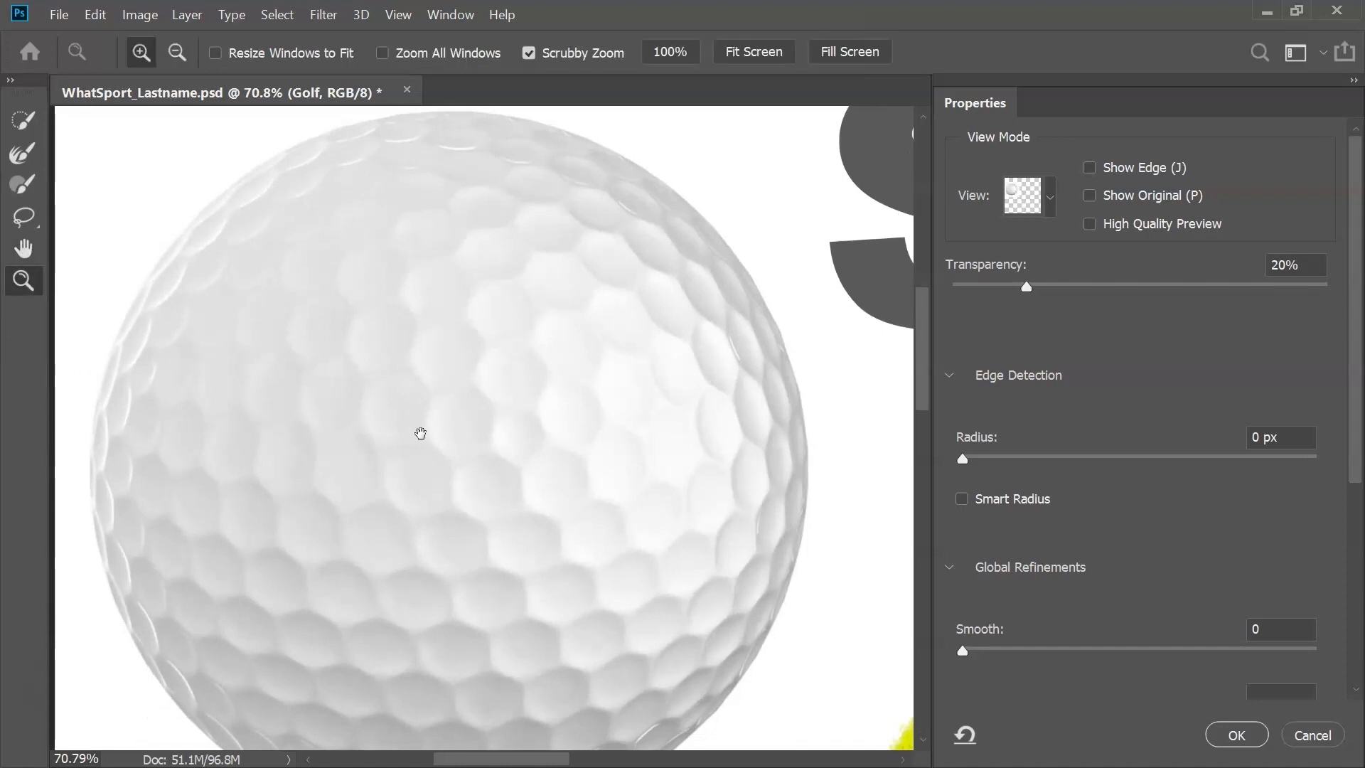
pyautogui.moveTo(363, 508)
pyautogui.mouseDown()
pyautogui.moveTo(446, 486)
pyautogui.moveTo(371, 490)
pyautogui.mouseUp()
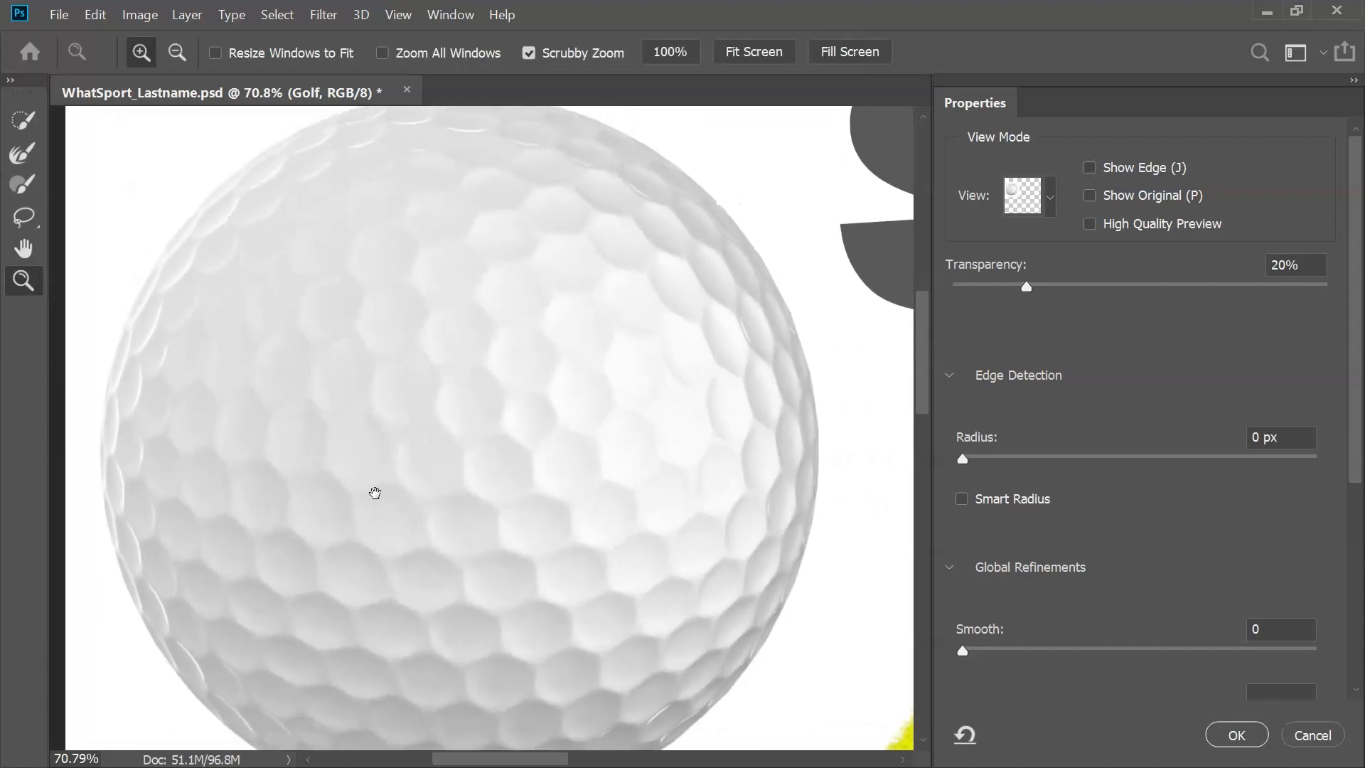
pyautogui.moveTo(371, 374); pyautogui.dragTo(357, 379)
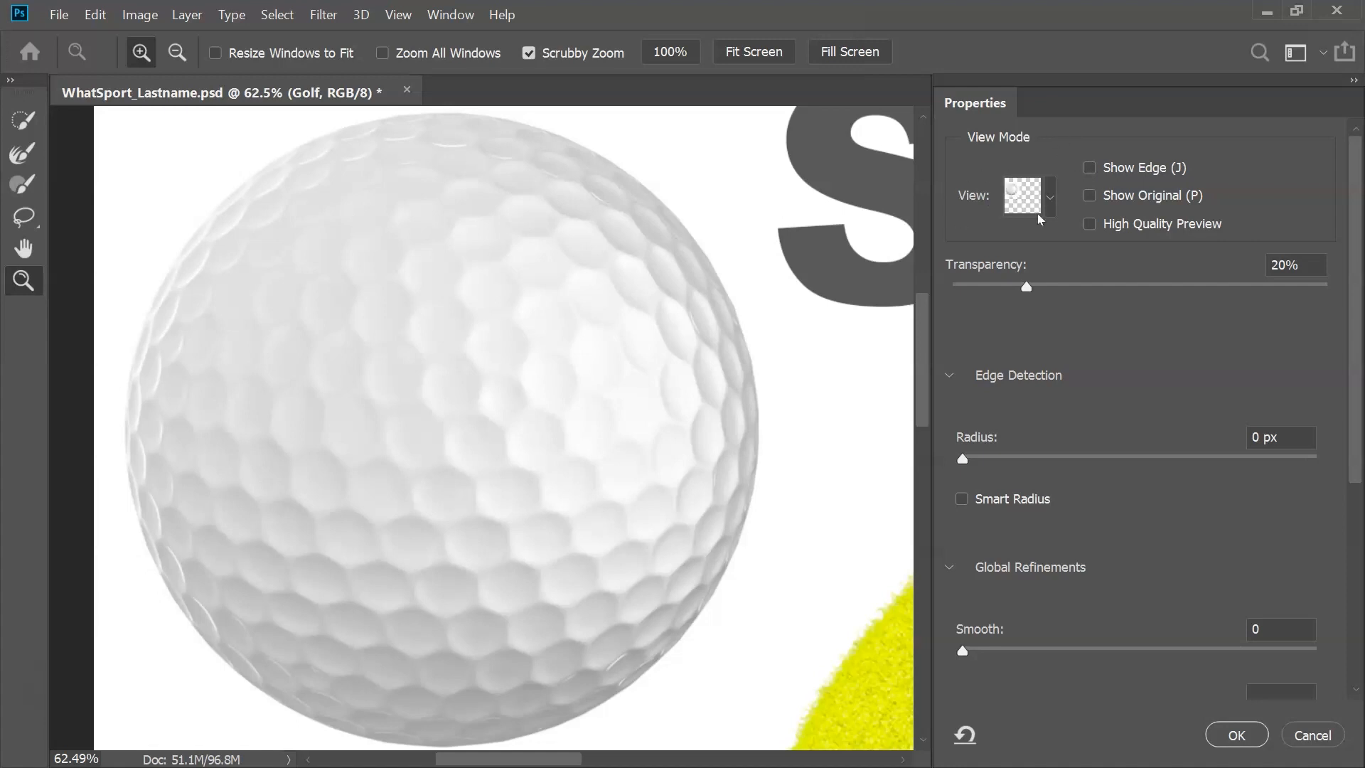
# Set the Select and Mask preview to On Black with an opacity of 100%
pyautogui.click(1045, 194)
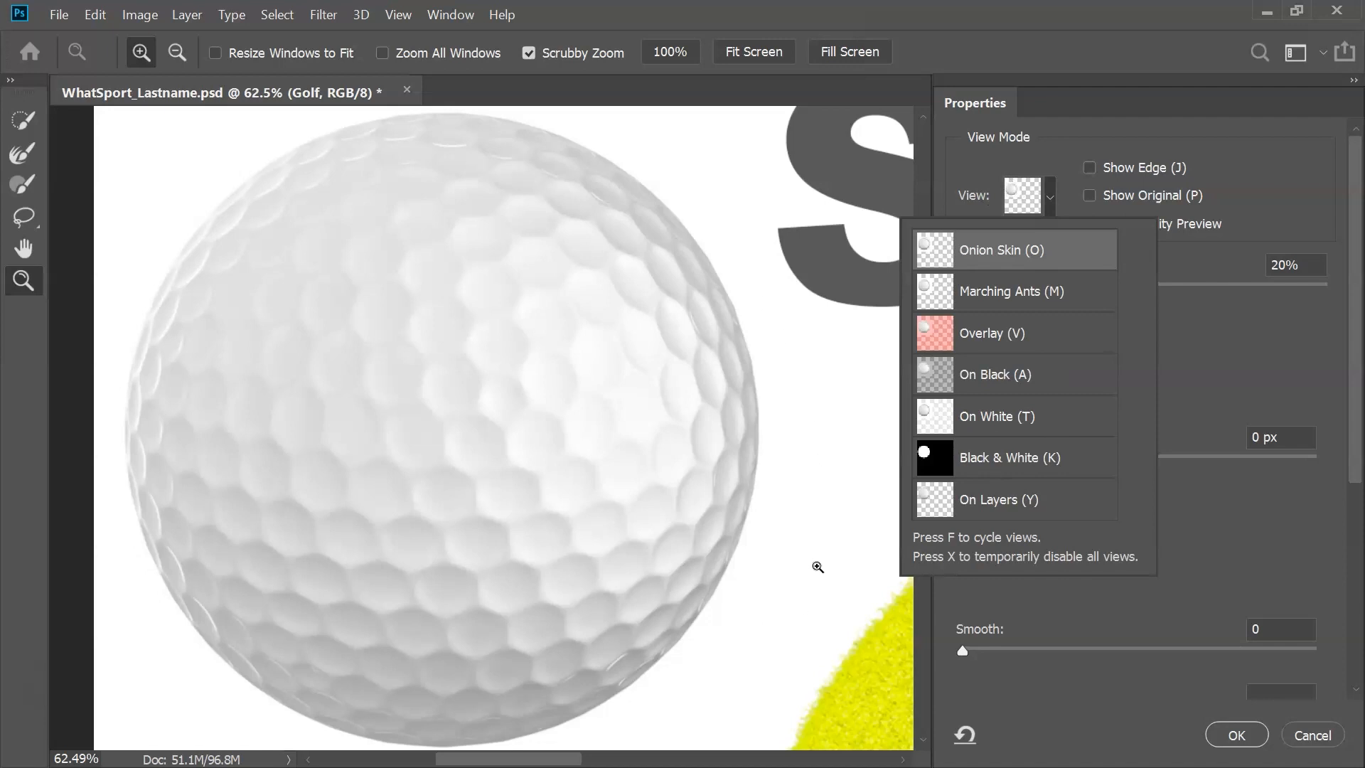
pyautogui.click(1045, 372)
pyautogui.click(1244, 245)
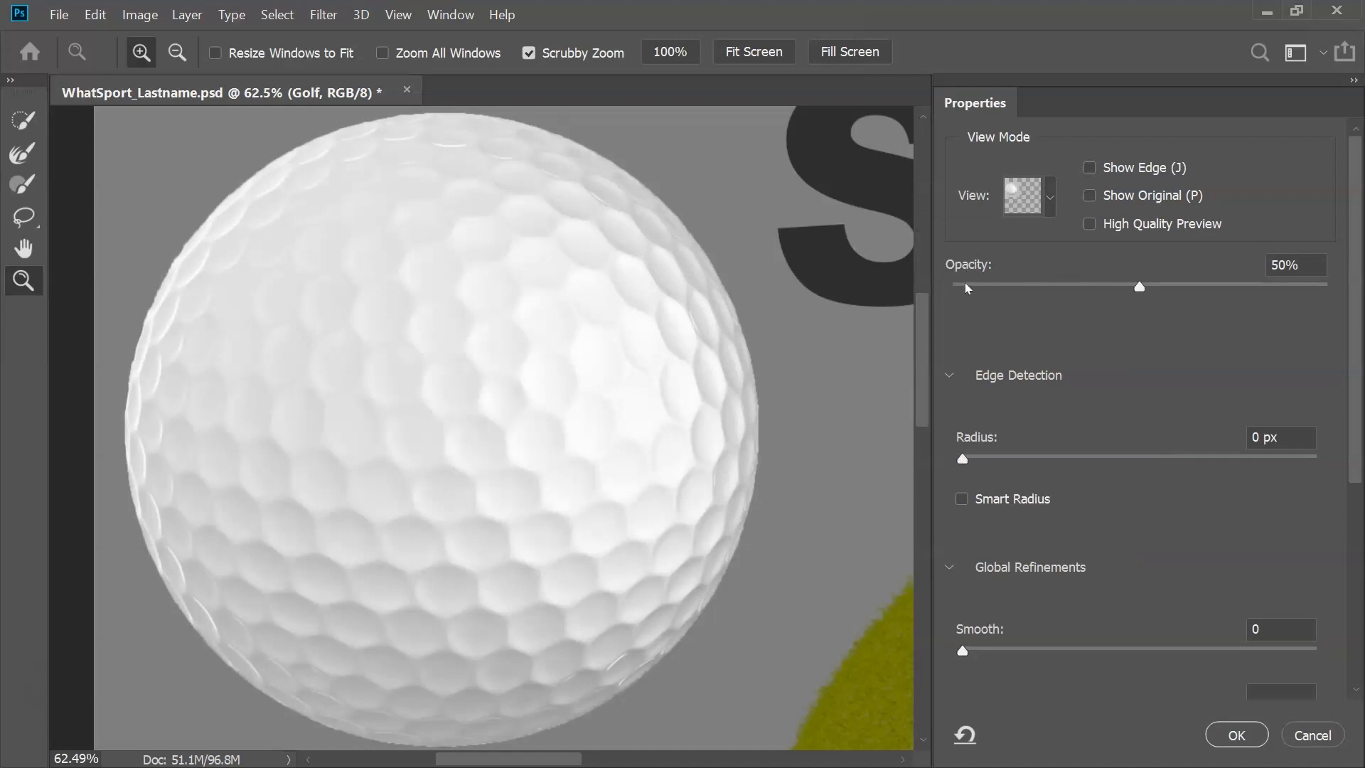
pyautogui.moveTo(1137, 288); pyautogui.dragTo(1326, 288)
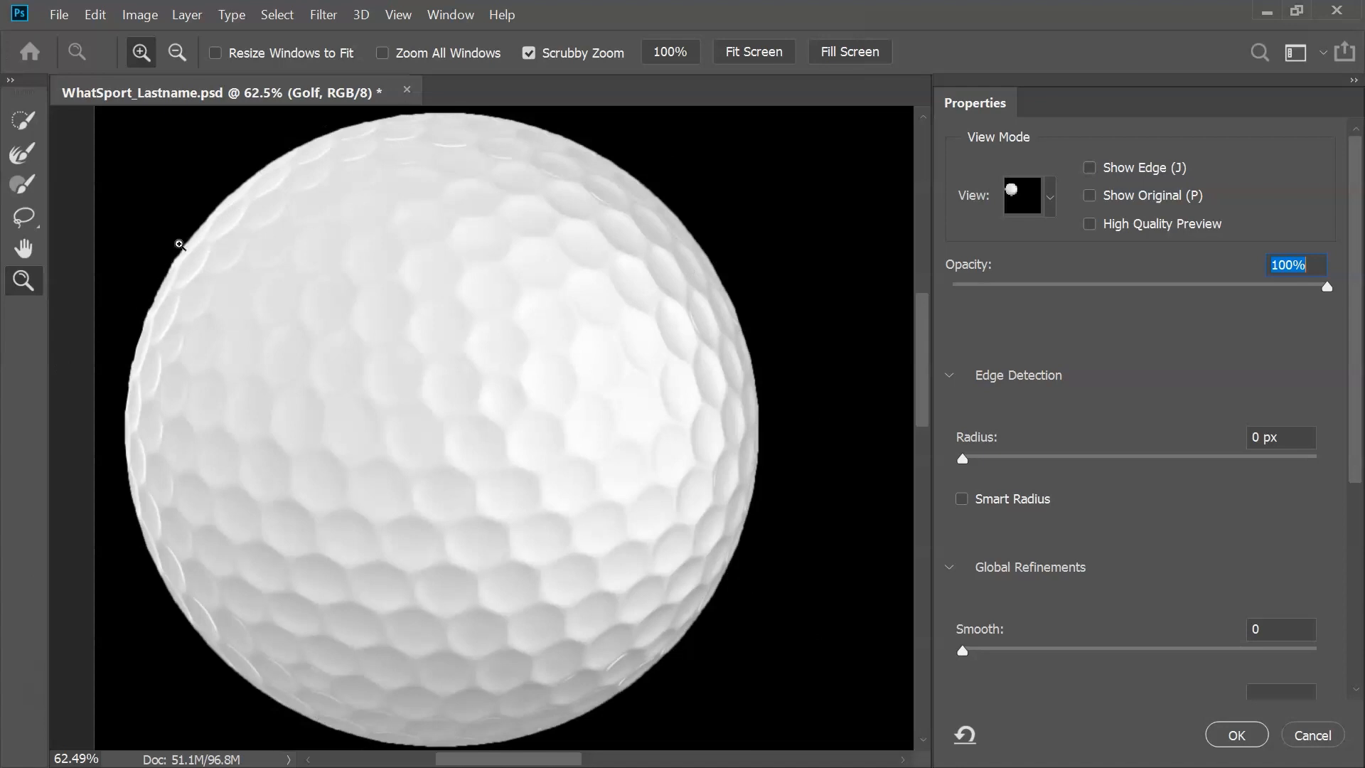
# Smooth the golf ball's jagged selection edge by setting the Smooth global refinement to 45
pyautogui.moveTo(195, 229); pyautogui.dragTo(330, 242)
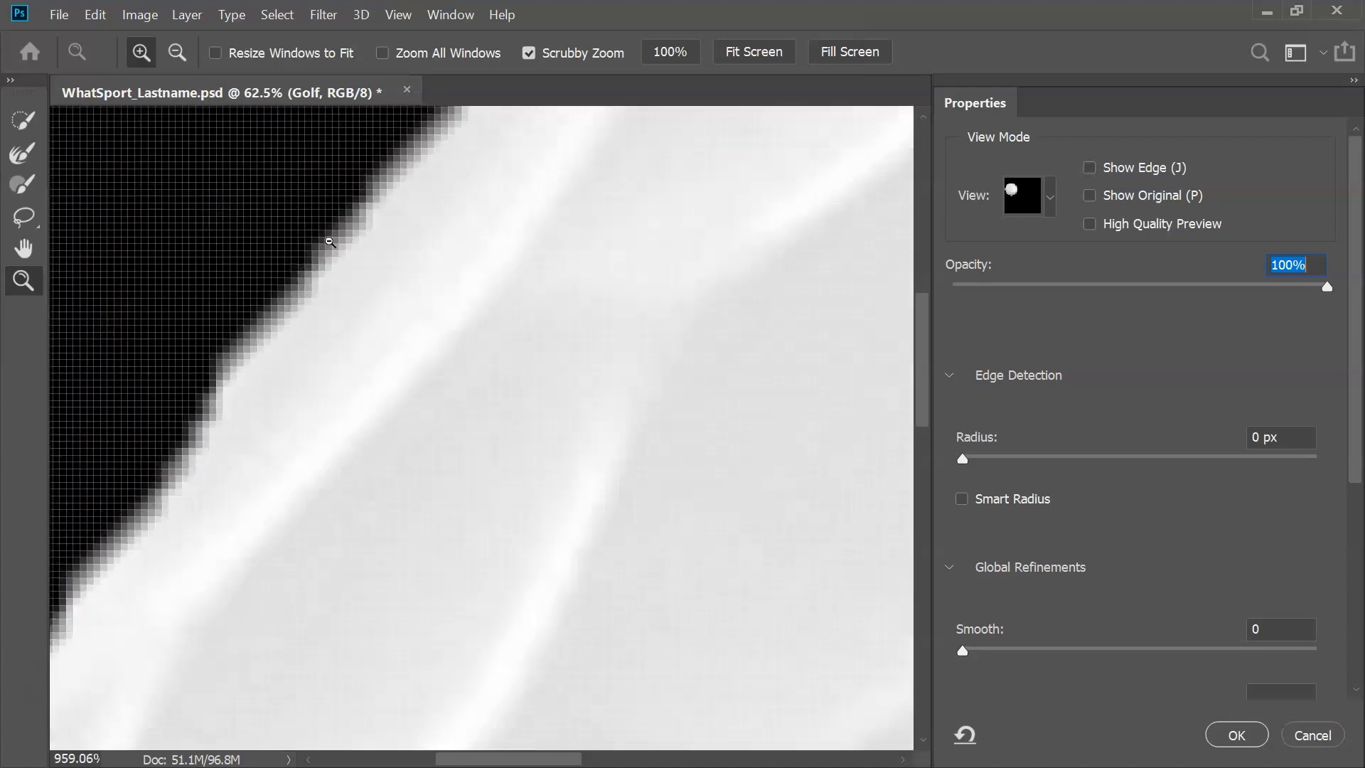
pyautogui.keyDown('alt'); pyautogui.click(330, 242); pyautogui.keyUp('alt')
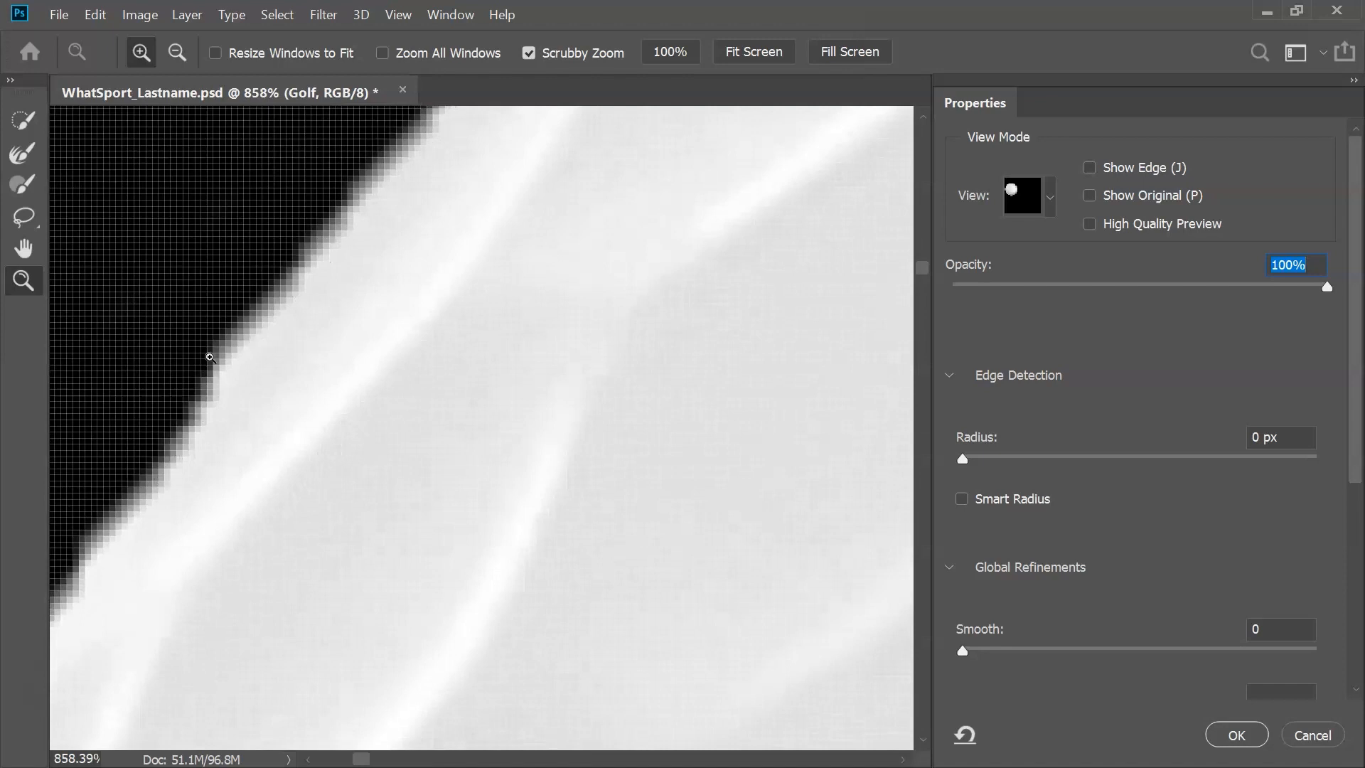
pyautogui.moveTo(454, 429); pyautogui.dragTo(369, 424)
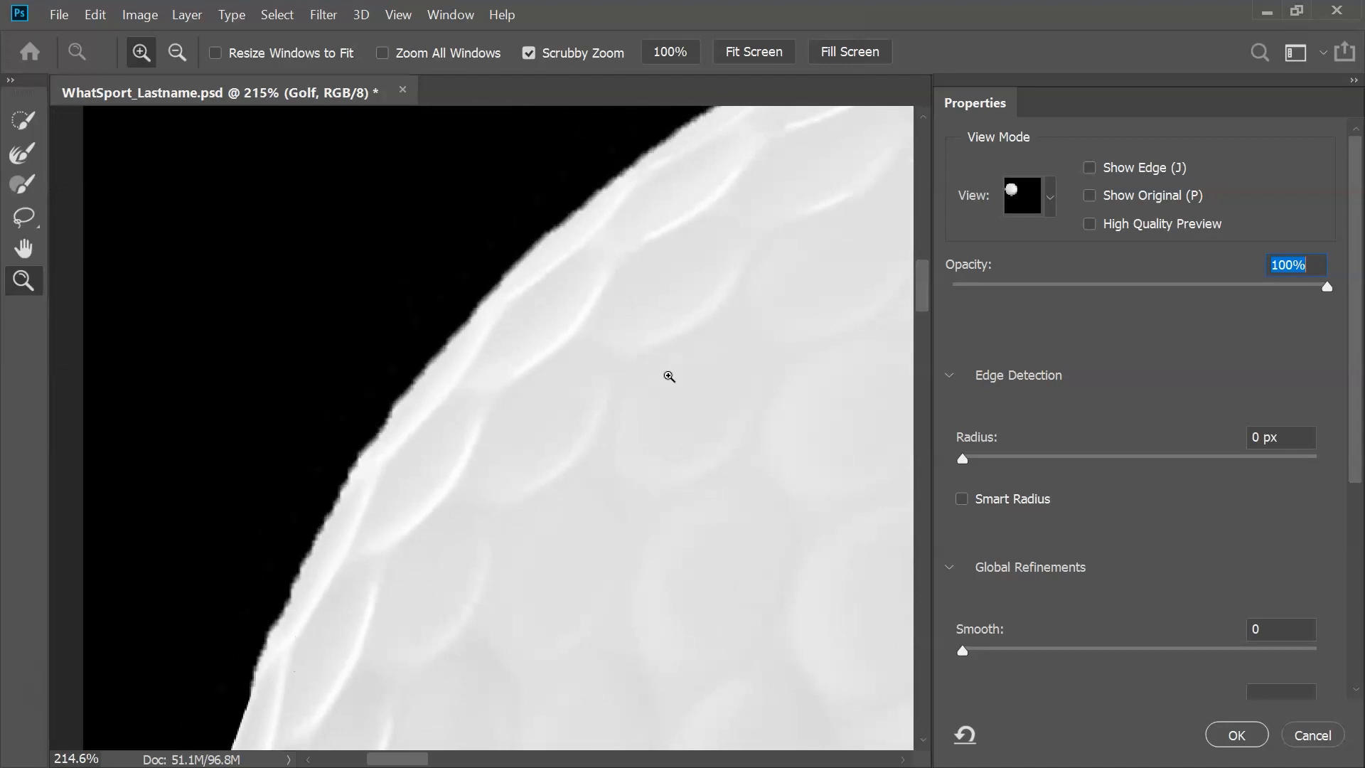
pyautogui.scroll(-6, 1137, 512)
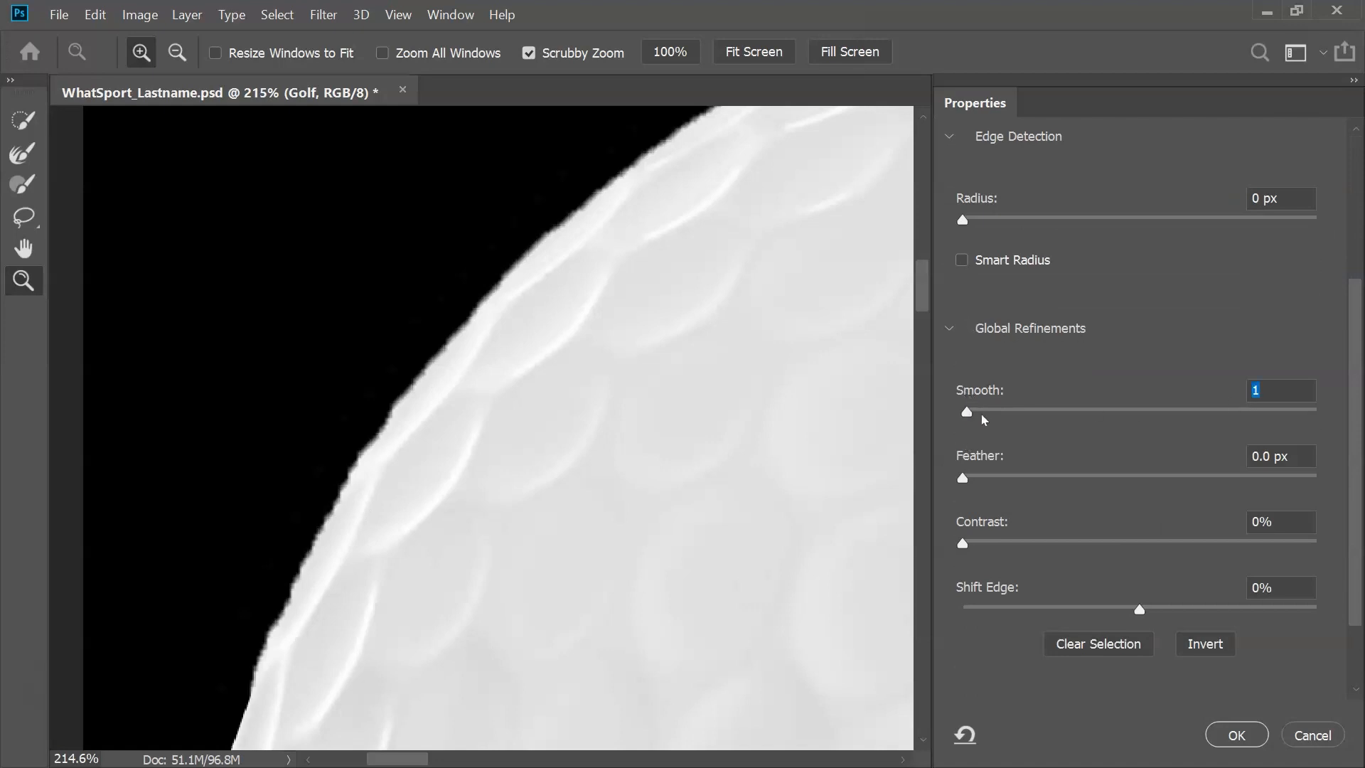
pyautogui.moveTo(984, 414); pyautogui.dragTo(992, 414)
pyautogui.moveTo(573, 488); pyautogui.dragTo(521, 487)
pyautogui.moveTo(993, 416); pyautogui.dragTo(1111, 414)
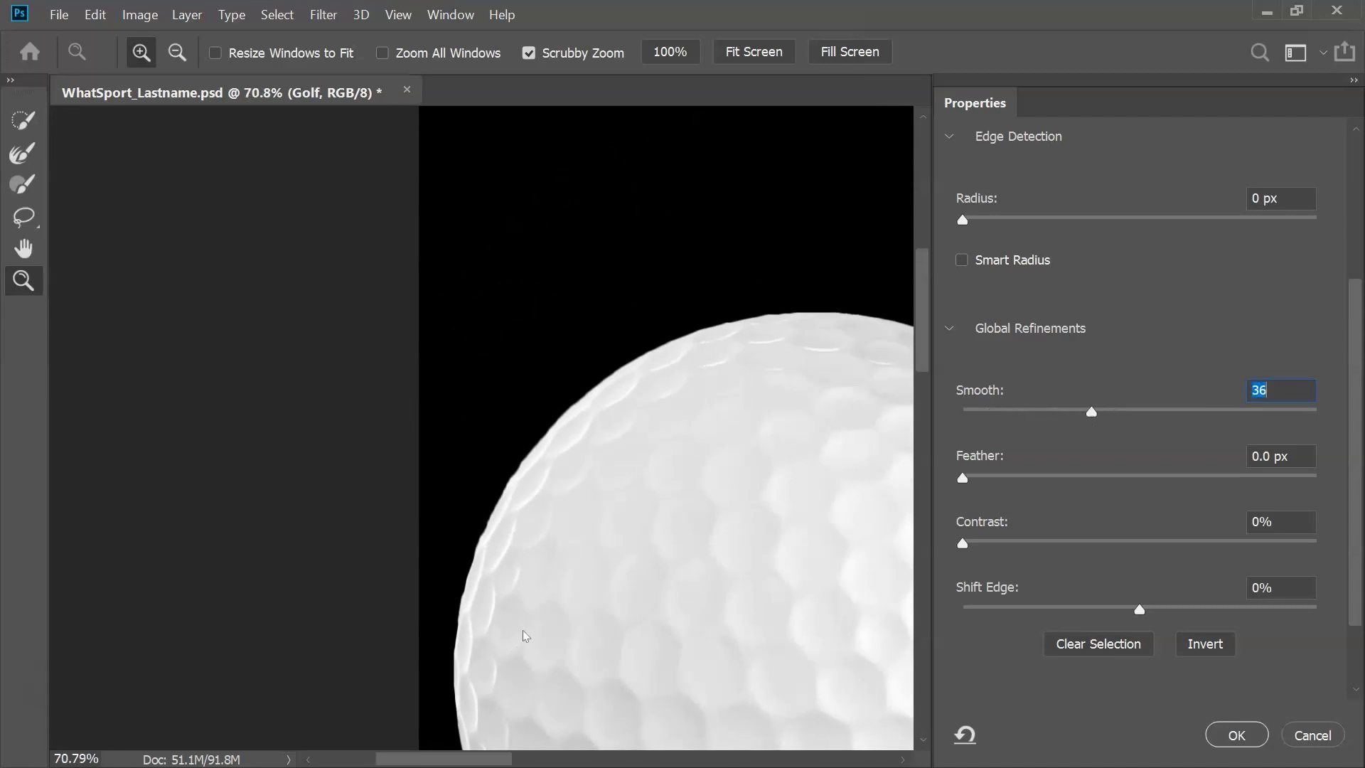
pyautogui.moveTo(704, 582); pyautogui.dragTo(456, 428)
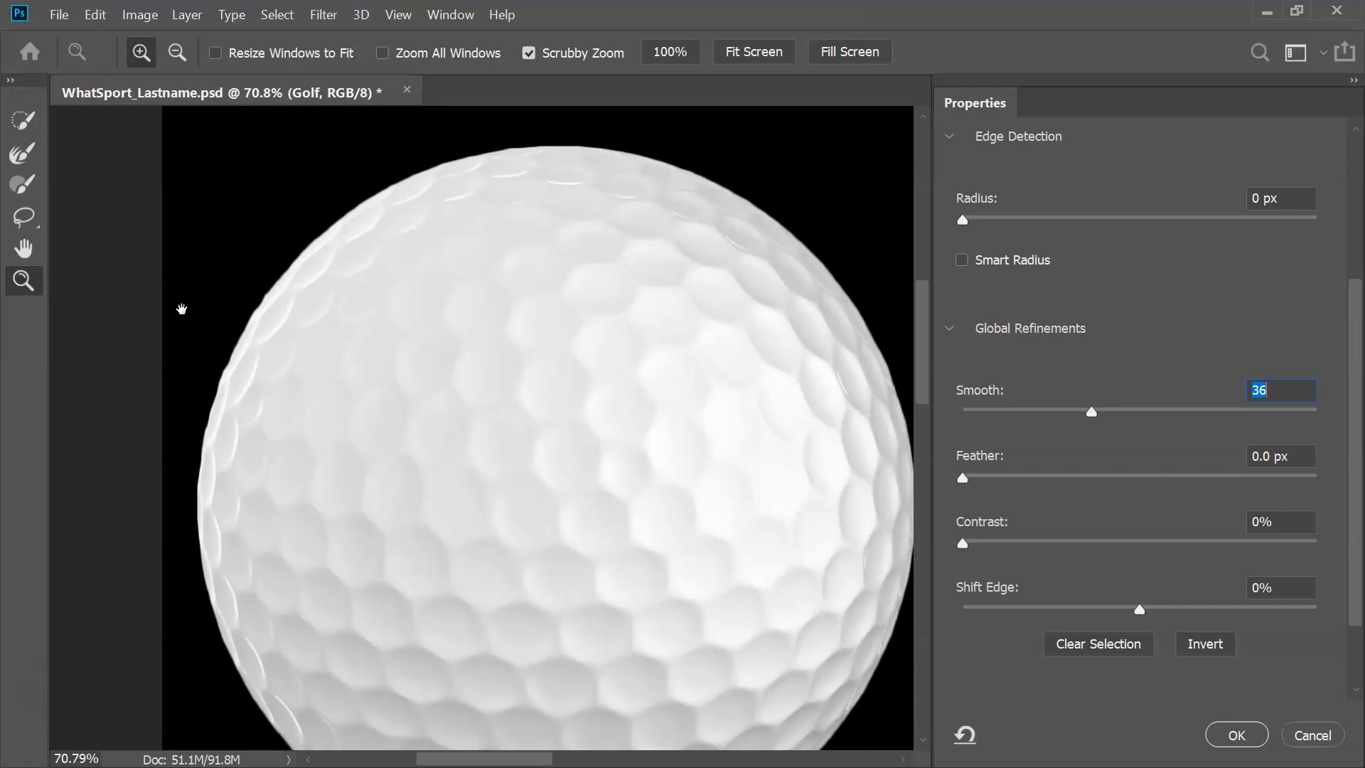
pyautogui.moveTo(244, 295)
pyautogui.mouseDown()
pyautogui.moveTo(362, 323)
pyautogui.moveTo(250, 317)
pyautogui.mouseUp()
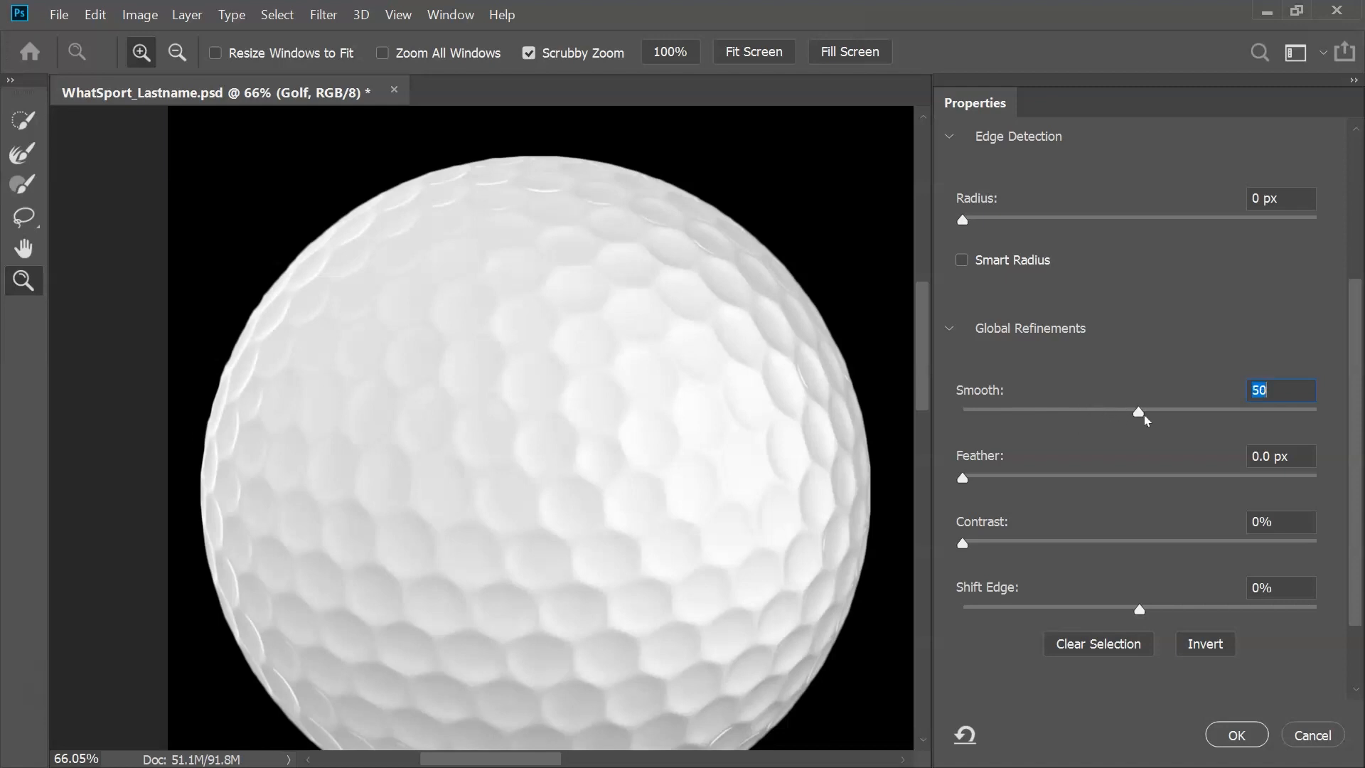
pyautogui.moveTo(1136, 413); pyautogui.dragTo(1119, 413)
pyautogui.moveTo(271, 277); pyautogui.dragTo(270, 235)
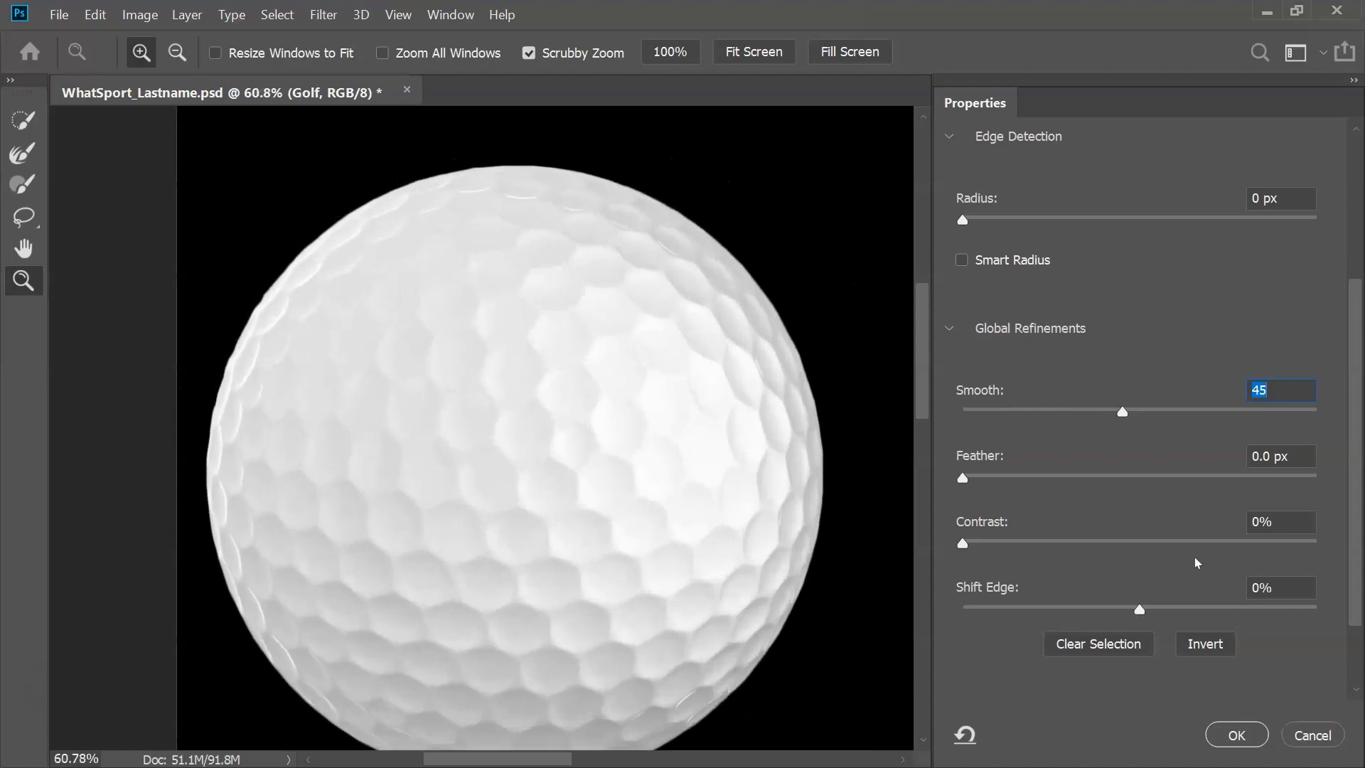
# Output the refined golf ball selection to New Layer with Layer Mask and apply the refinement
pyautogui.moveTo(1351, 374); pyautogui.dragTo(1358, 435)
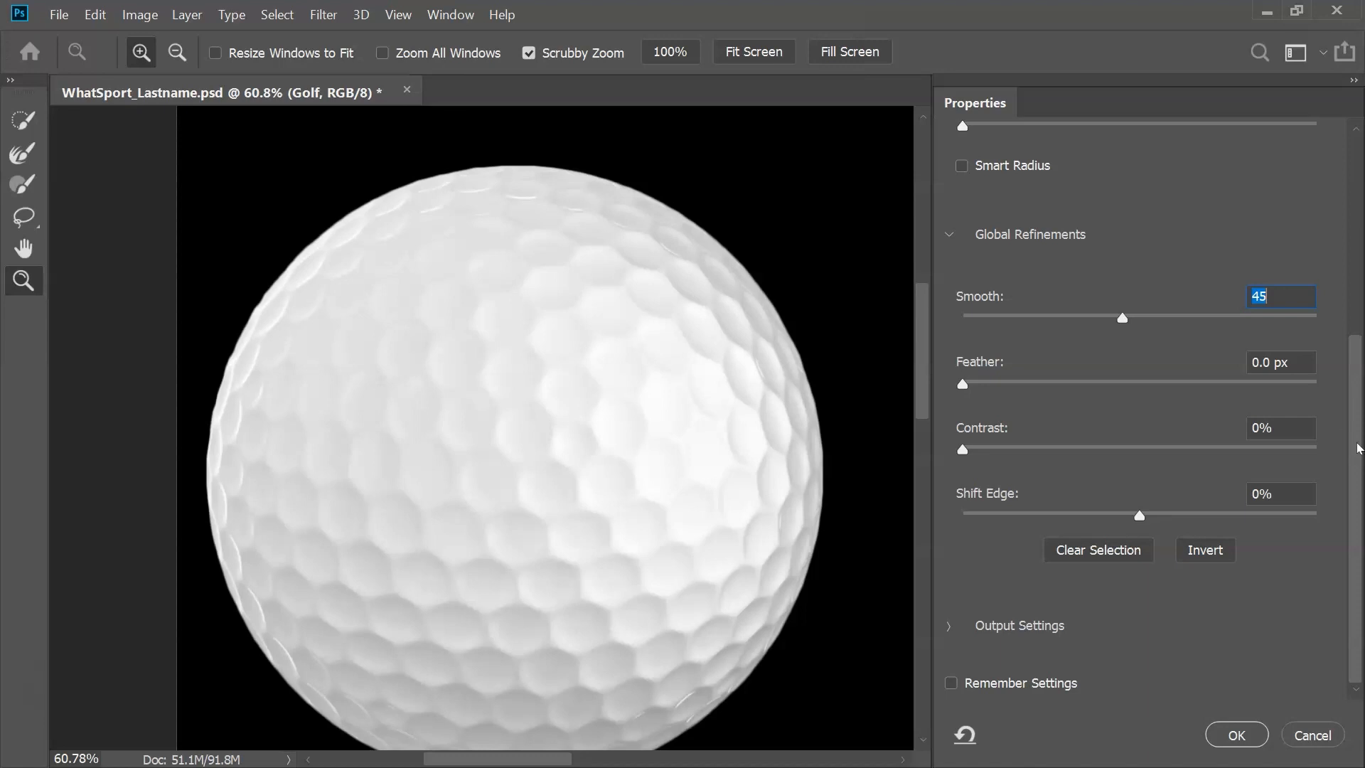
pyautogui.click(949, 625)
pyautogui.scroll(-1, 1073, 612)
pyautogui.scroll(-1, 1073, 612)
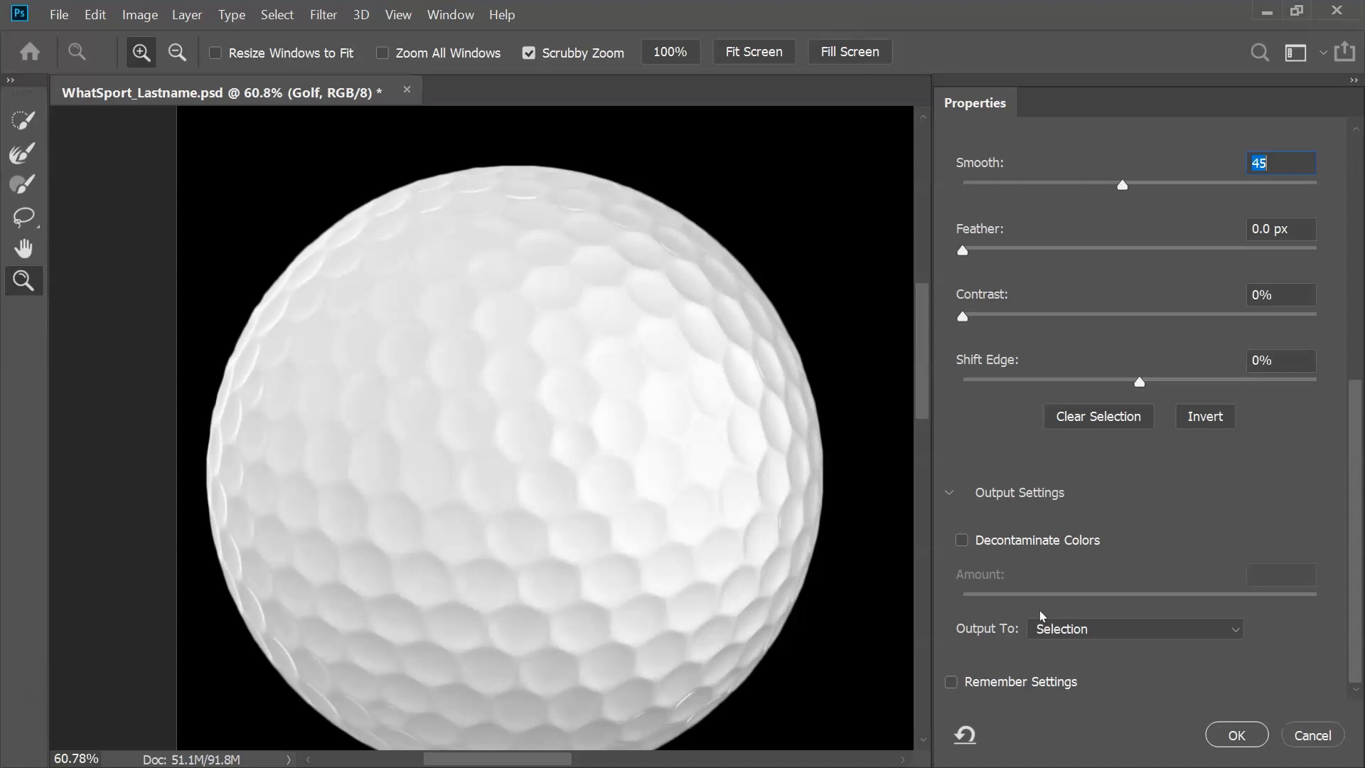
pyautogui.click(1117, 629)
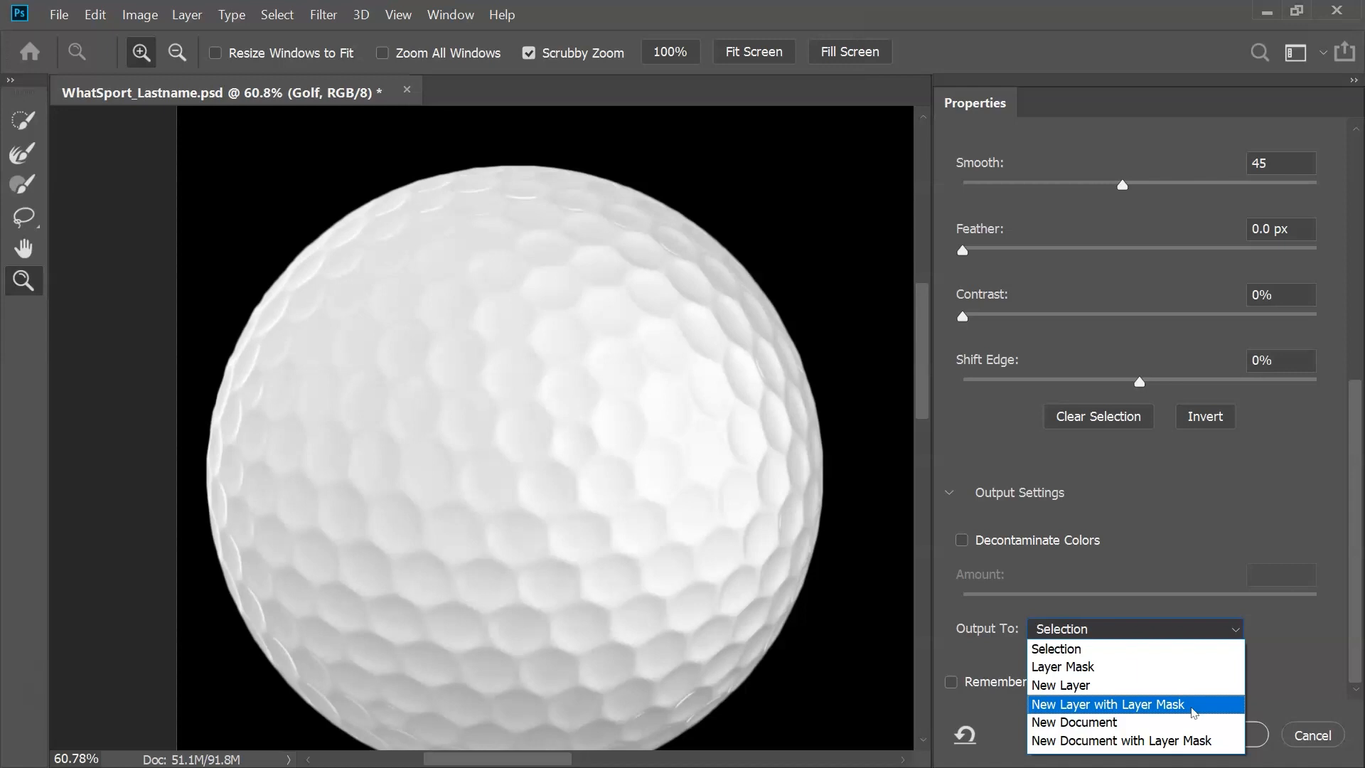
pyautogui.click(1145, 711)
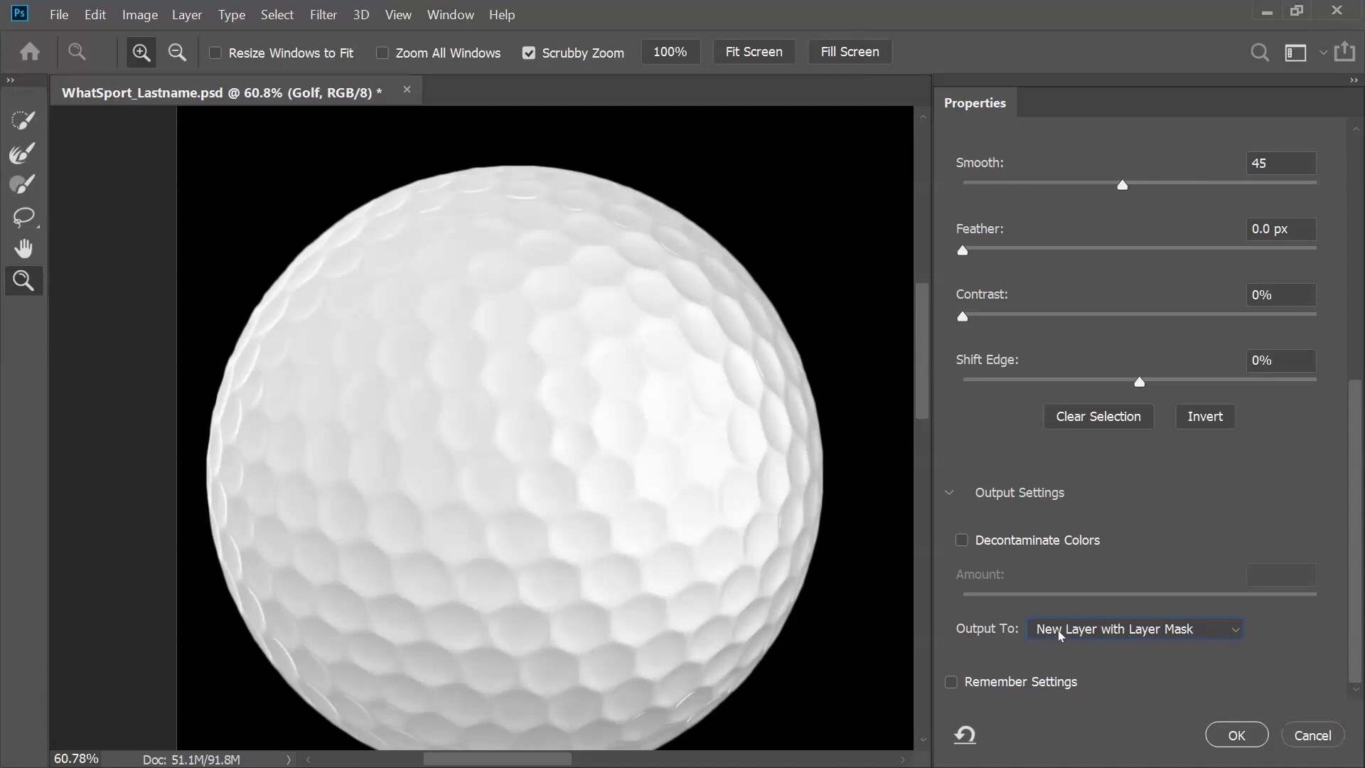
pyautogui.click(1237, 735)
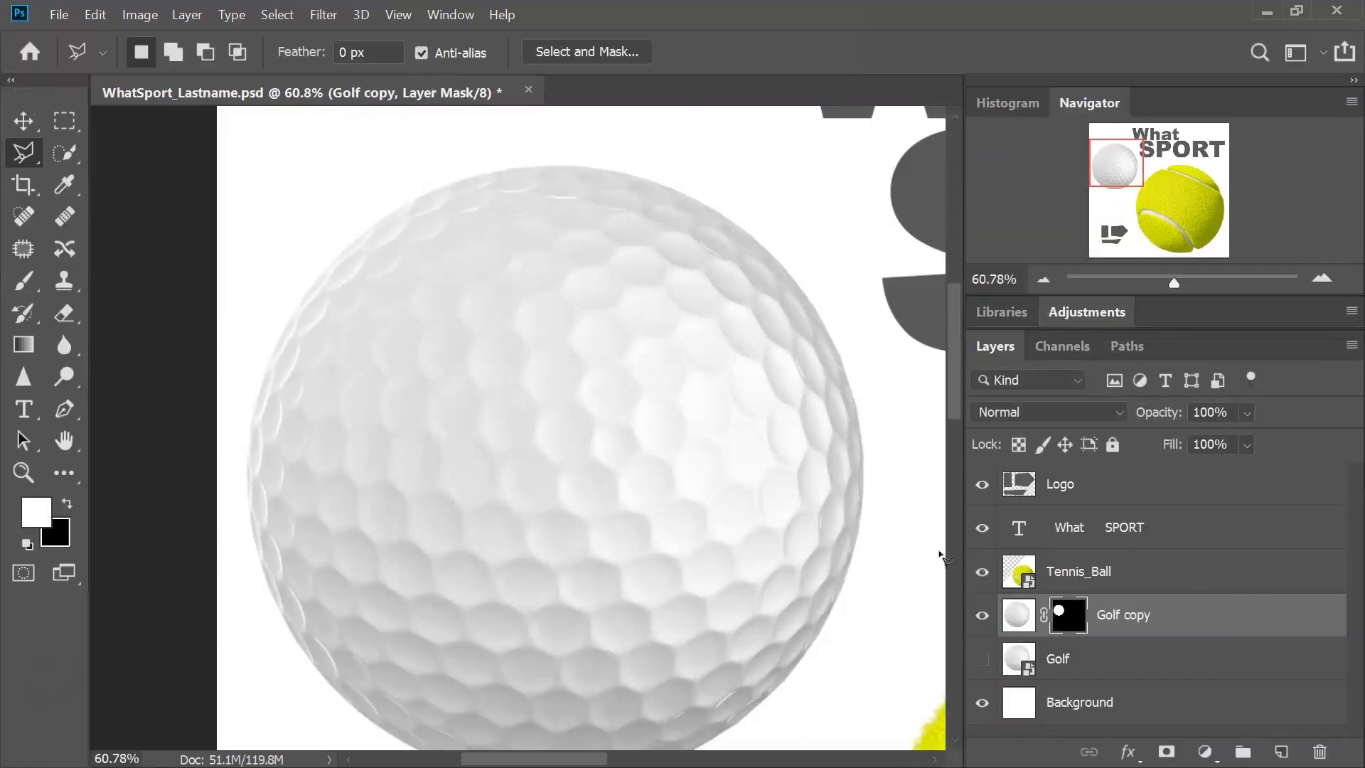
# Check the masked golf ball against transparency by temporarily hiding the Background layer and showing it again
pyautogui.click(1043, 280)
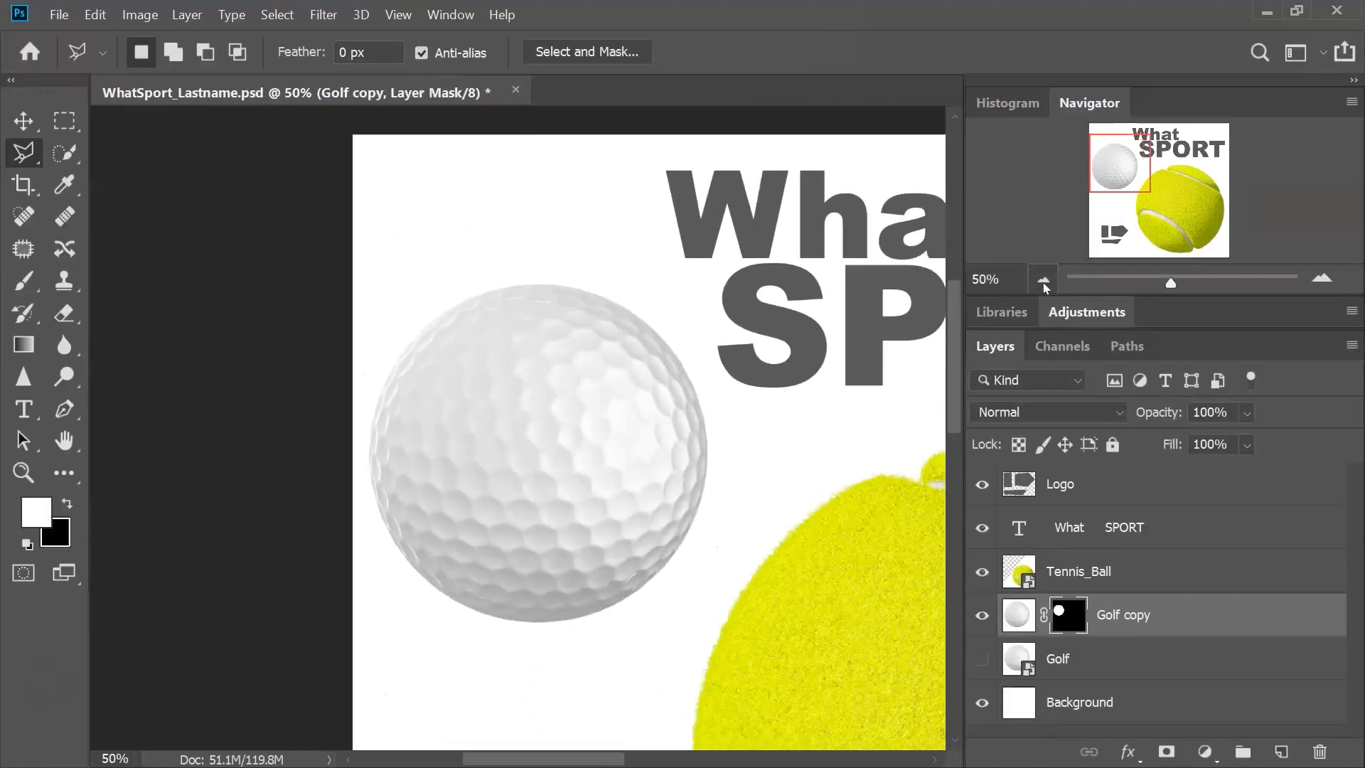
pyautogui.click(1043, 281)
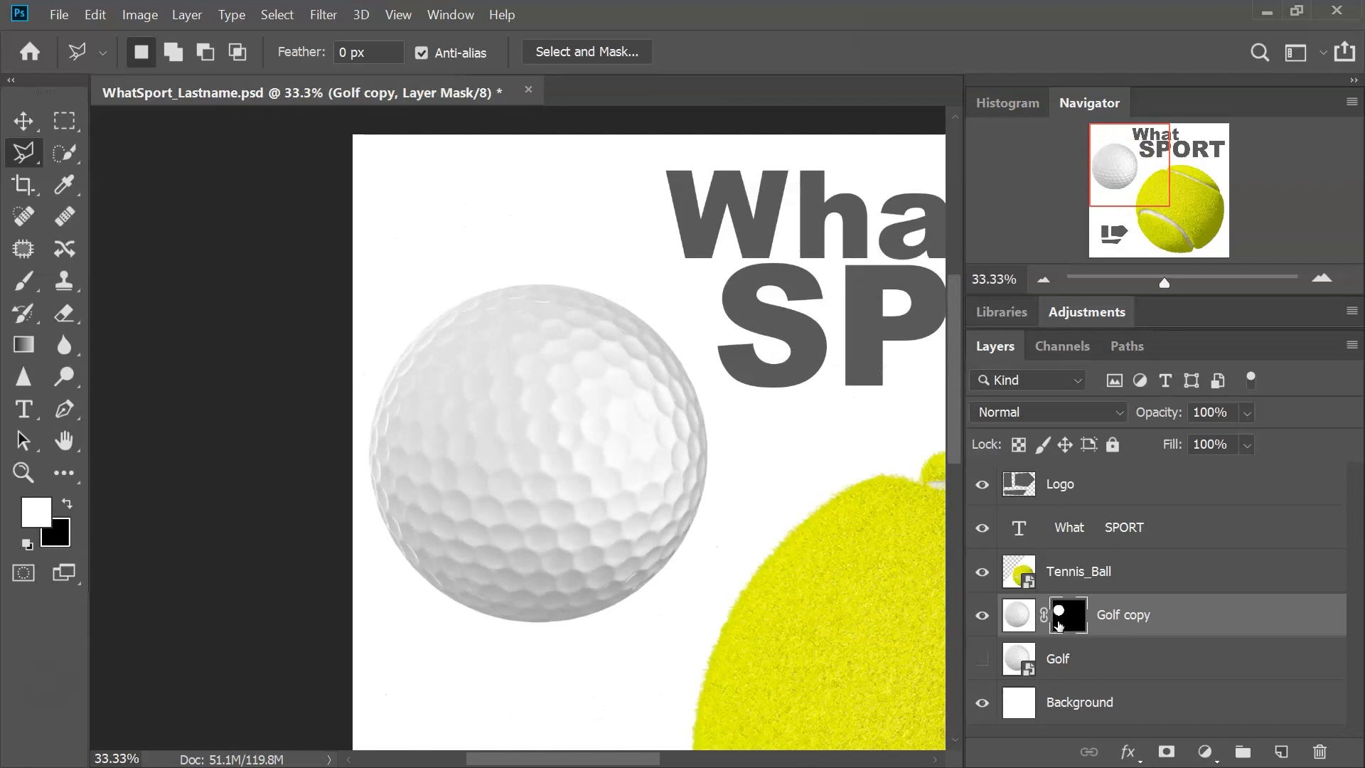
pyautogui.click(981, 702)
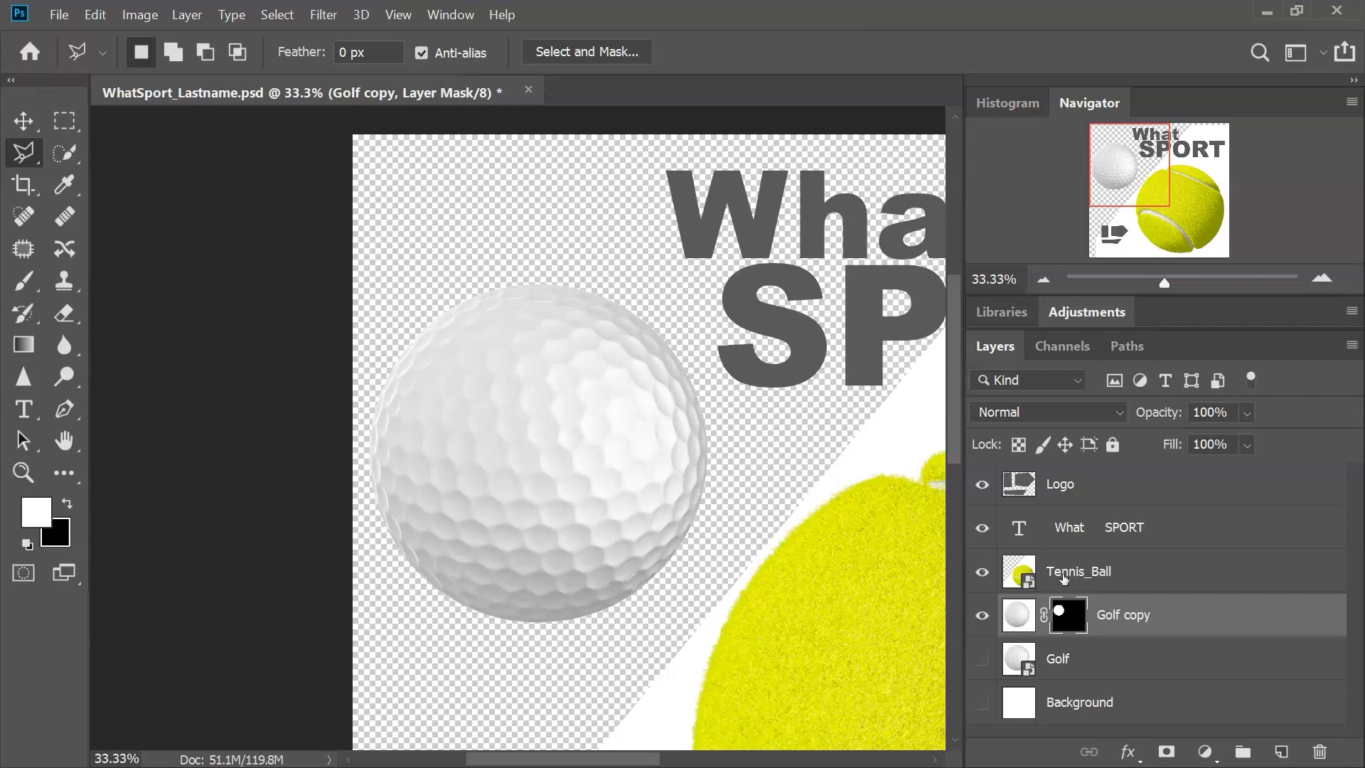
pyautogui.click(981, 702)
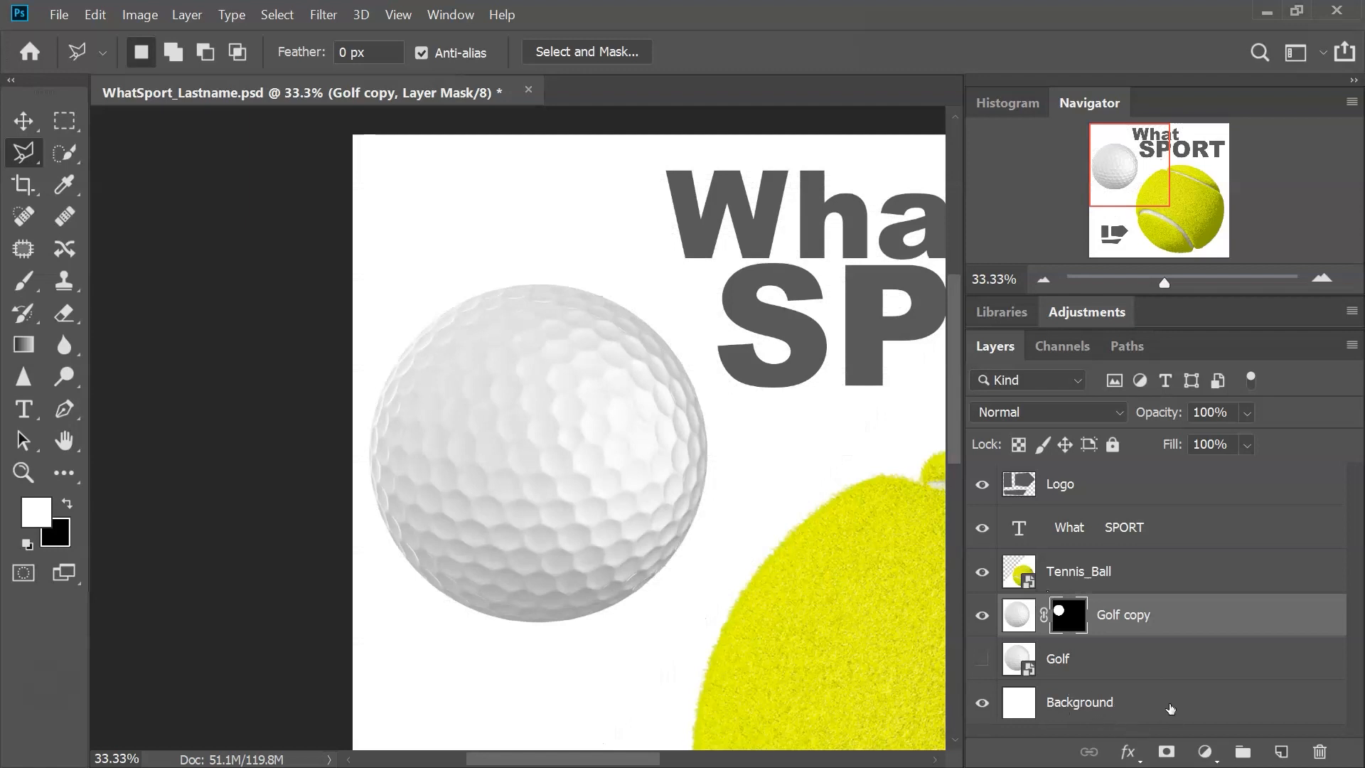
# Lock the Background layer completely
pyautogui.click(1107, 702)
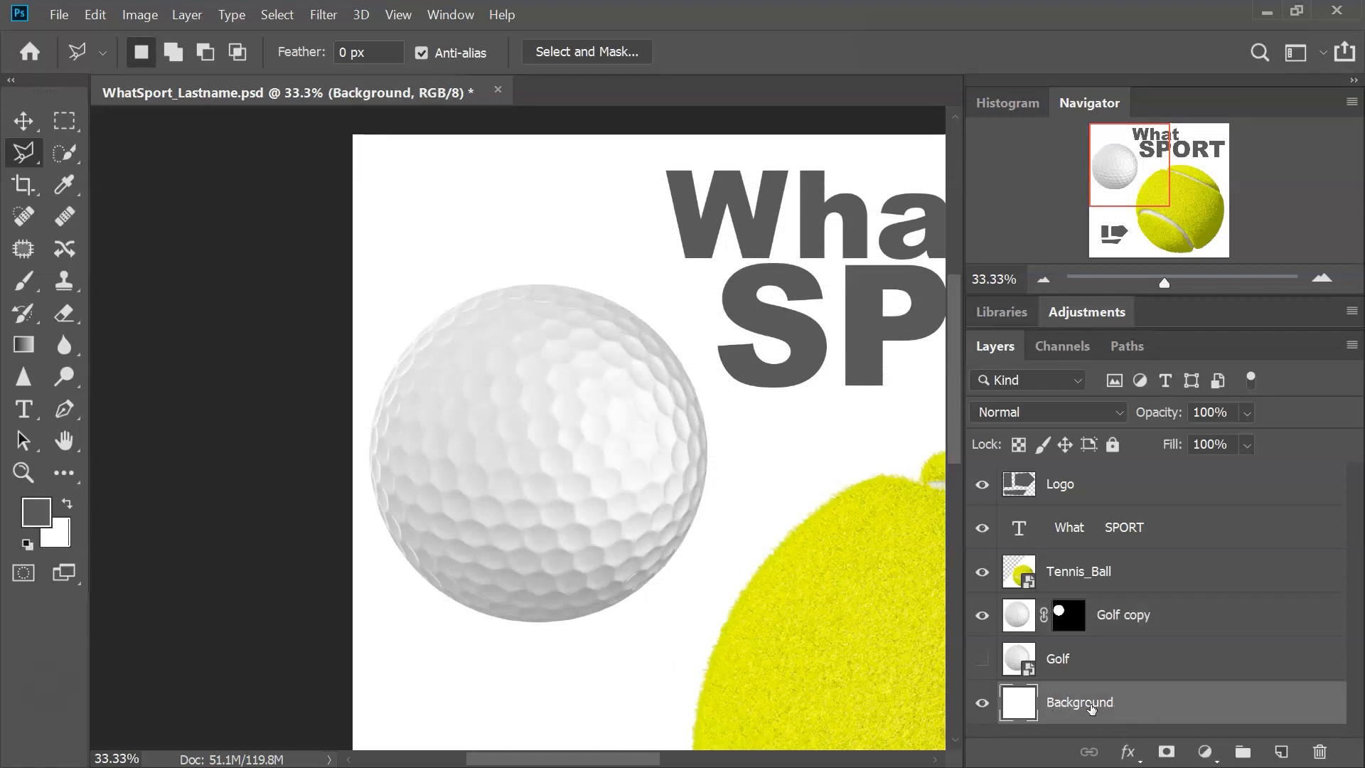
pyautogui.click(1112, 444)
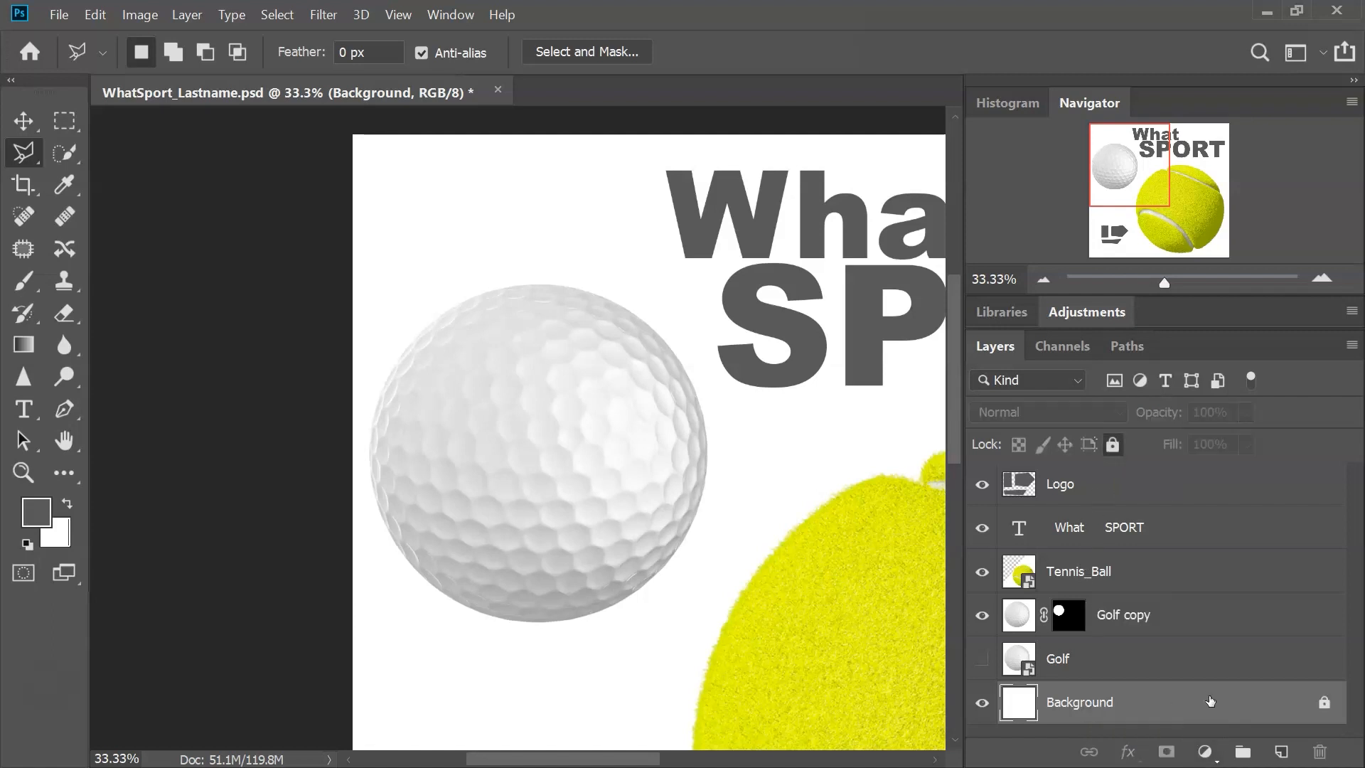
# Unlock the Background layer so that it can be edited
pyautogui.doubleClick(1234, 703)
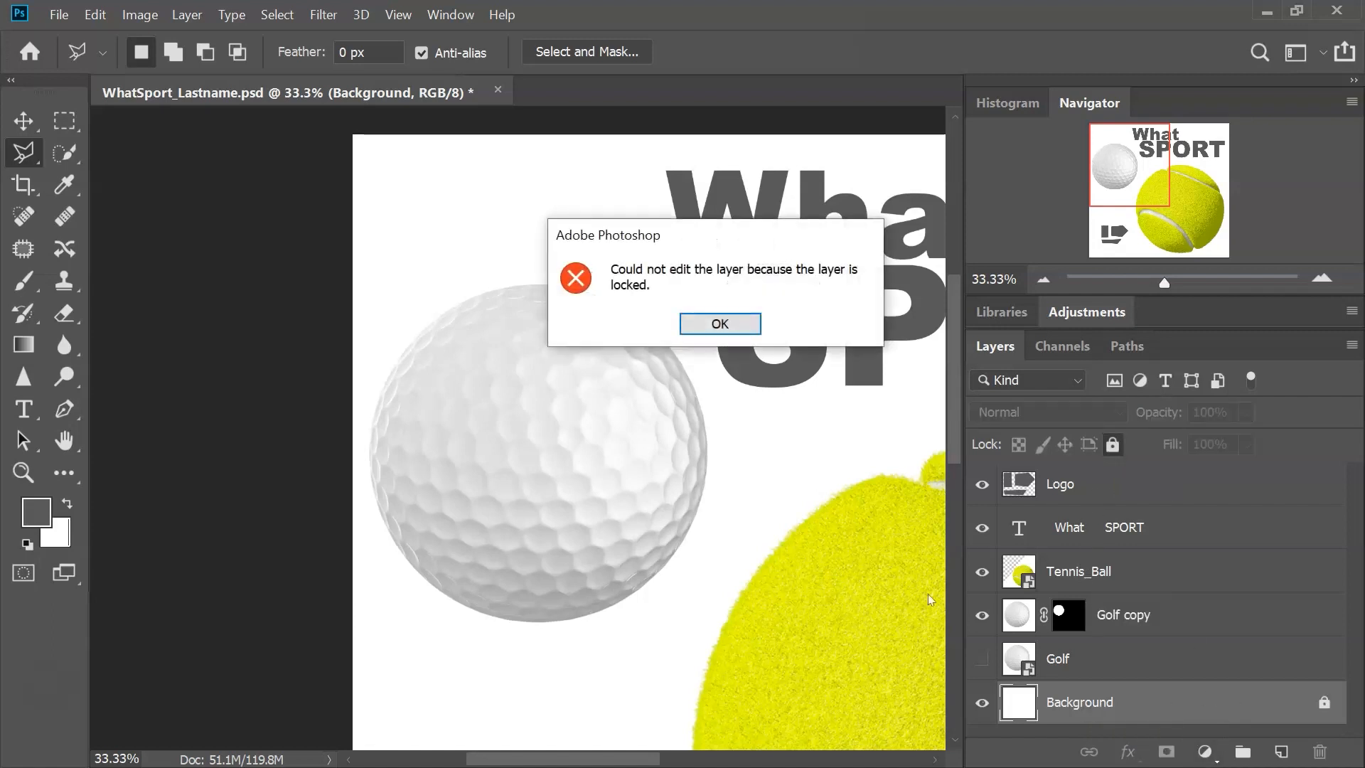
pyautogui.click(719, 323)
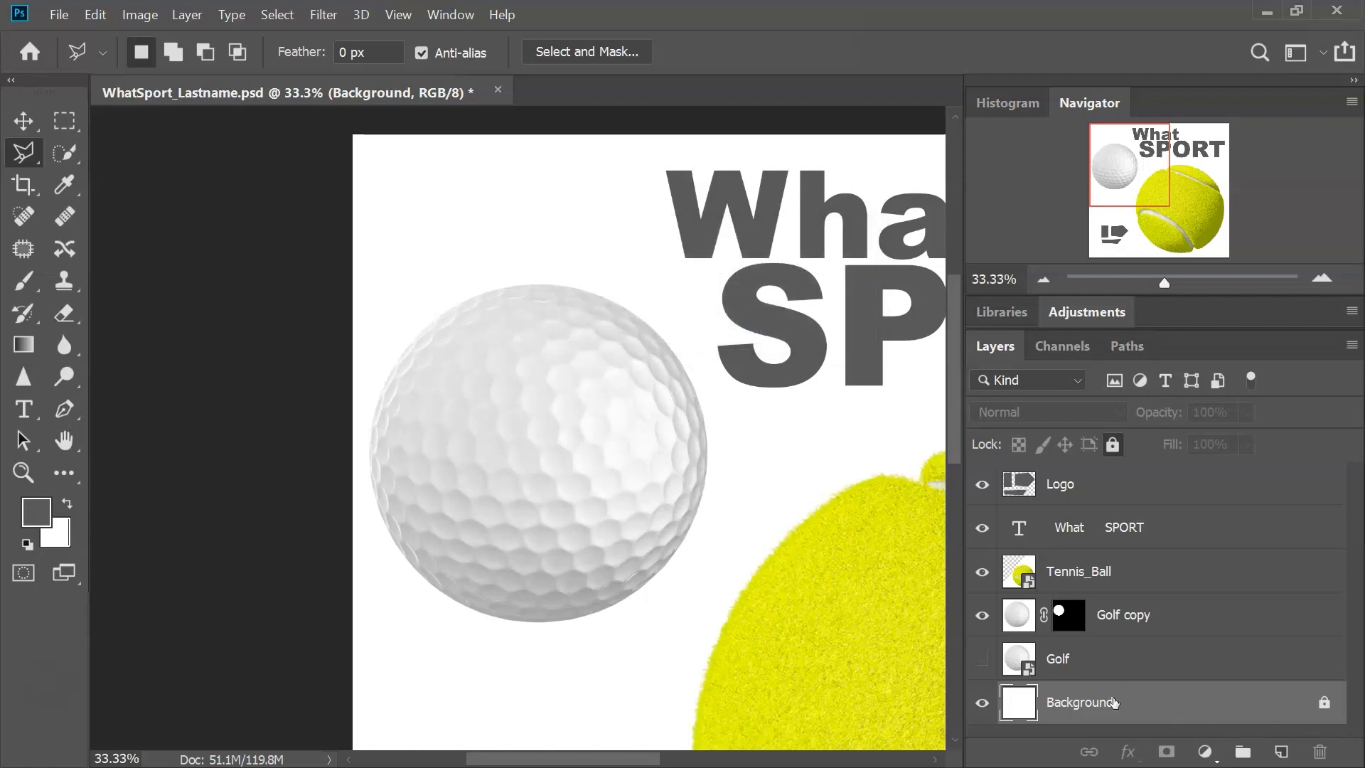
pyautogui.click(1113, 446)
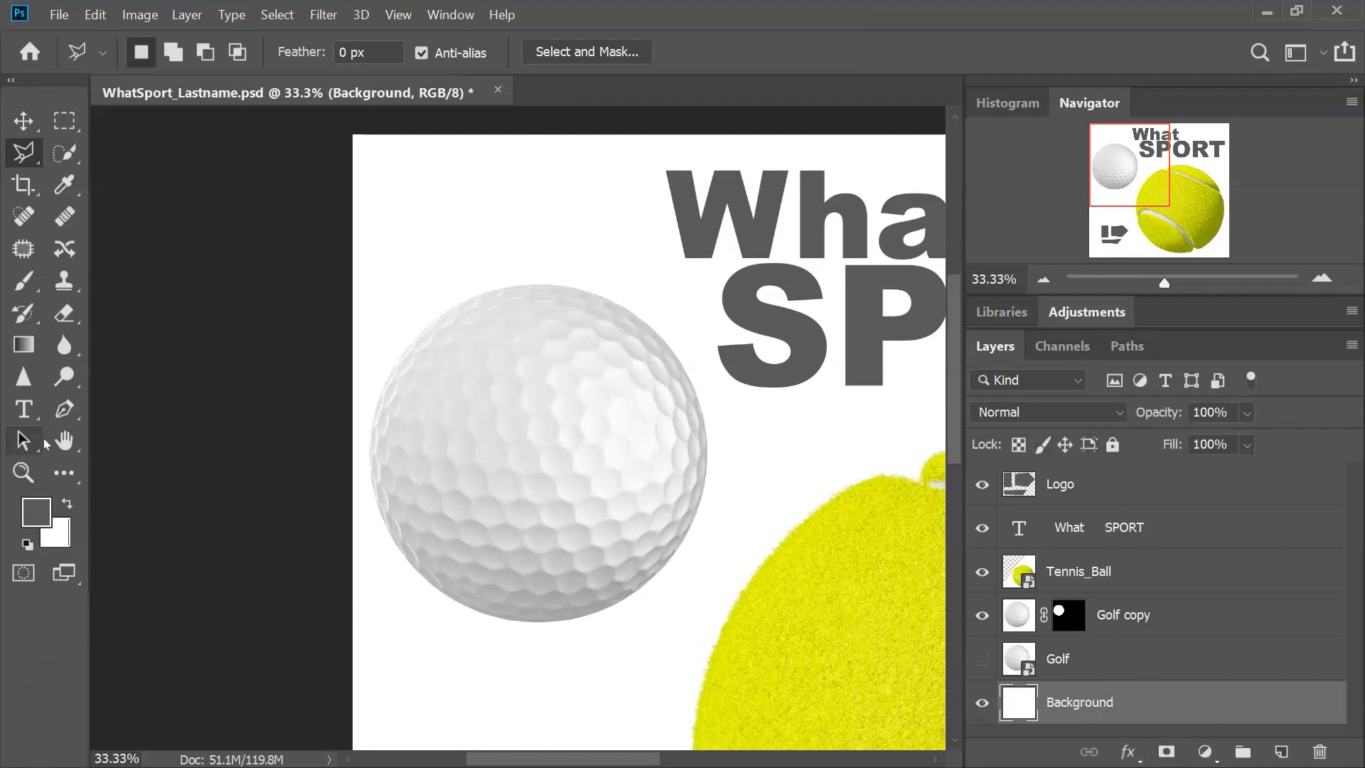
# Reset the colours to default black and white and fill the Background layer with black using the Paint Bucket
pyautogui.press('d')
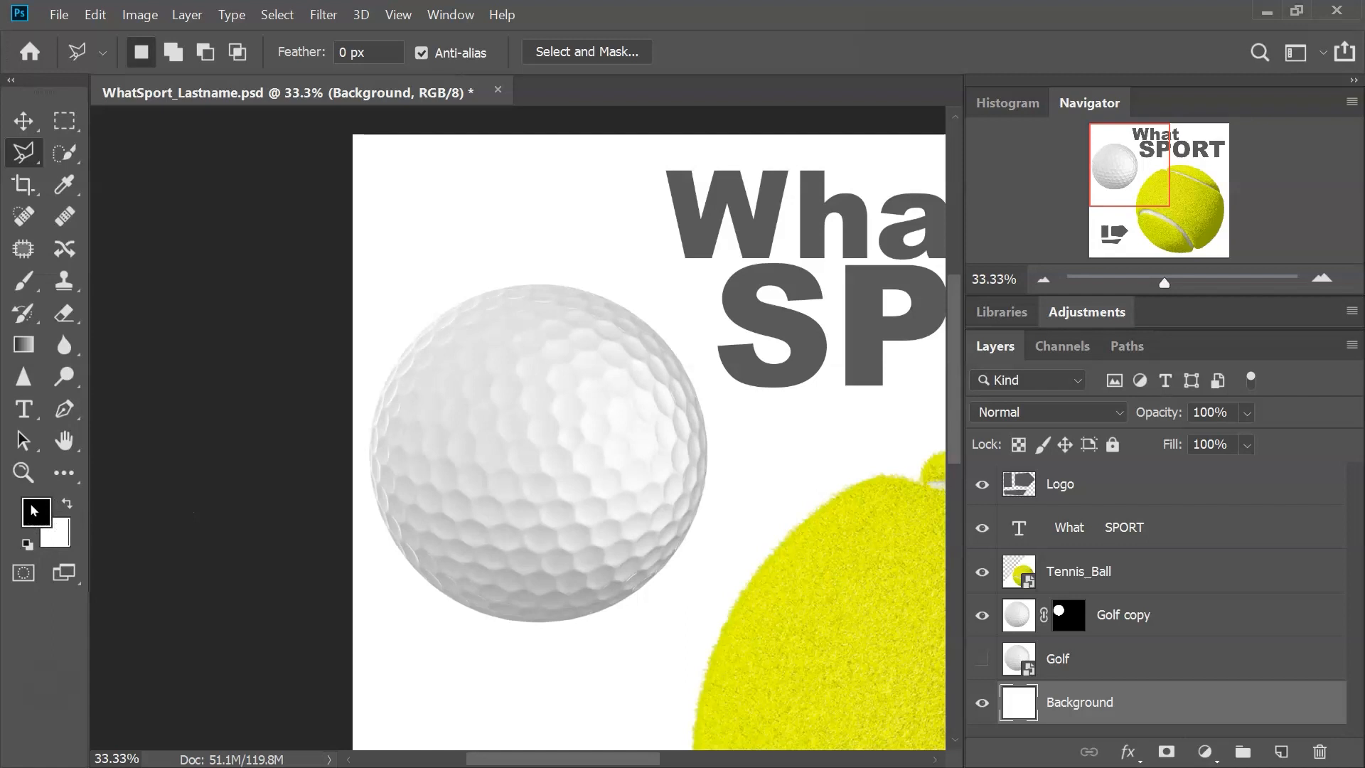
pyautogui.press('g')
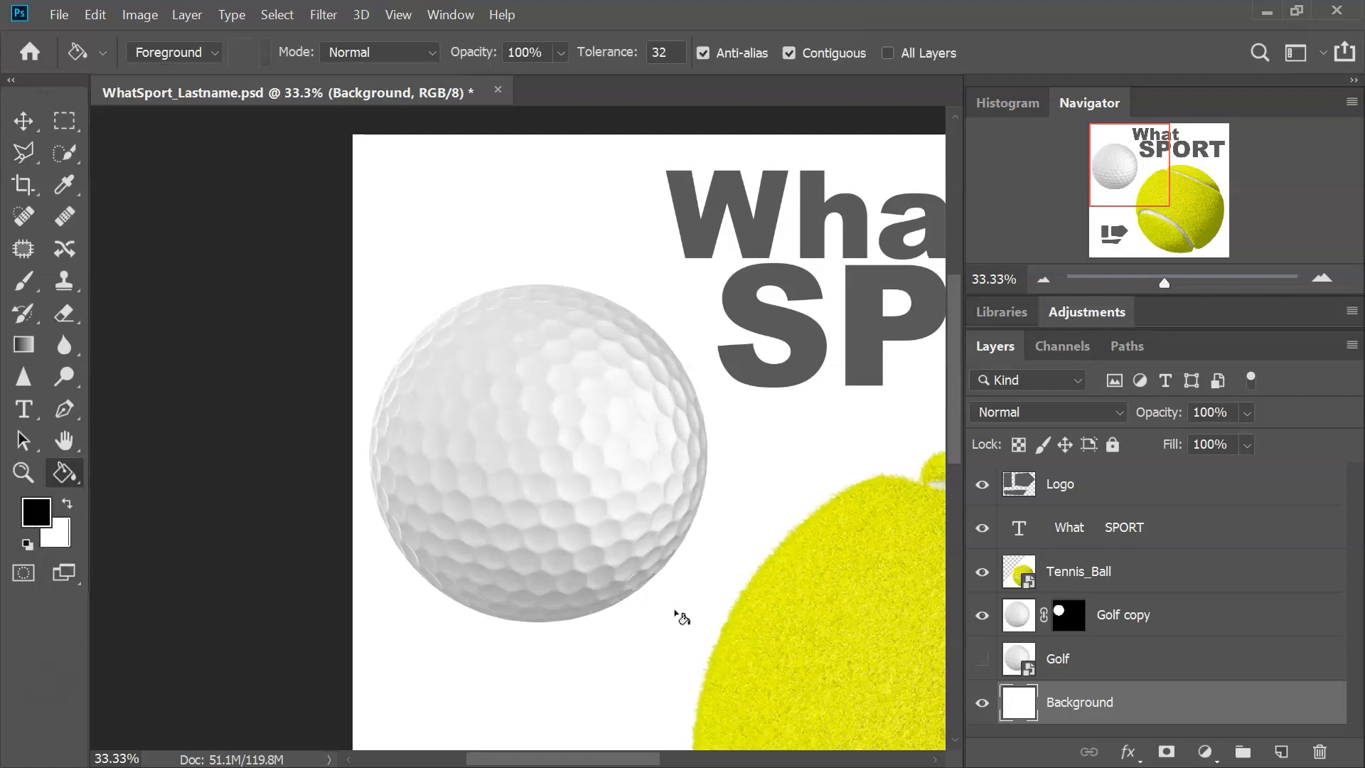
pyautogui.click(609, 664)
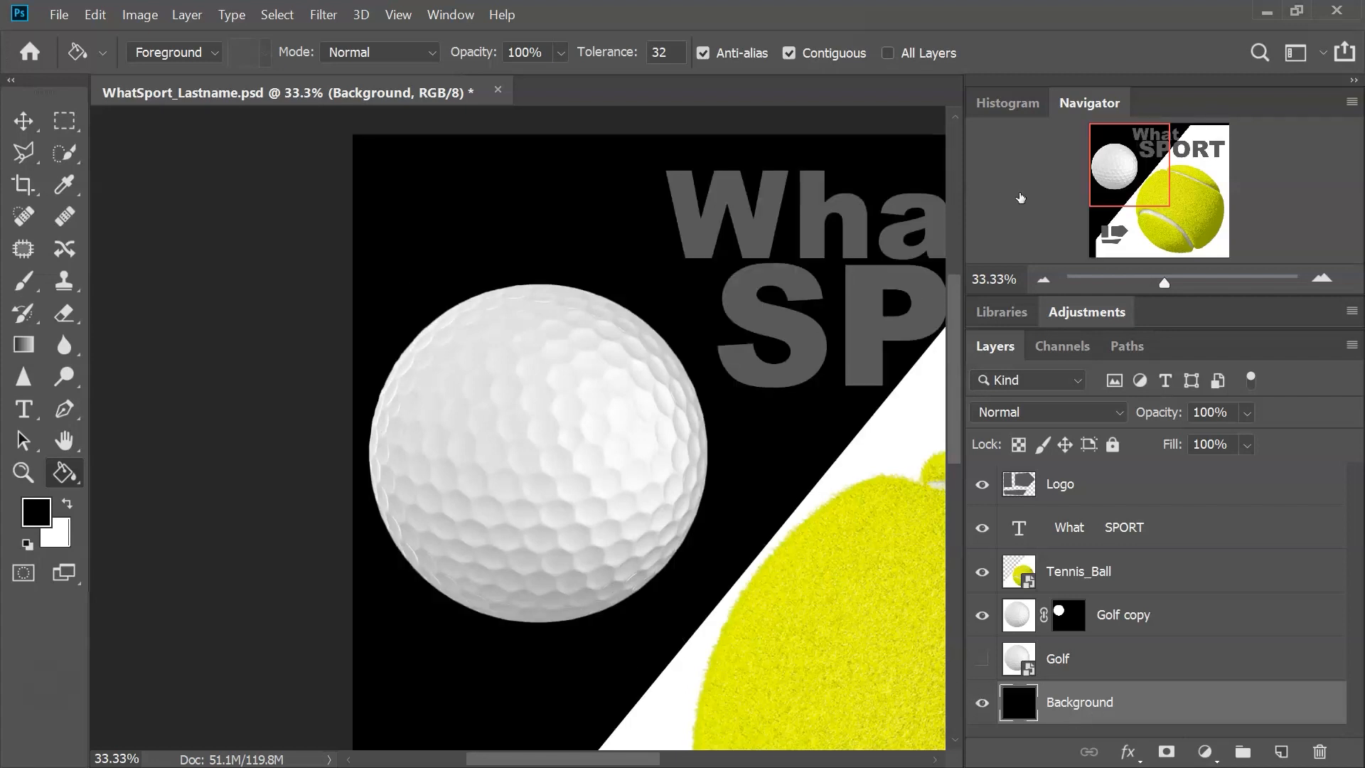
# Check the golf ball against black with the Tennis_Ball and What SPORT layers hidden, and show the text layer again
pyautogui.click(1044, 279)
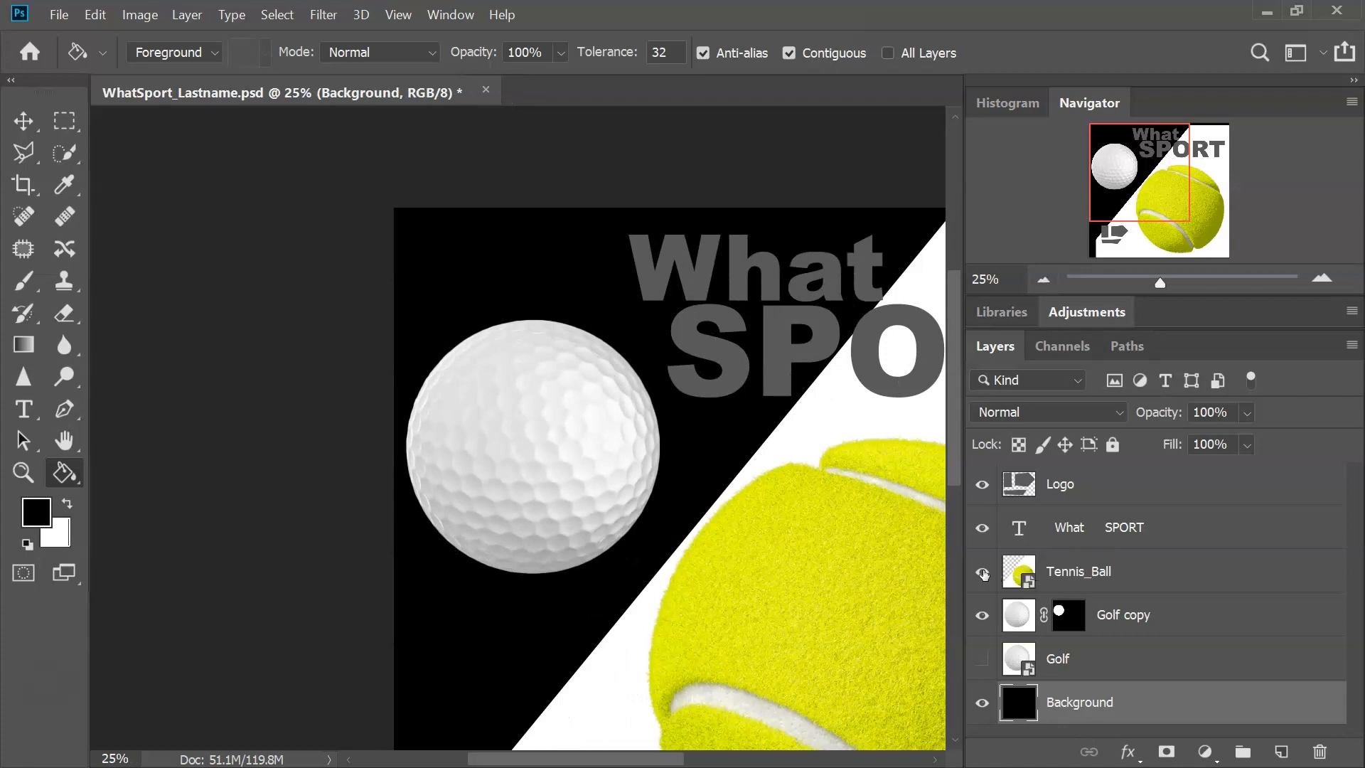
pyautogui.click(983, 573)
pyautogui.click(981, 528)
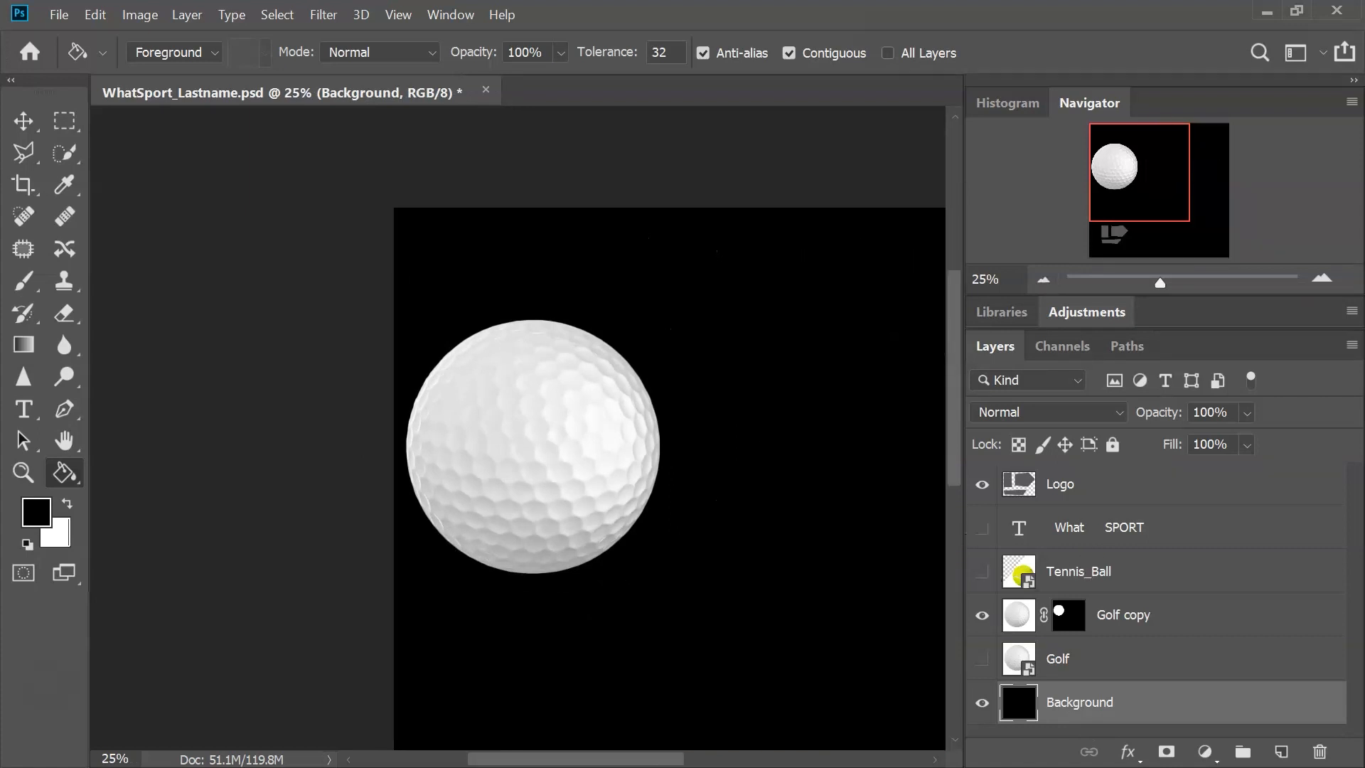
pyautogui.moveTo(1132, 192); pyautogui.dragTo(1145, 209)
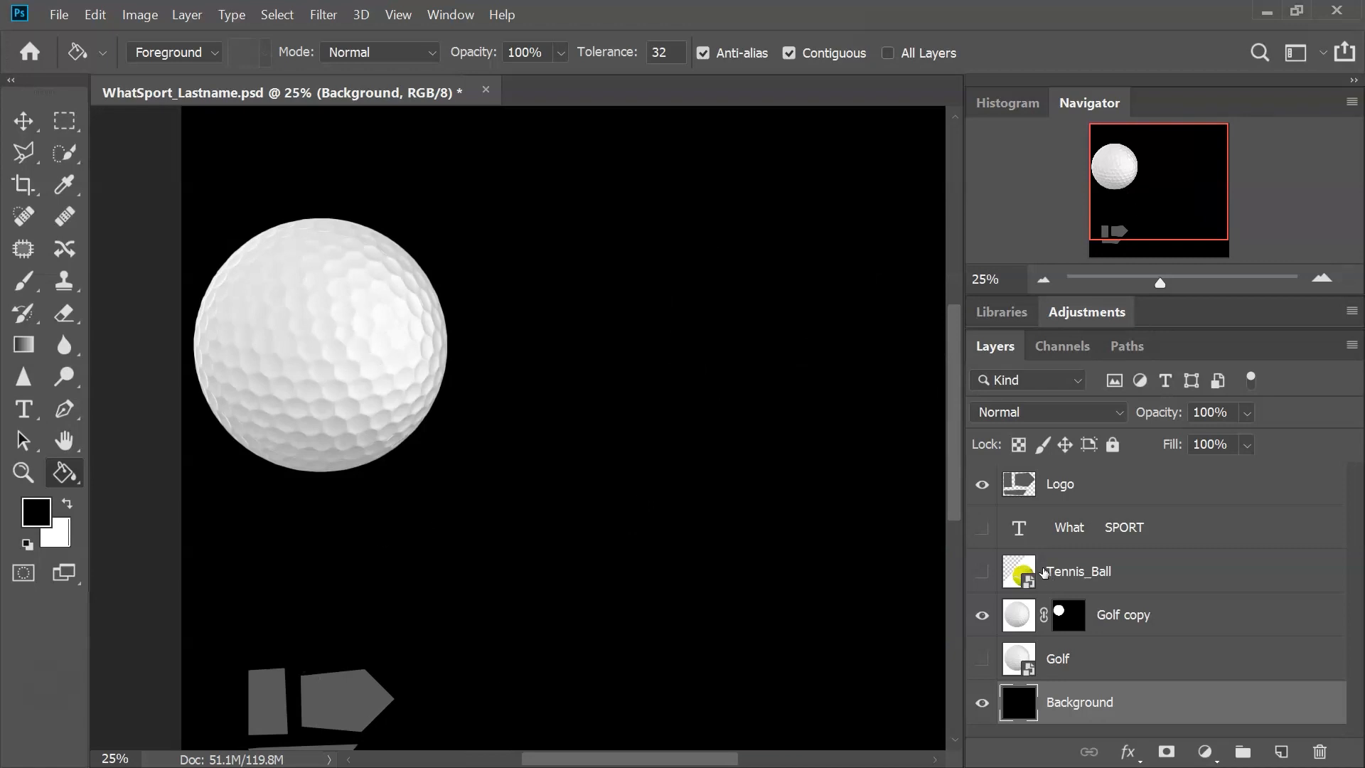
pyautogui.click(982, 527)
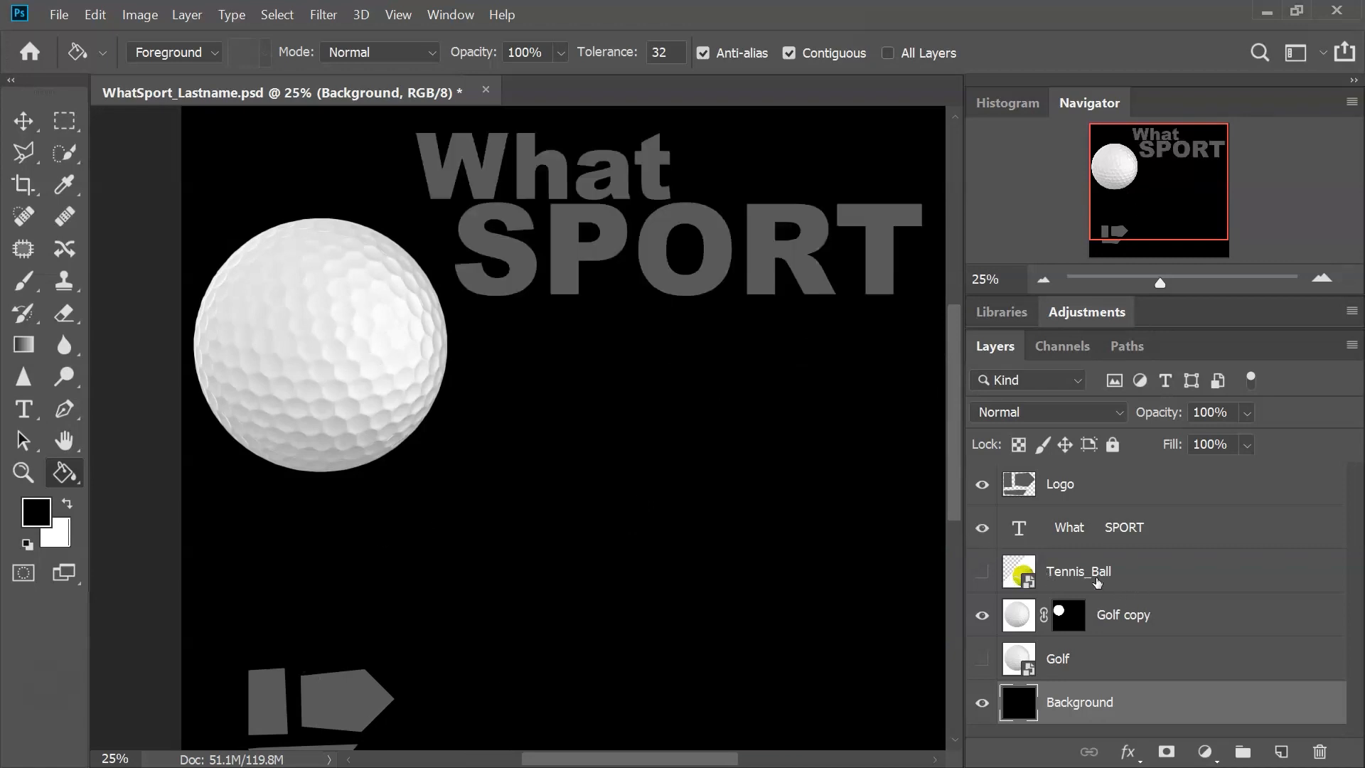
# Select and show the Tennis_Ball layer, and hide the What SPORT, Logo and Golf copy layers, keeping the Background visible
pyautogui.click(1098, 573)
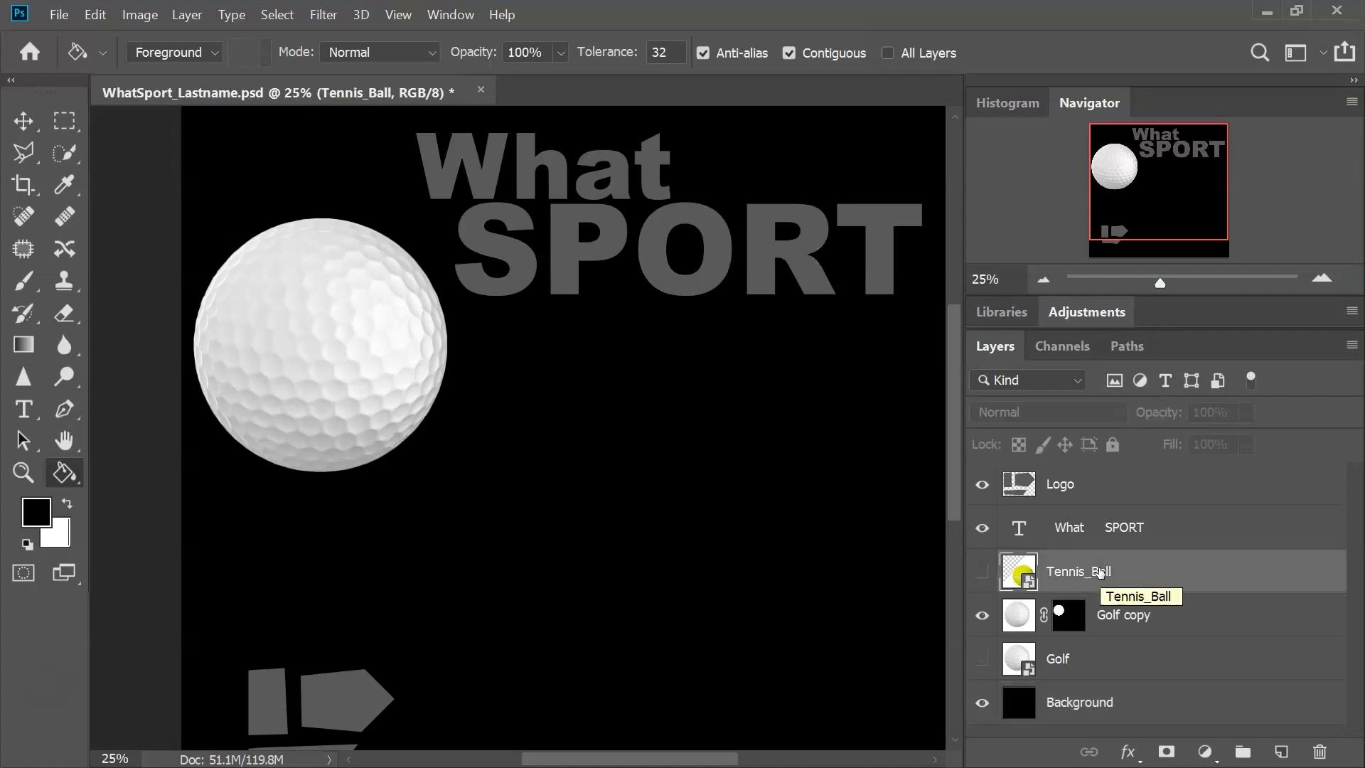
pyautogui.click(982, 572)
pyautogui.click(983, 527)
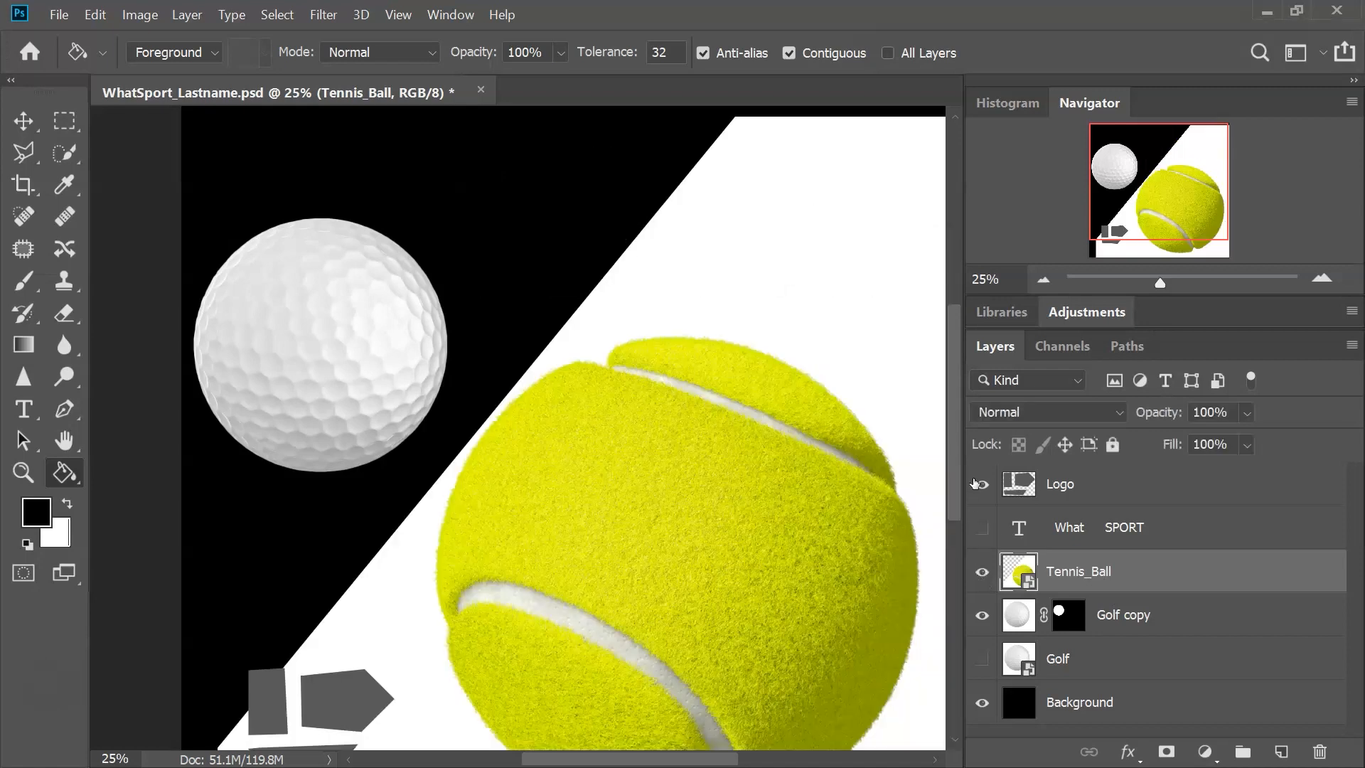
pyautogui.click(982, 484)
pyautogui.click(982, 615)
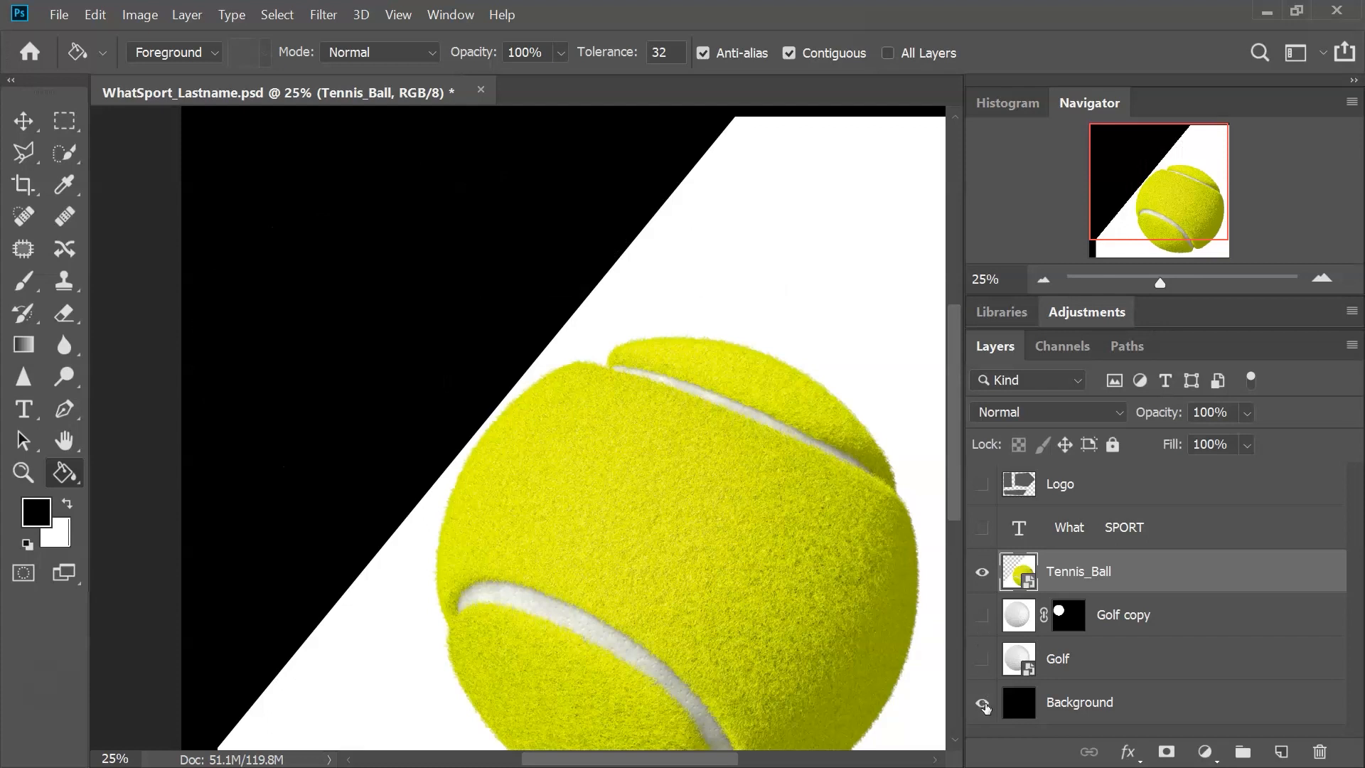
pyautogui.click(982, 703)
pyautogui.click(983, 703)
pyautogui.moveTo(1163, 220); pyautogui.dragTo(1179, 246)
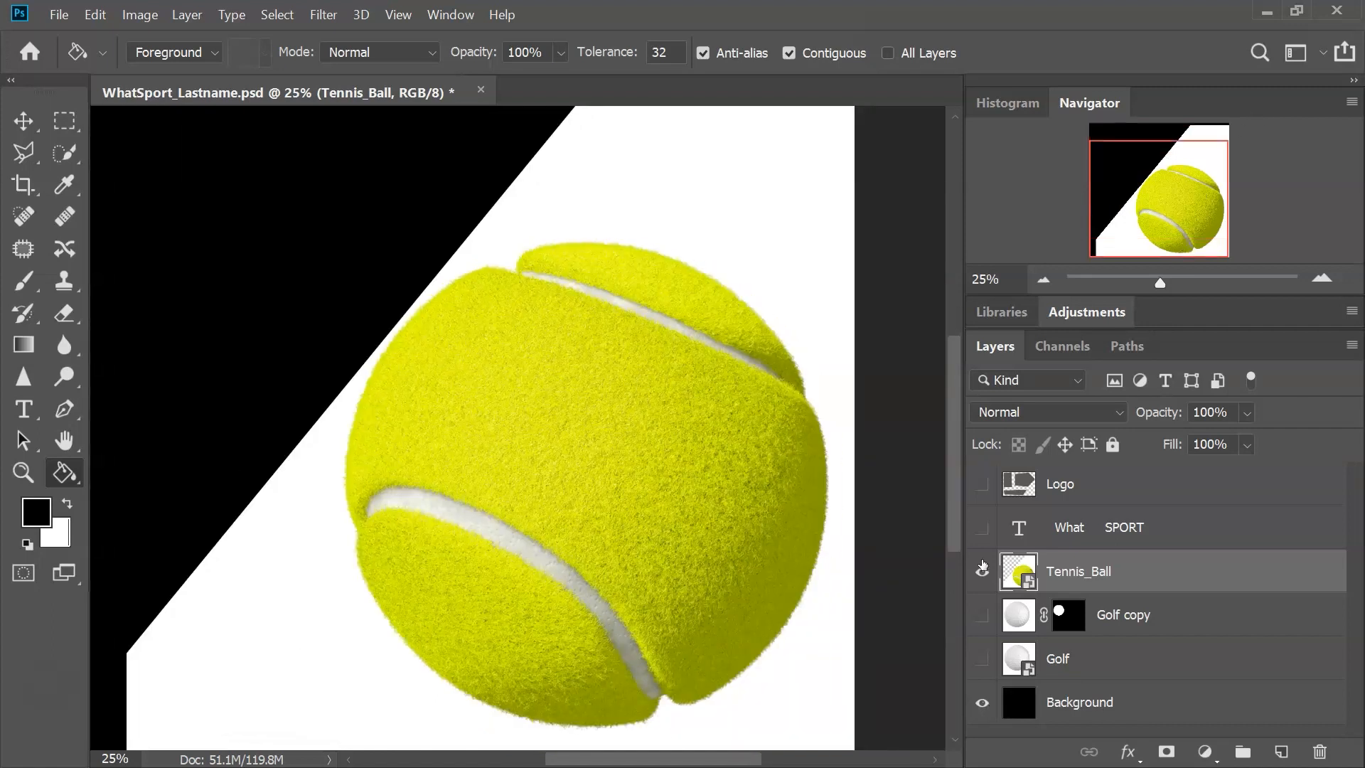
# Select the white area around the tennis ball with the Magic Wand at tolerance 5, and add the black area to the selection
pyautogui.click(1322, 279)
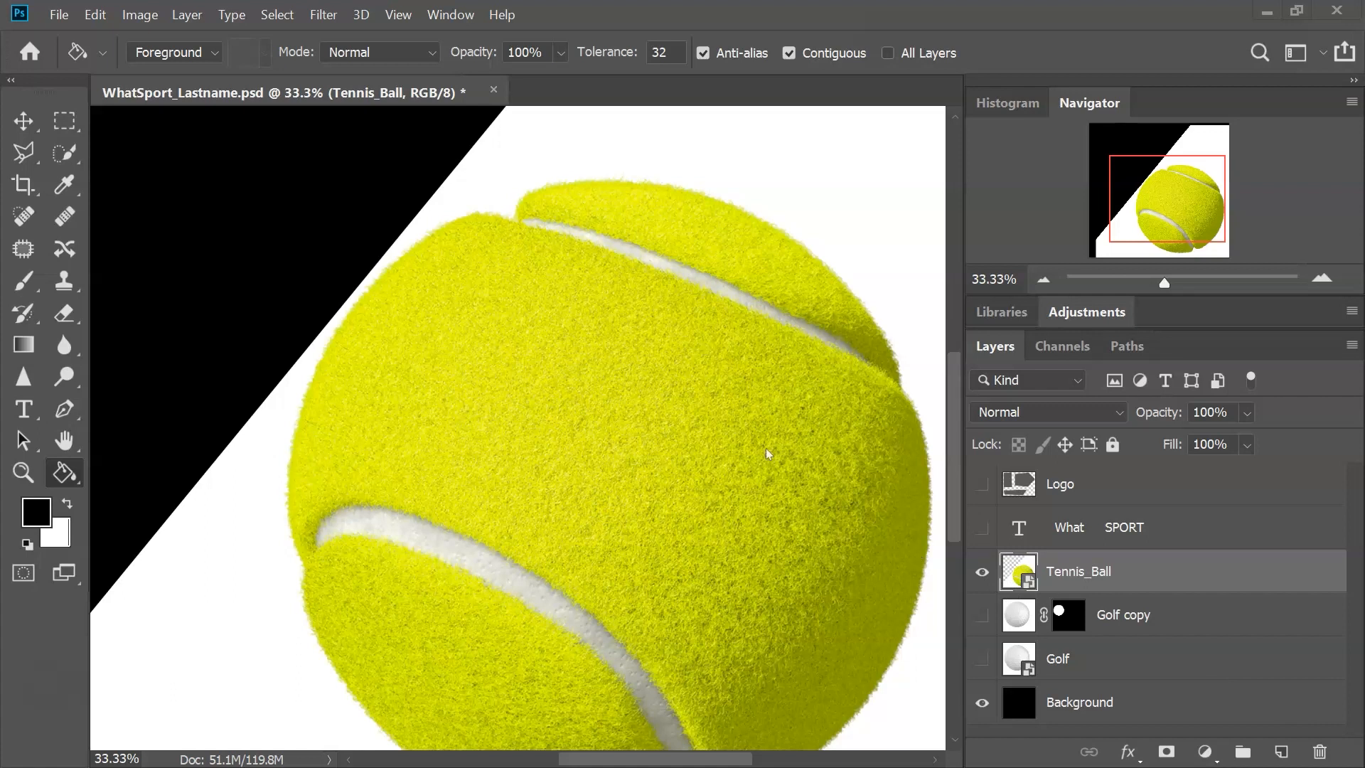
pyautogui.click(69, 153)
pyautogui.click(68, 153)
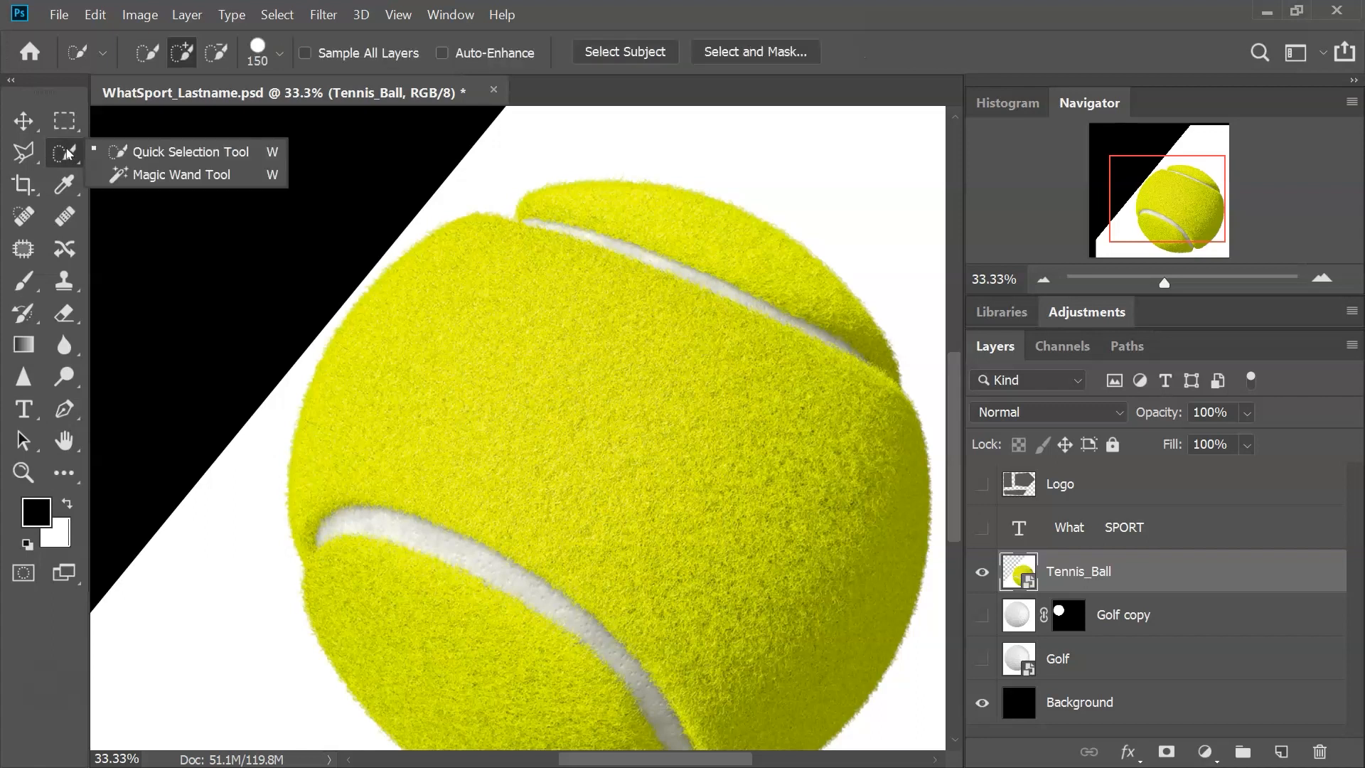
pyautogui.click(110, 175)
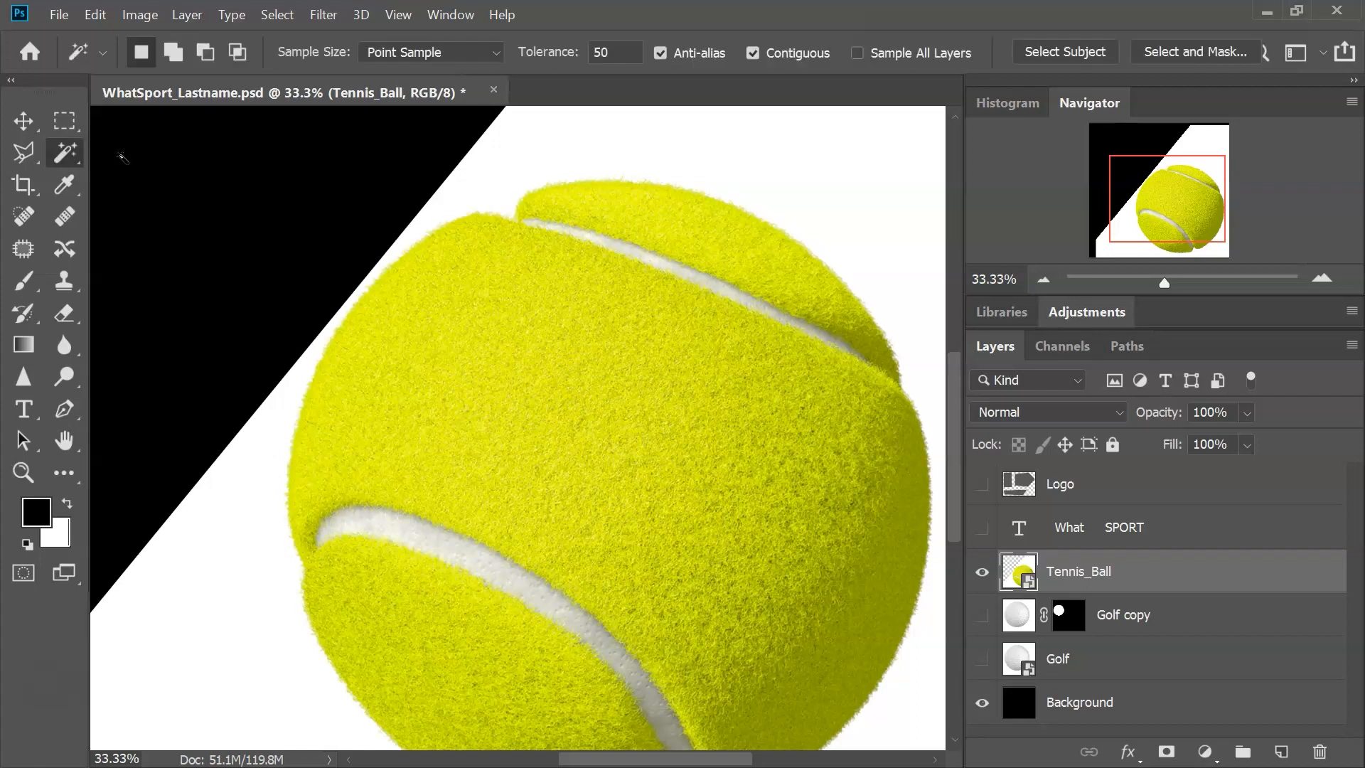
pyautogui.click(543, 53)
pyautogui.write('5')
pyautogui.click(236, 582)
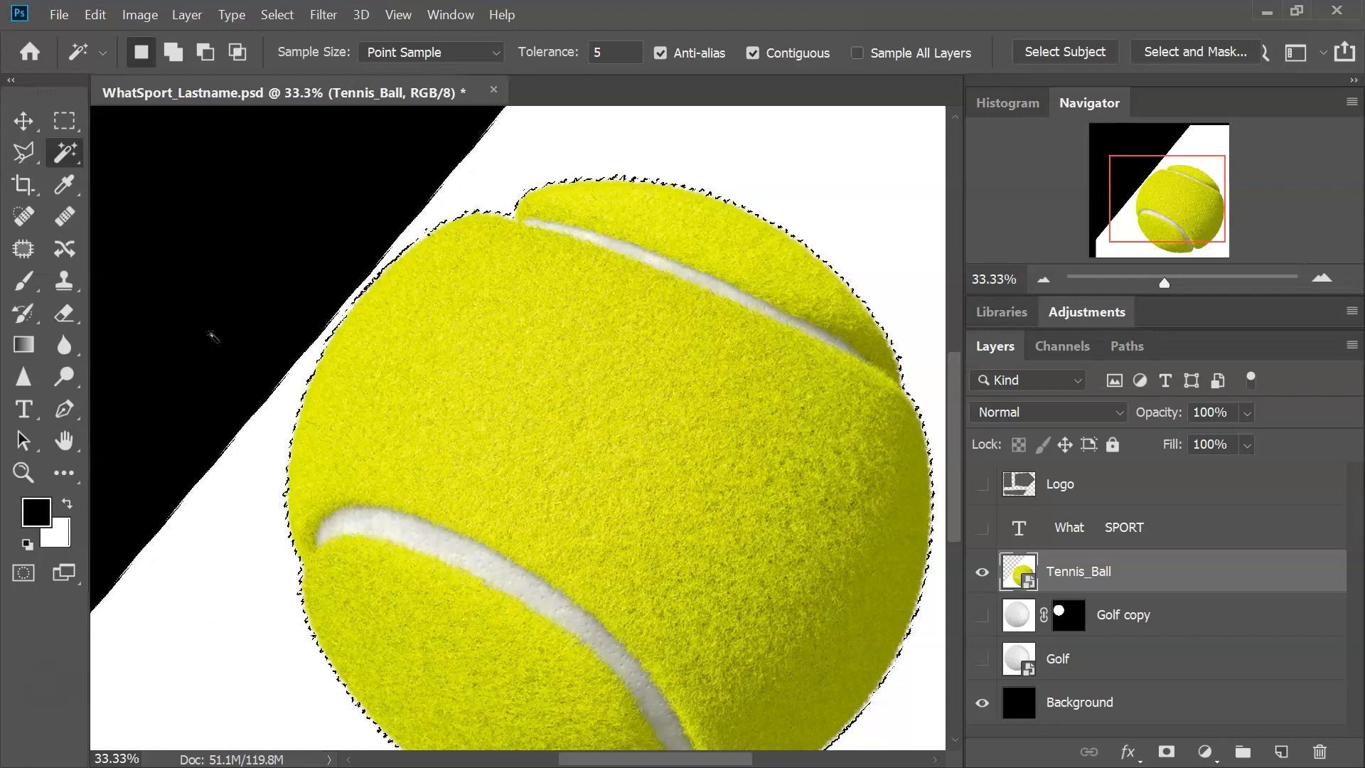
pyautogui.press('shift')
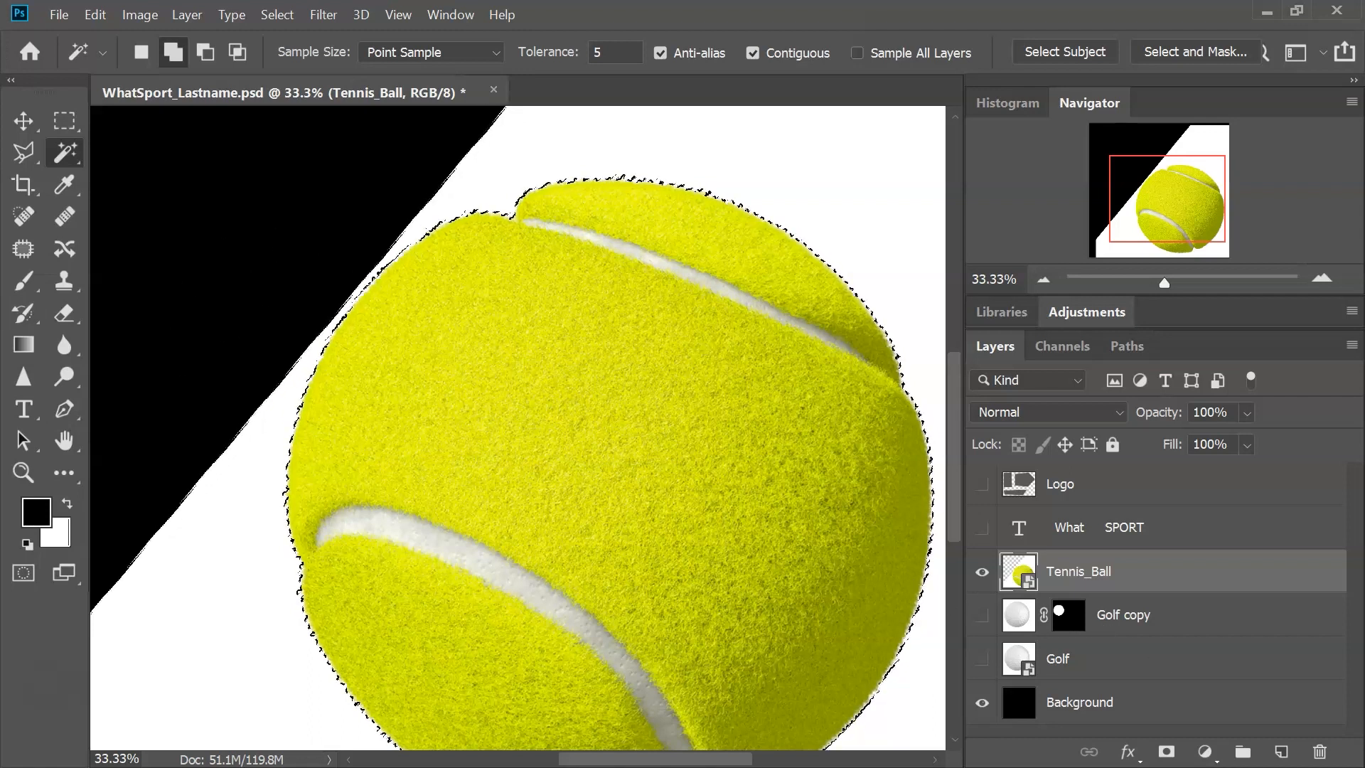
pyautogui.keyDown('shift'); pyautogui.click(172, 234); pyautogui.keyUp('shift')
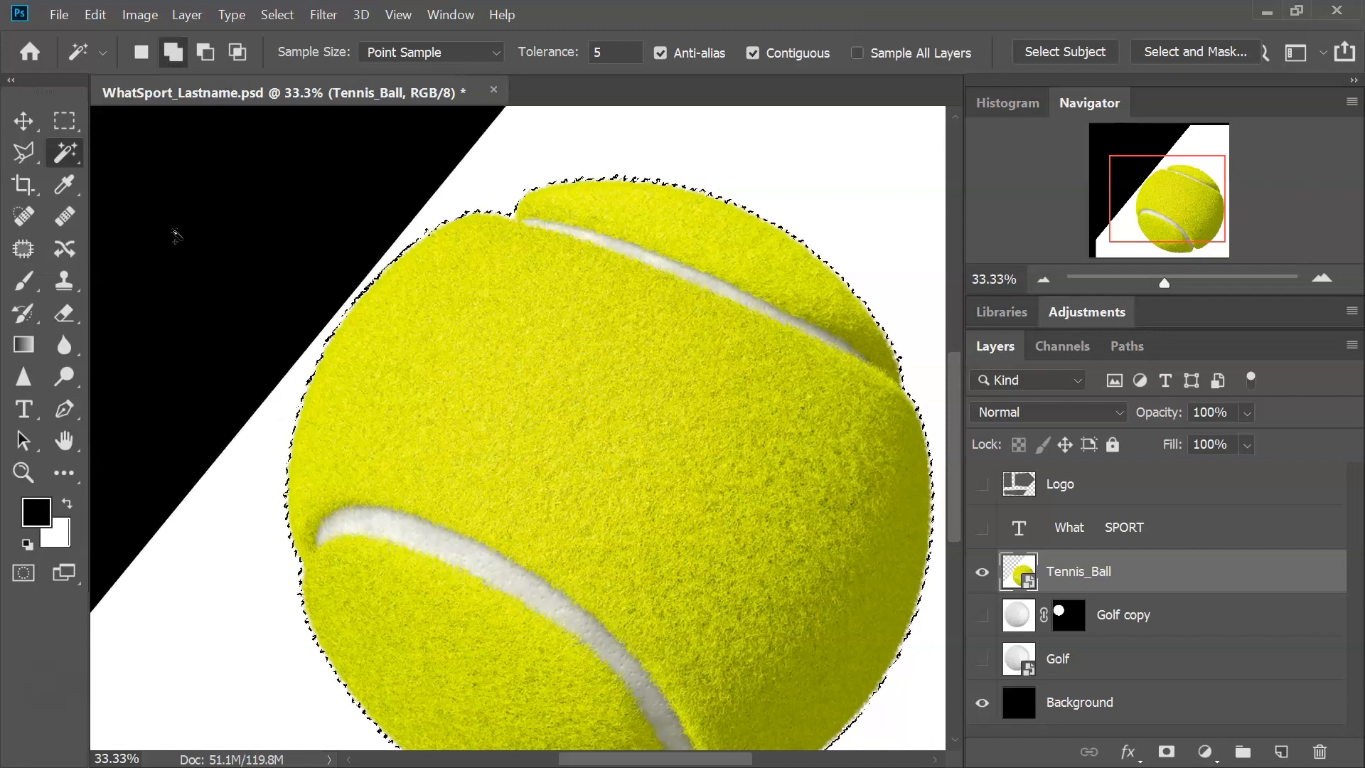
# Inspect the selection outline along the tennis ball's fuzzy edge up close at 300%
pyautogui.moveTo(244, 280); pyautogui.dragTo(348, 122)
pyautogui.moveTo(372, 639); pyautogui.dragTo(439, 576)
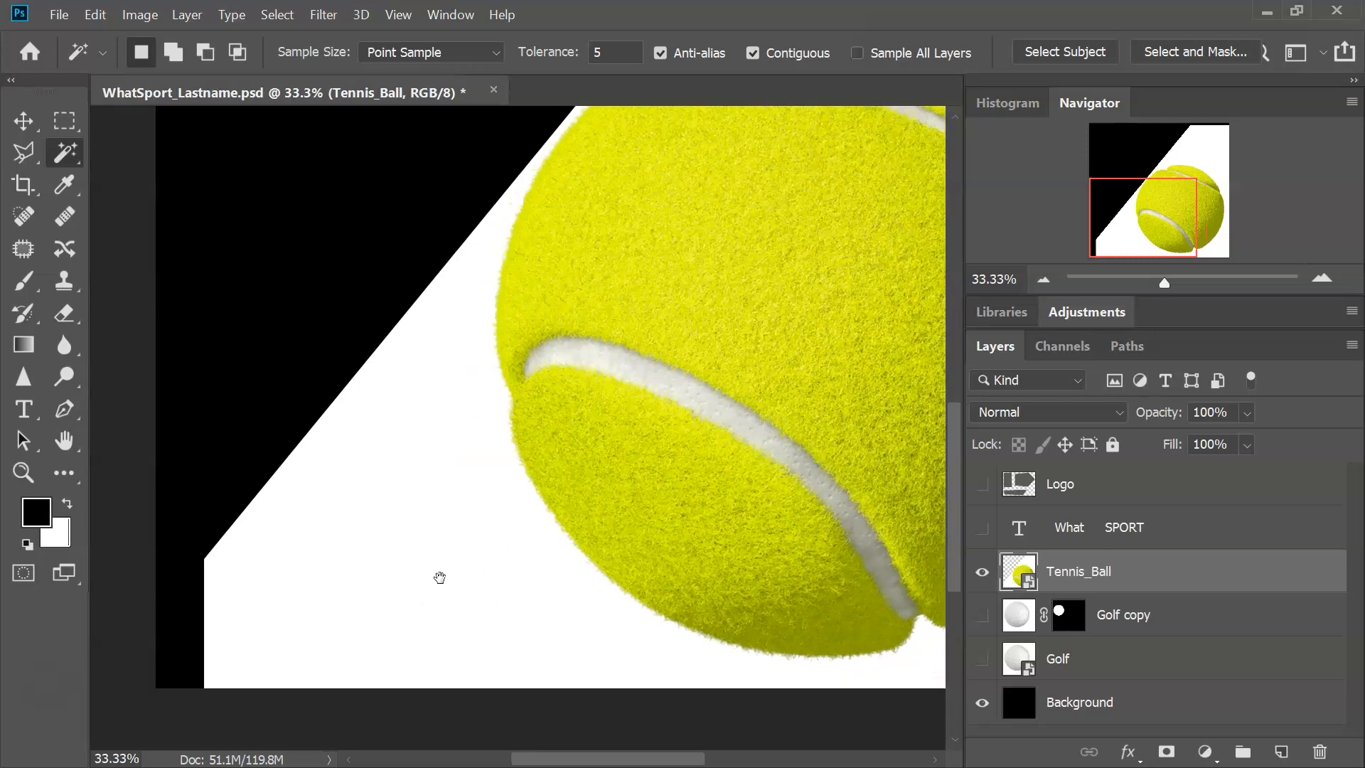
pyautogui.moveTo(703, 334); pyautogui.dragTo(570, 527)
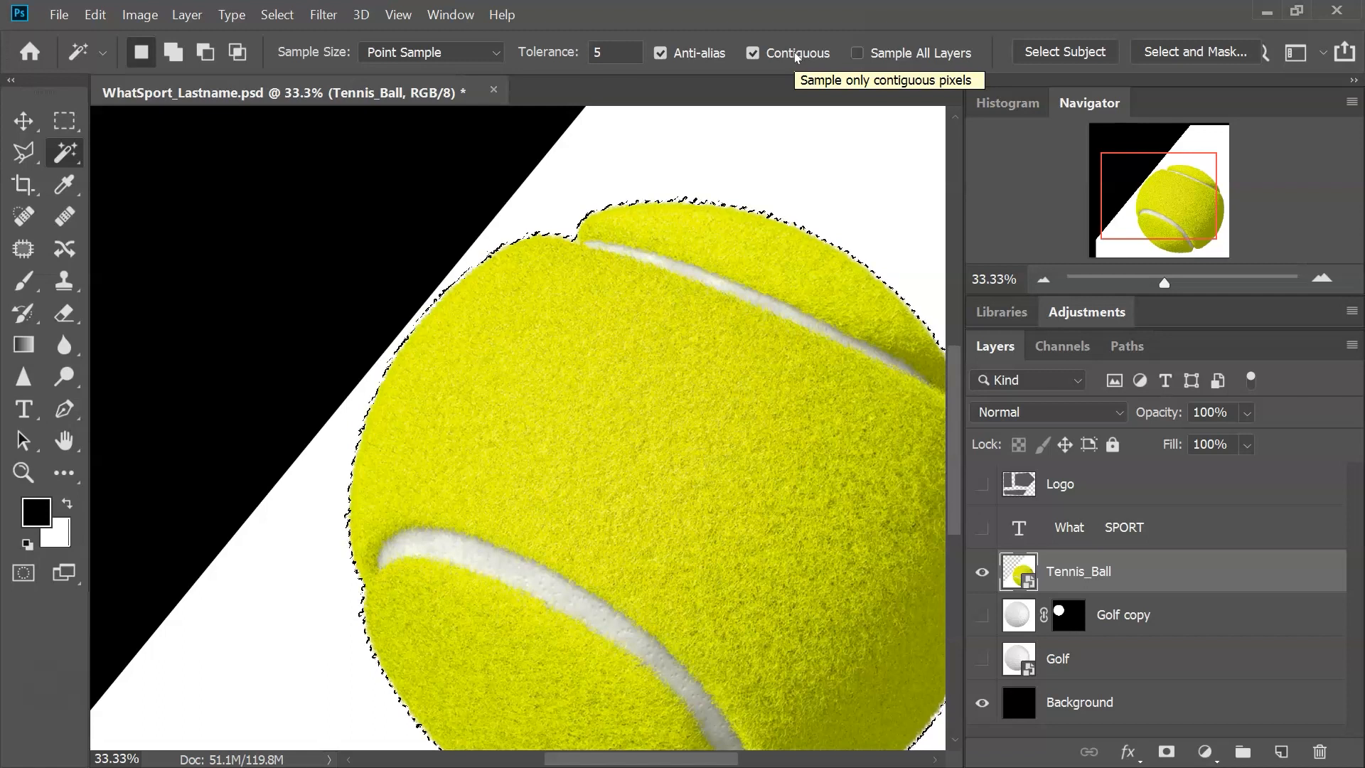
pyautogui.click(1327, 280)
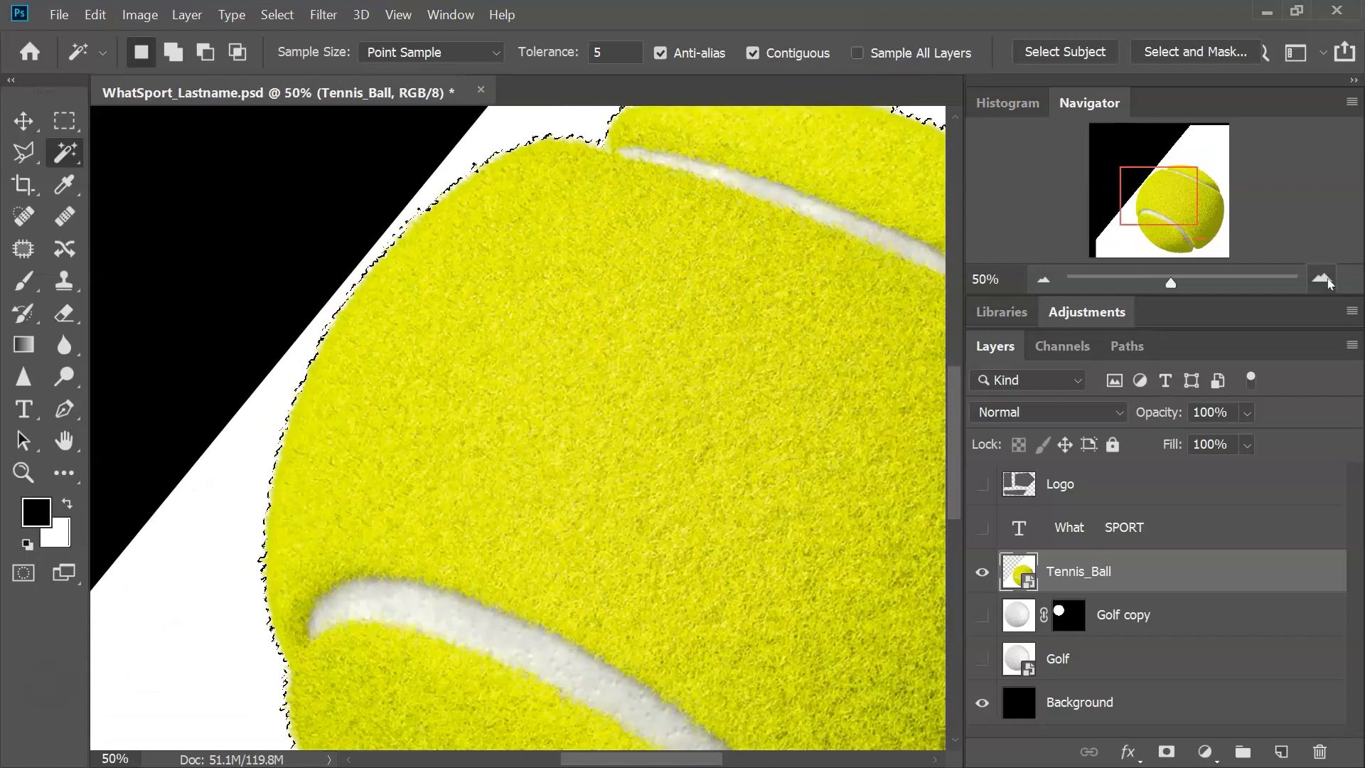
pyautogui.click(1322, 278)
pyautogui.click(1322, 278)
pyautogui.moveTo(1150, 188); pyautogui.dragTo(1133, 207)
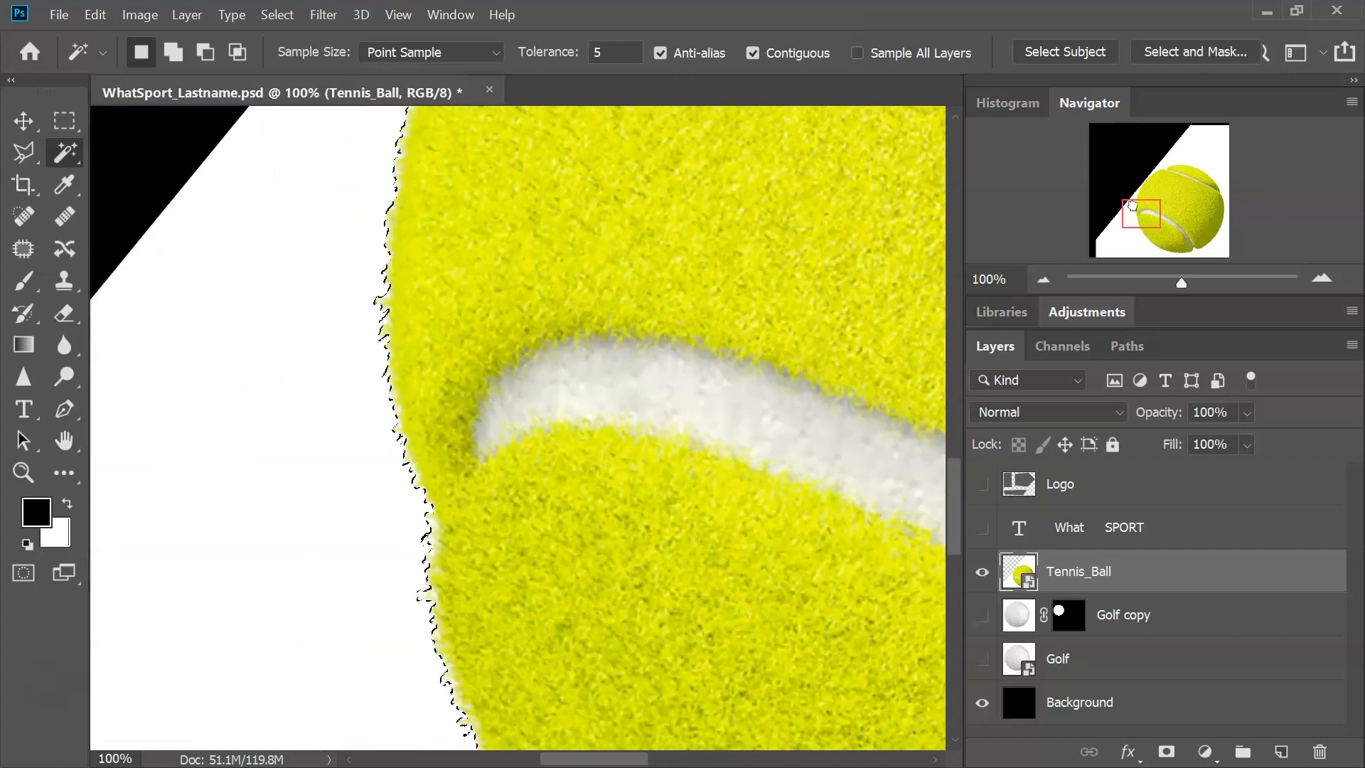
pyautogui.click(1334, 280)
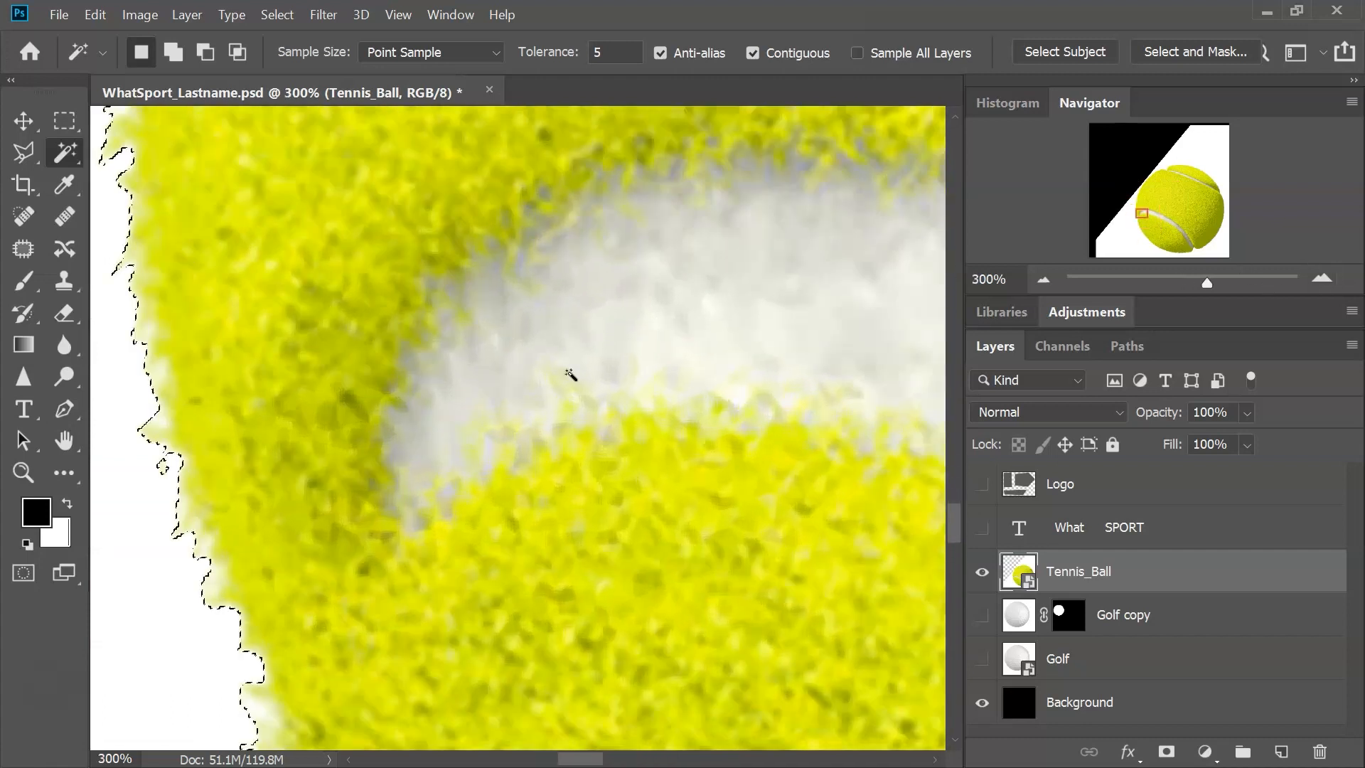
pyautogui.scroll(-4, 555, 387)
pyautogui.moveTo(285, 624); pyautogui.dragTo(446, 568)
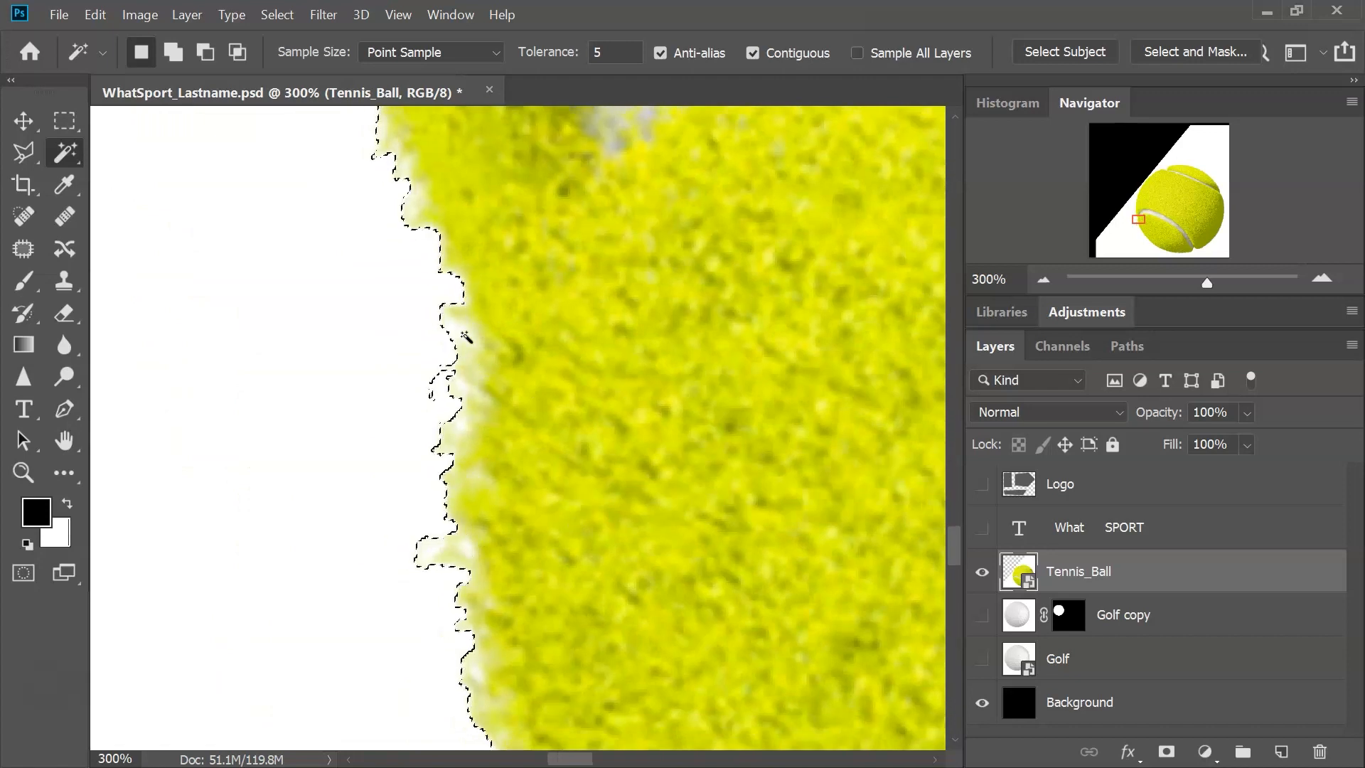
# Set the Magic Wand tolerance to 50 and add the white area beside the tennis ball to the selection again
pyautogui.click(583, 50)
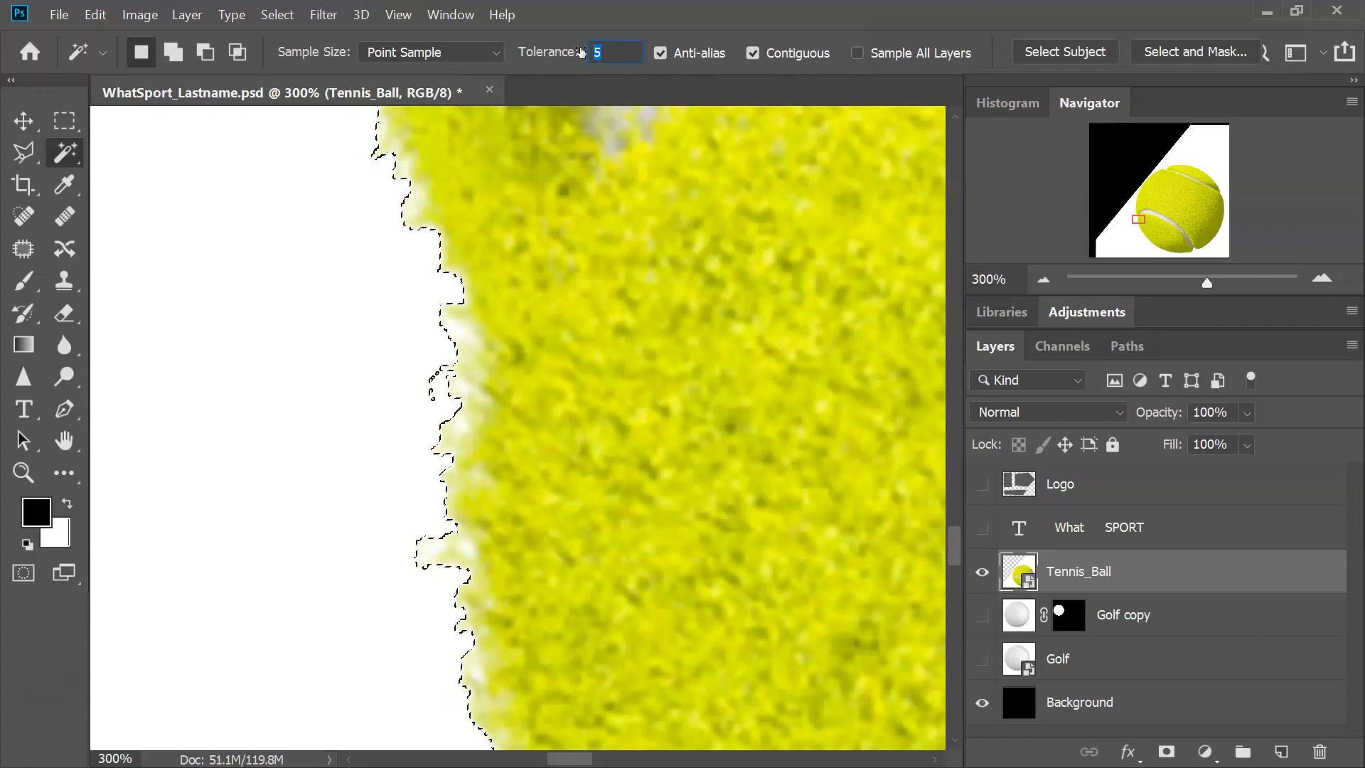
pyautogui.write('50')
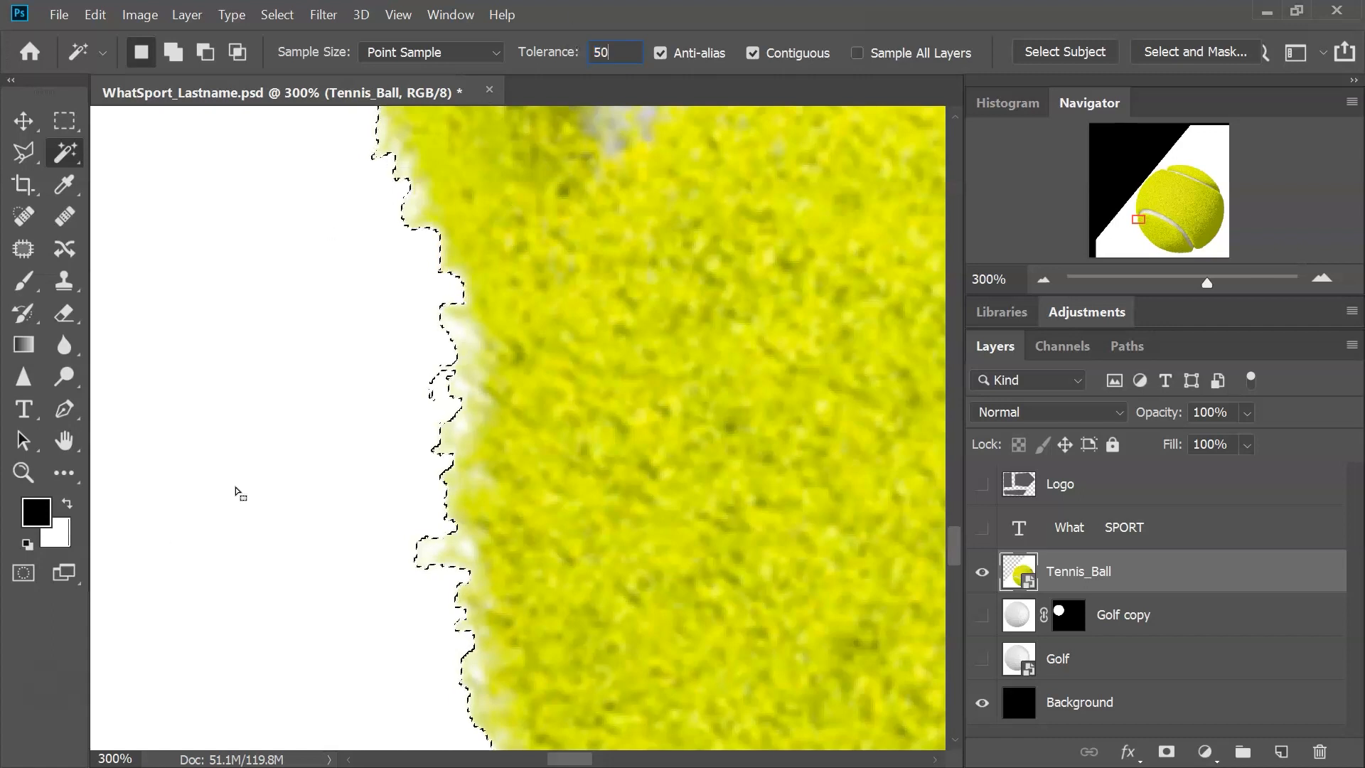
pyautogui.press('shift')
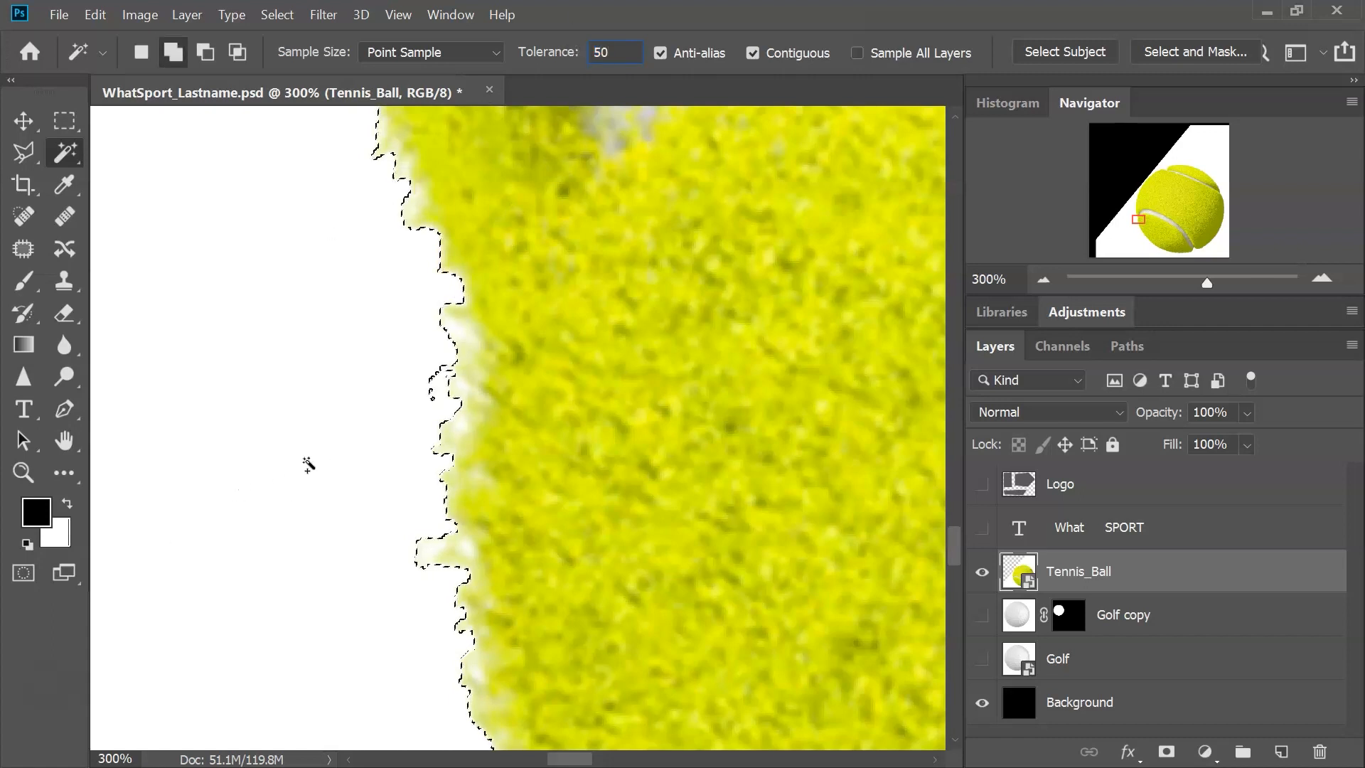
pyautogui.press('Return')
pyautogui.keyDown('shift'); pyautogui.click(226, 463); pyautogui.keyUp('shift')
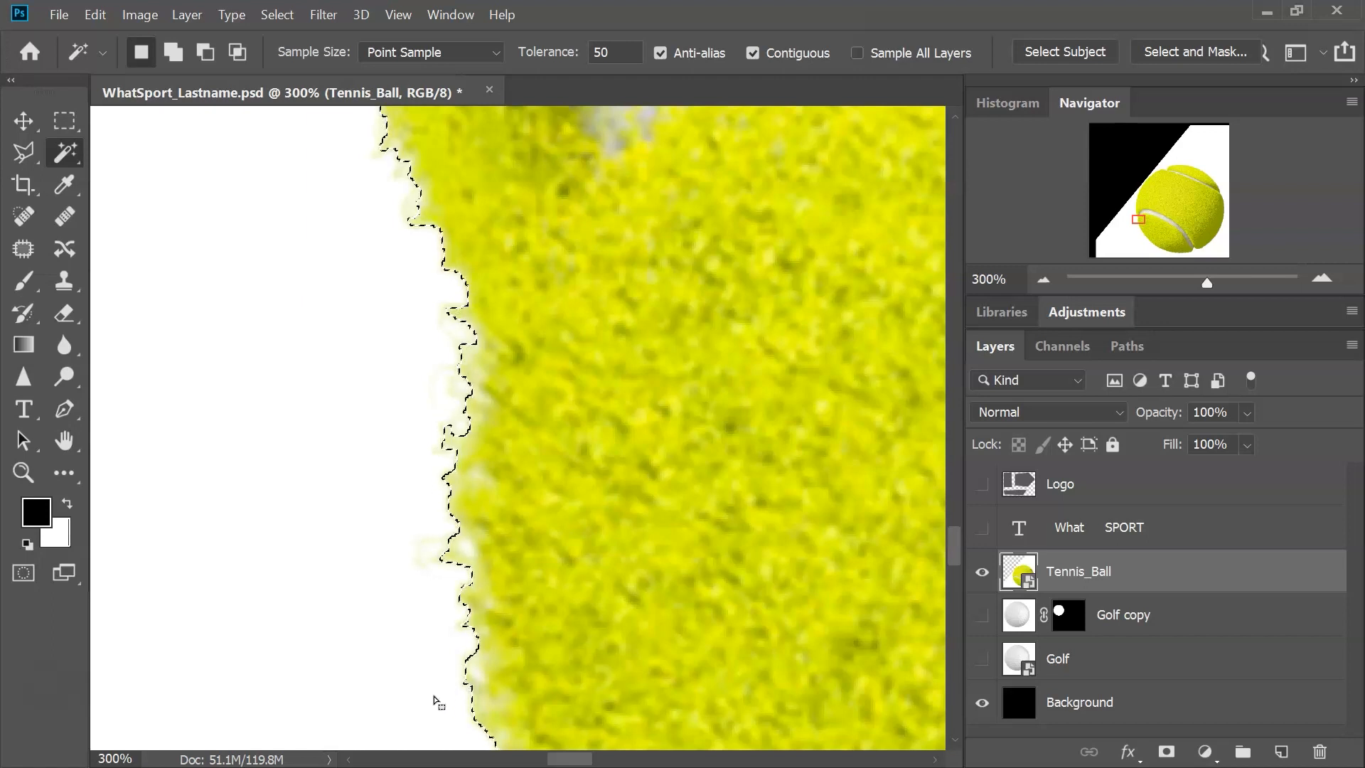
# Review the extended selection outline around the tennis ball and across the whole canvas
pyautogui.click(1043, 278)
pyautogui.click(1042, 278)
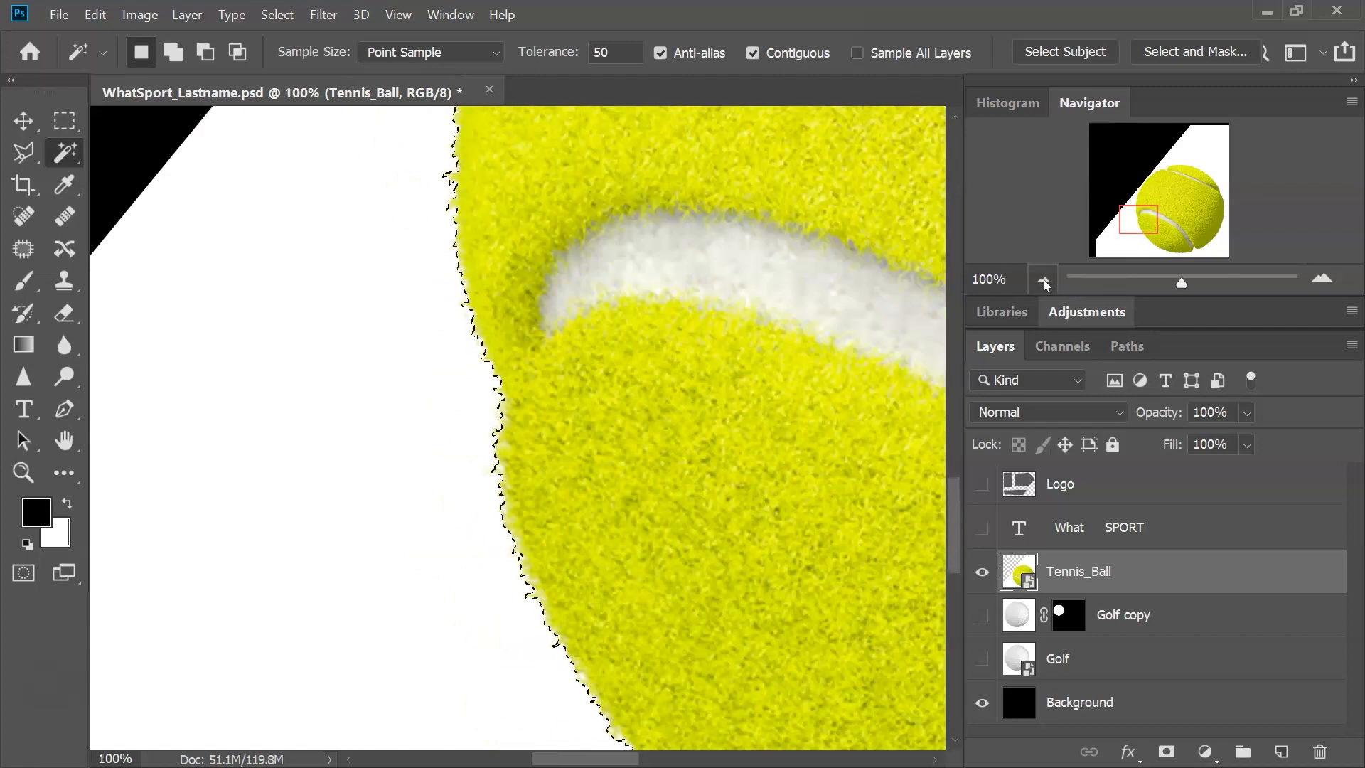
pyautogui.click(1042, 278)
pyautogui.moveTo(532, 286); pyautogui.dragTo(414, 595)
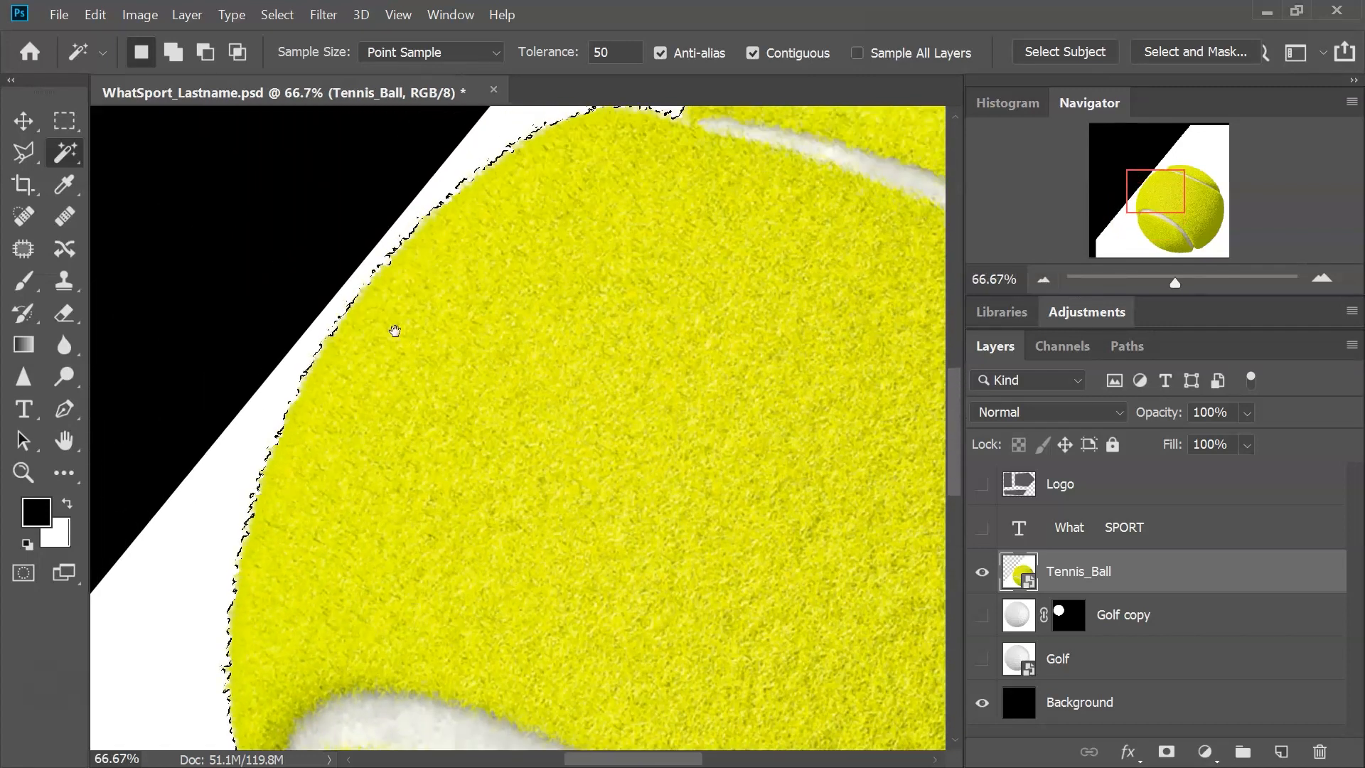
pyautogui.moveTo(693, 275); pyautogui.dragTo(509, 478)
pyautogui.click(1043, 279)
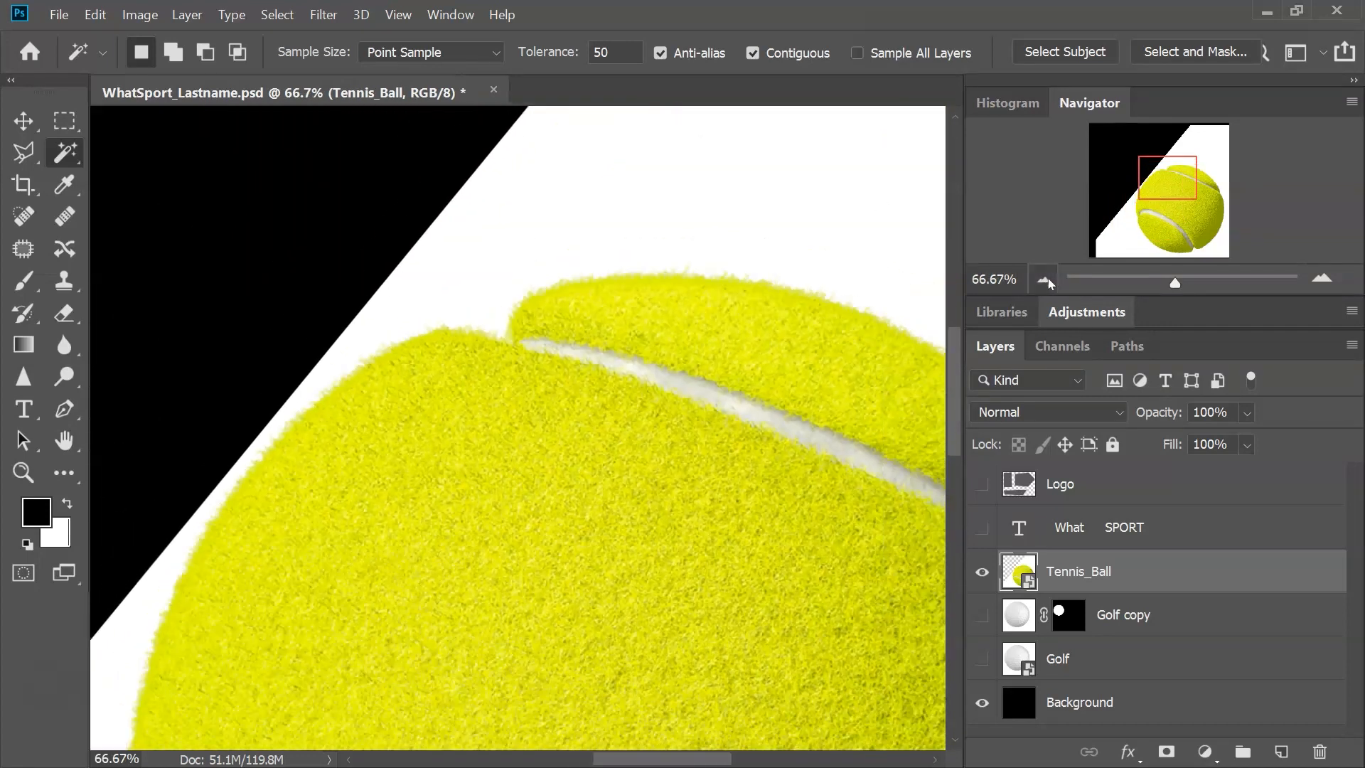
pyautogui.click(1043, 279)
pyautogui.click(1042, 279)
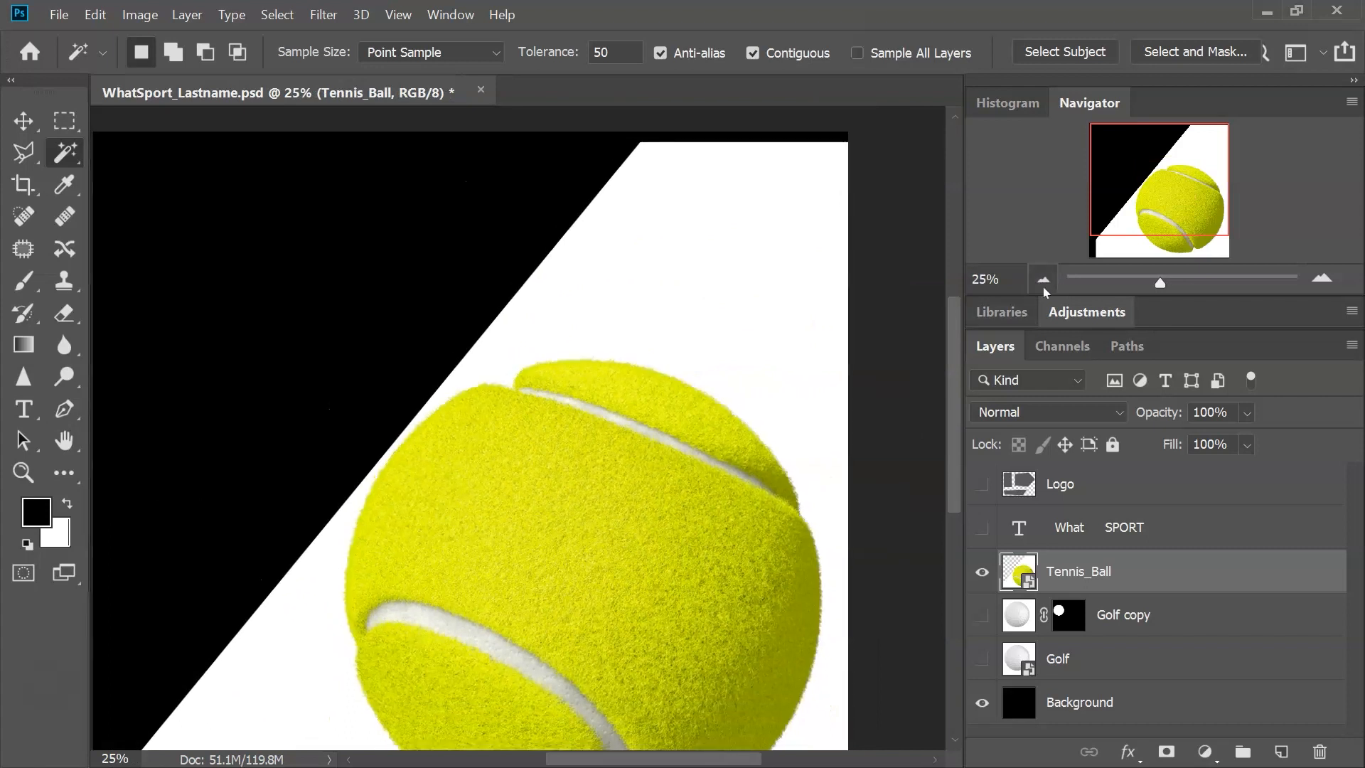
pyautogui.click(1043, 279)
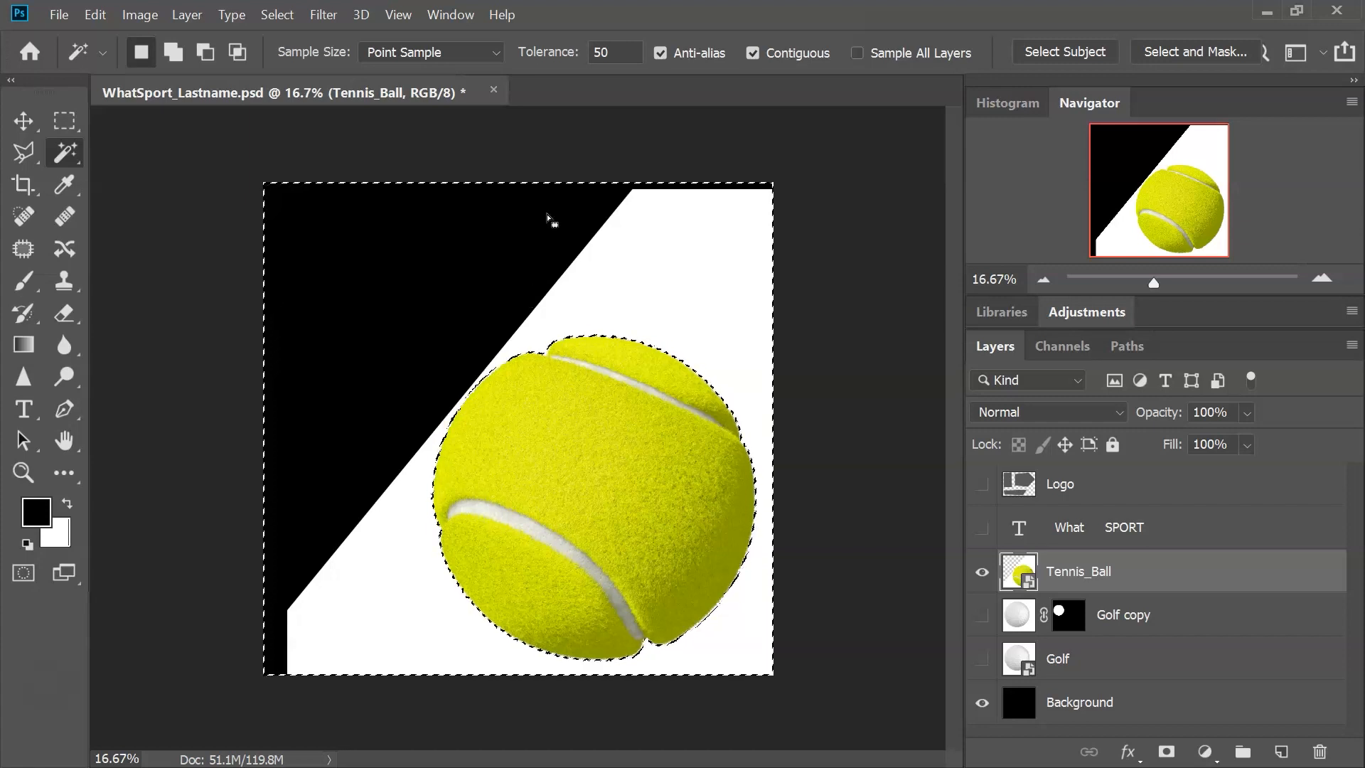
# Invert the selection so the tennis ball itself is selected, and open it in the Select and Mask workspace
pyautogui.click(283, 17)
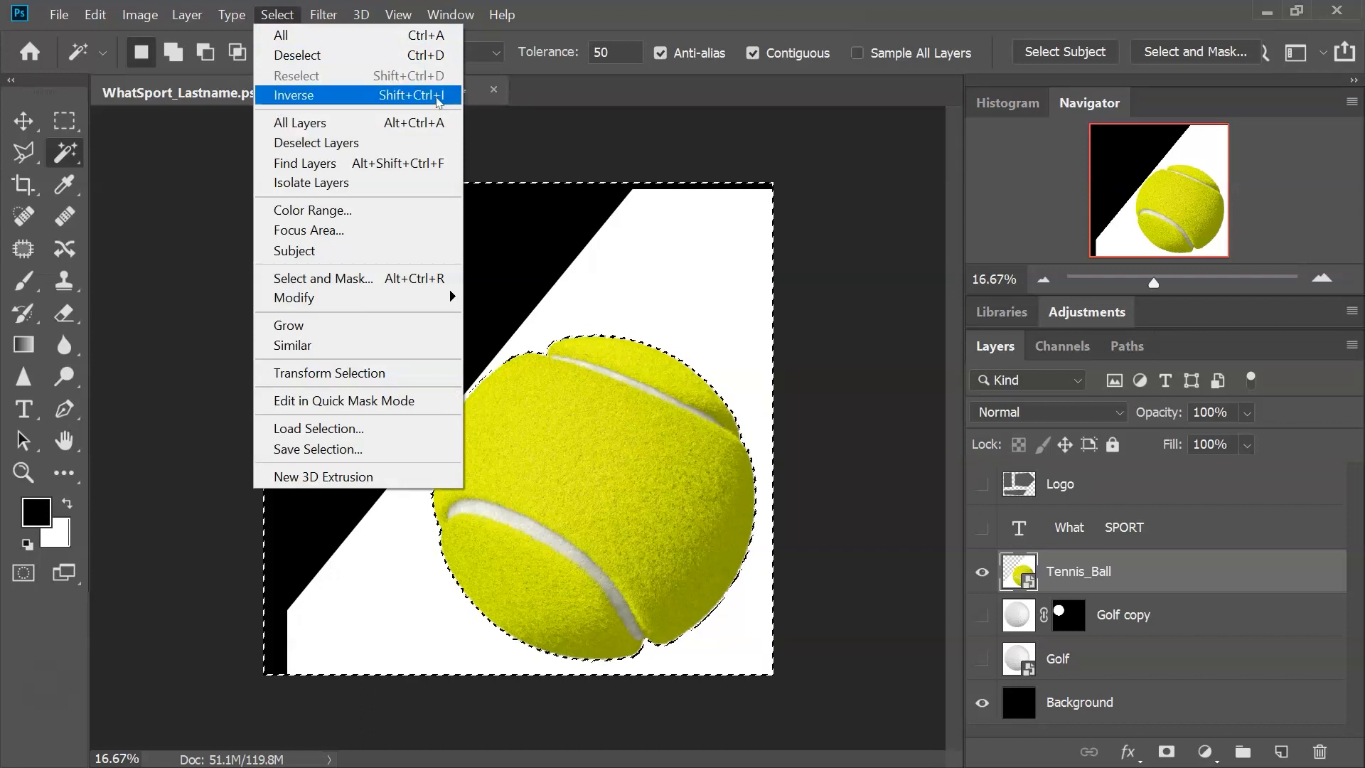
pyautogui.click(448, 98)
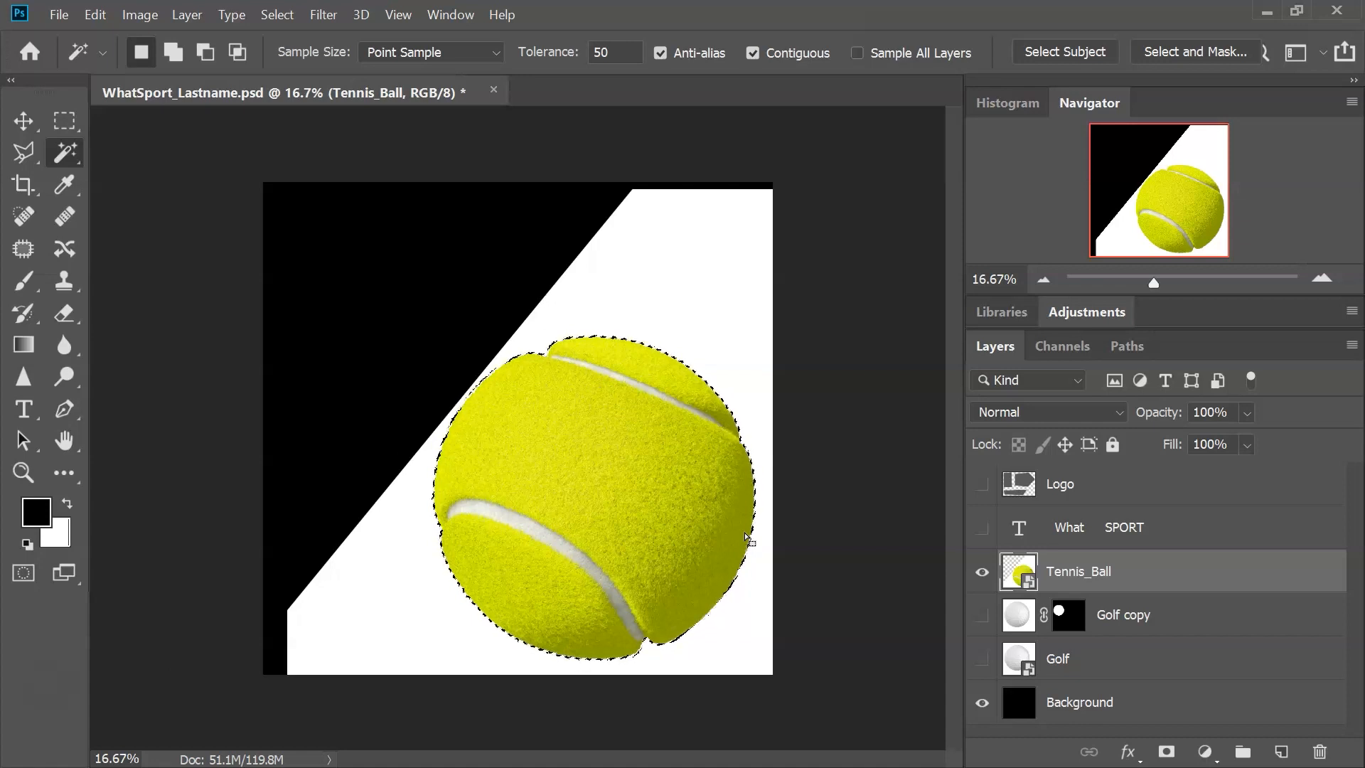
pyautogui.click(64, 122)
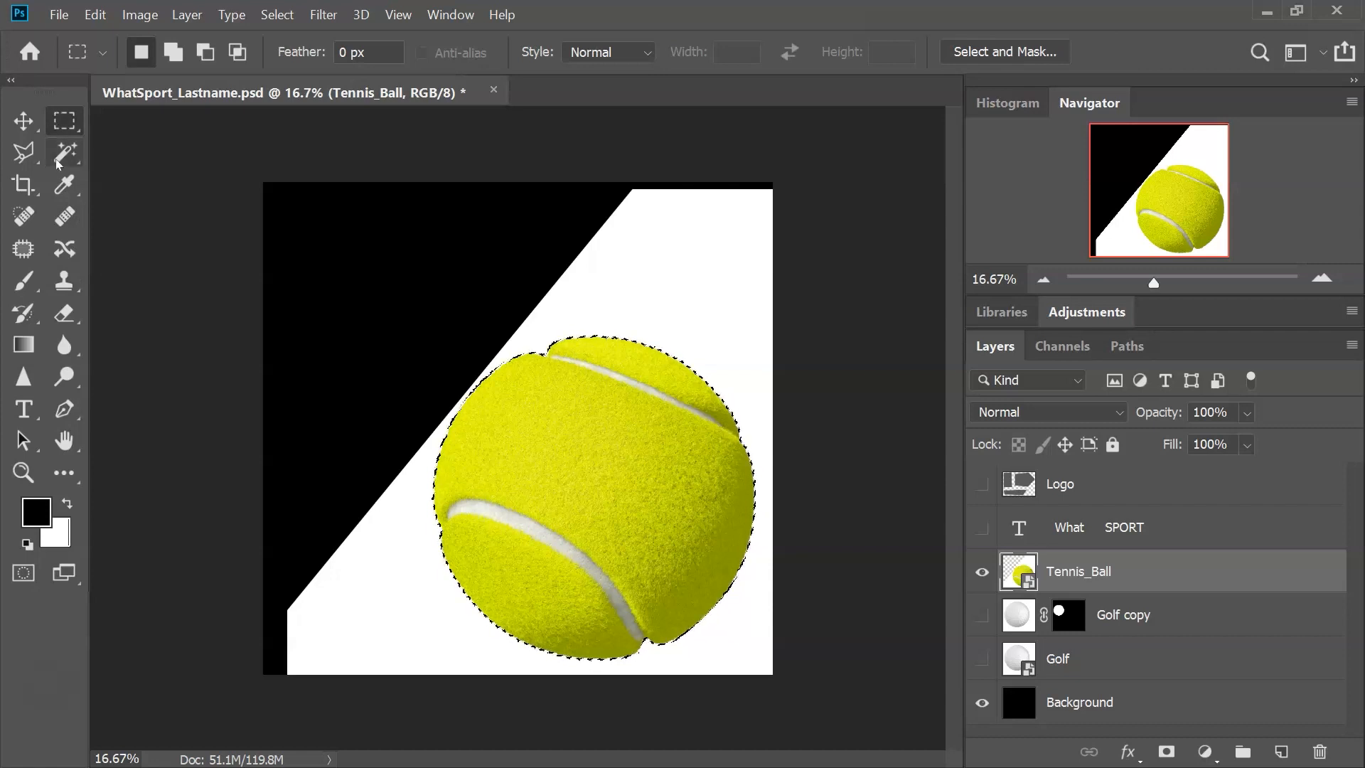
pyautogui.click(17, 163)
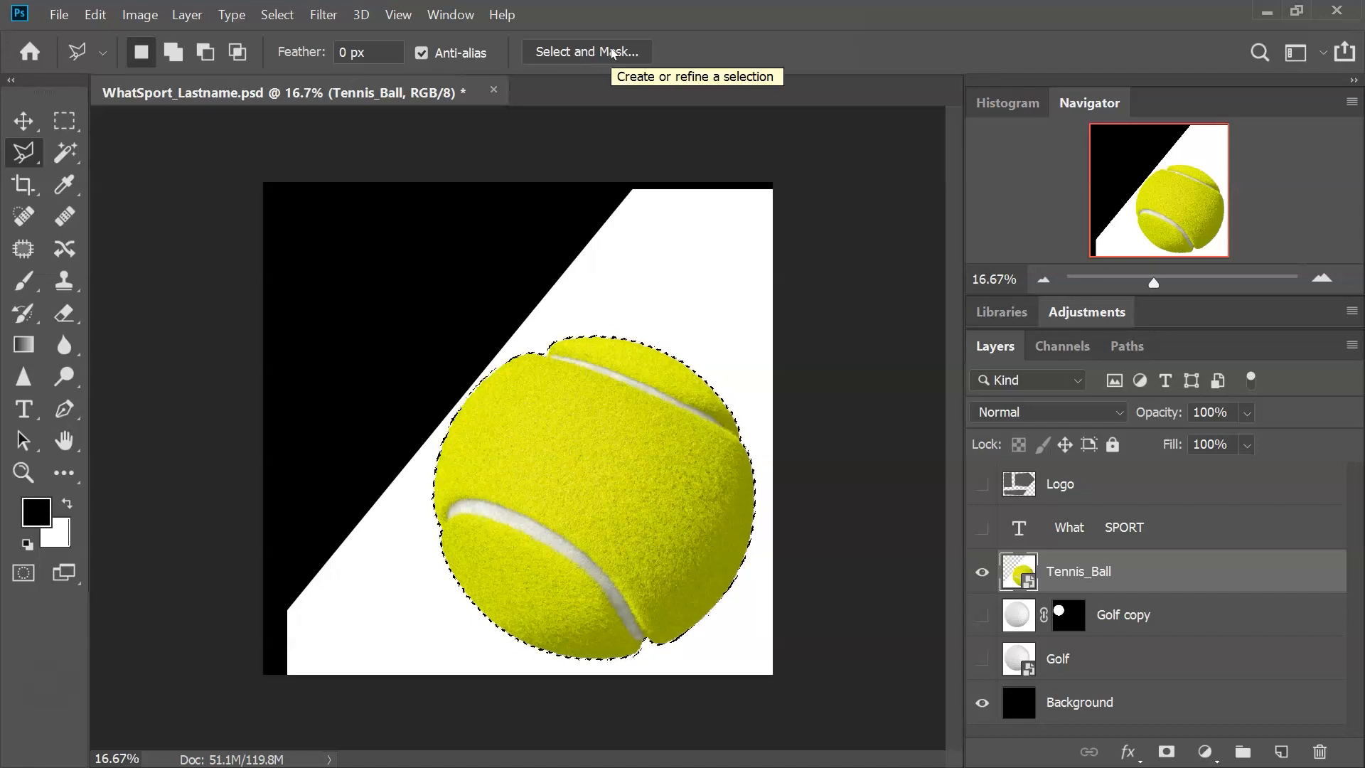
pyautogui.click(568, 53)
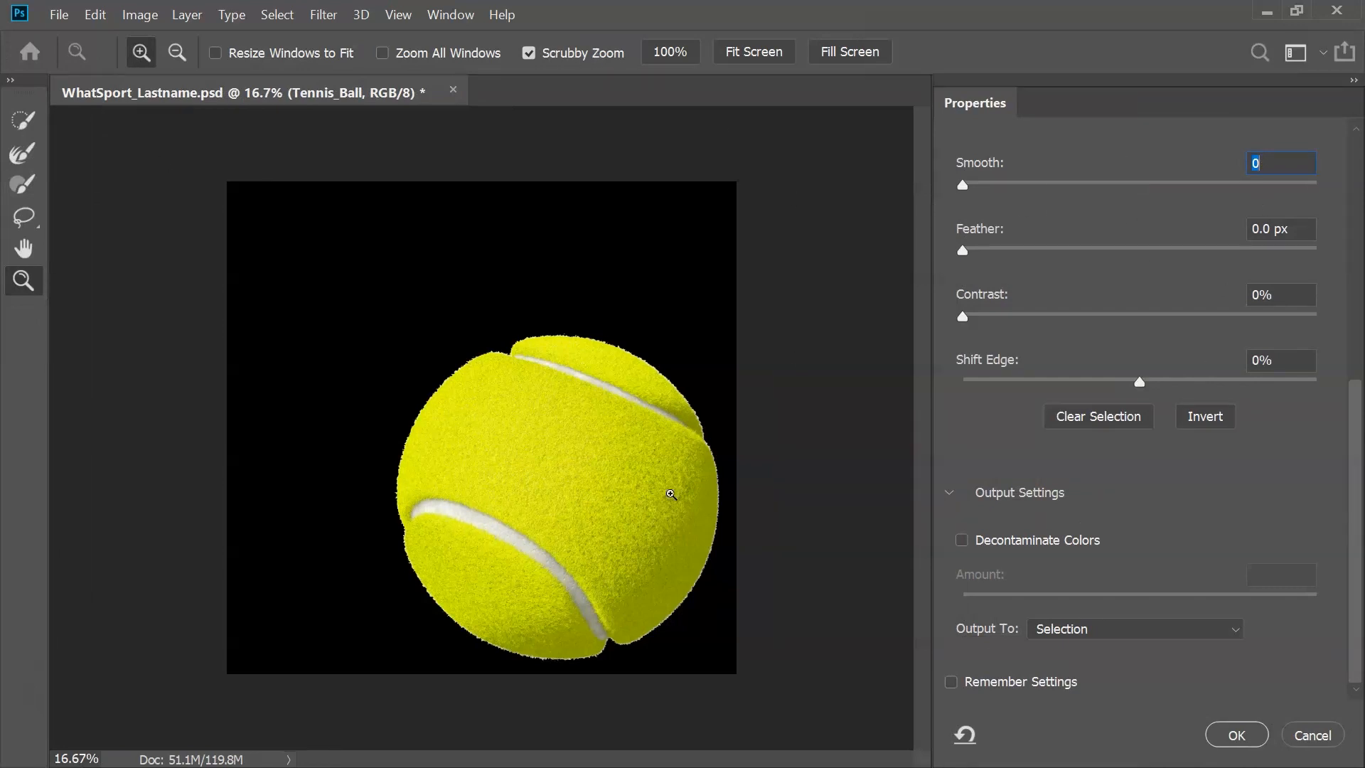
# Examine the white fringe along the tennis ball's upper and left edges up close in the mask preview
pyautogui.moveTo(569, 510); pyautogui.dragTo(618, 517)
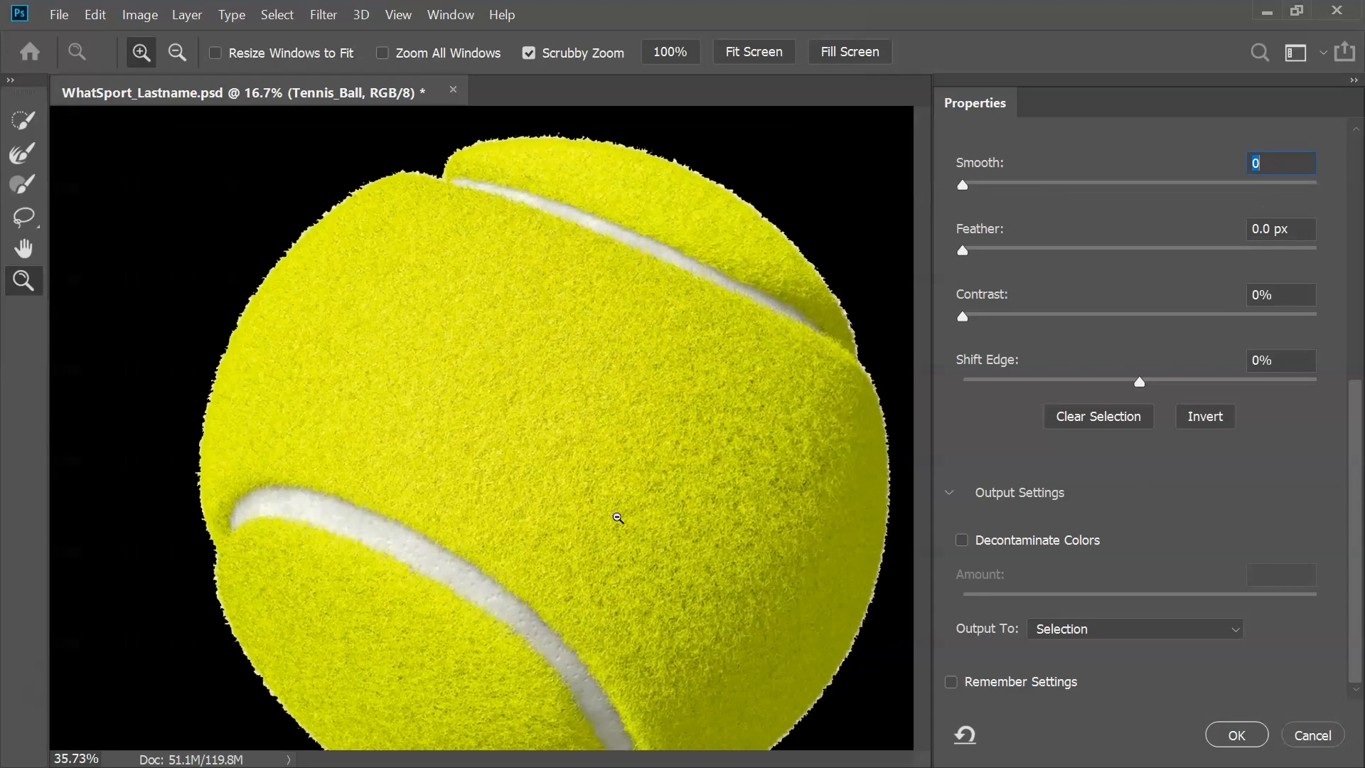
pyautogui.moveTo(719, 213); pyautogui.dragTo(774, 180)
pyautogui.press('space')
pyautogui.moveTo(387, 327); pyautogui.dragTo(595, 456)
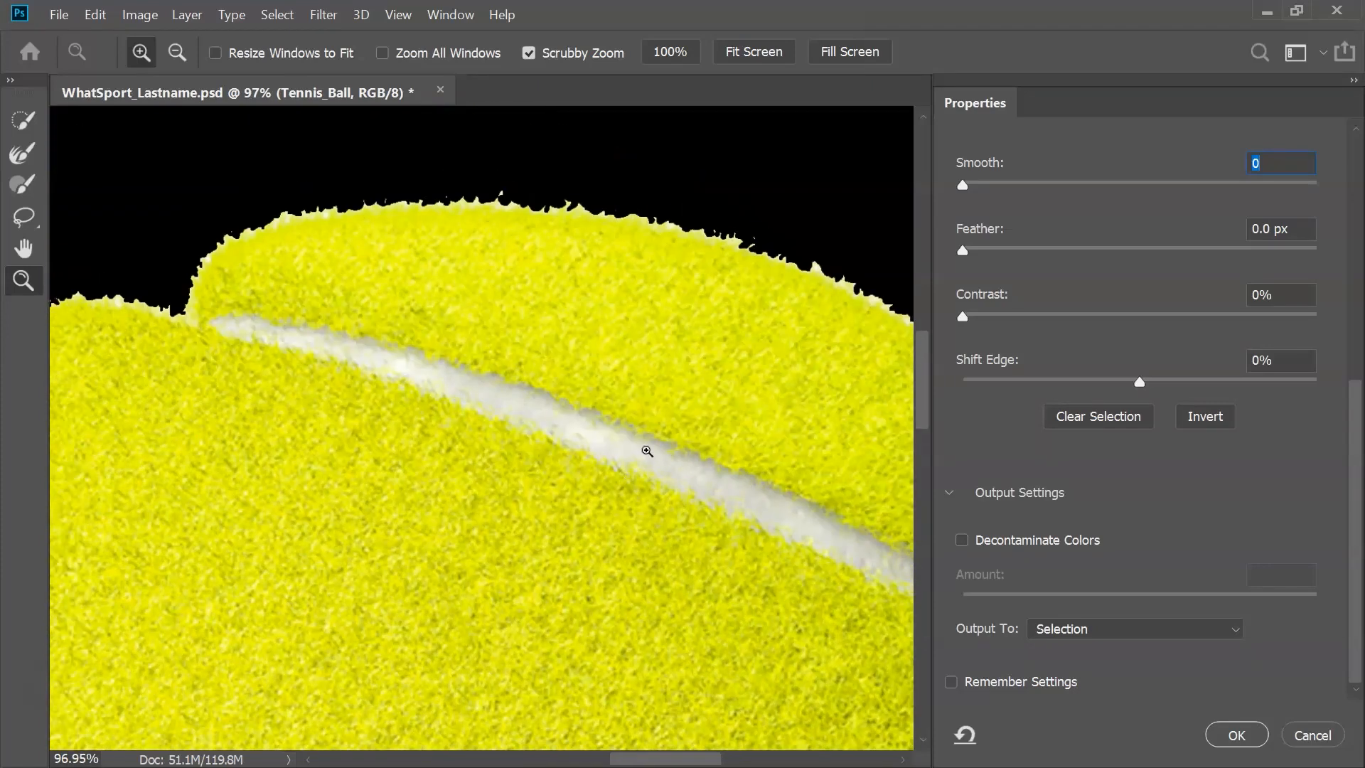
pyautogui.moveTo(654, 344)
pyautogui.mouseDown()
pyautogui.moveTo(579, 326)
pyautogui.moveTo(647, 362)
pyautogui.mouseUp()
pyautogui.press('space')
pyautogui.moveTo(572, 563); pyautogui.dragTo(548, 415)
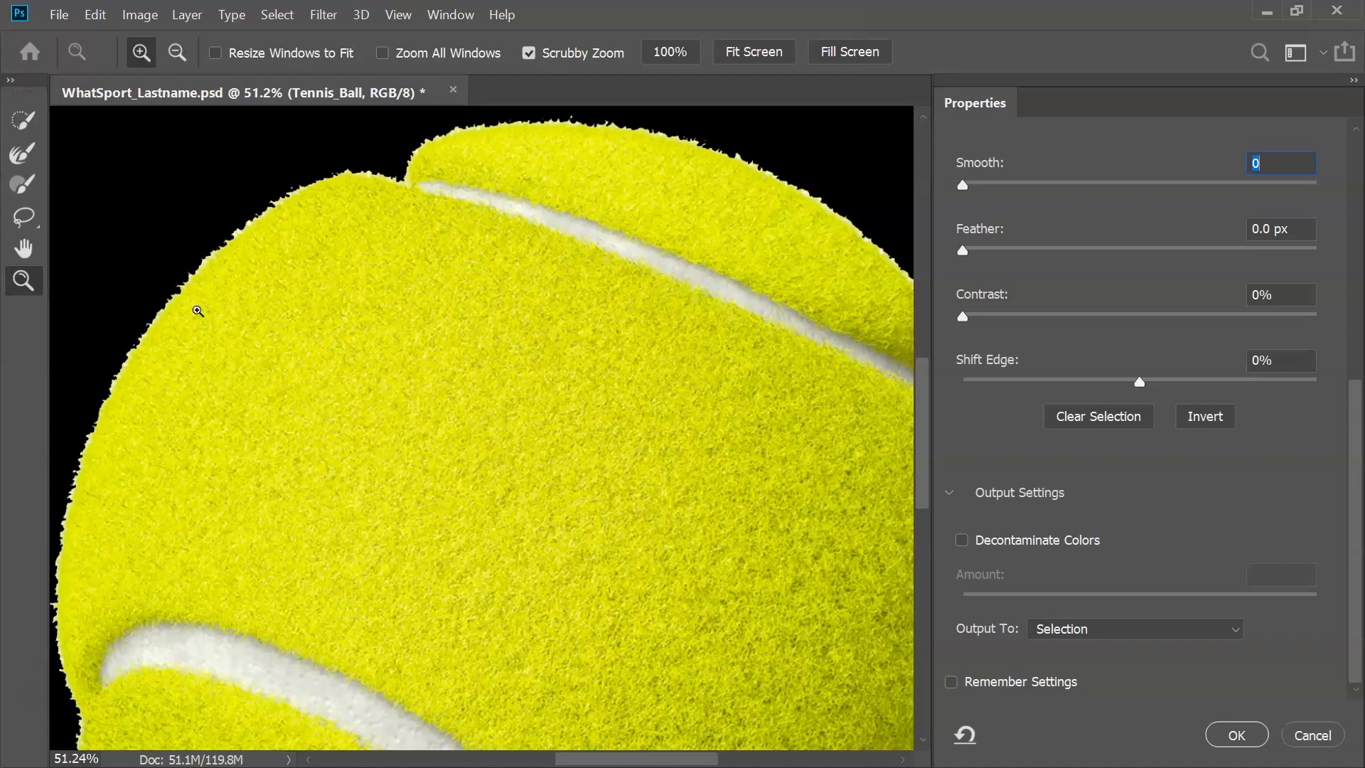
pyautogui.moveTo(705, 341); pyautogui.dragTo(678, 386)
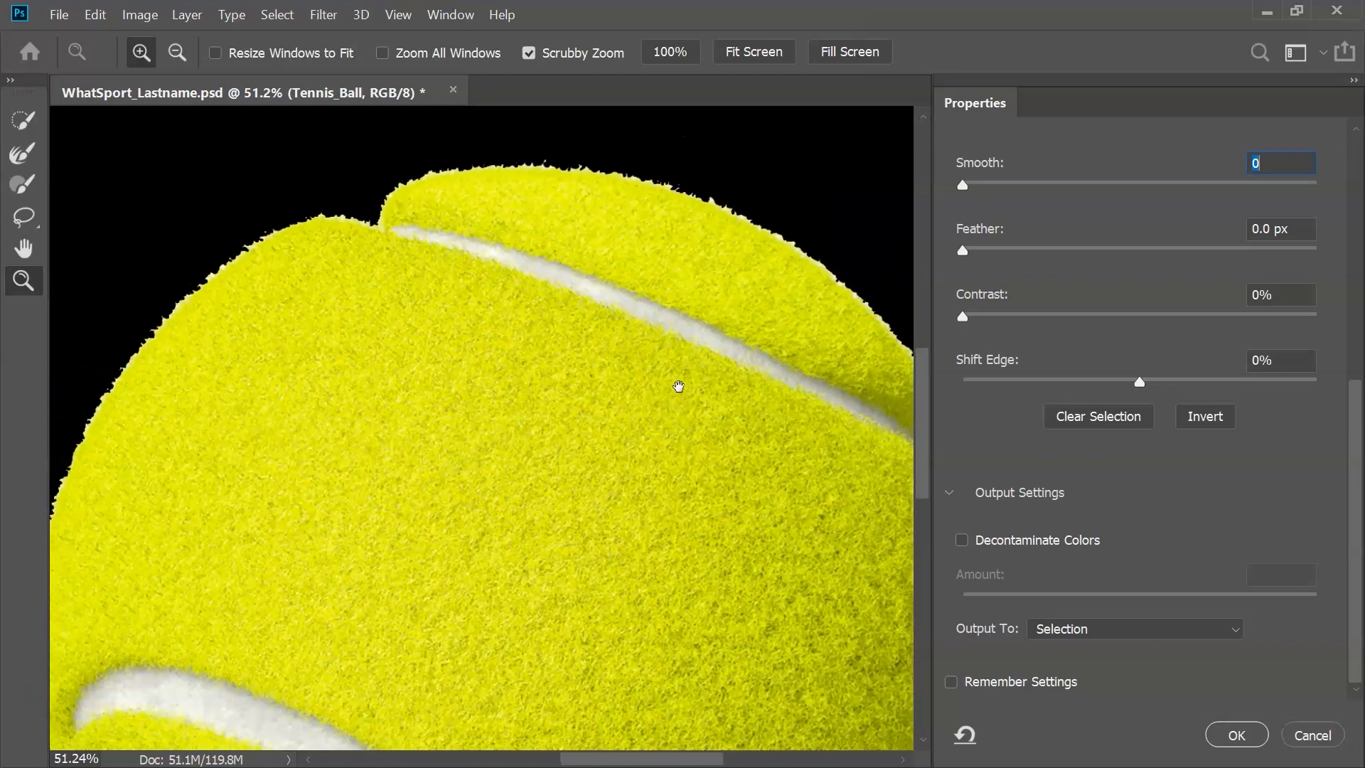
pyautogui.moveTo(686, 461)
pyautogui.mouseDown()
pyautogui.moveTo(631, 462)
pyautogui.moveTo(677, 463)
pyautogui.mouseUp()
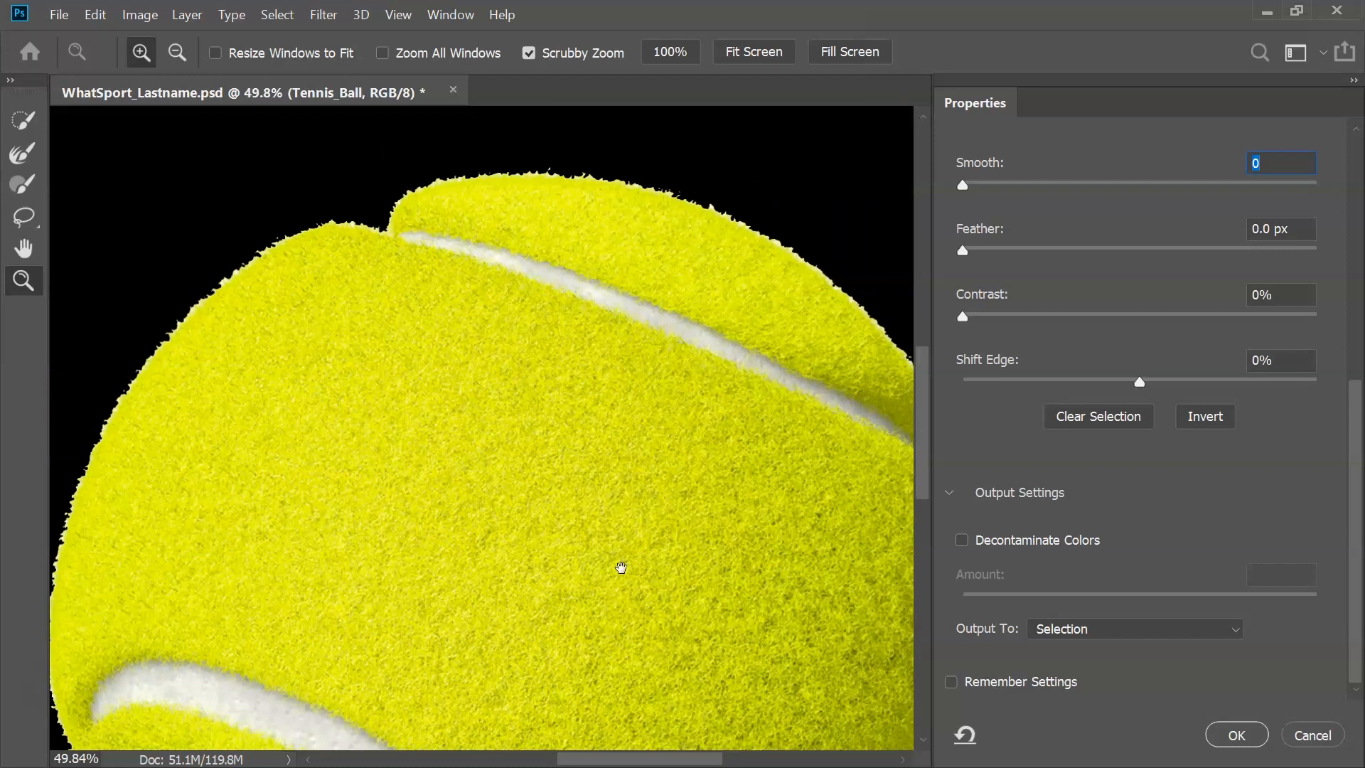
pyautogui.moveTo(618, 564); pyautogui.dragTo(612, 522)
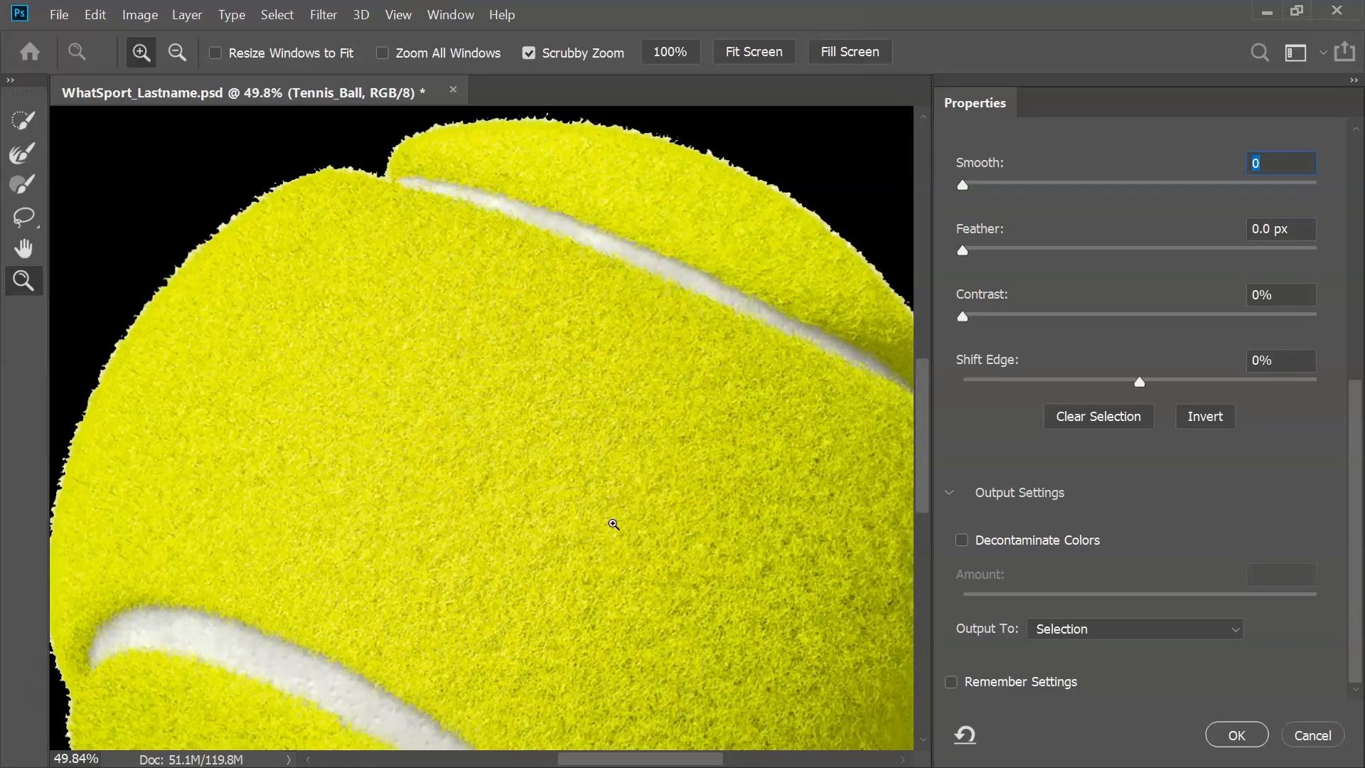
# Enable Smart Radius for the edge detection and set the output to Layer Mask
pyautogui.scroll(5, 990, 441)
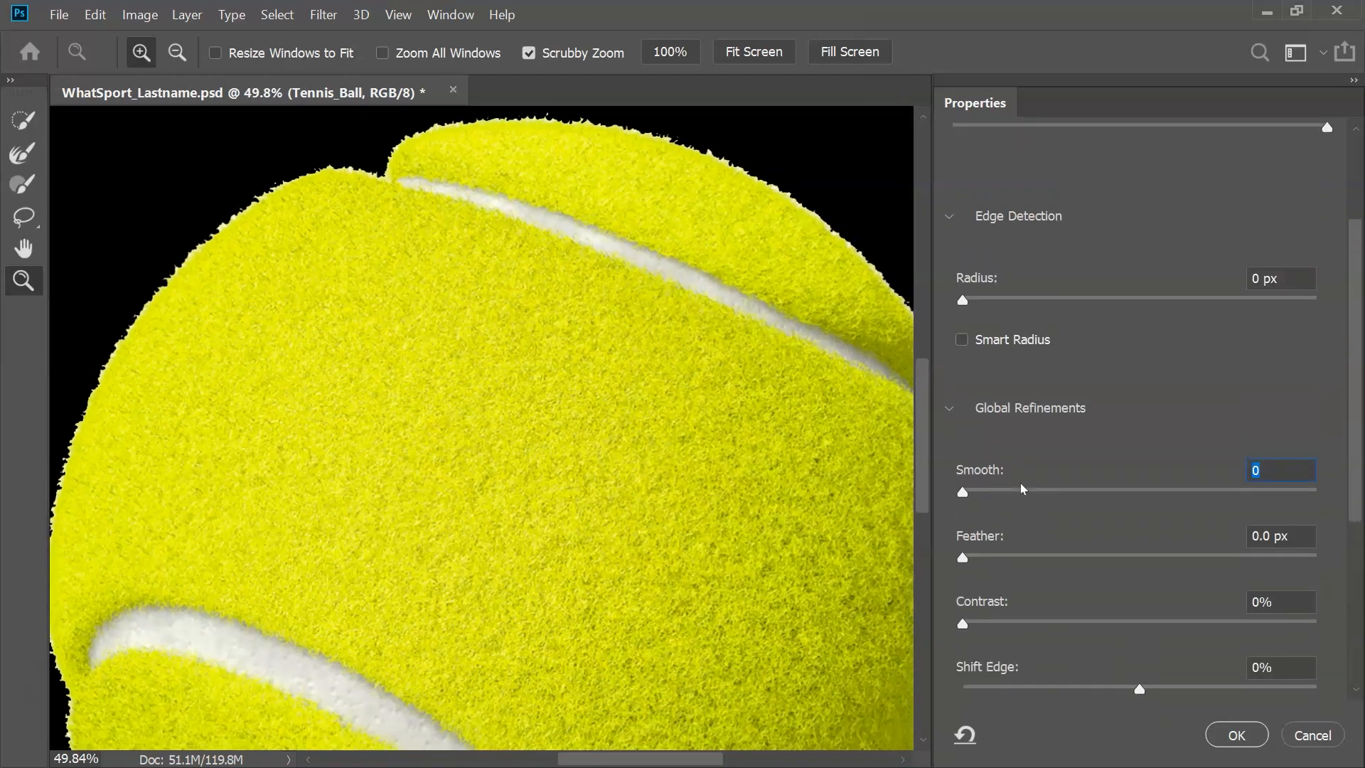
pyautogui.scroll(3, 1020, 484)
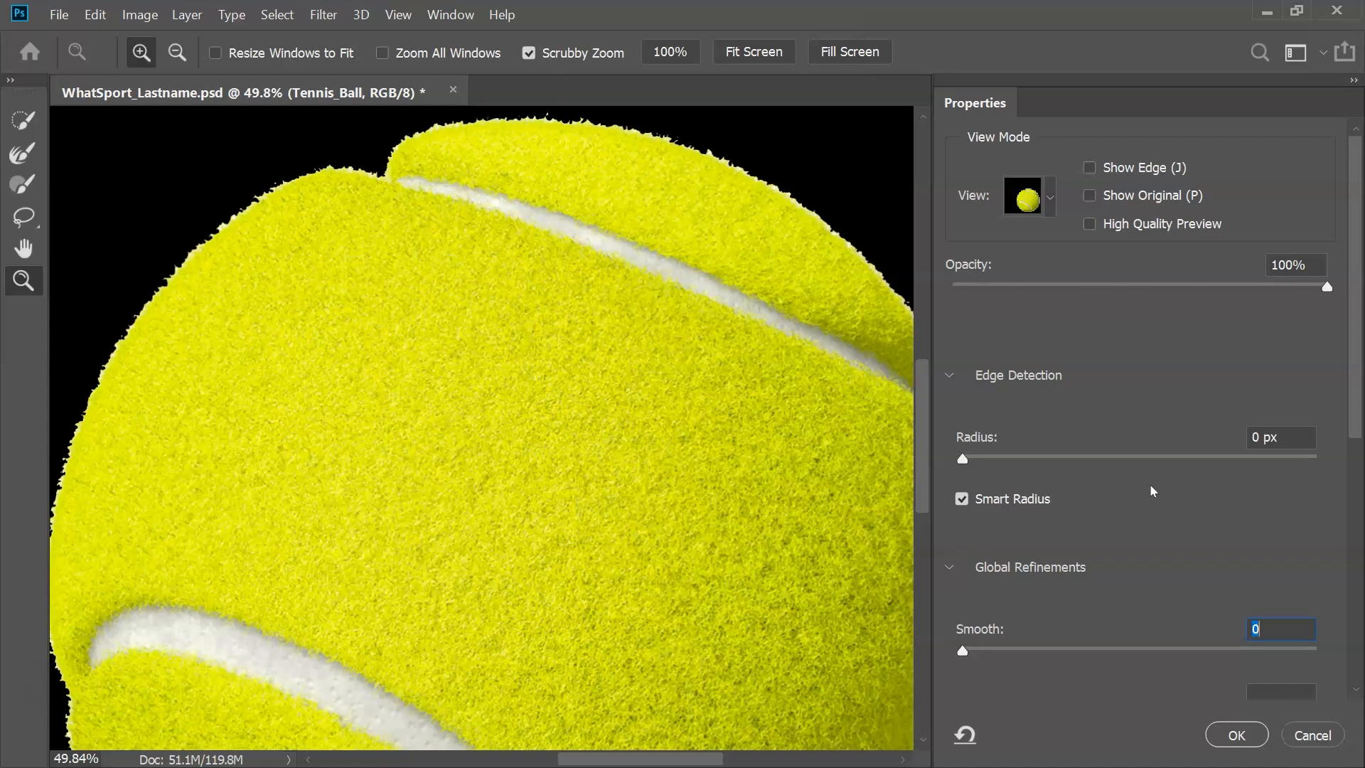
pyautogui.scroll(-4, 1161, 480)
pyautogui.scroll(-1, 1082, 452)
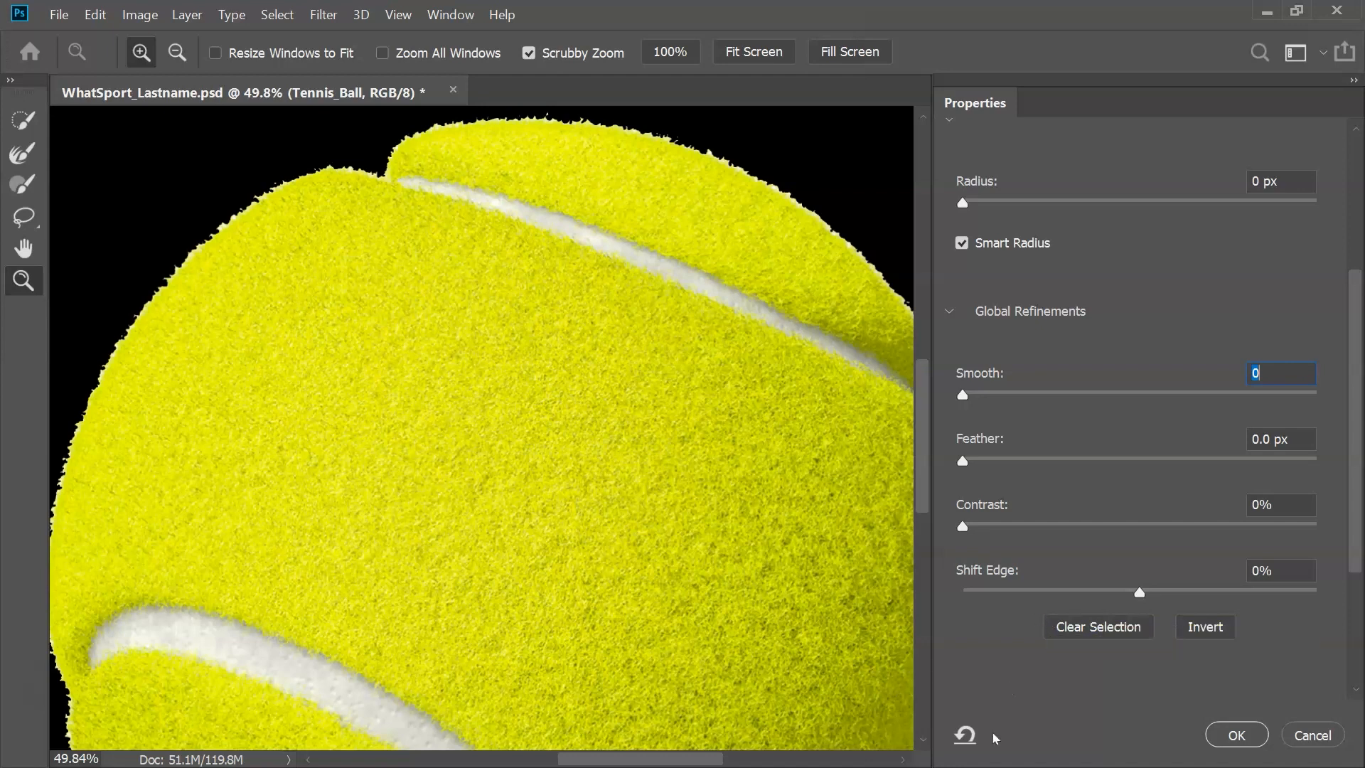
pyautogui.scroll(-3, 1003, 637)
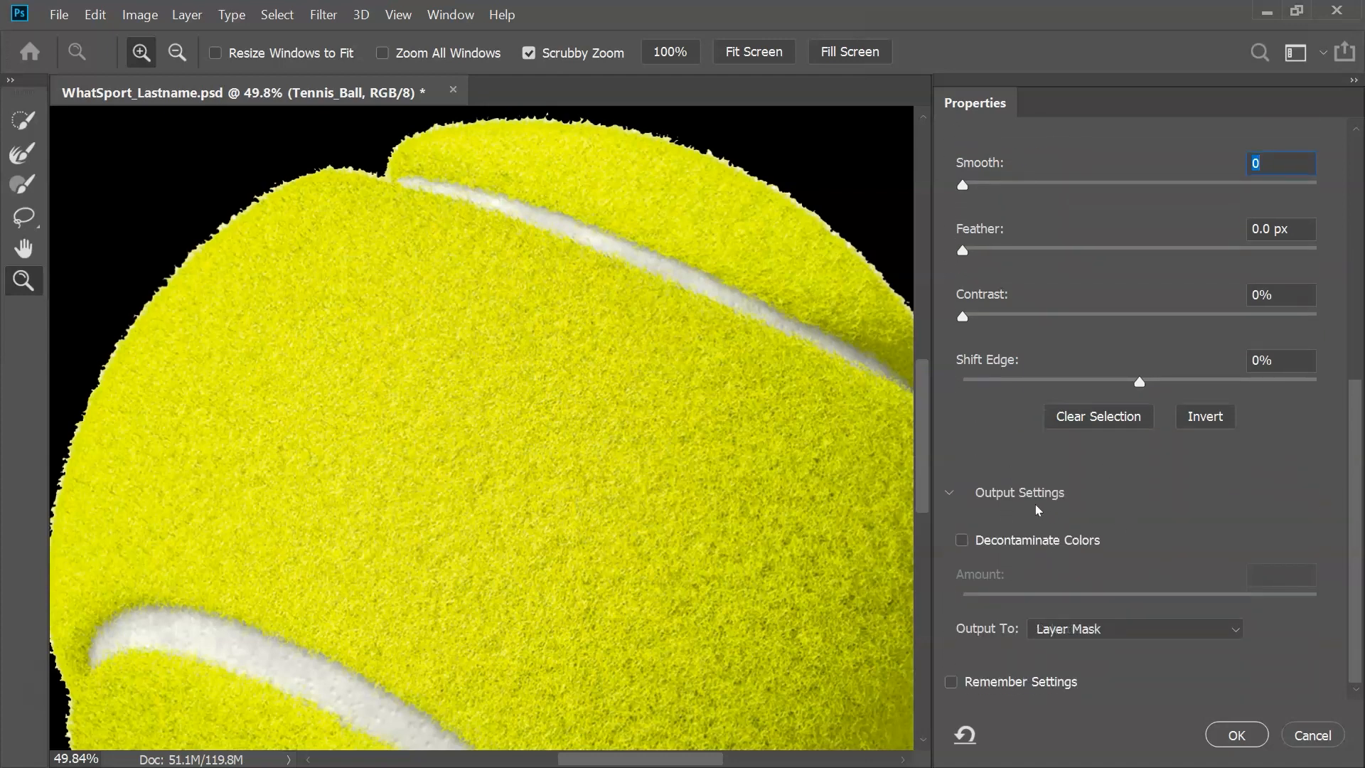
pyautogui.scroll(6, 1035, 505)
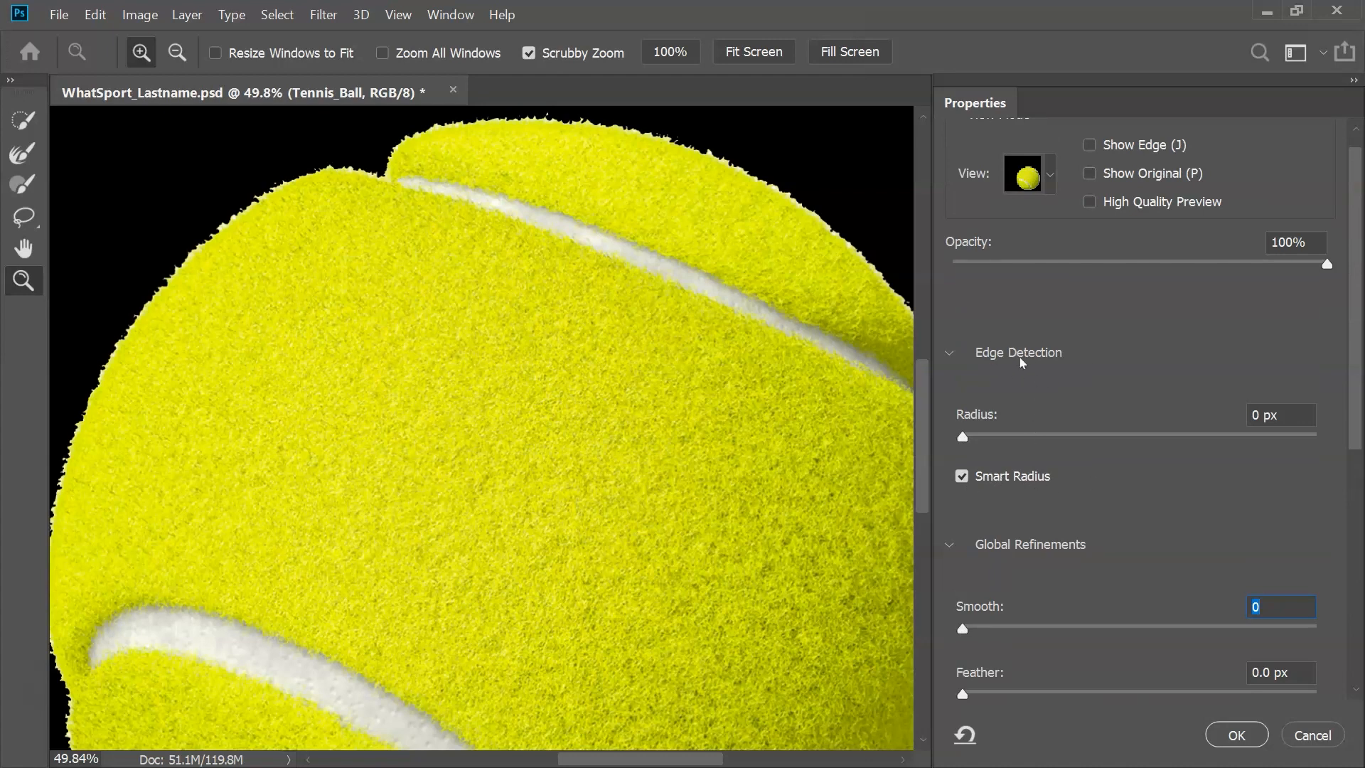
# Choose the Refine Edge Brush in add mode and set its size to 85 px
pyautogui.click(23, 154)
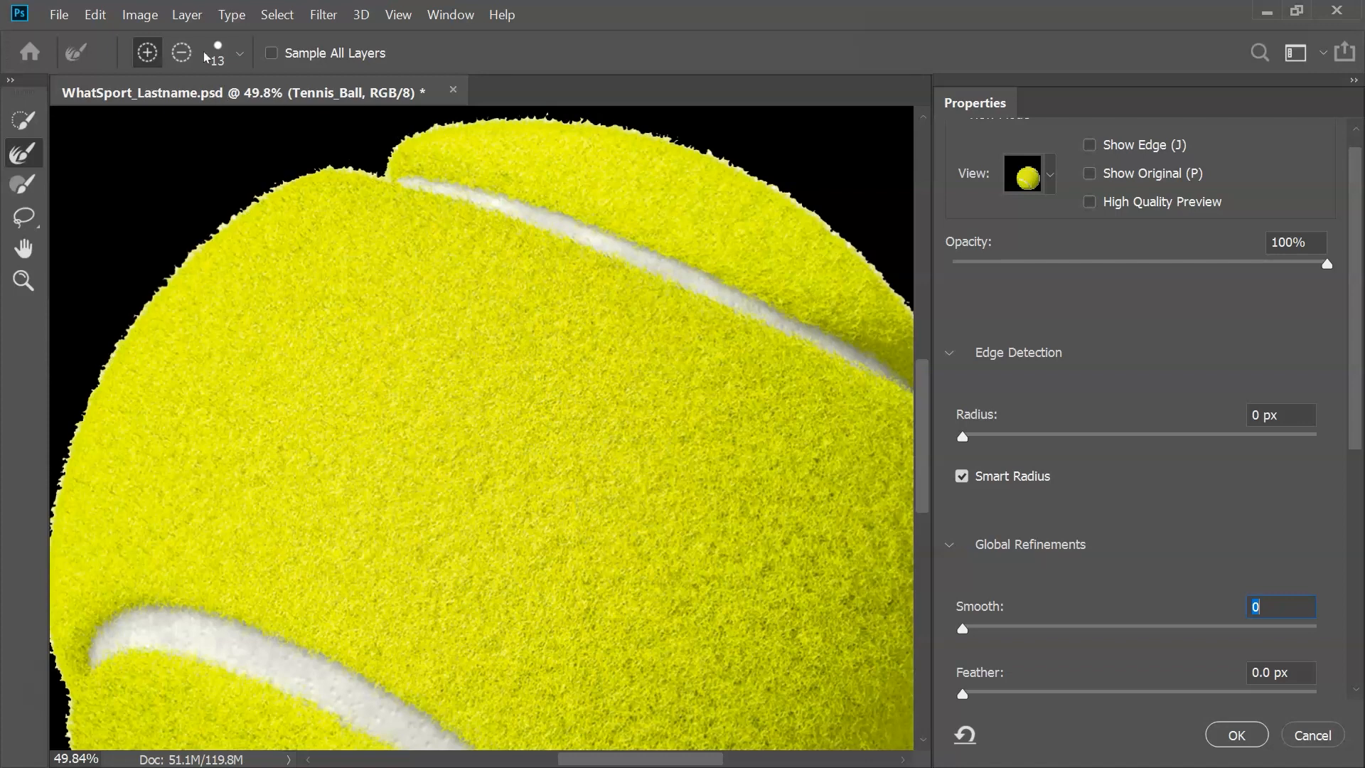
pyautogui.click(239, 55)
pyautogui.moveTo(119, 119); pyautogui.dragTo(144, 119)
pyautogui.click(680, 48)
pyautogui.rightClick(508, 296)
pyautogui.moveTo(569, 348); pyautogui.dragTo(651, 348)
pyautogui.click(650, 348)
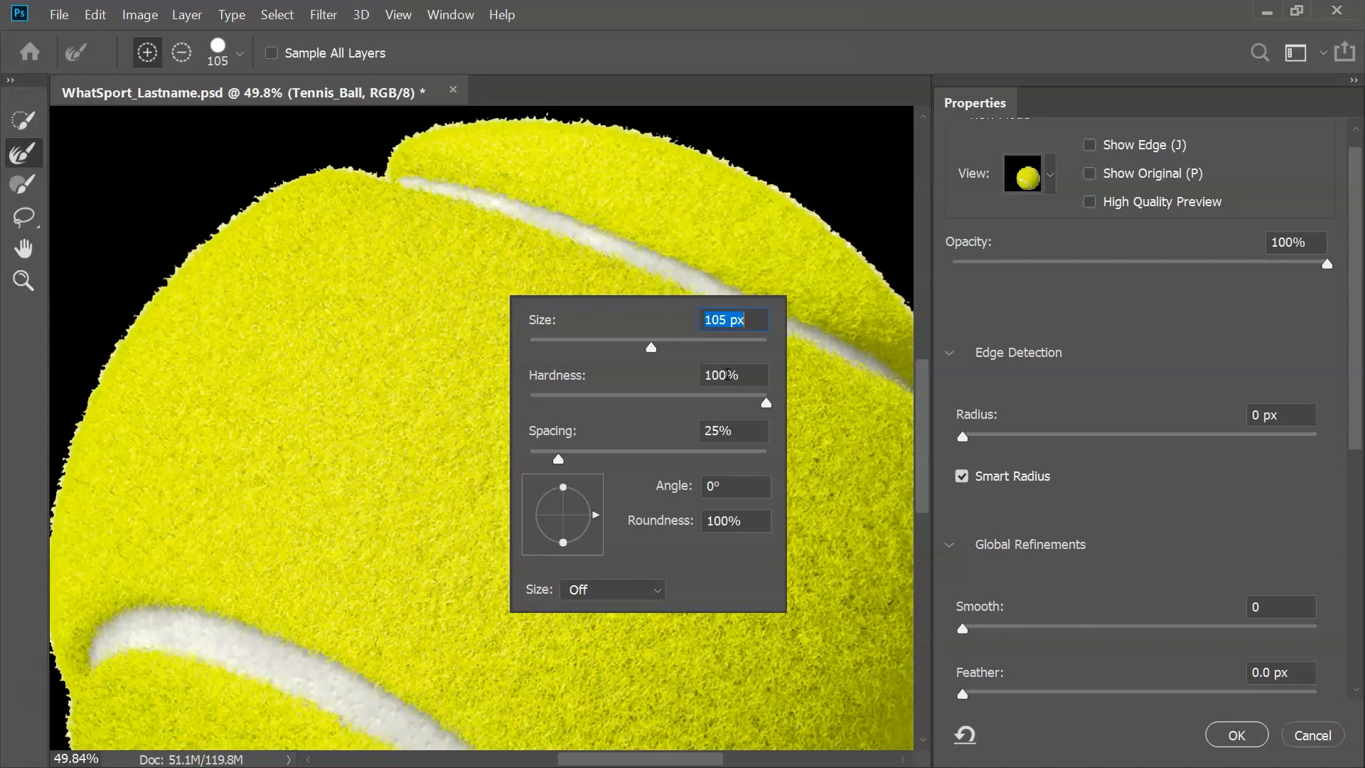
pyautogui.moveTo(650, 348); pyautogui.dragTo(641, 348)
pyautogui.write('85')
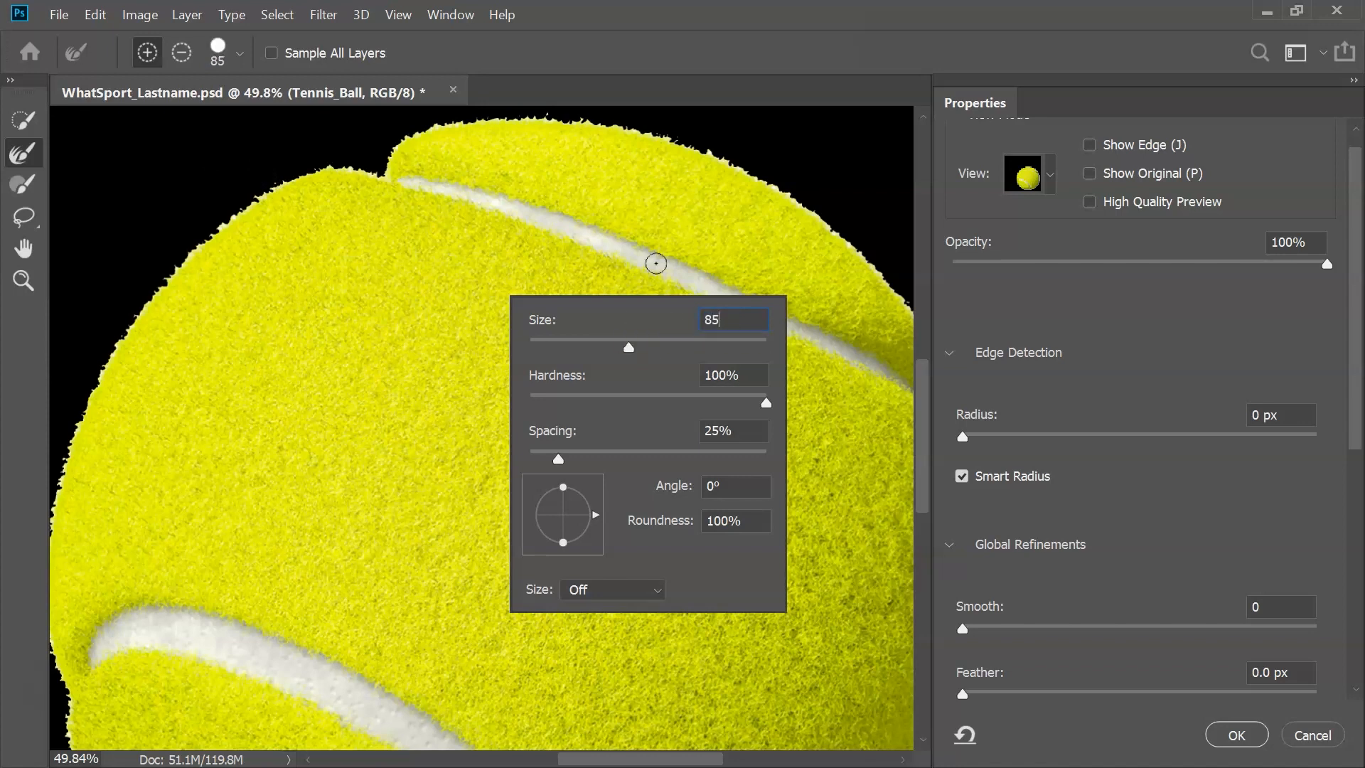
pyautogui.click(656, 263)
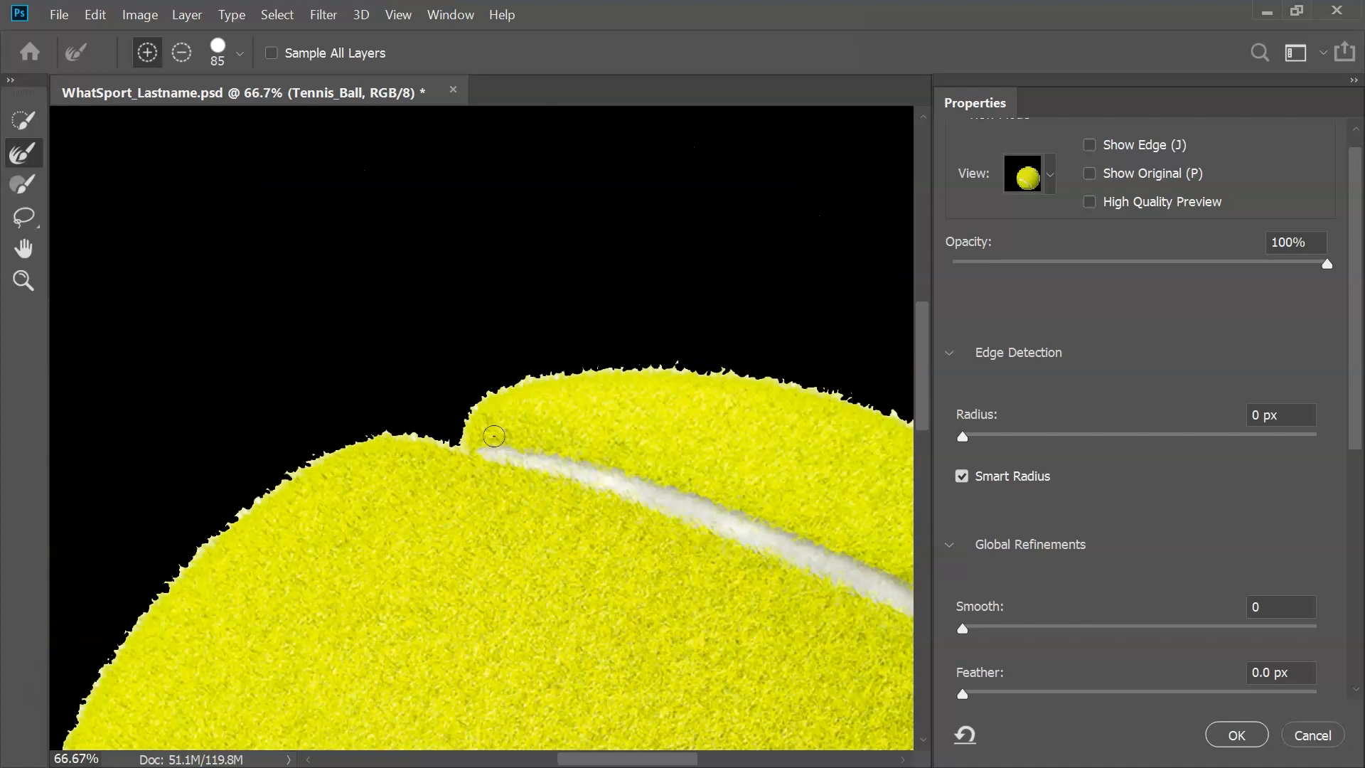
# Reduce the Refine Edge Brush size to 70 px for working on the ball's edge at 100% zoom
pyautogui.hotkey('ctrl', '+')
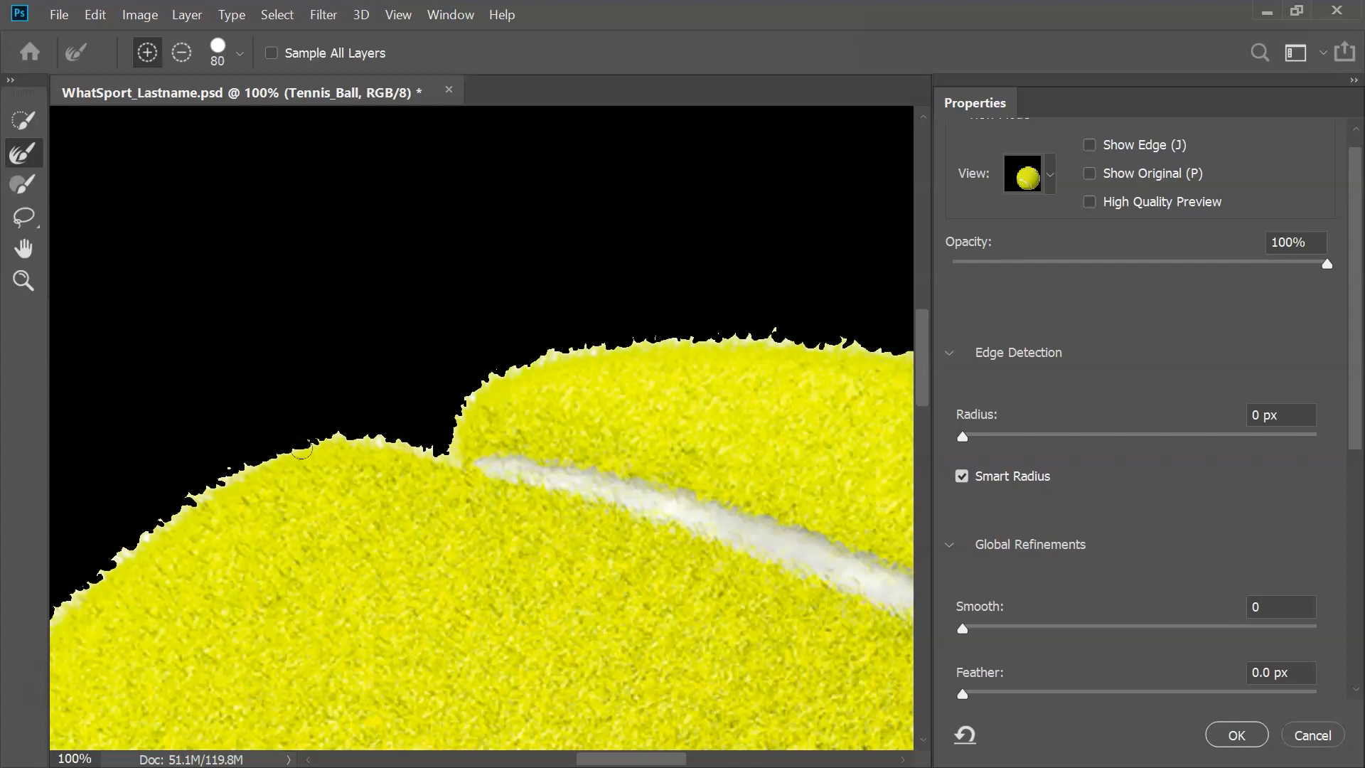
pyautogui.press('[')
pyautogui.press('[')
pyautogui.press(']')
pyautogui.rightClick(301, 450)
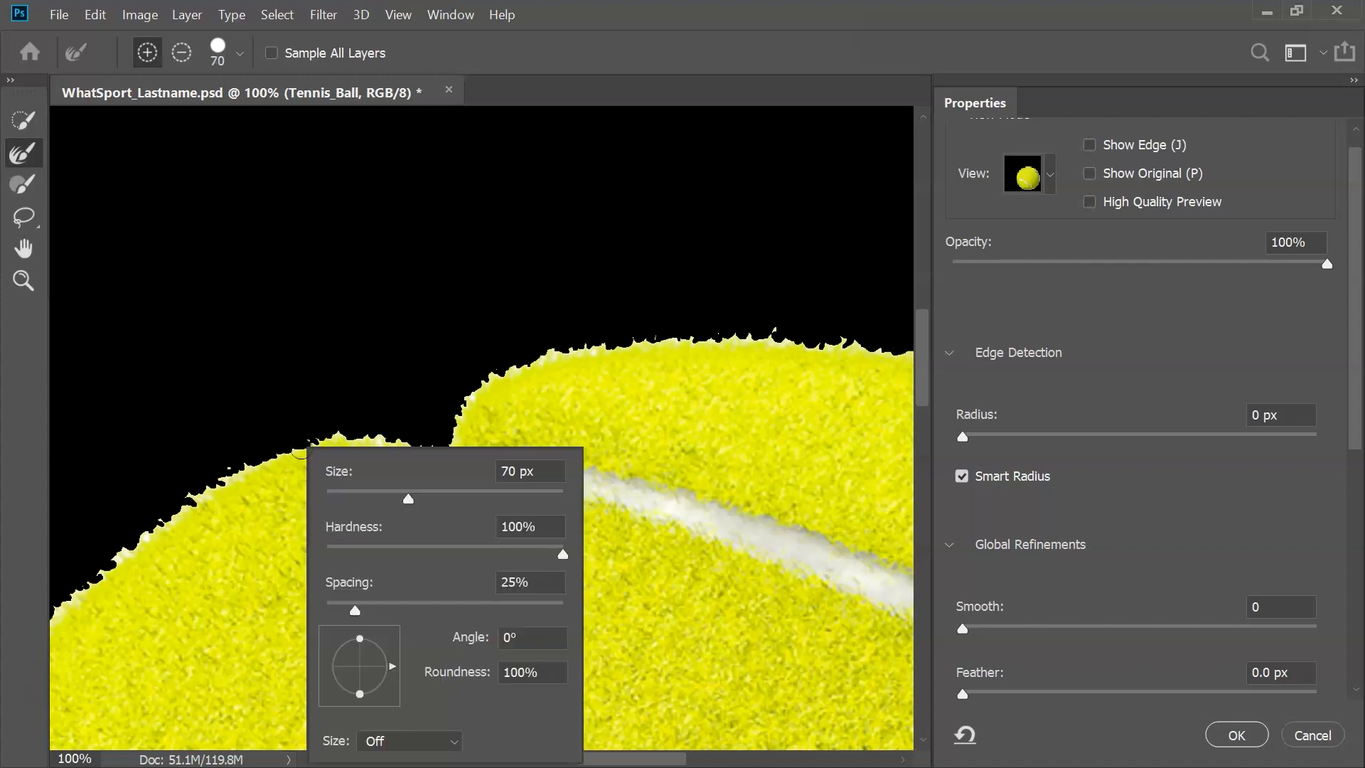
pyautogui.click(496, 471)
pyautogui.press('Return')
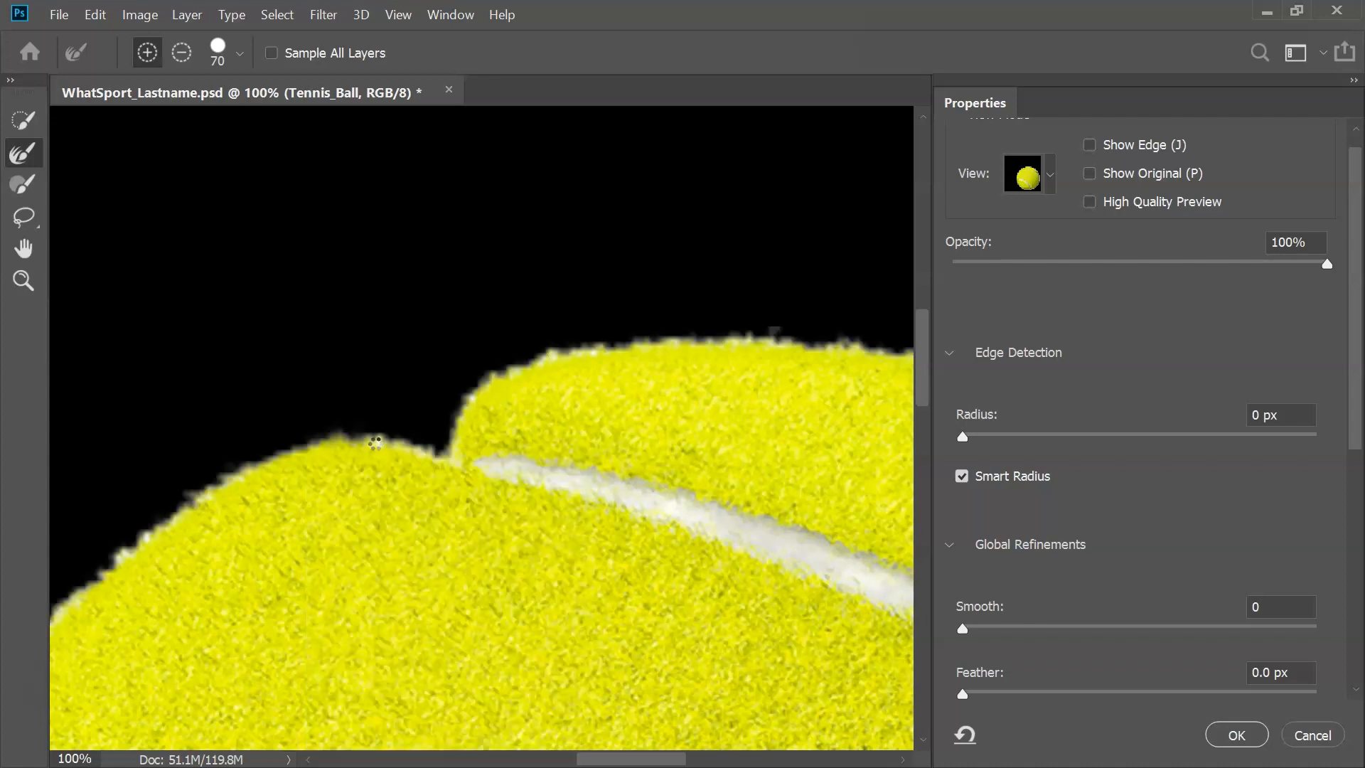
# Refine the fuzzy edge along the ball's upper contour and upper-left curve, undoing a trial stroke over the white seam
pyautogui.moveTo(407, 446)
pyautogui.mouseDown()
pyautogui.moveTo(321, 441)
pyautogui.moveTo(168, 522)
pyautogui.mouseUp()
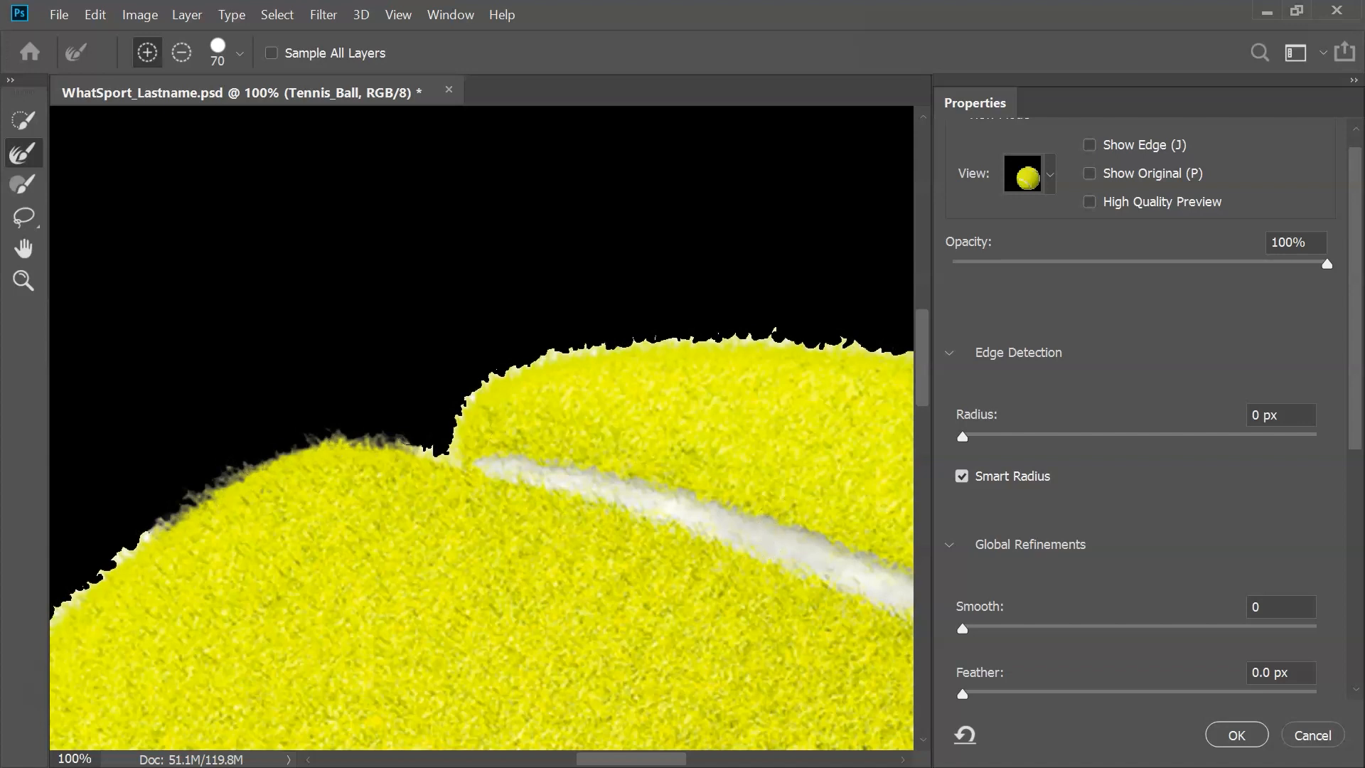
pyautogui.moveTo(477, 462); pyautogui.dragTo(665, 508)
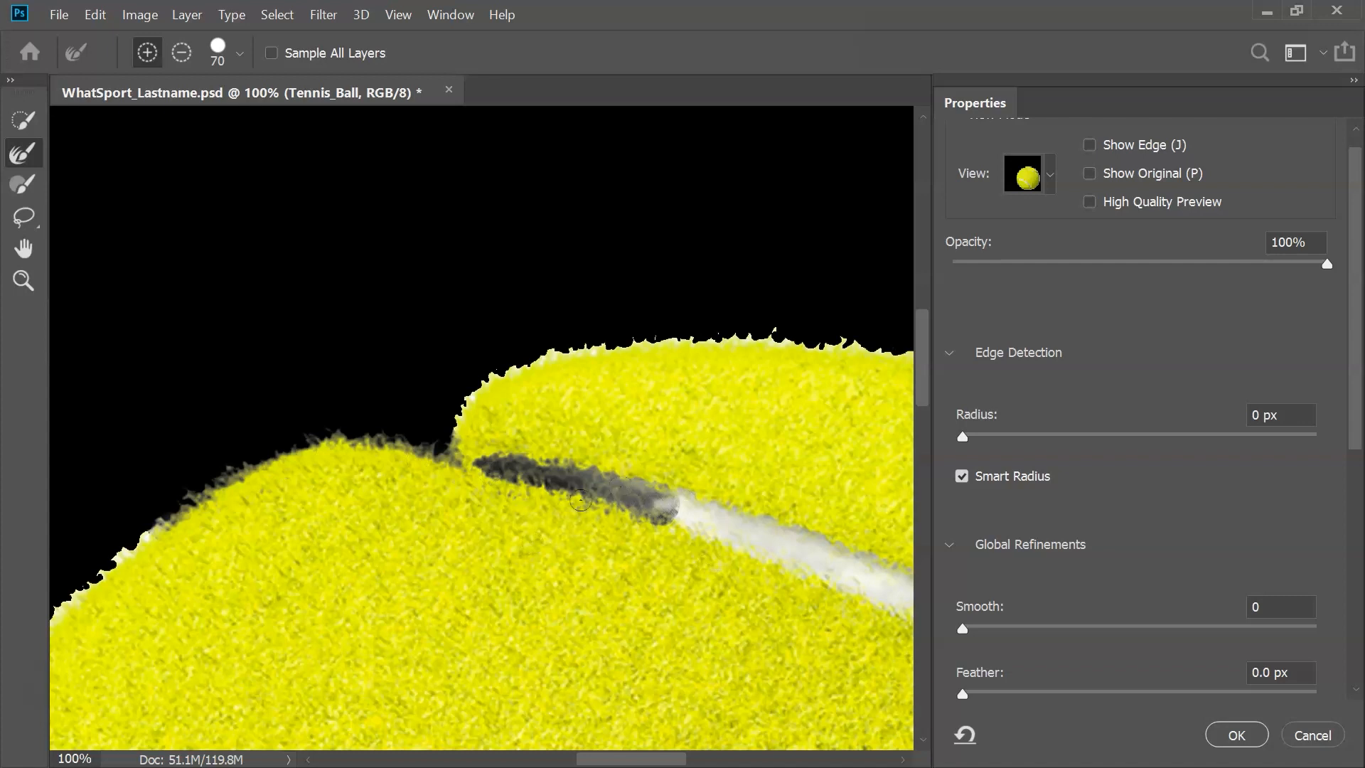
pyautogui.hotkey('ctrl', 'z')
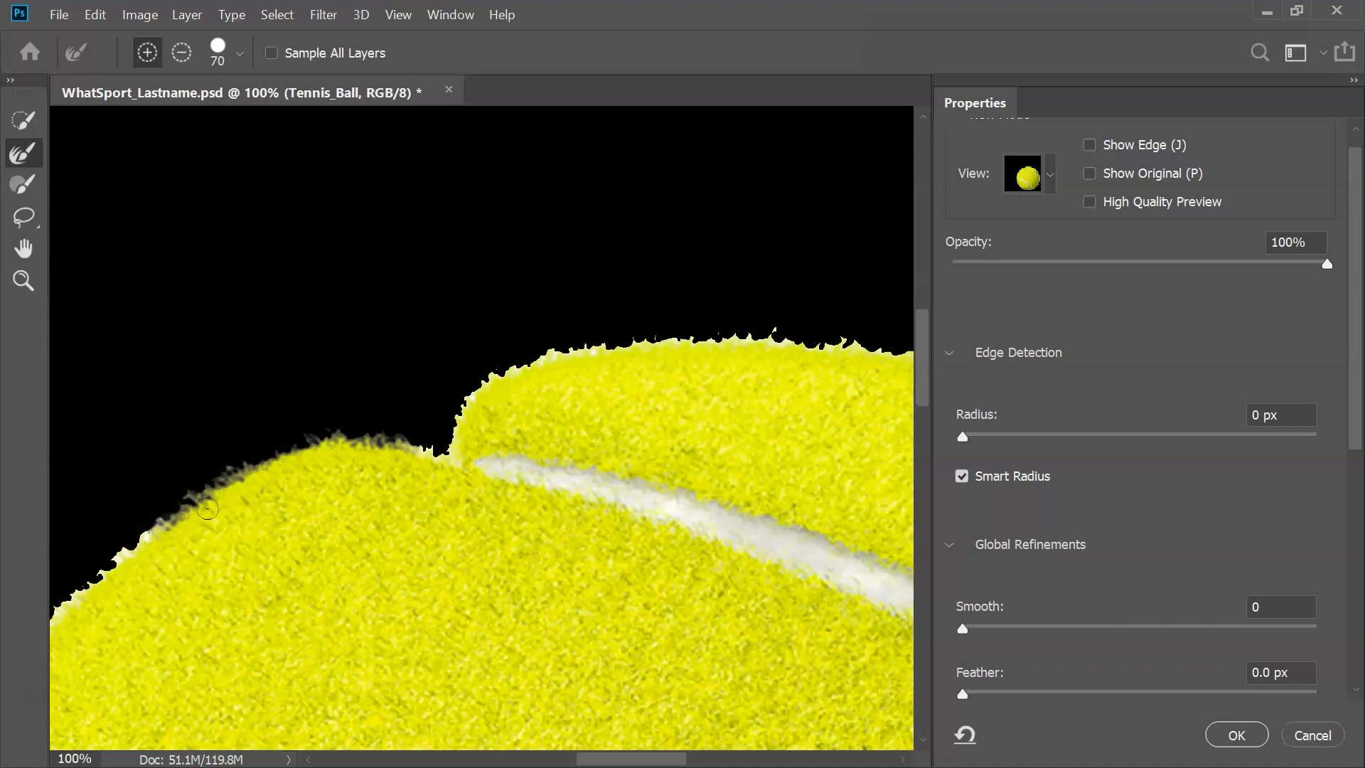
pyautogui.moveTo(411, 444)
pyautogui.mouseDown()
pyautogui.moveTo(451, 431)
pyautogui.moveTo(529, 359)
pyautogui.moveTo(863, 348)
pyautogui.mouseUp()
pyautogui.moveTo(177, 518); pyautogui.dragTo(57, 617)
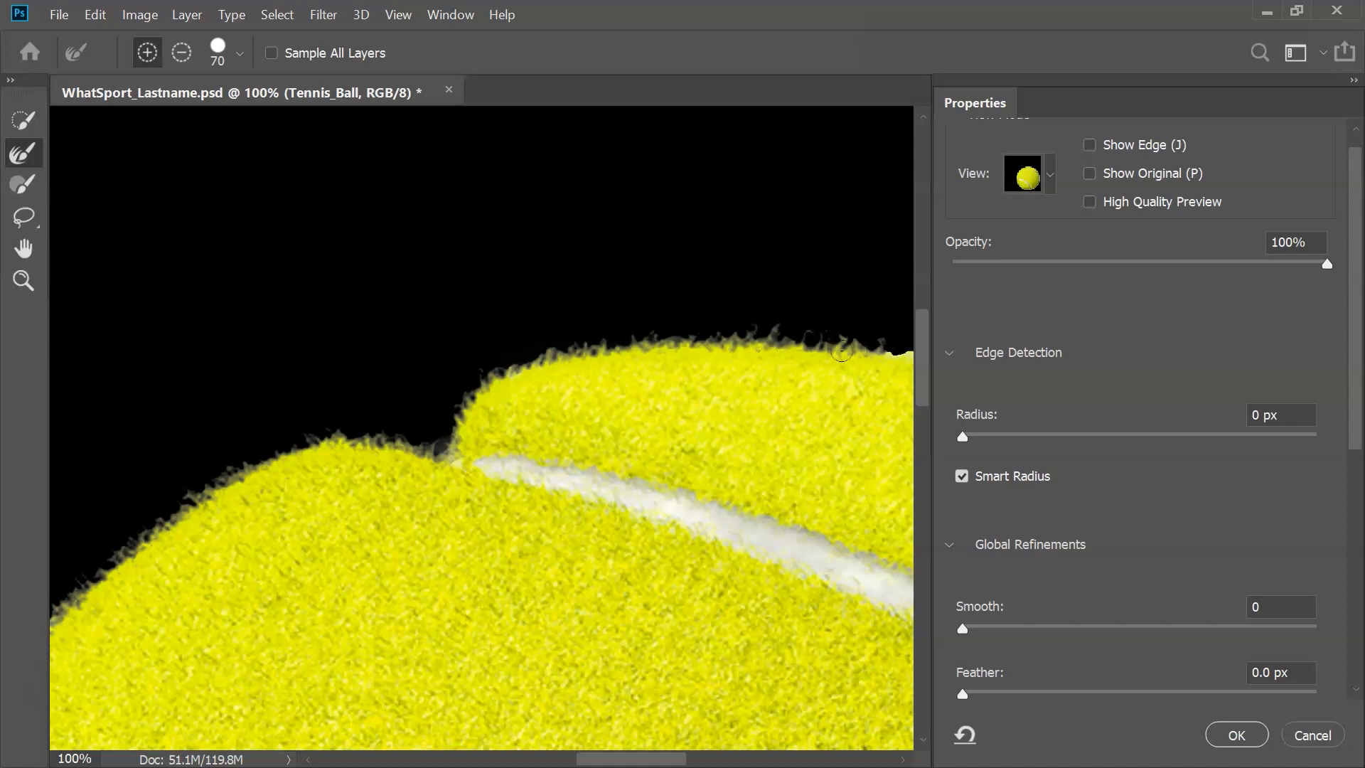
# Refine the missed spots and the remaining fringe along the top-right curve of the tennis ball
pyautogui.moveTo(844, 424); pyautogui.dragTo(579, 441)
pyautogui.moveTo(661, 381)
pyautogui.mouseDown()
pyautogui.moveTo(704, 388)
pyautogui.moveTo(700, 398)
pyautogui.mouseUp()
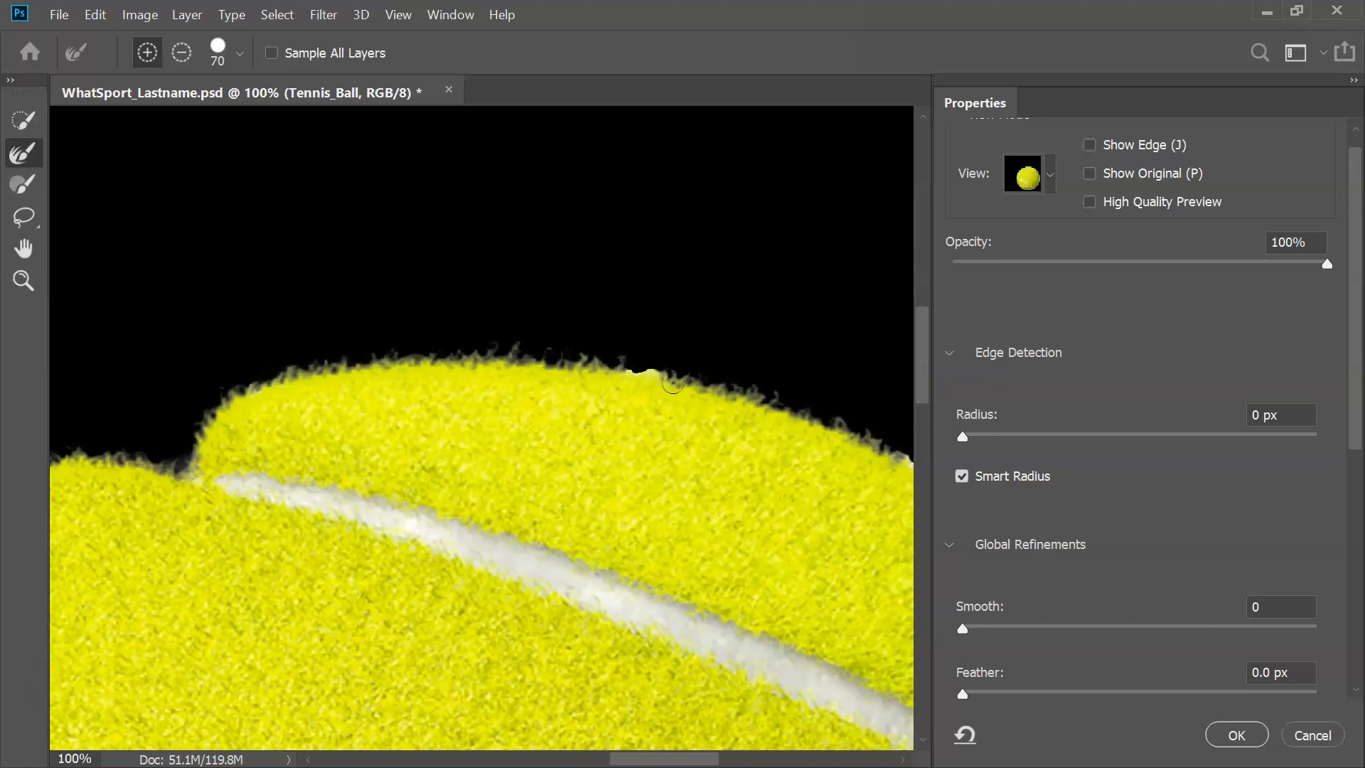
pyautogui.moveTo(613, 372); pyautogui.dragTo(639, 373)
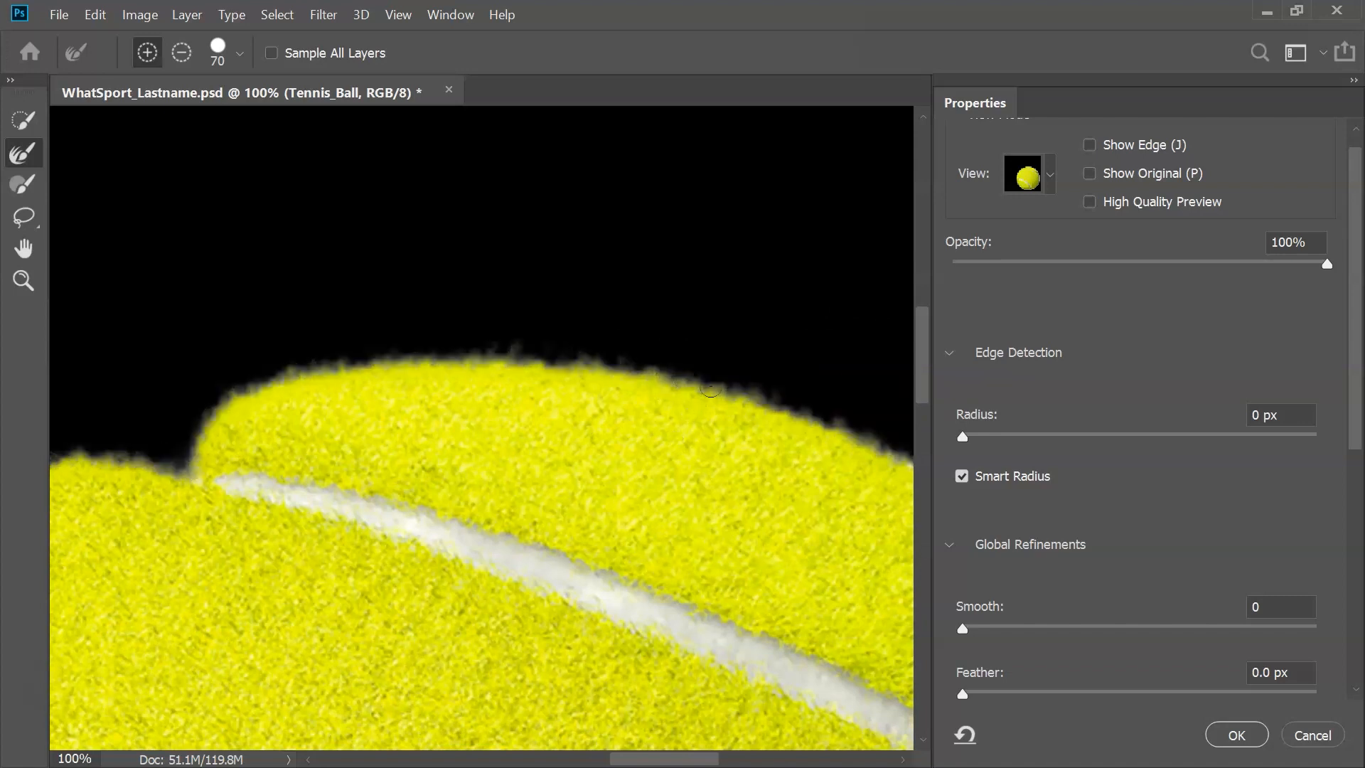
pyautogui.moveTo(807, 526); pyautogui.dragTo(390, 372)
pyautogui.moveTo(485, 454); pyautogui.dragTo(424, 442)
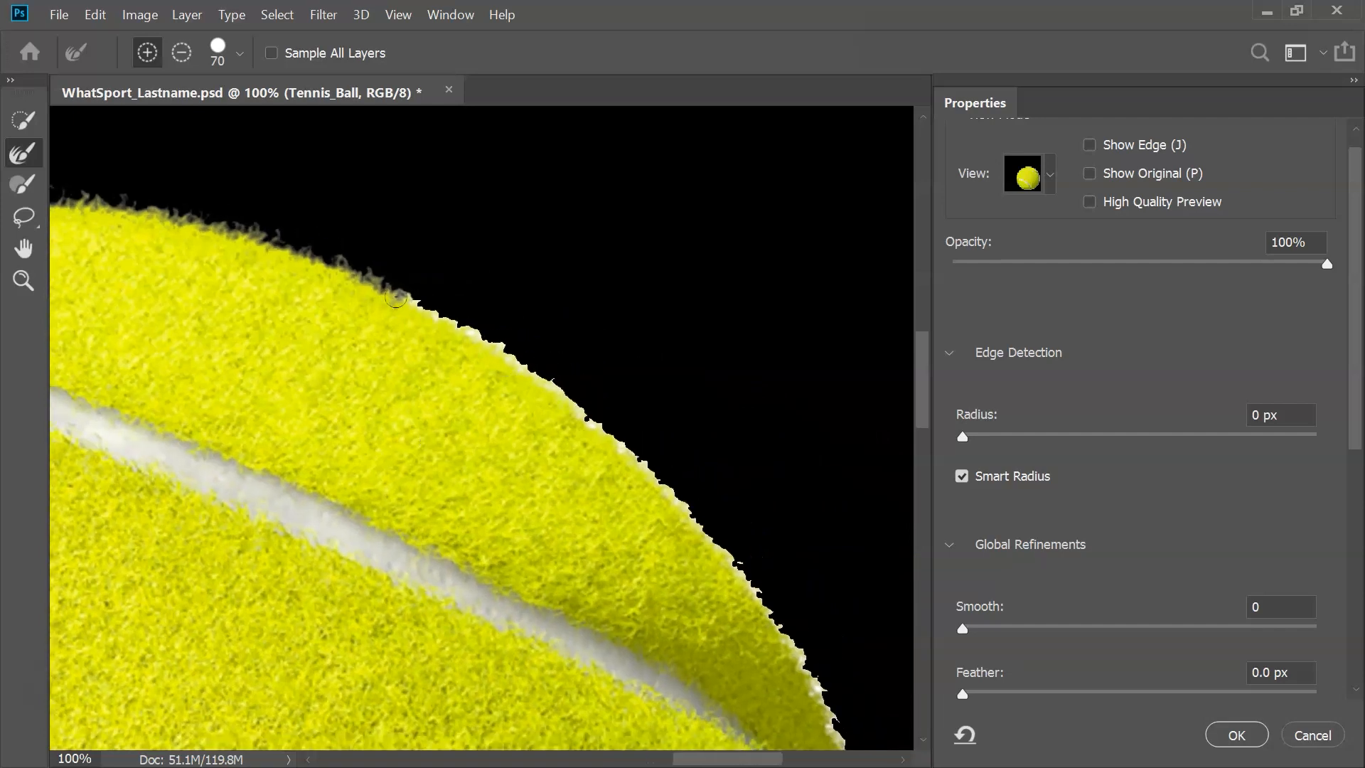
# Continue the Refine Edge Brush strokes down the ball's right side and around its underside
pyautogui.moveTo(409, 306)
pyautogui.mouseDown()
pyautogui.moveTo(619, 450)
pyautogui.moveTo(702, 534)
pyautogui.mouseUp()
pyautogui.moveTo(606, 570); pyautogui.dragTo(579, 362)
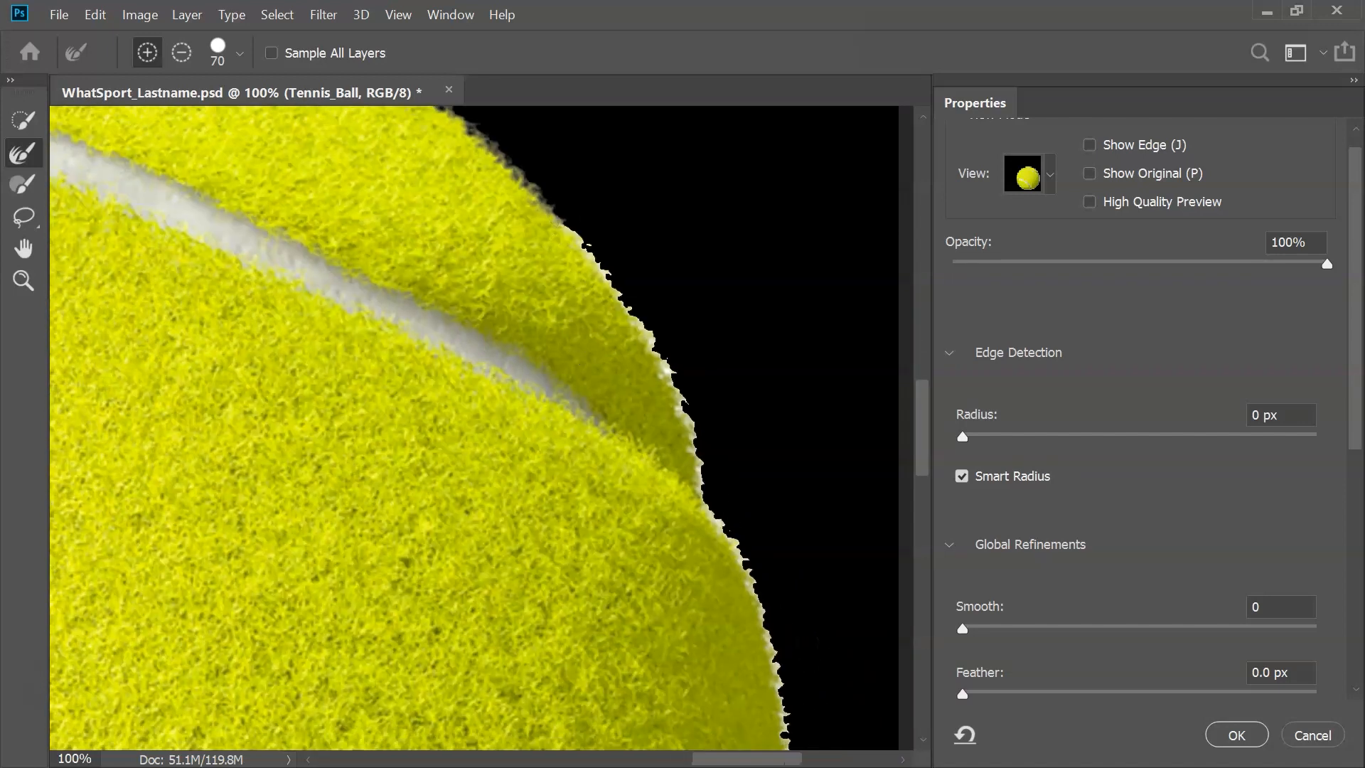
pyautogui.moveTo(565, 226); pyautogui.dragTo(781, 700)
pyautogui.moveTo(780, 700)
pyautogui.mouseDown()
pyautogui.moveTo(612, 316)
pyautogui.moveTo(594, 694)
pyautogui.mouseUp()
pyautogui.moveTo(593, 695); pyautogui.dragTo(746, 161)
pyautogui.moveTo(747, 161)
pyautogui.mouseDown()
pyautogui.moveTo(472, 656)
pyautogui.moveTo(725, 422)
pyautogui.mouseUp()
pyautogui.moveTo(625, 504); pyautogui.dragTo(309, 635)
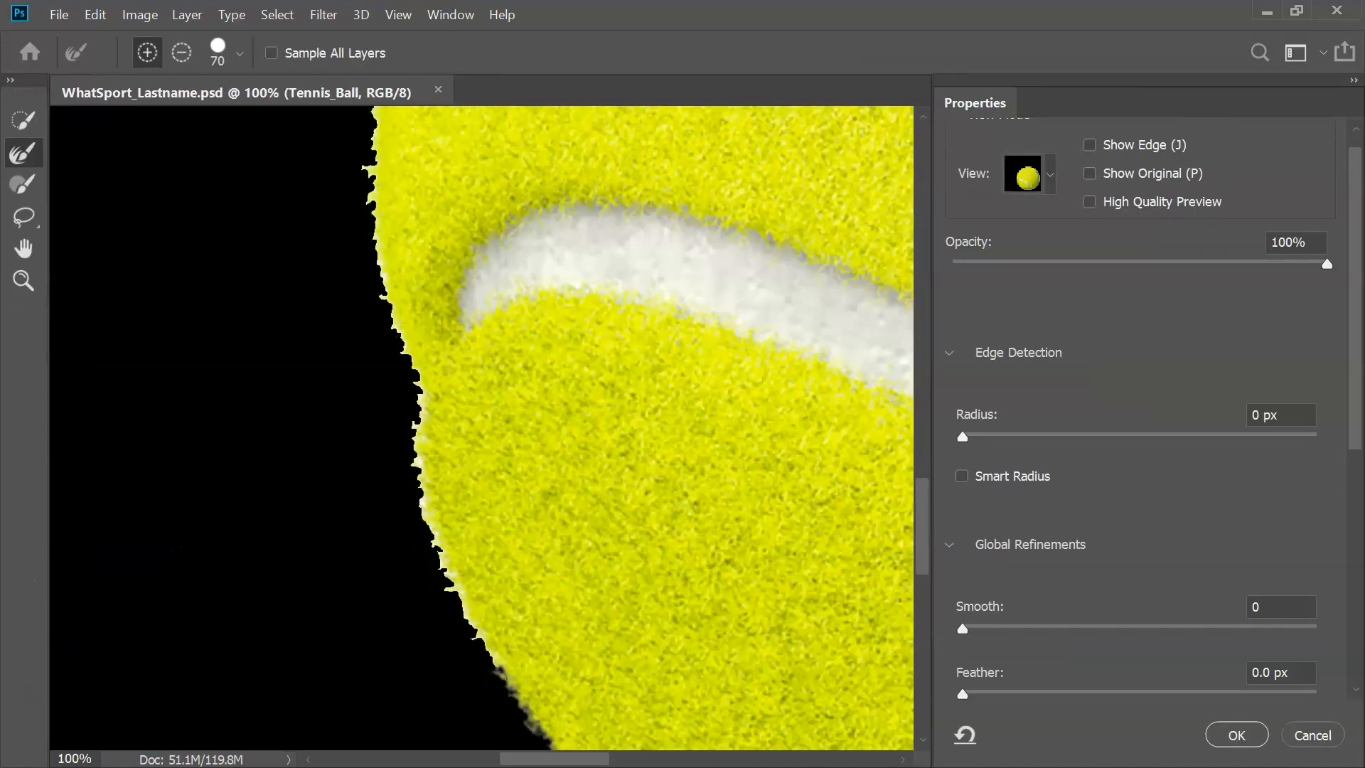
# Refine the fuzzy edge up the tennis ball's left side to complete the outline
pyautogui.moveTo(508, 683); pyautogui.dragTo(375, 142)
pyautogui.moveTo(398, 150); pyautogui.dragTo(400, 440)
pyautogui.moveTo(383, 561); pyautogui.dragTo(452, 118)
pyautogui.moveTo(530, 174); pyautogui.dragTo(429, 449)
pyautogui.moveTo(349, 391); pyautogui.dragTo(533, 117)
# Review the refined edge around the top of the tennis ball at 50% and up close, along with the refinement and output settings
pyautogui.hotkey('ctrl', '-')
pyautogui.hotkey('ctrl', '-')
pyautogui.moveTo(817, 540)
pyautogui.mouseDown()
pyautogui.moveTo(709, 655)
pyautogui.moveTo(557, 516)
pyautogui.mouseUp()
pyautogui.scroll(-5, 1063, 523)
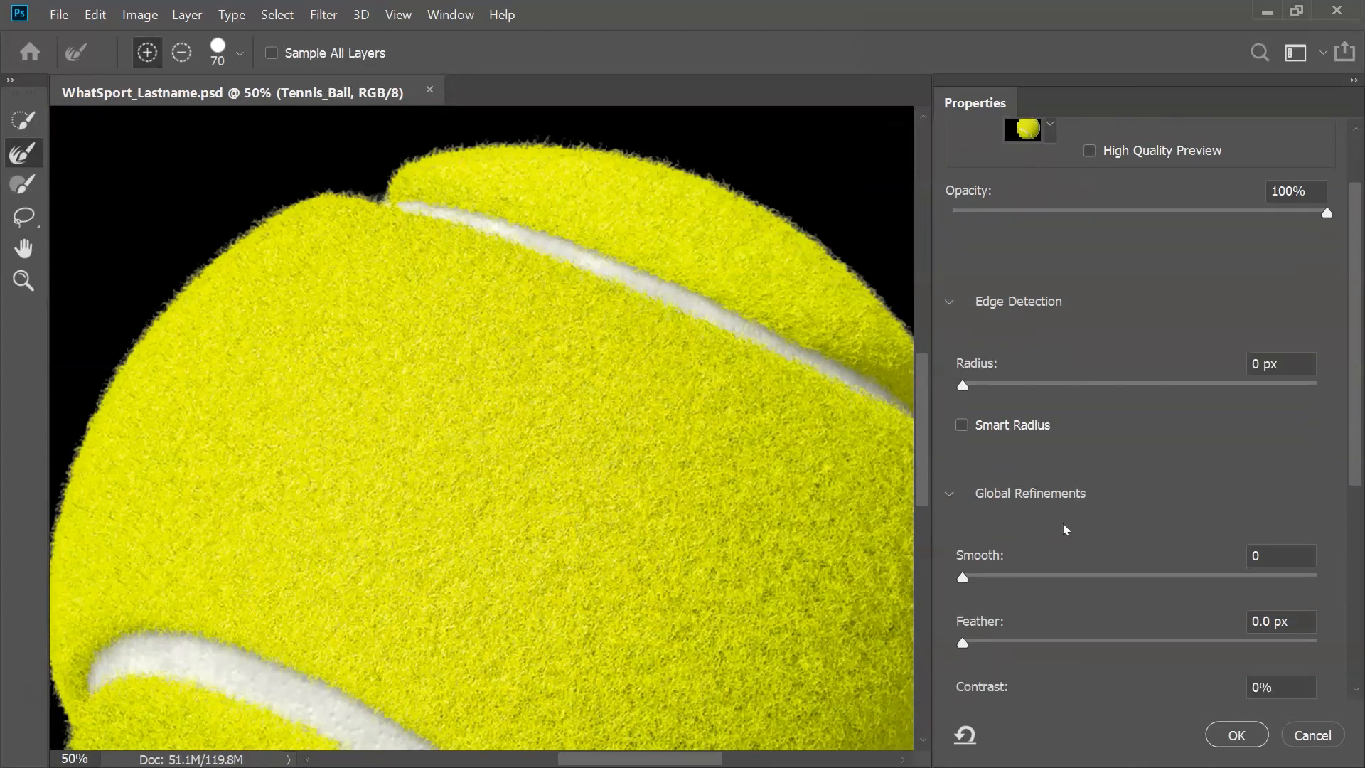
pyautogui.scroll(-1, 1092, 569)
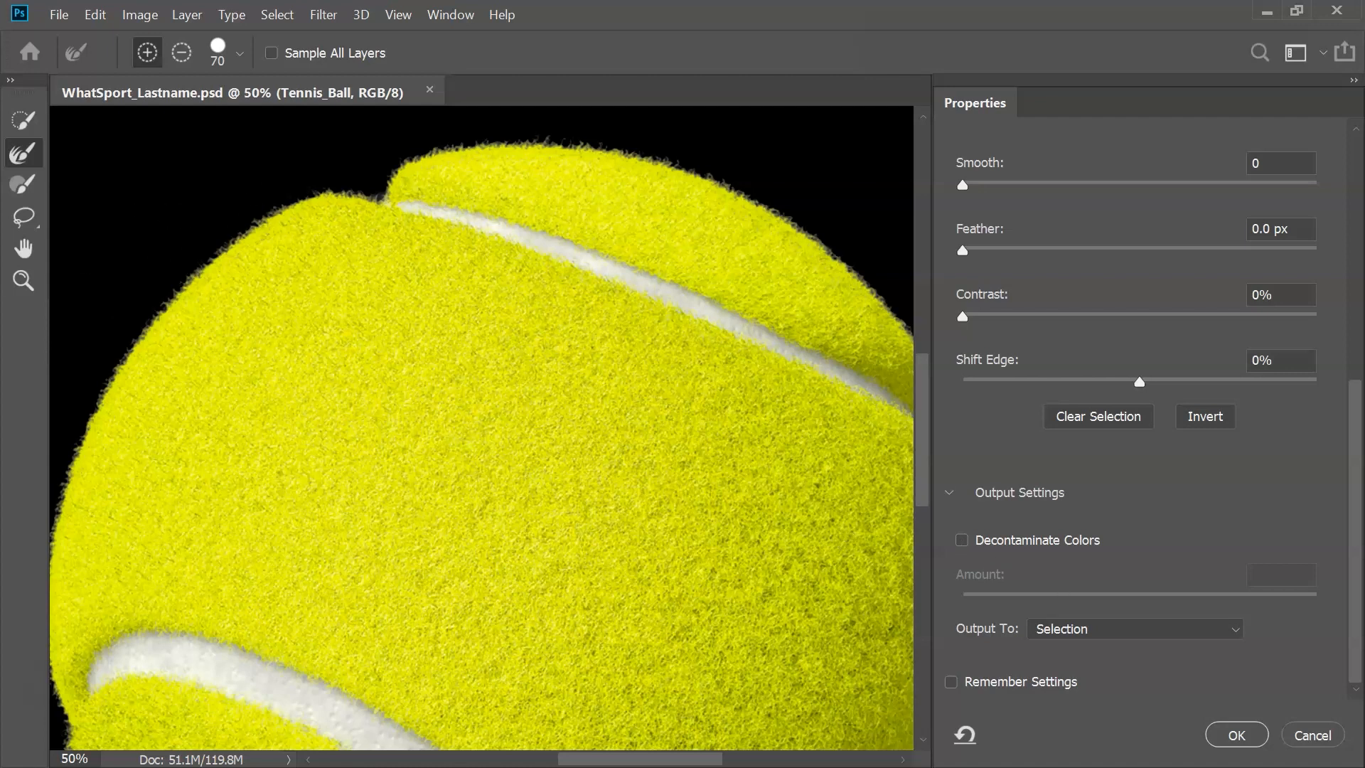
pyautogui.press('z')
pyautogui.moveTo(242, 231); pyautogui.dragTo(271, 239)
pyautogui.moveTo(284, 285); pyautogui.dragTo(371, 419)
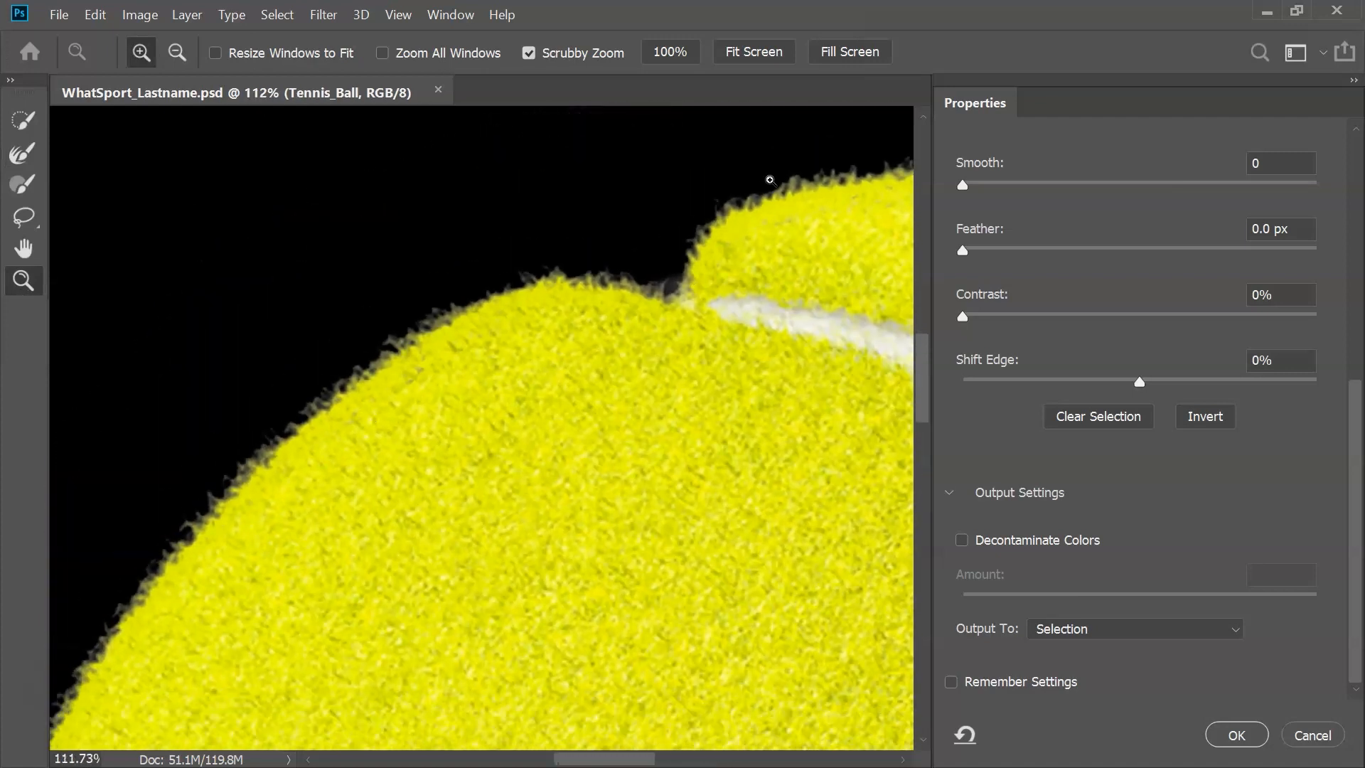
# Decontaminate the tennis ball's edge colors at 100% and output the selection as a new layer with layer mask
pyautogui.click(1058, 542)
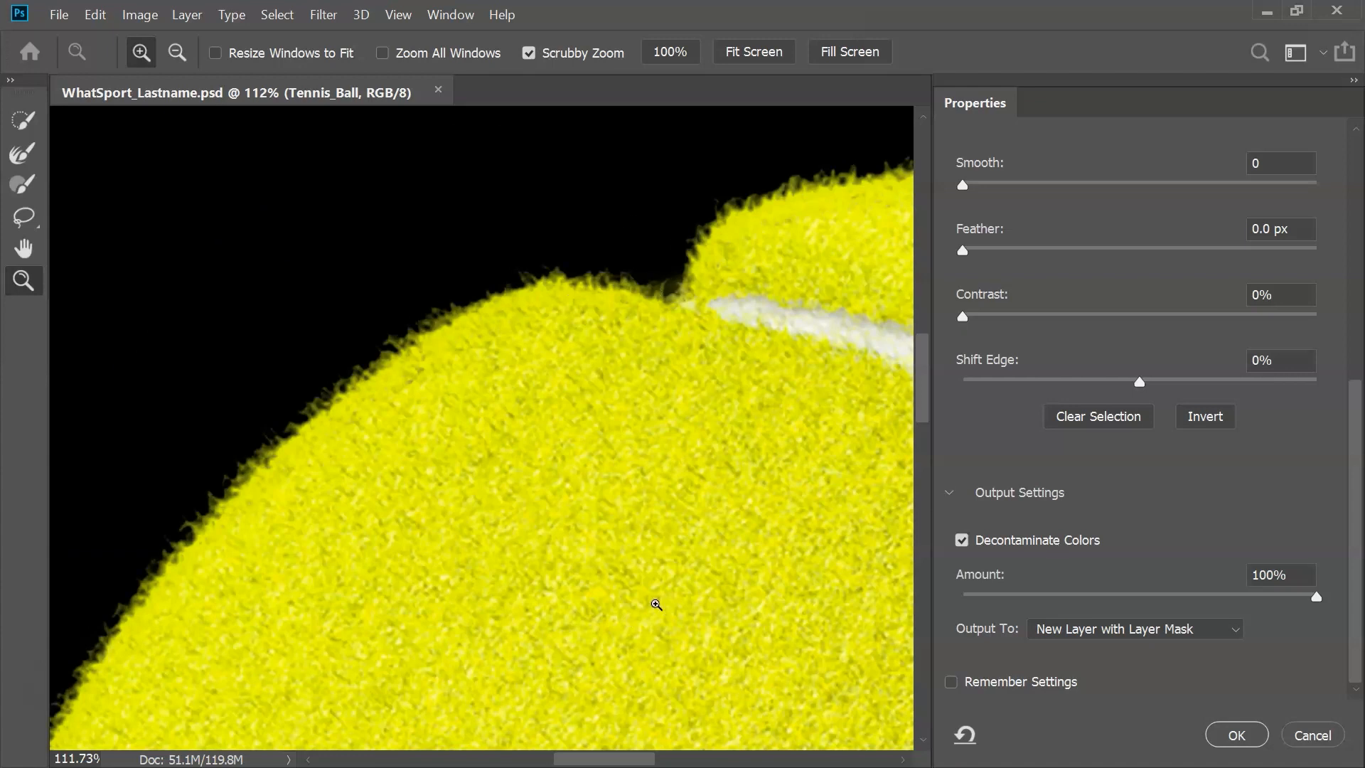
pyautogui.scroll(-5, 656, 604)
pyautogui.moveTo(722, 625); pyautogui.dragTo(437, 322)
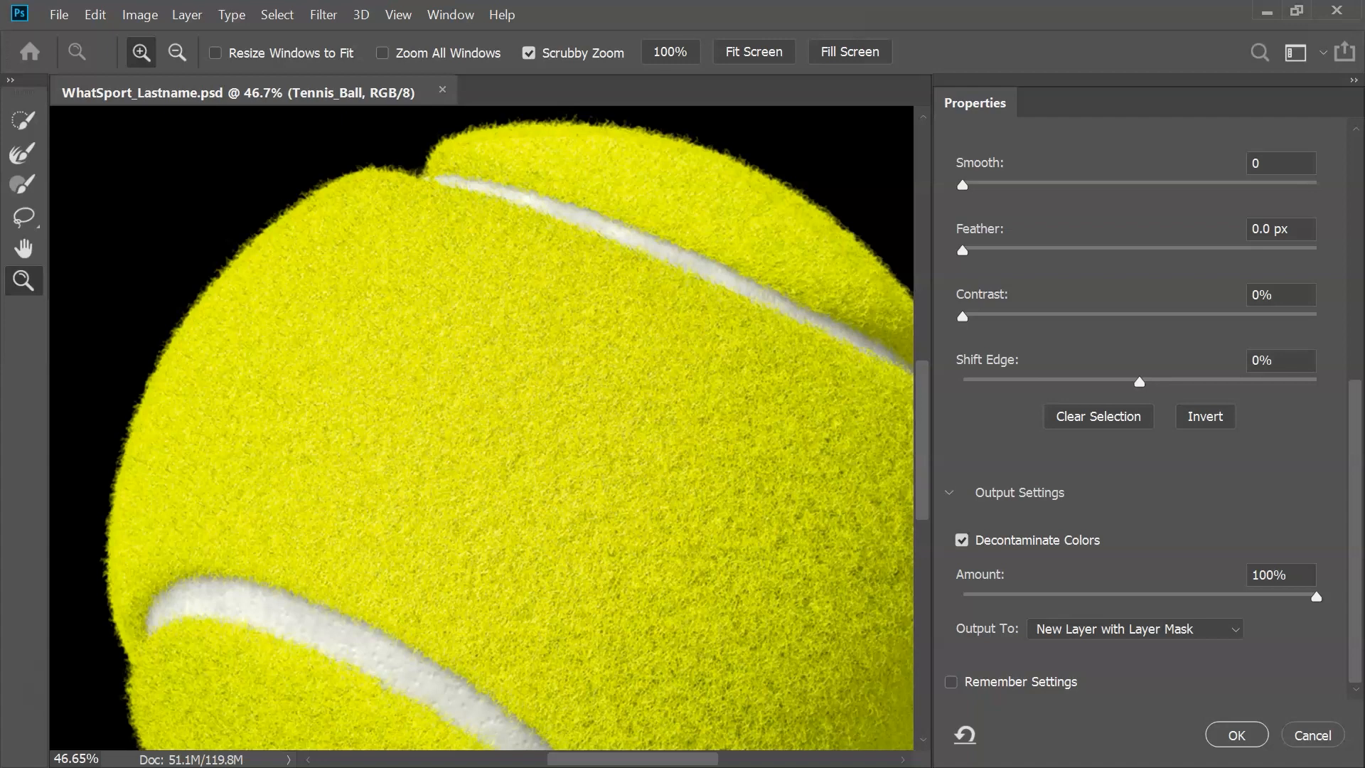
pyautogui.click(1077, 636)
pyautogui.click(1093, 704)
pyautogui.click(1235, 739)
pyautogui.click(1043, 280)
pyautogui.click(1043, 280)
pyautogui.click(1043, 280)
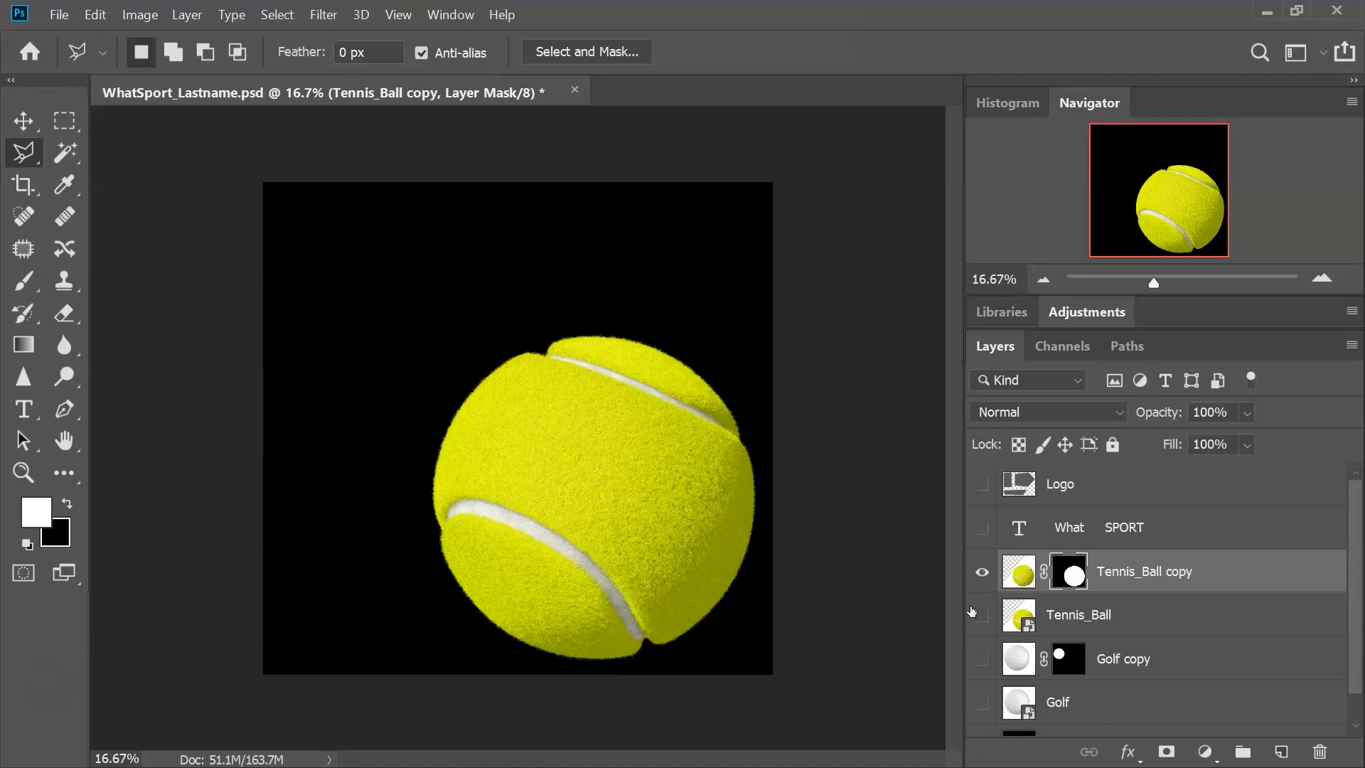
# Turn on the visibility of the Golf copy layer and the What SPORT text layer
pyautogui.click(982, 659)
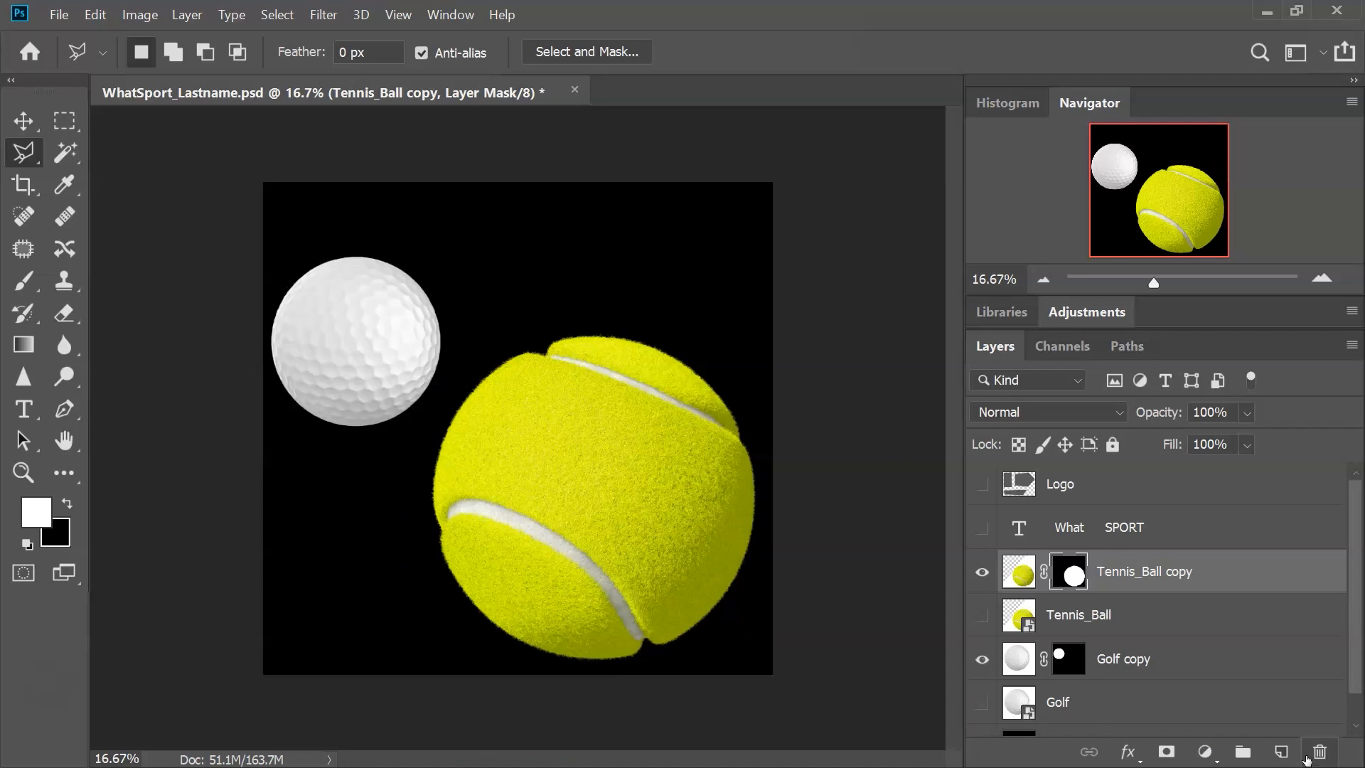
pyautogui.click(1110, 659)
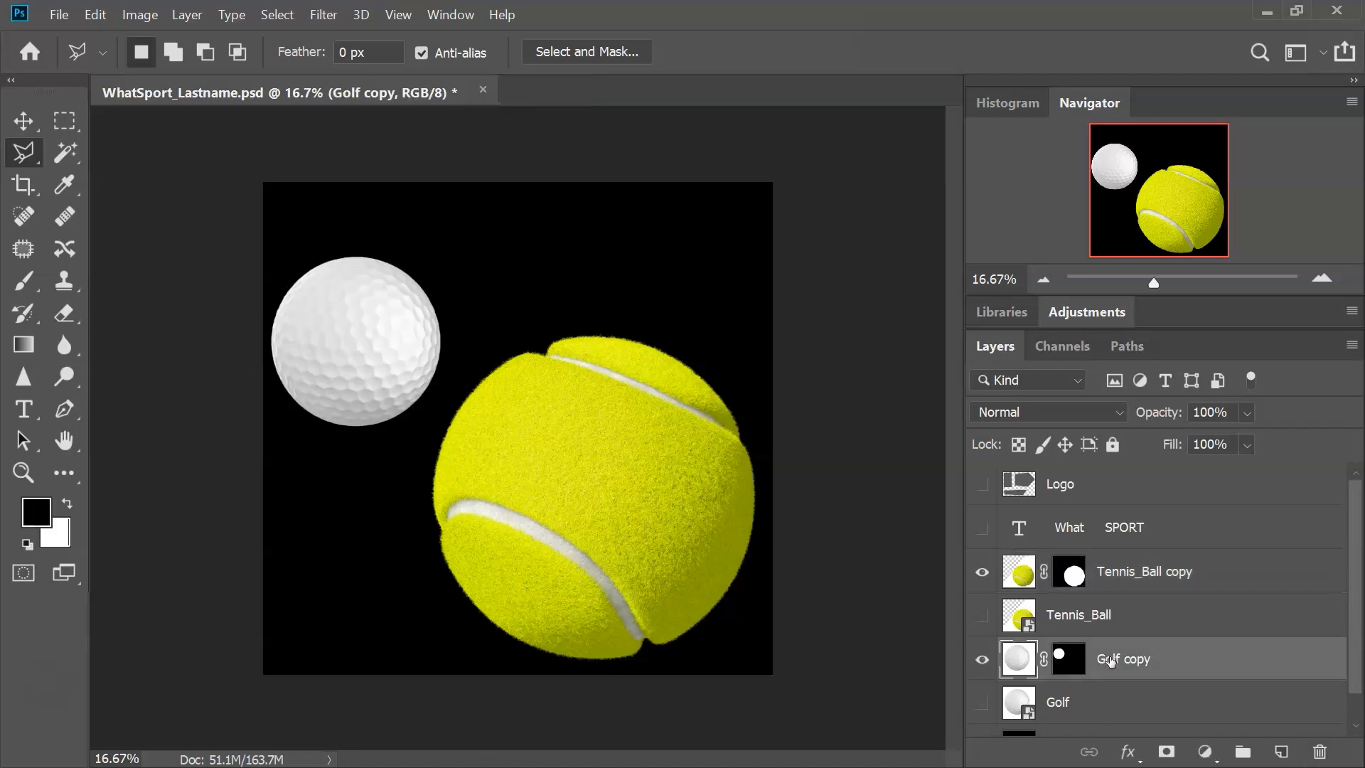
pyautogui.click(1125, 578)
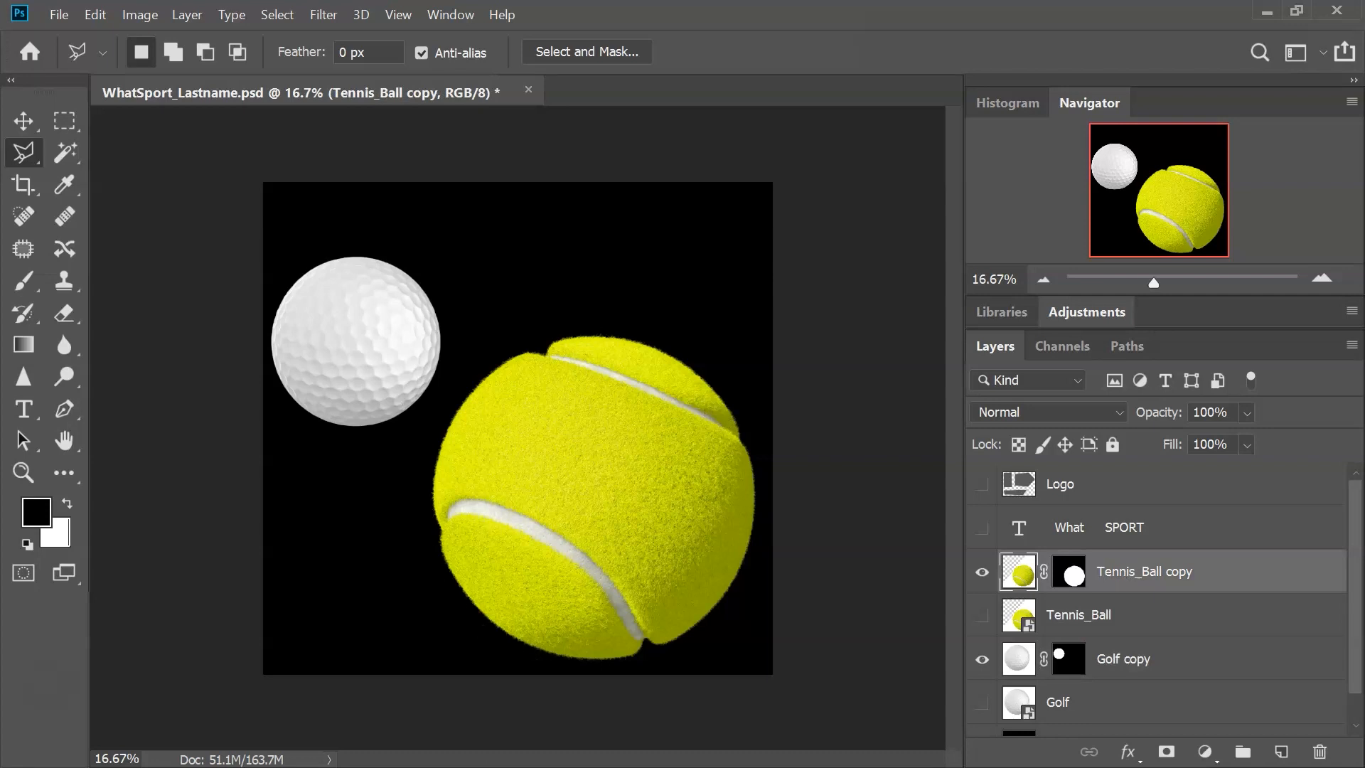
pyautogui.press('v')
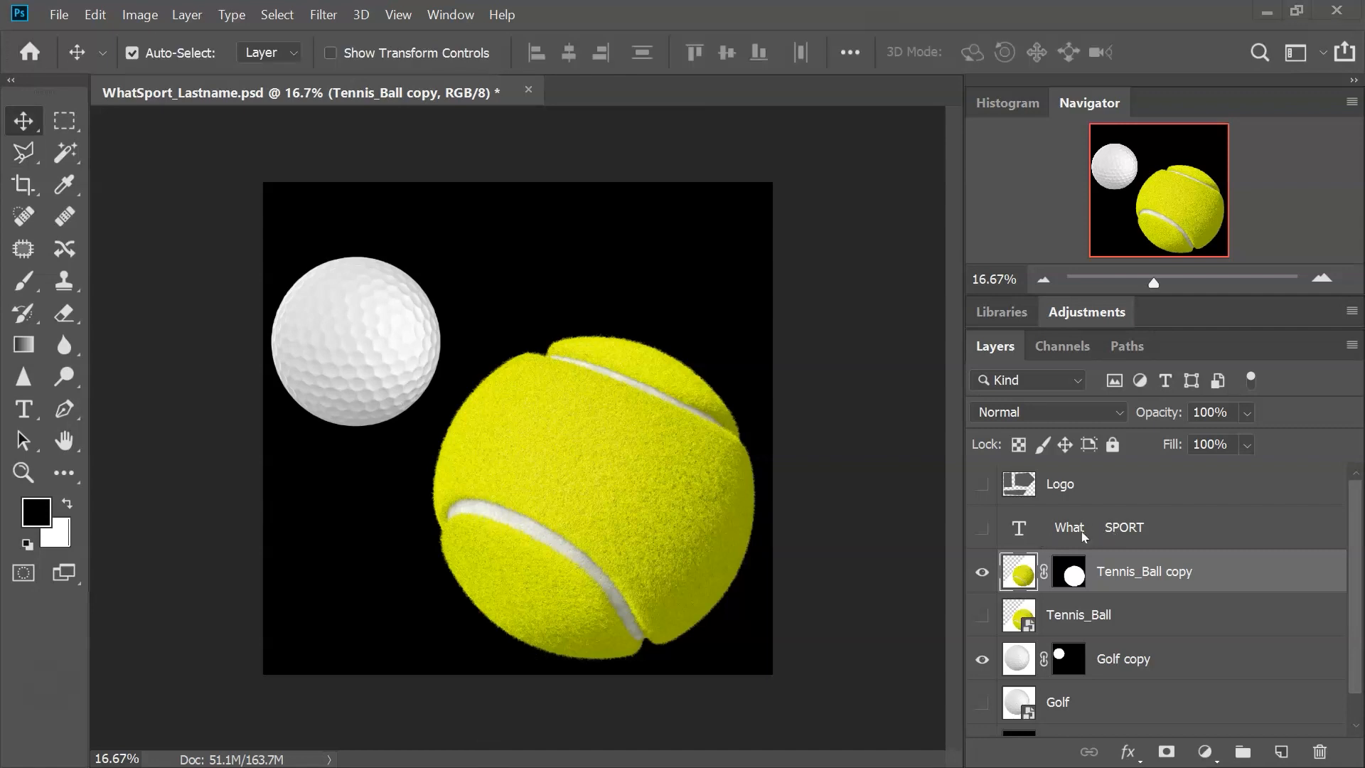
pyautogui.click(982, 528)
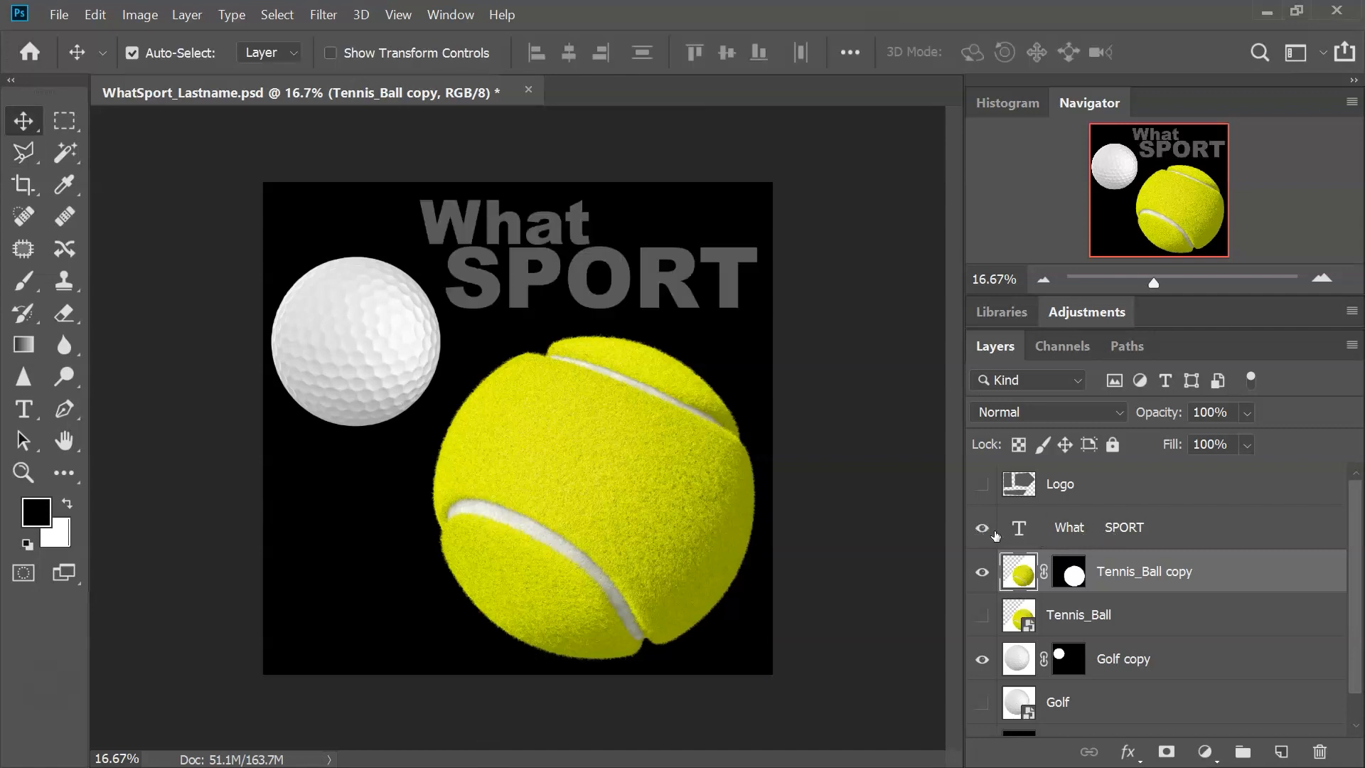
# Enable Bevel & Emboss in the What SPORT layer's style and delete the hidden effects from the style list
pyautogui.click(1137, 528)
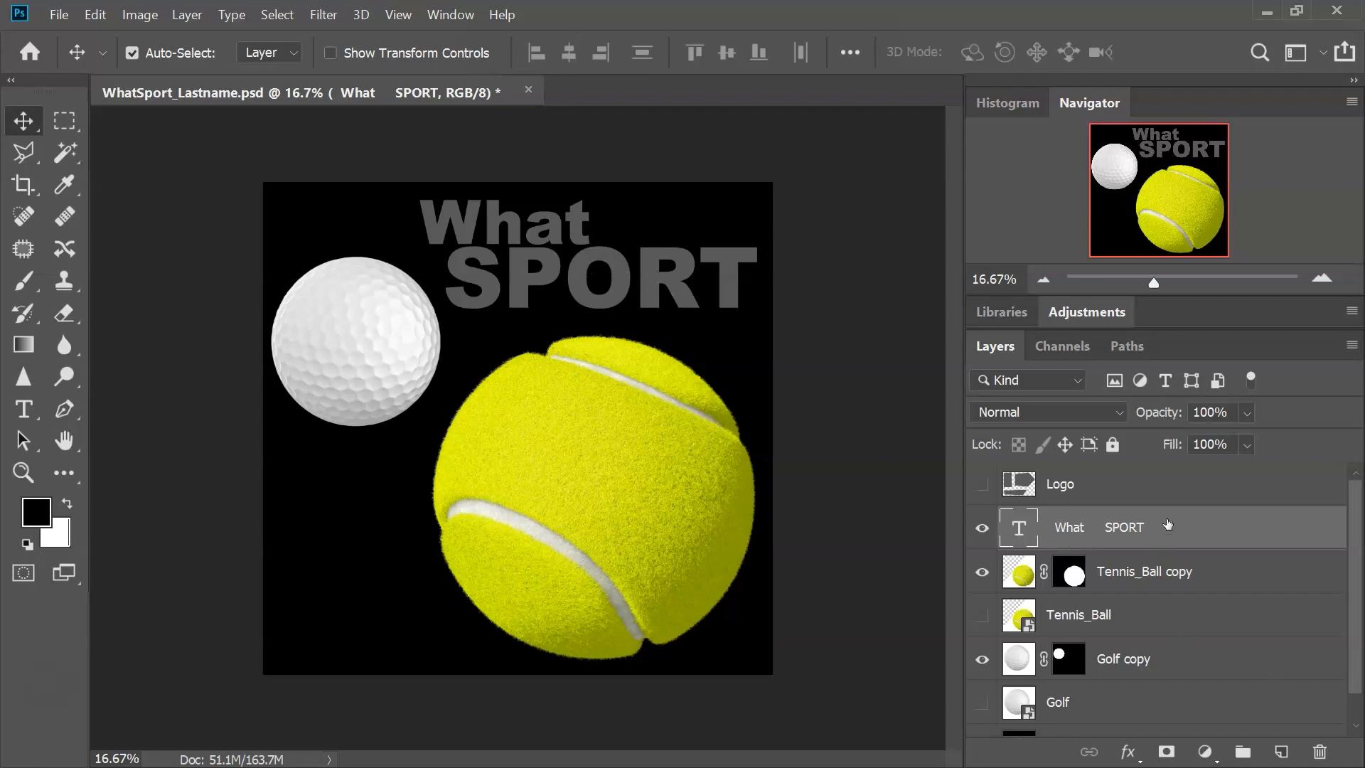
pyautogui.doubleClick(1277, 537)
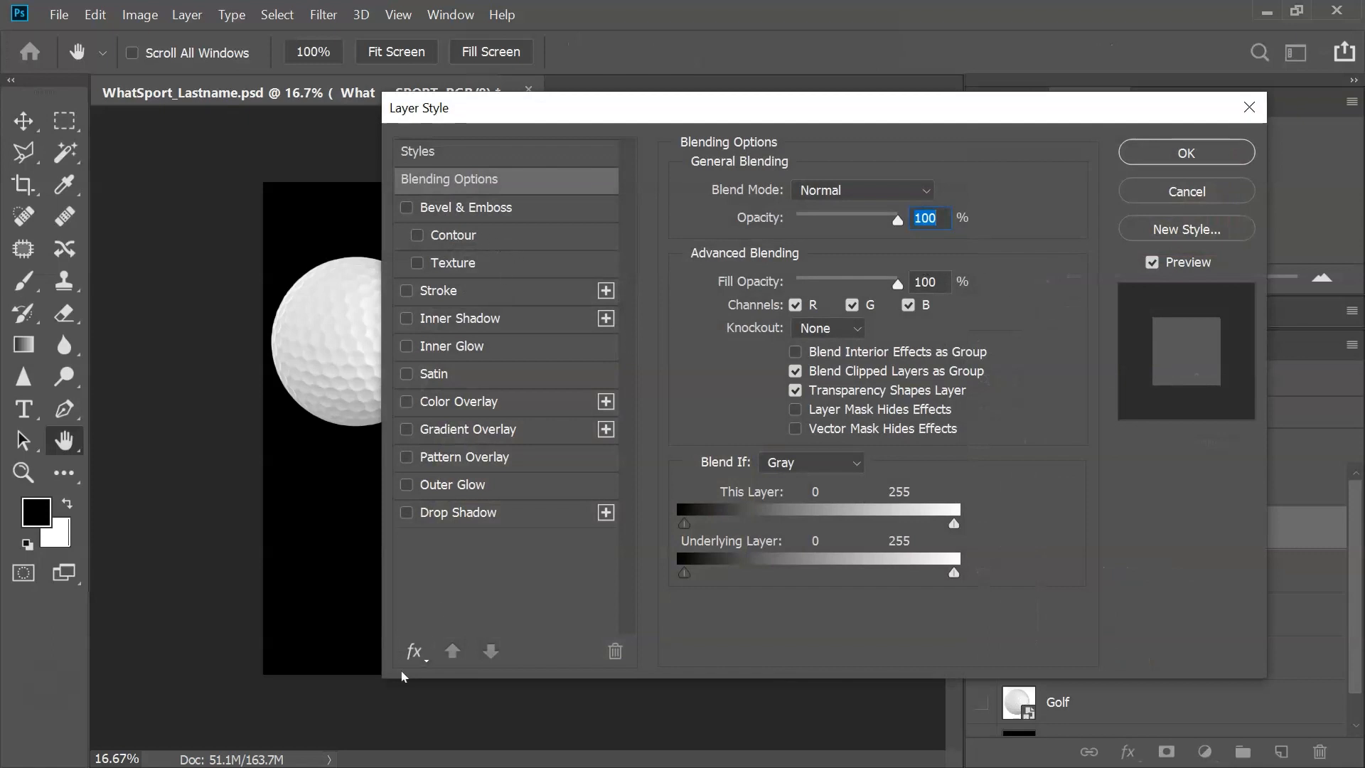
pyautogui.click(413, 650)
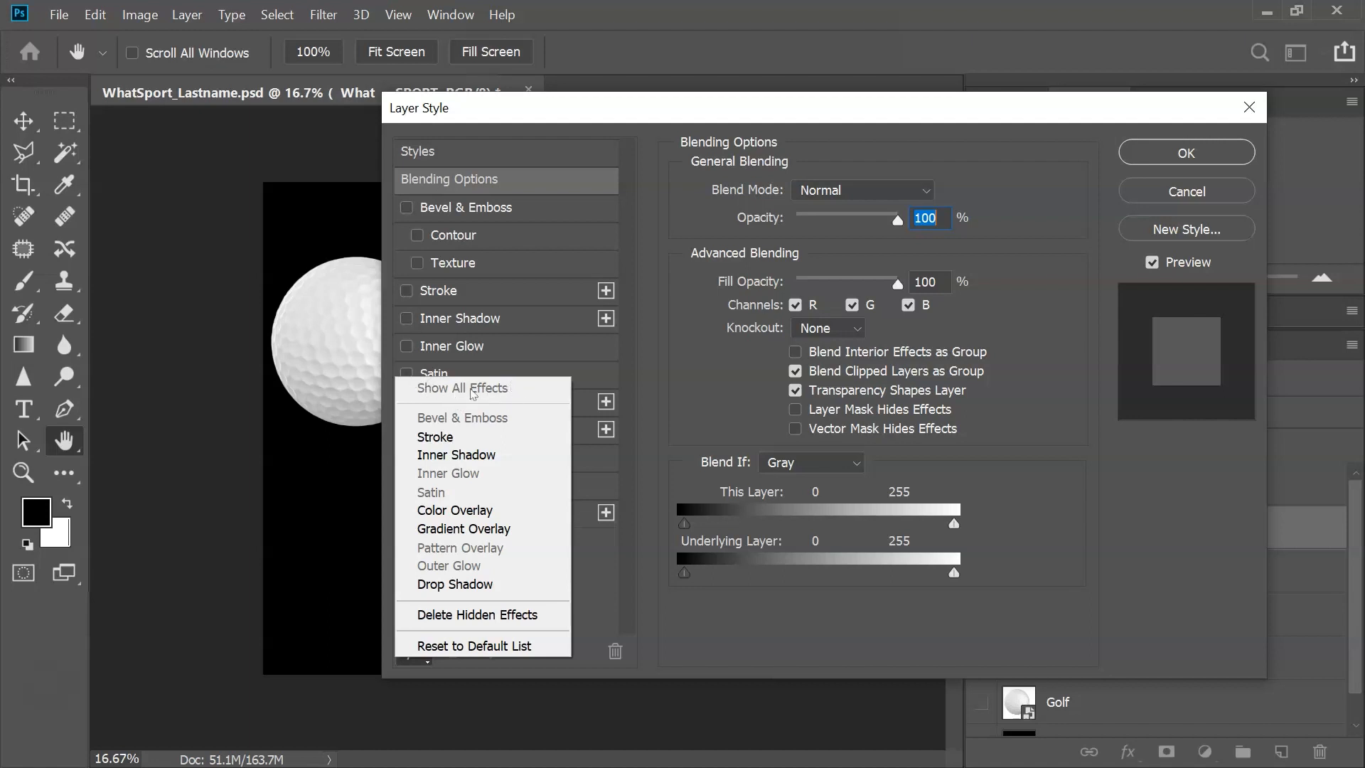
pyautogui.click(553, 154)
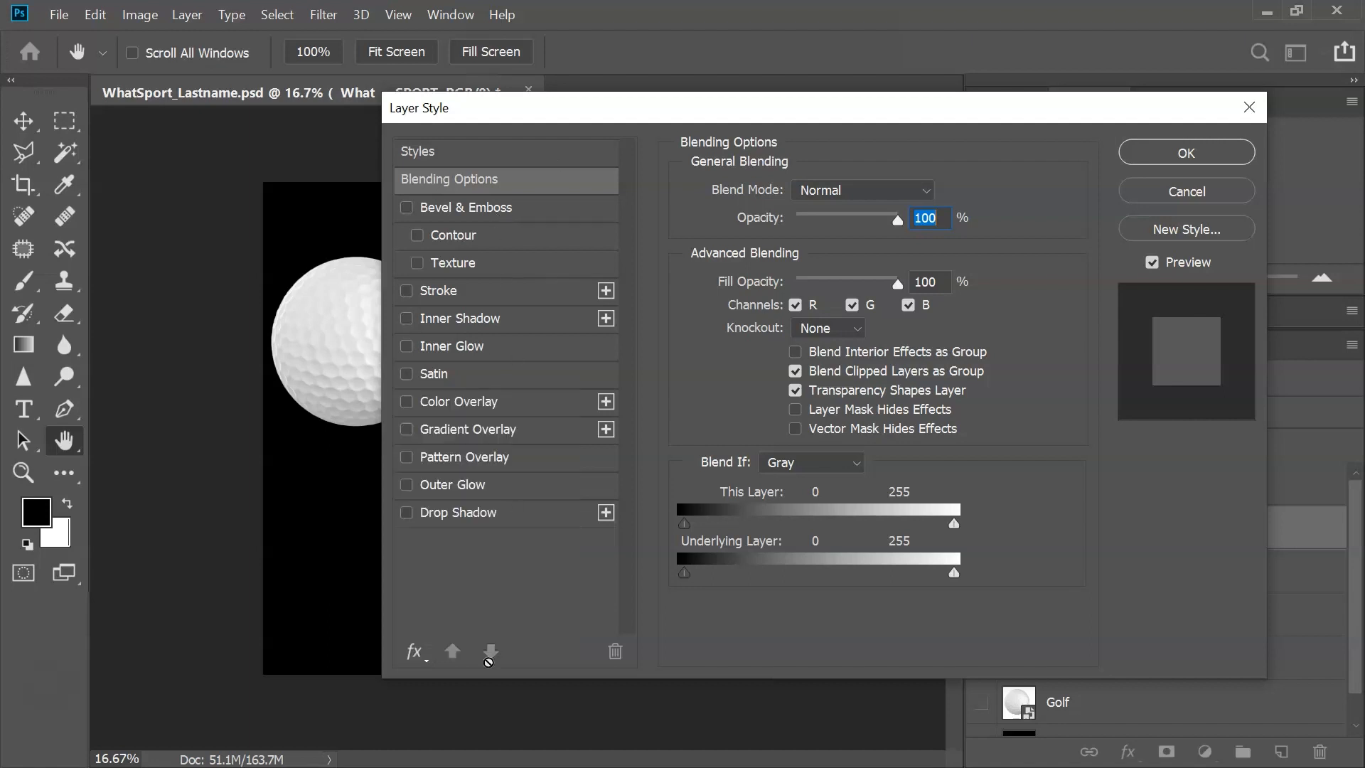
pyautogui.click(407, 208)
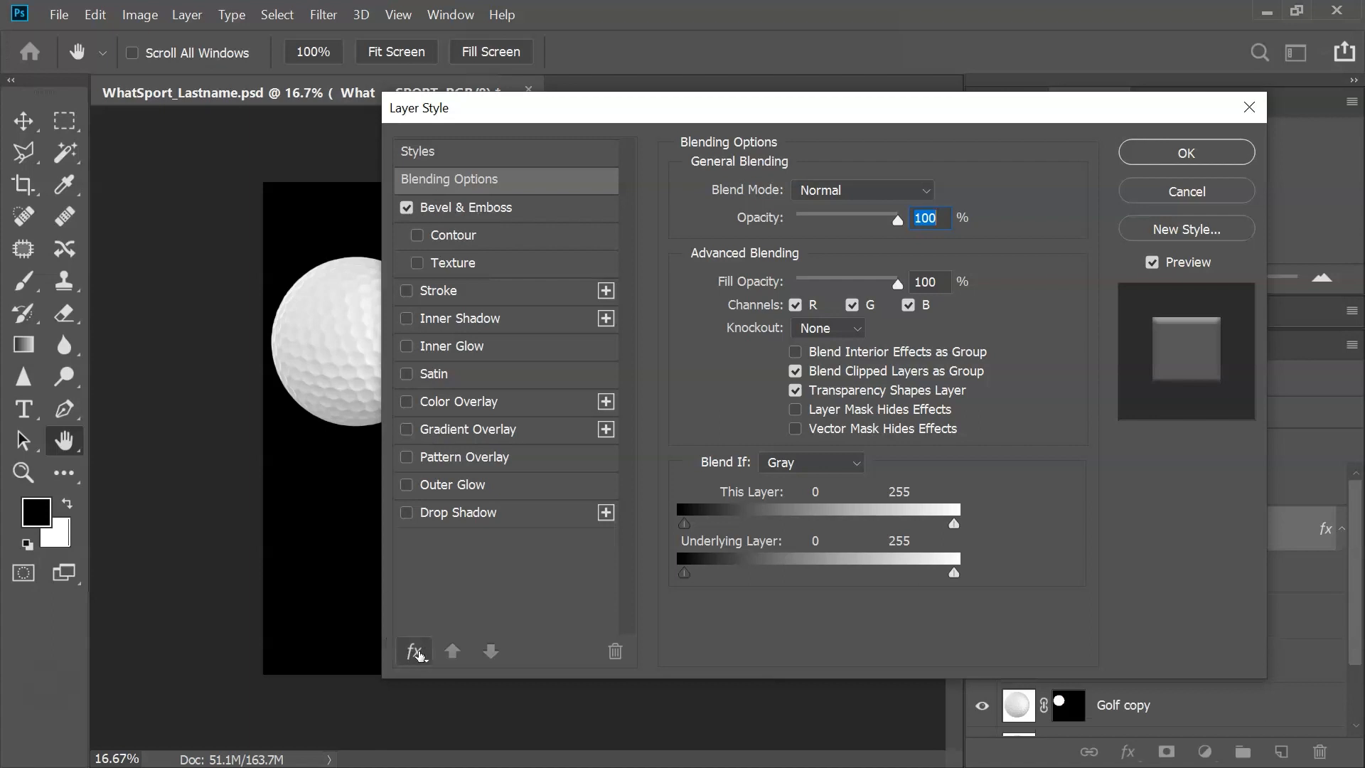
pyautogui.click(414, 652)
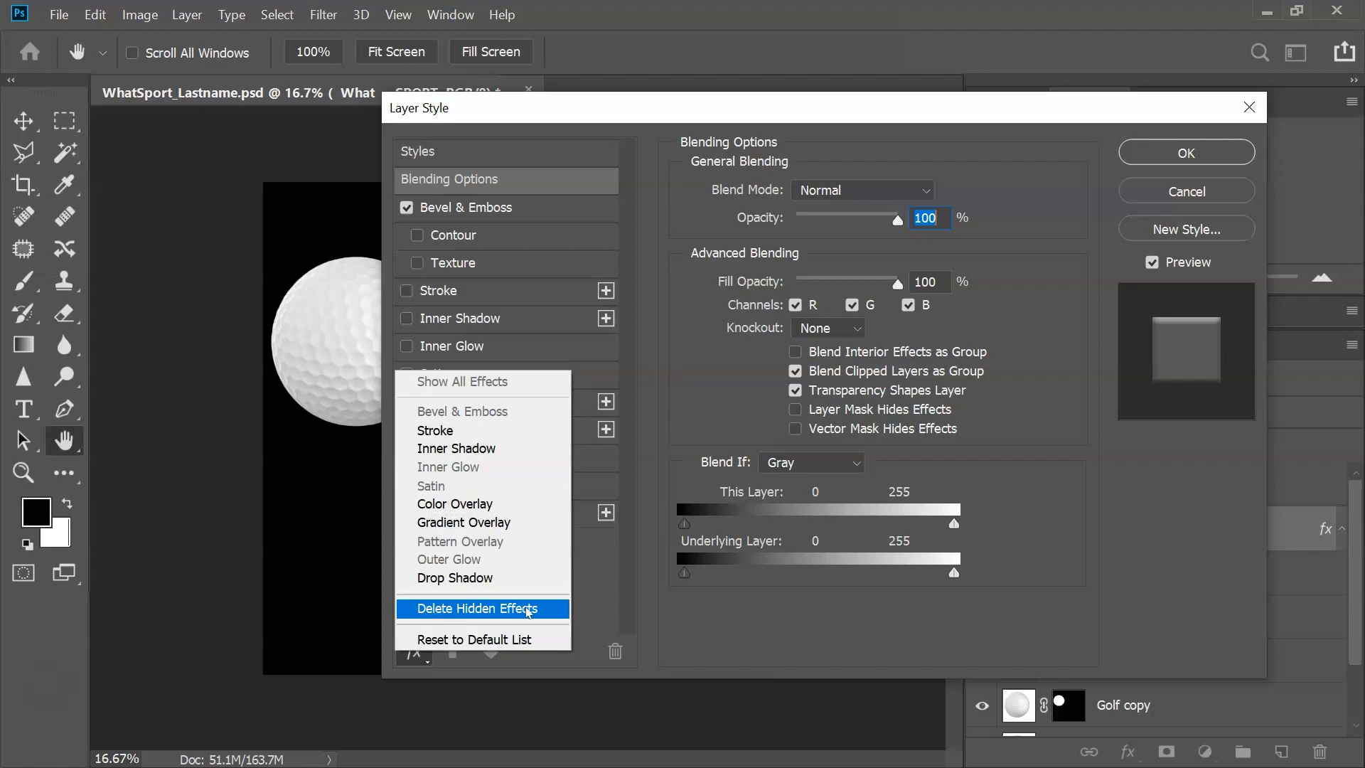
pyautogui.click(527, 610)
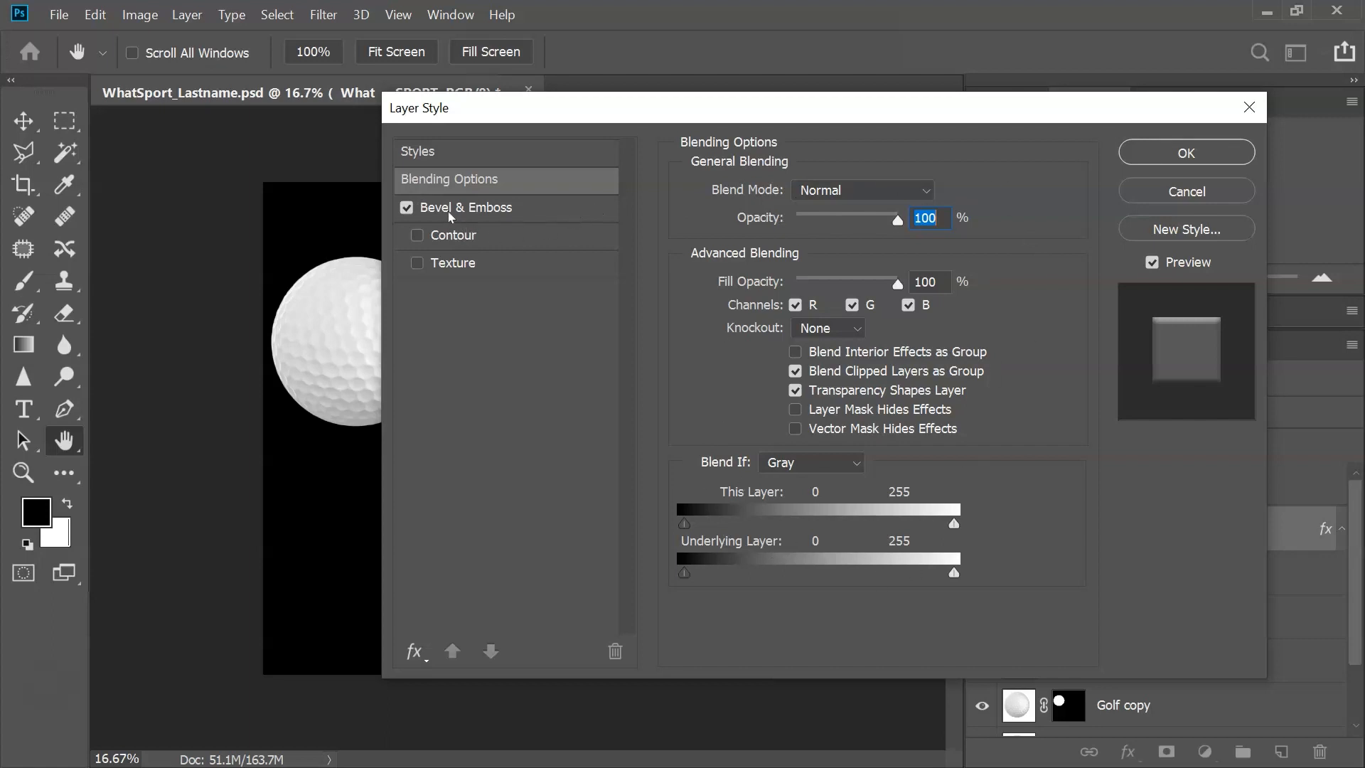
# Open the Bevel & Emboss settings, apply the Inner Bevel to the text, and magnify the What SPORT lettering to 50%
pyautogui.click(479, 209)
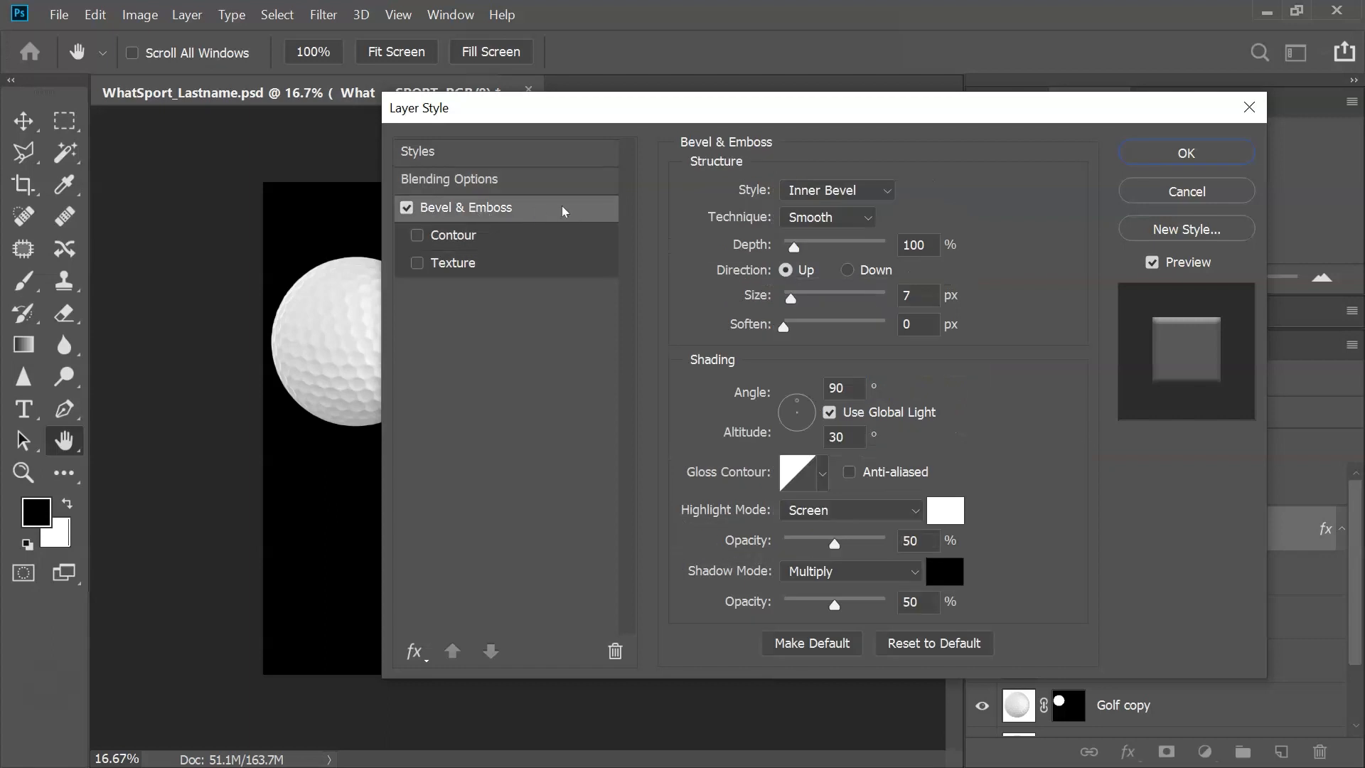
pyautogui.moveTo(897, 115); pyautogui.dragTo(652, 365)
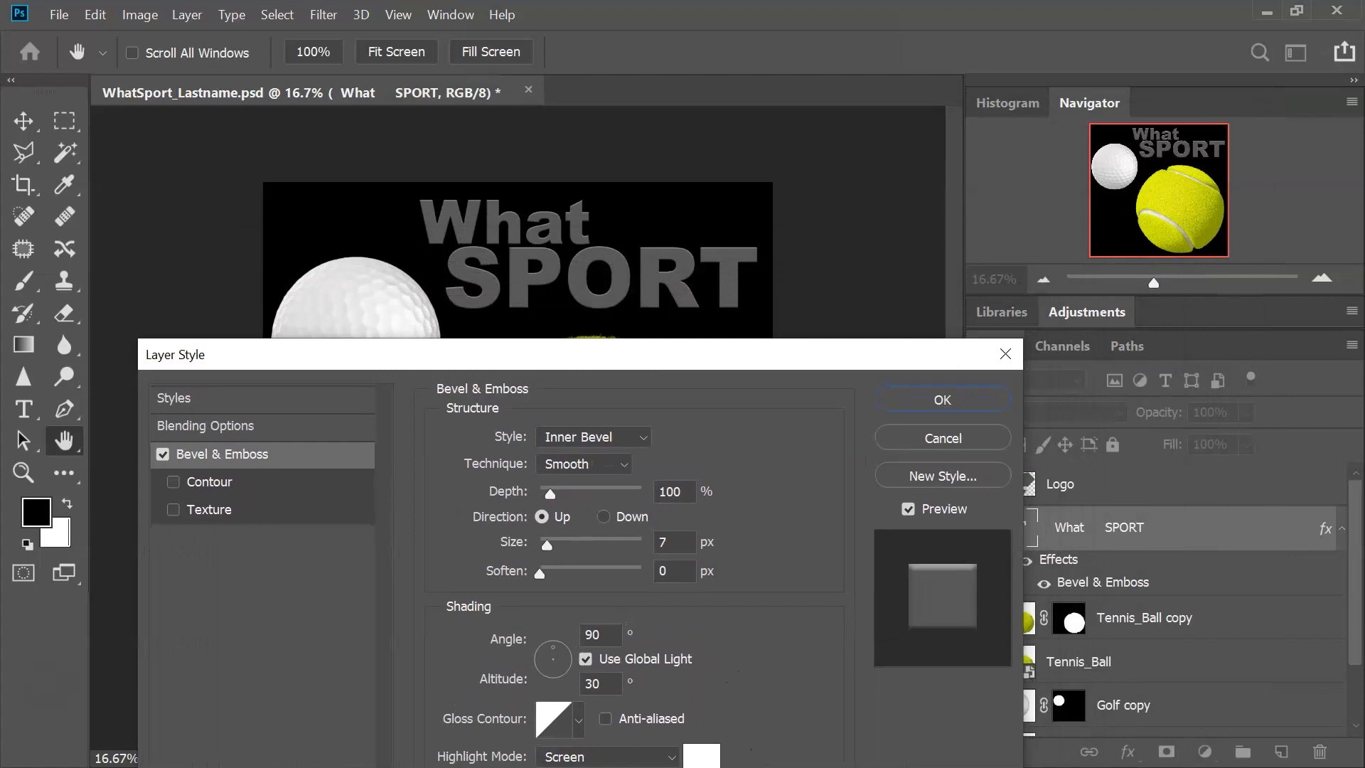
pyautogui.keyDown('ctrl'); pyautogui.click(638, 277); pyautogui.keyUp('ctrl')
pyautogui.keyDown('ctrl'); pyautogui.click(664, 246); pyautogui.keyUp('ctrl')
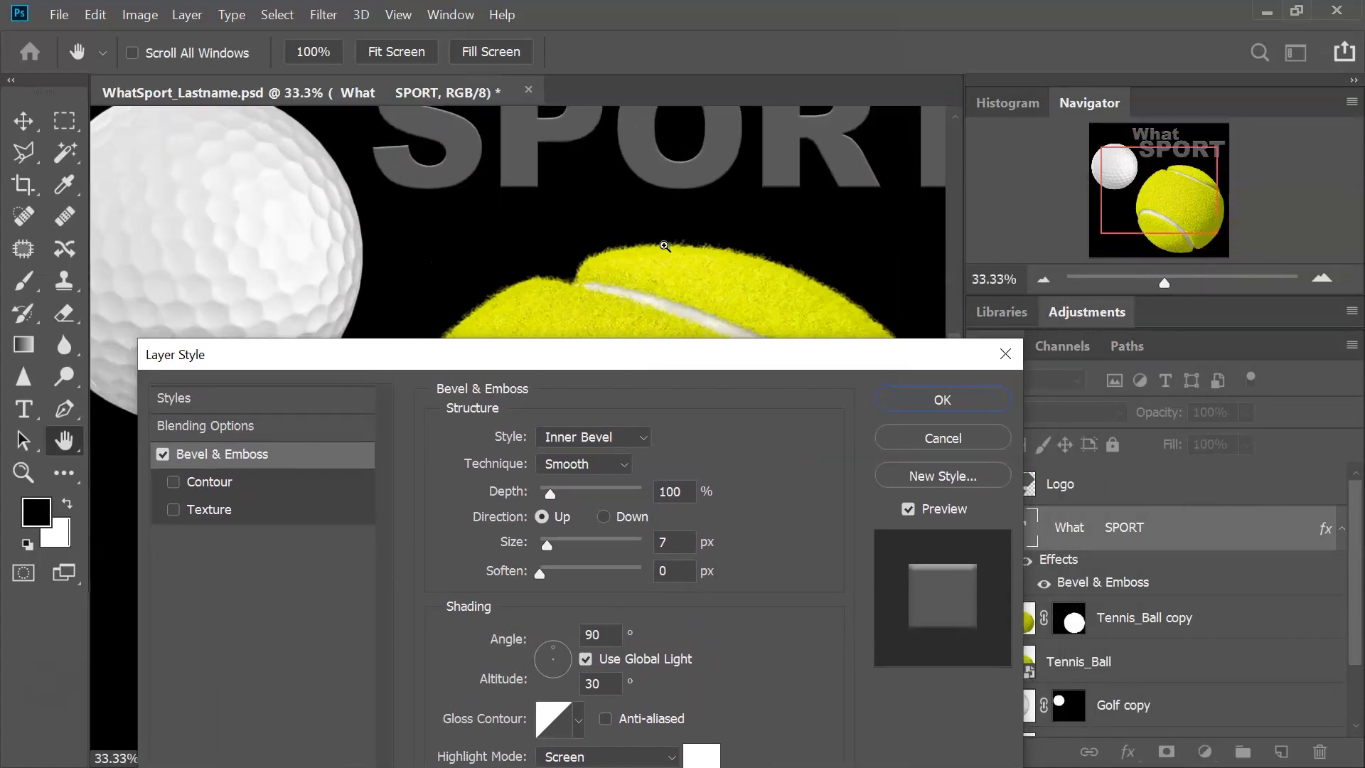
pyautogui.keyDown('ctrl'); pyautogui.click(664, 245); pyautogui.keyUp('ctrl')
pyautogui.press('Return')
pyautogui.moveTo(691, 234); pyautogui.dragTo(640, 748)
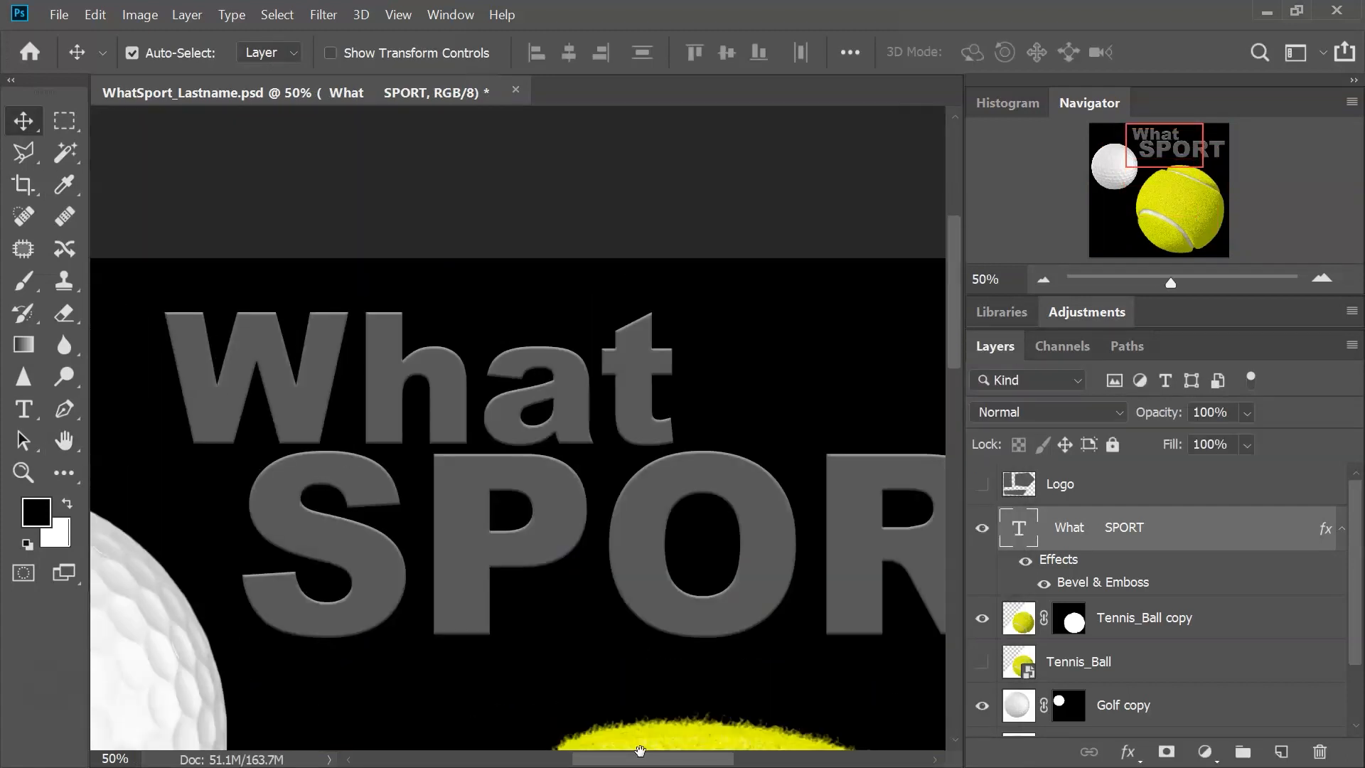
# Set the What SPORT text's bevel size to 10 px and compare the Down direction before choosing Up
pyautogui.doubleClick(1277, 540)
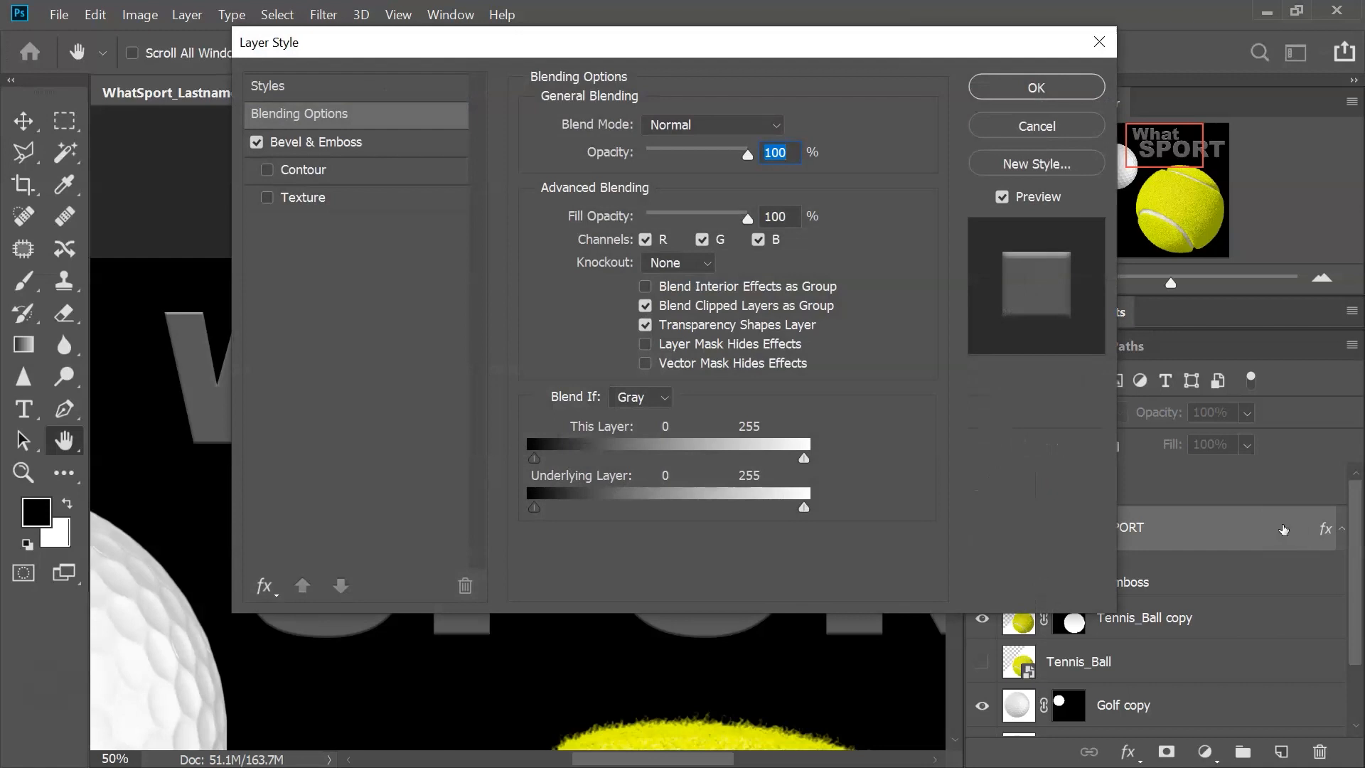
pyautogui.moveTo(922, 61); pyautogui.dragTo(845, 455)
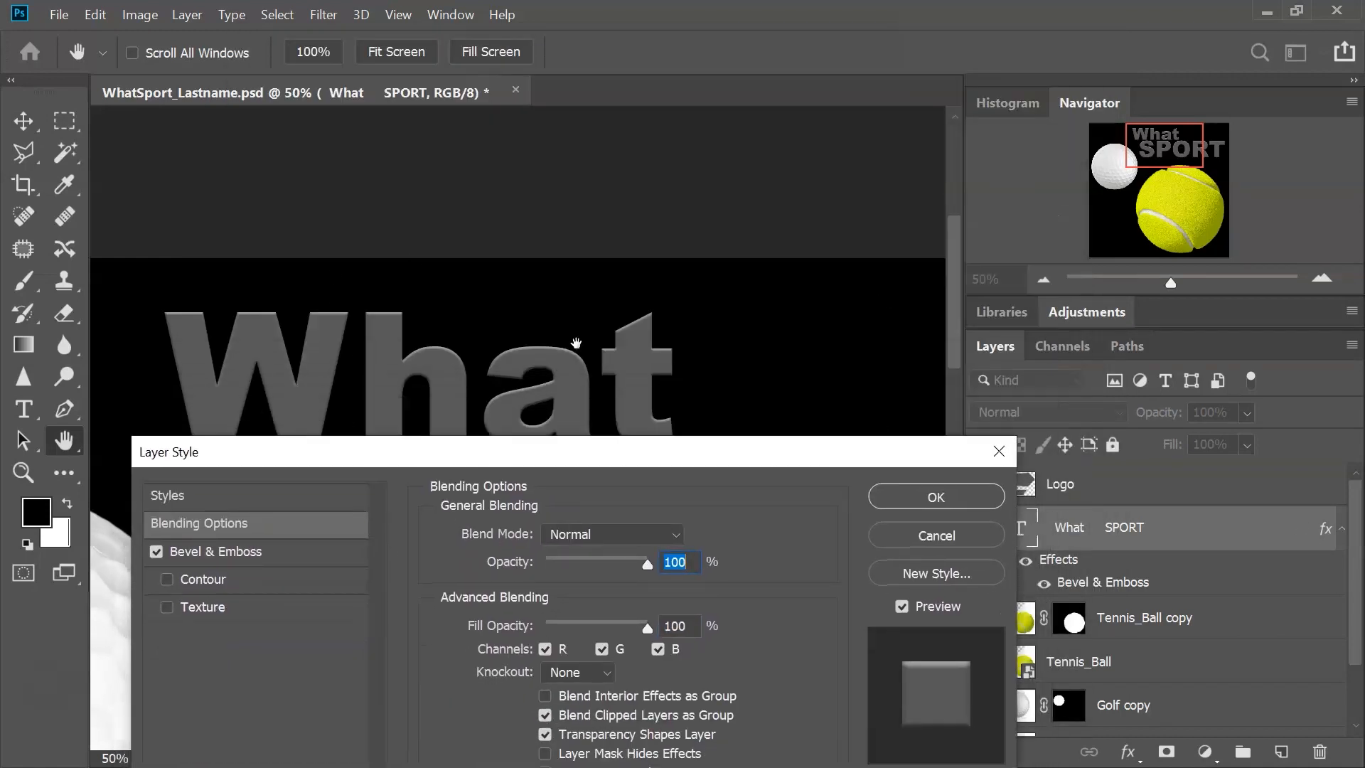
pyautogui.click(265, 554)
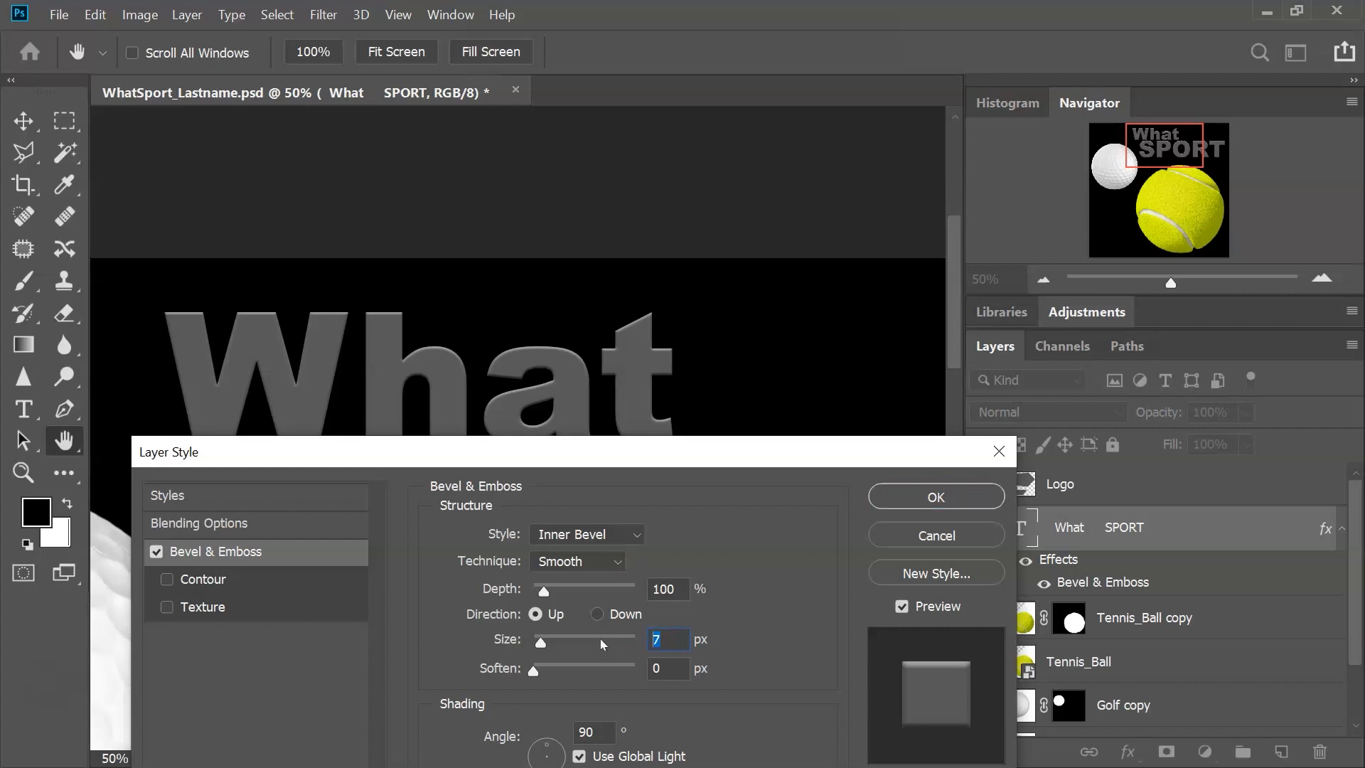
pyautogui.write('10')
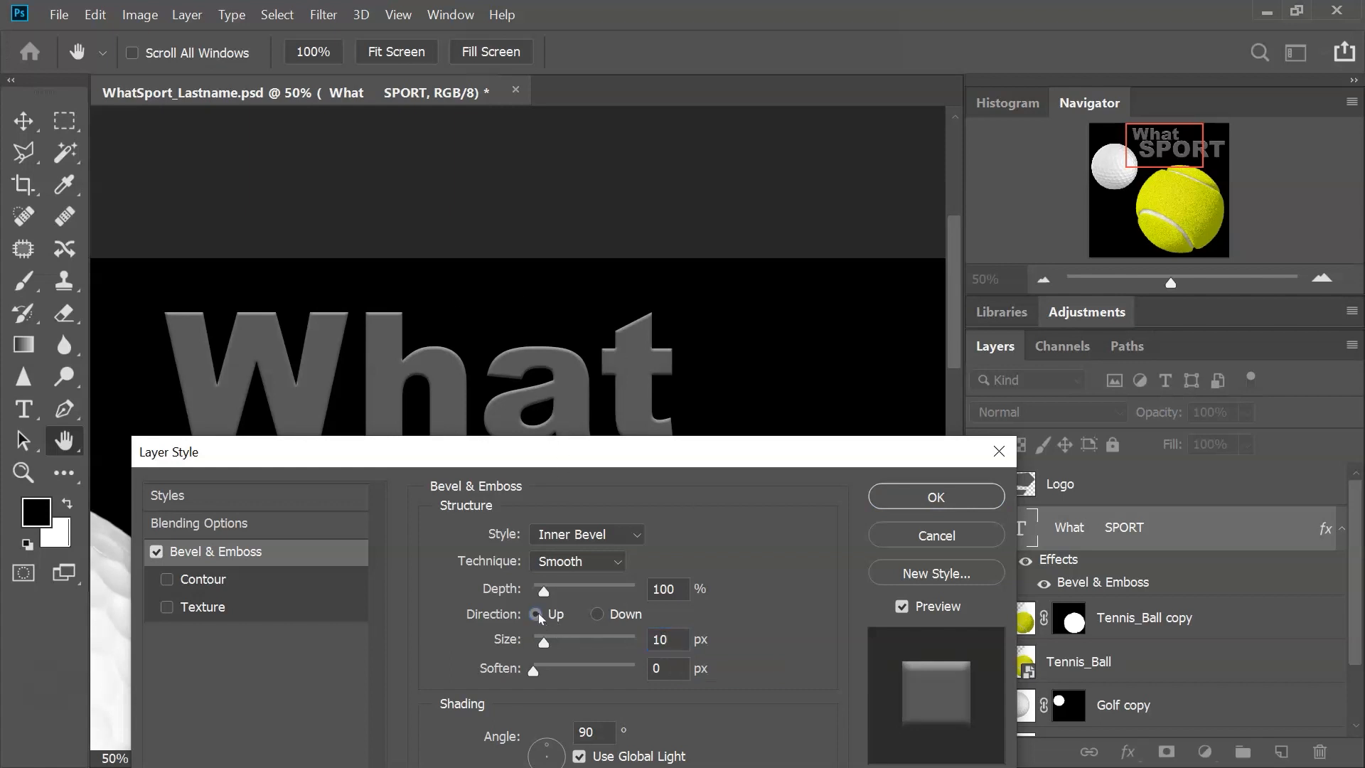
pyautogui.click(597, 613)
pyautogui.click(535, 613)
# Try a different light direction, set the bevel's angle to 90° and altitude to 30°, and apply the layer style
pyautogui.moveTo(636, 455); pyautogui.dragTo(650, 319)
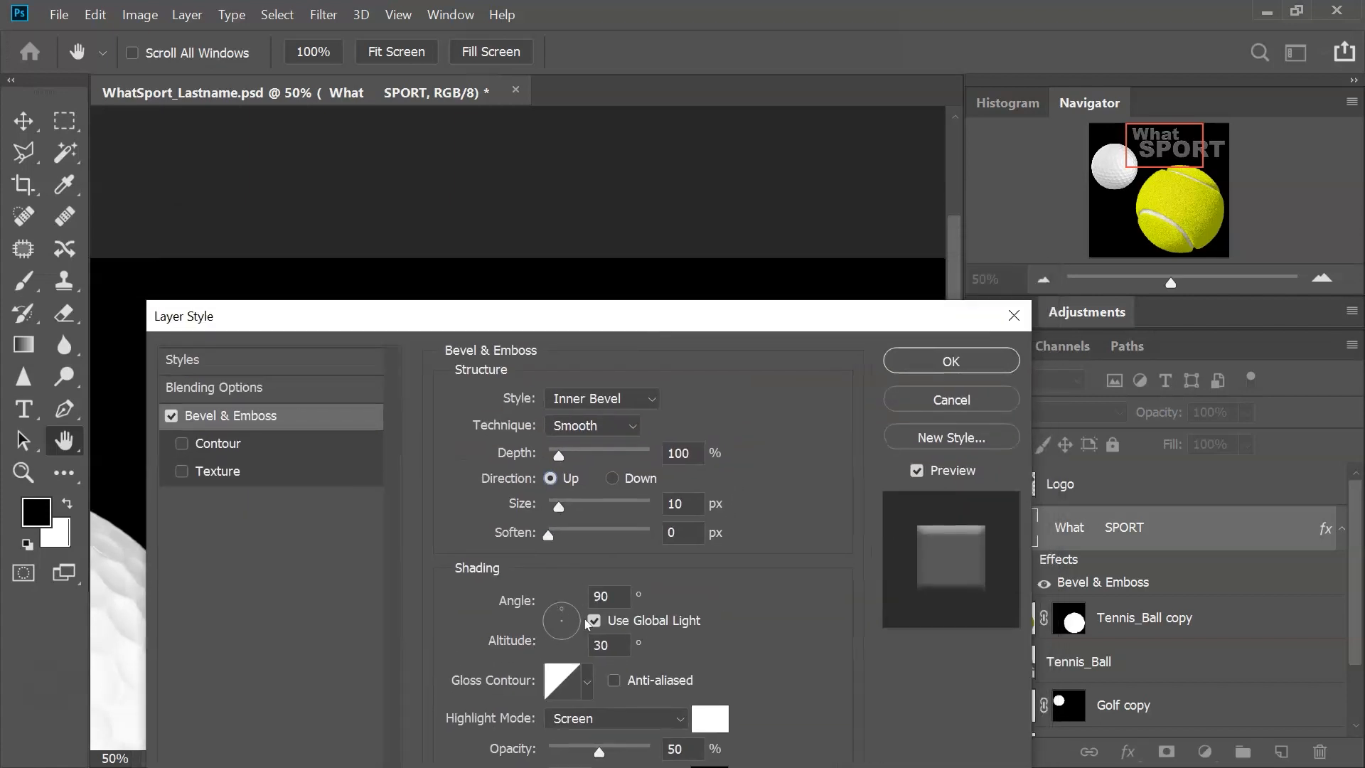
pyautogui.click(617, 594)
pyautogui.moveTo(569, 620); pyautogui.dragTo(619, 637)
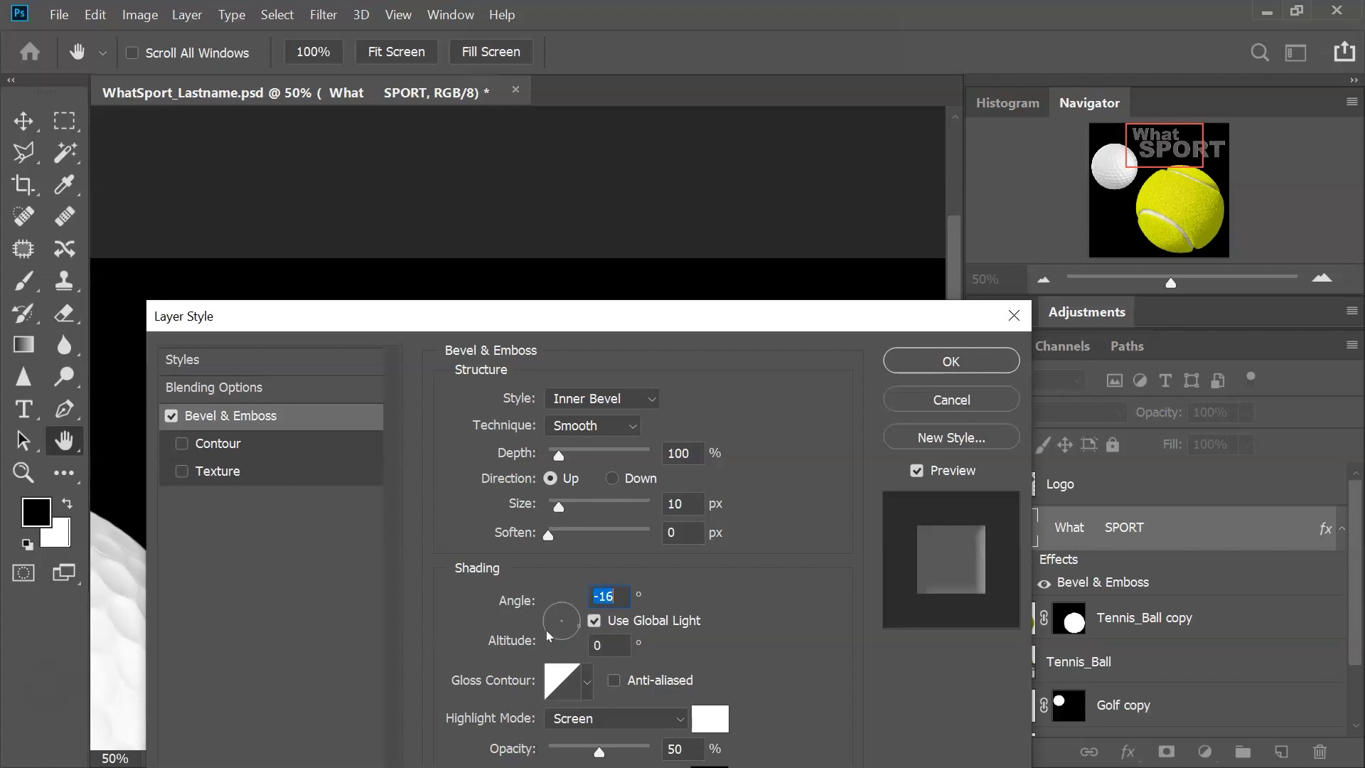
pyautogui.write('90')
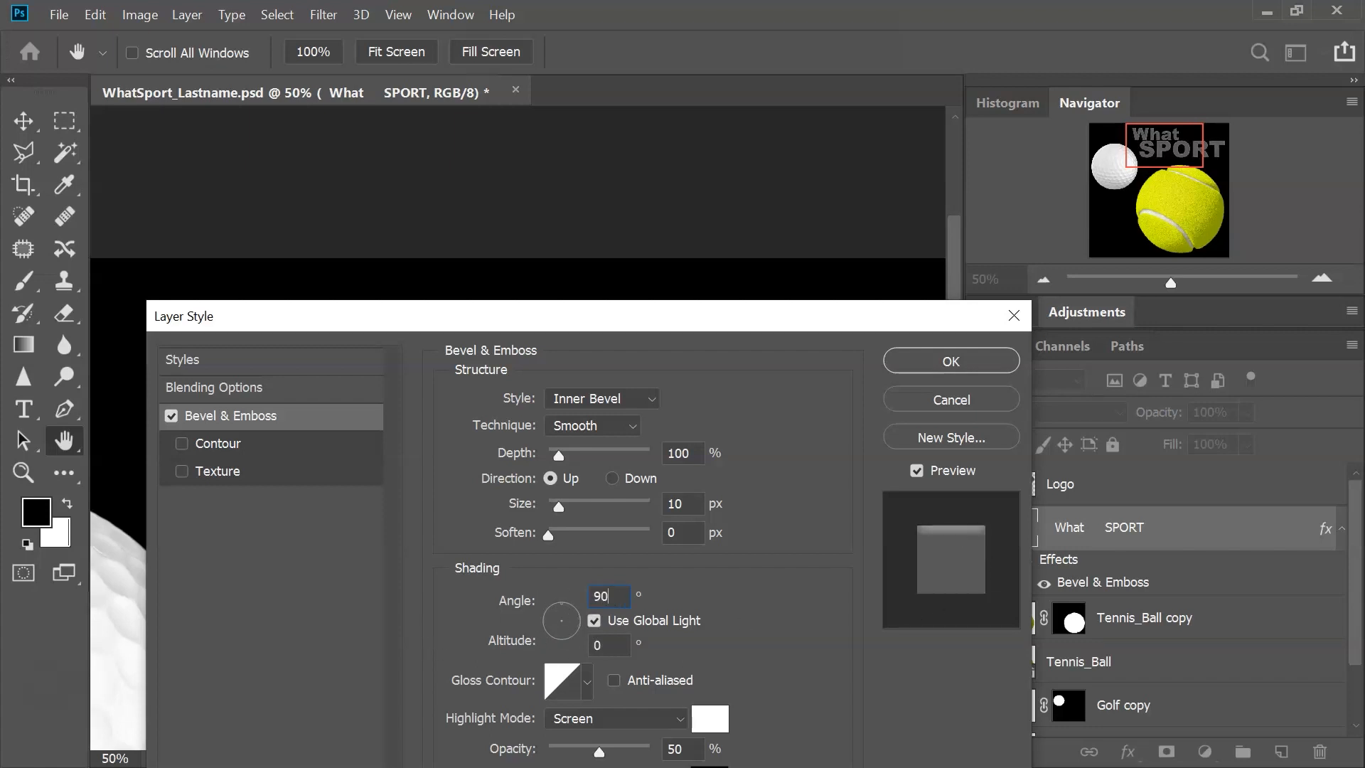
pyautogui.press('Tab')
pyautogui.write('30')
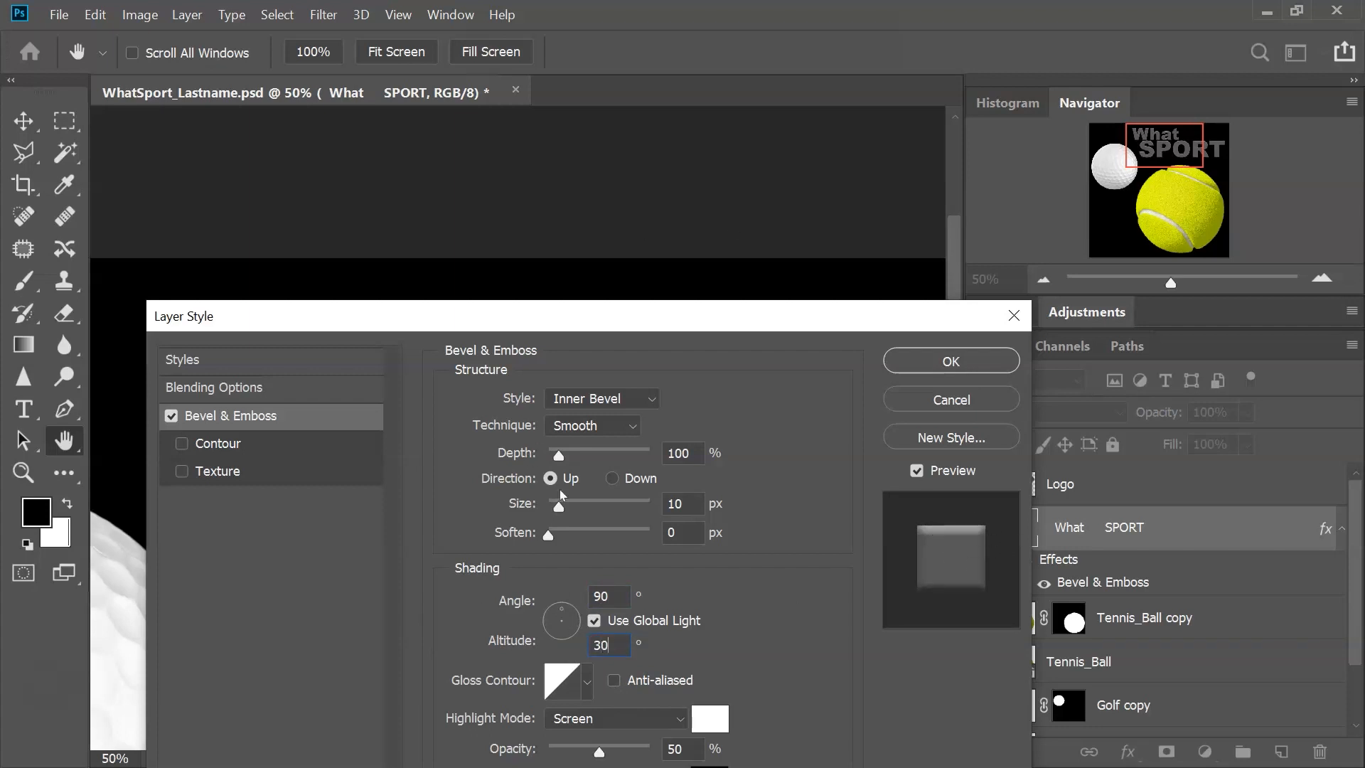
pyautogui.moveTo(801, 314); pyautogui.dragTo(784, 137)
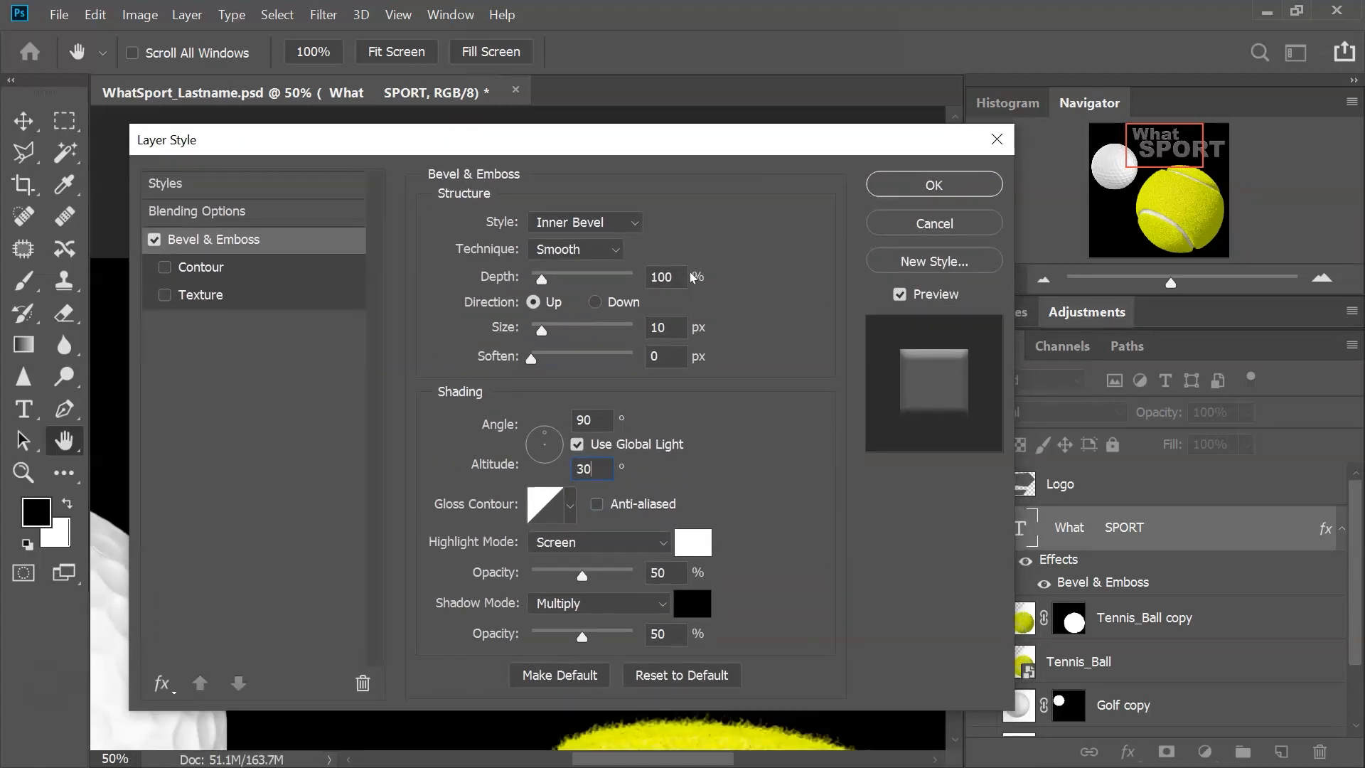
pyautogui.click(929, 187)
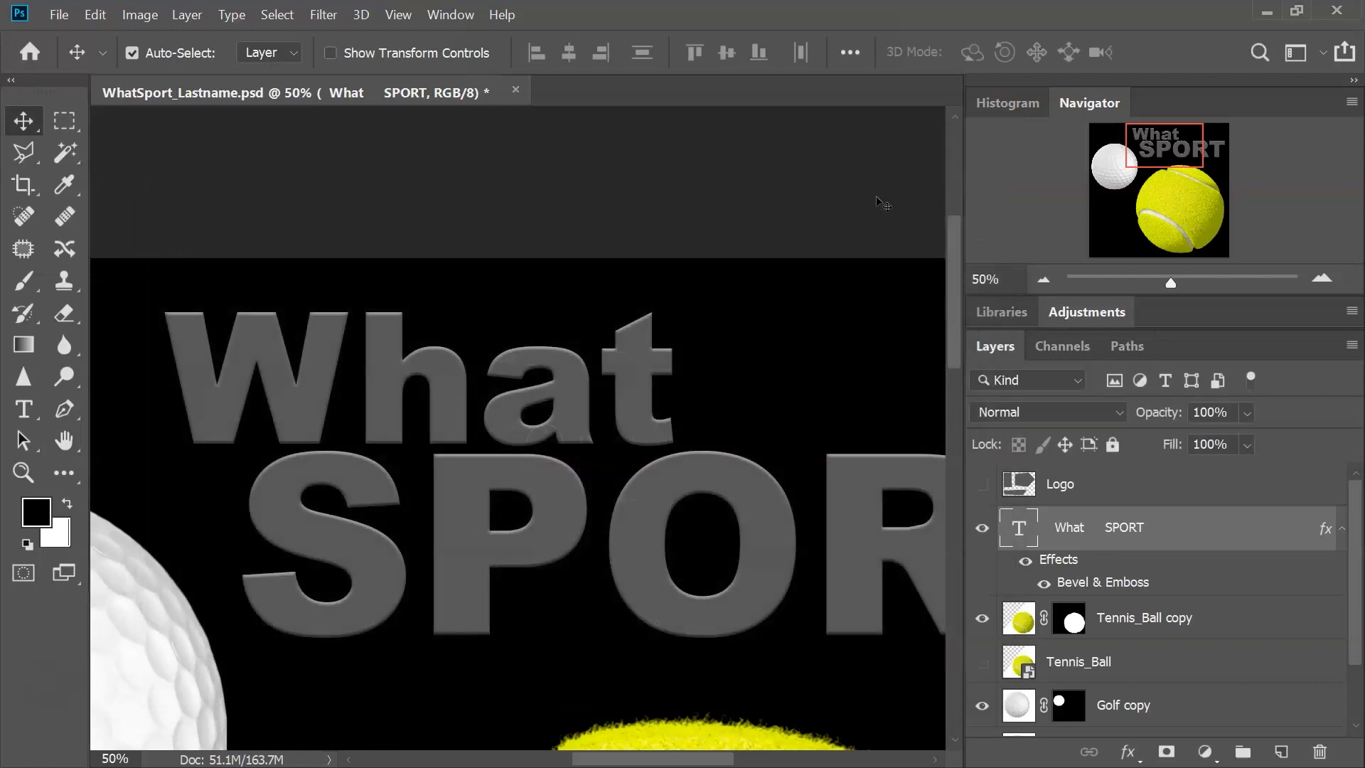
# Compare the What SPORT text with and without its effects, and collapse the layer's effects list
pyautogui.click(1024, 563)
pyautogui.click(1023, 567)
pyautogui.click(1043, 584)
pyautogui.click(1042, 584)
pyautogui.click(1340, 530)
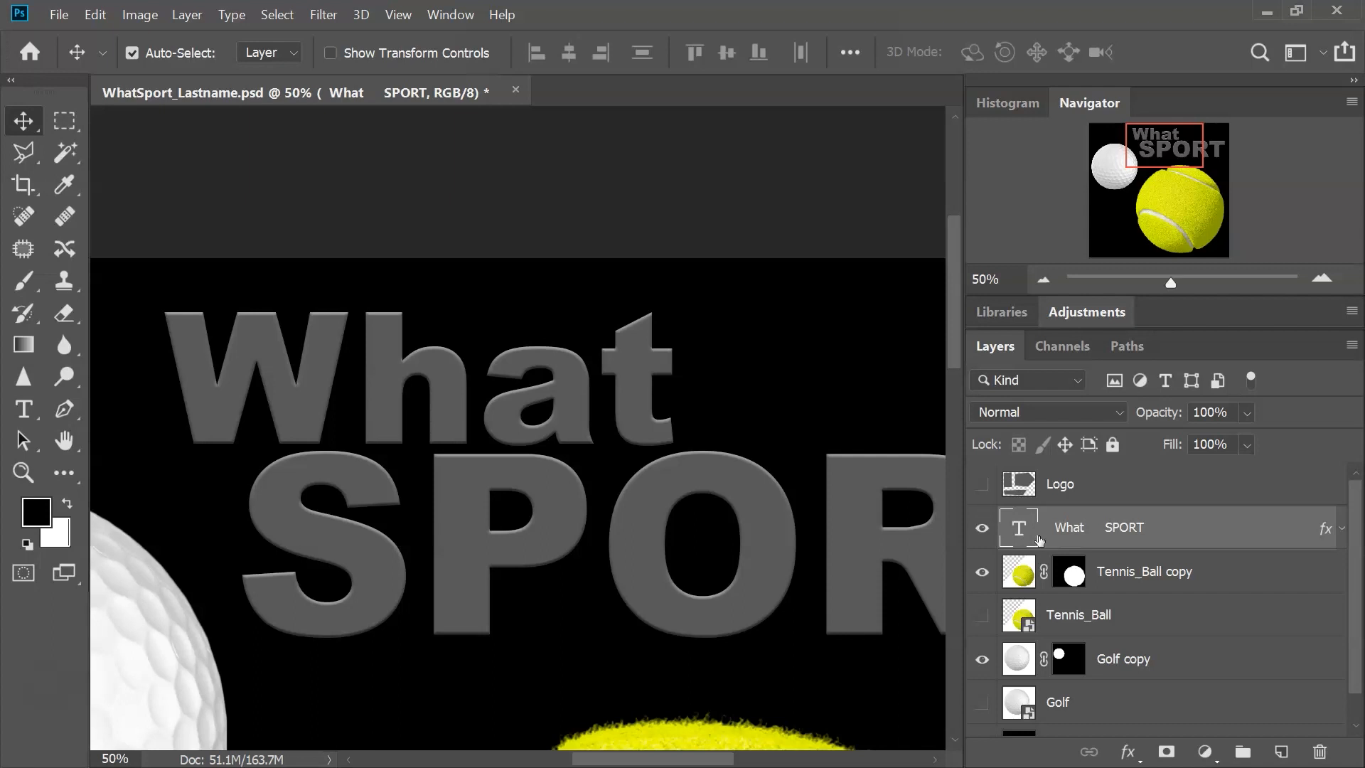
# Show the Logo layer, give it a 10 px Inner Bevel with Bevel & Emboss, and collapse its effects list
pyautogui.moveTo(1162, 170); pyautogui.dragTo(1113, 272)
pyautogui.click(982, 486)
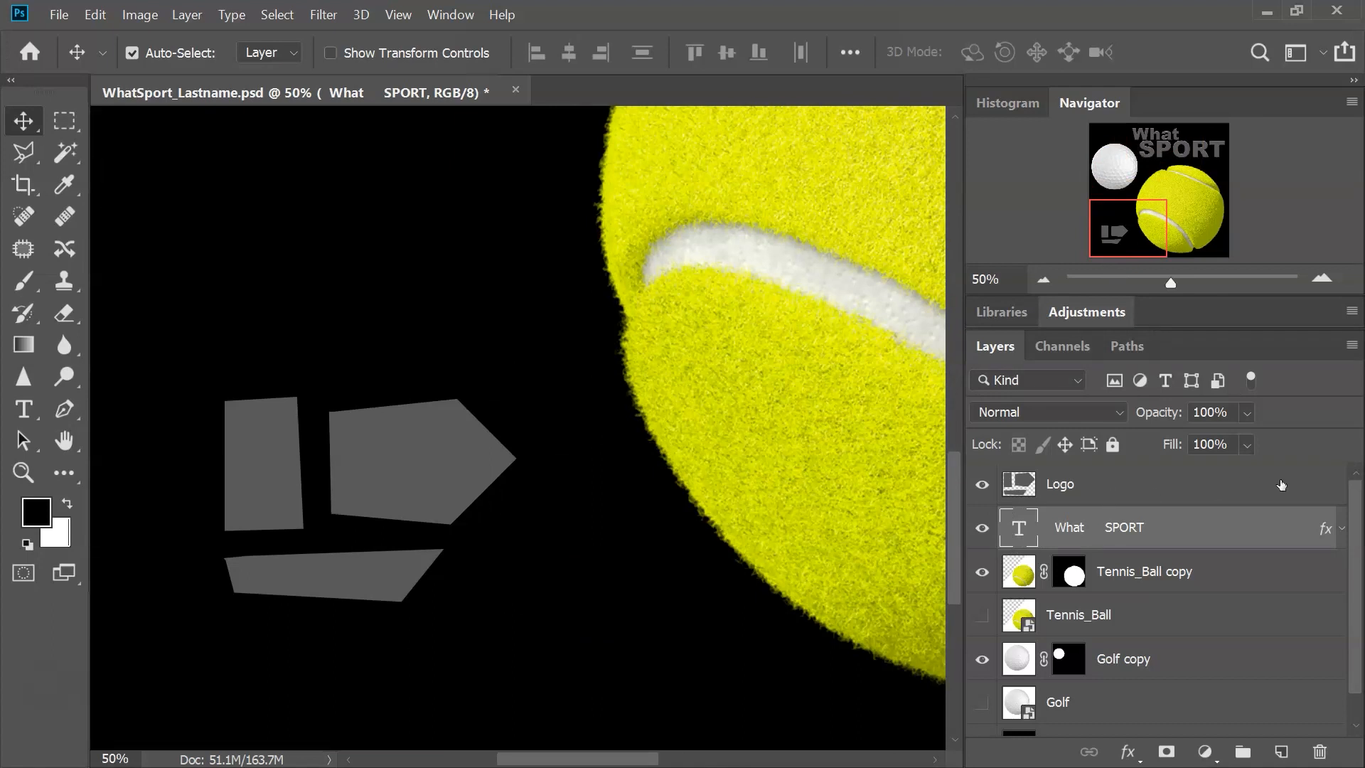
pyautogui.click(1227, 497)
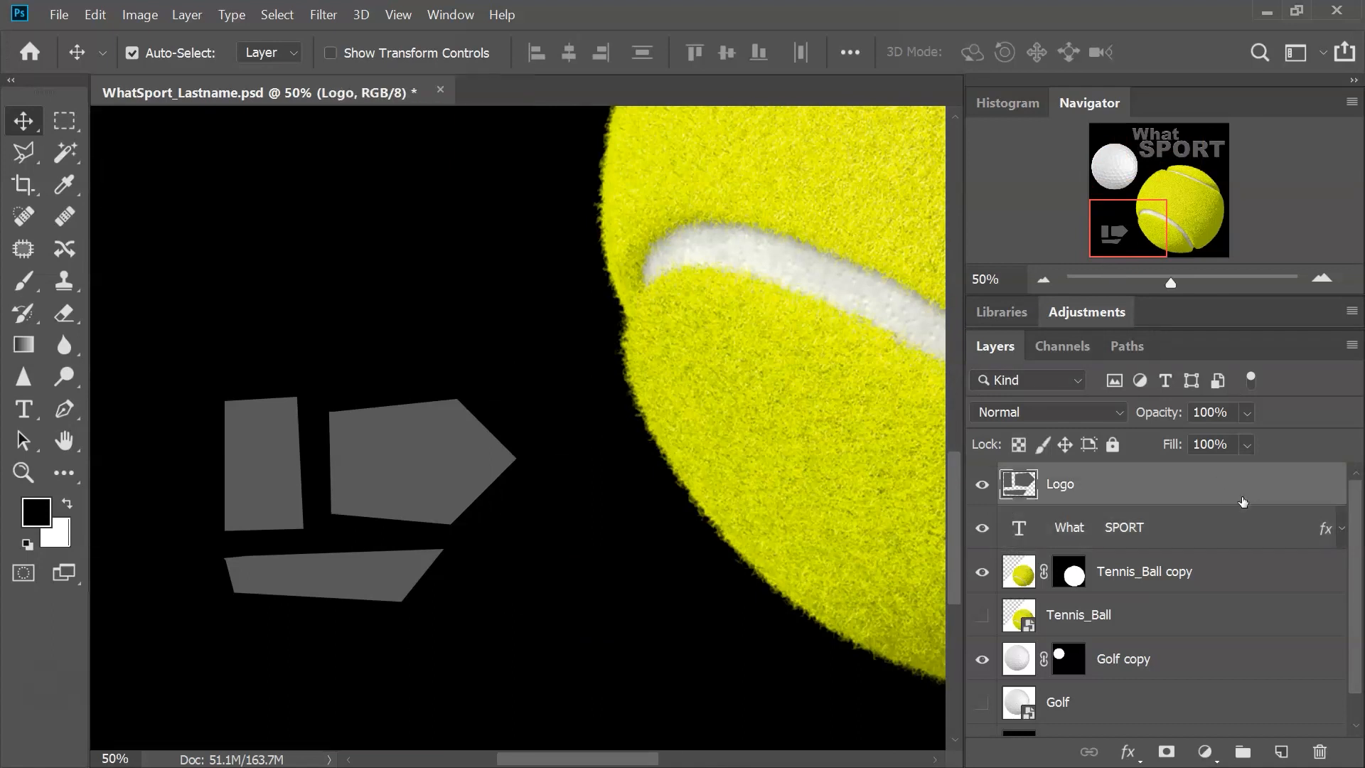
pyautogui.doubleClick(1202, 471)
pyautogui.moveTo(403, 145); pyautogui.dragTo(699, 140)
pyautogui.click(519, 239)
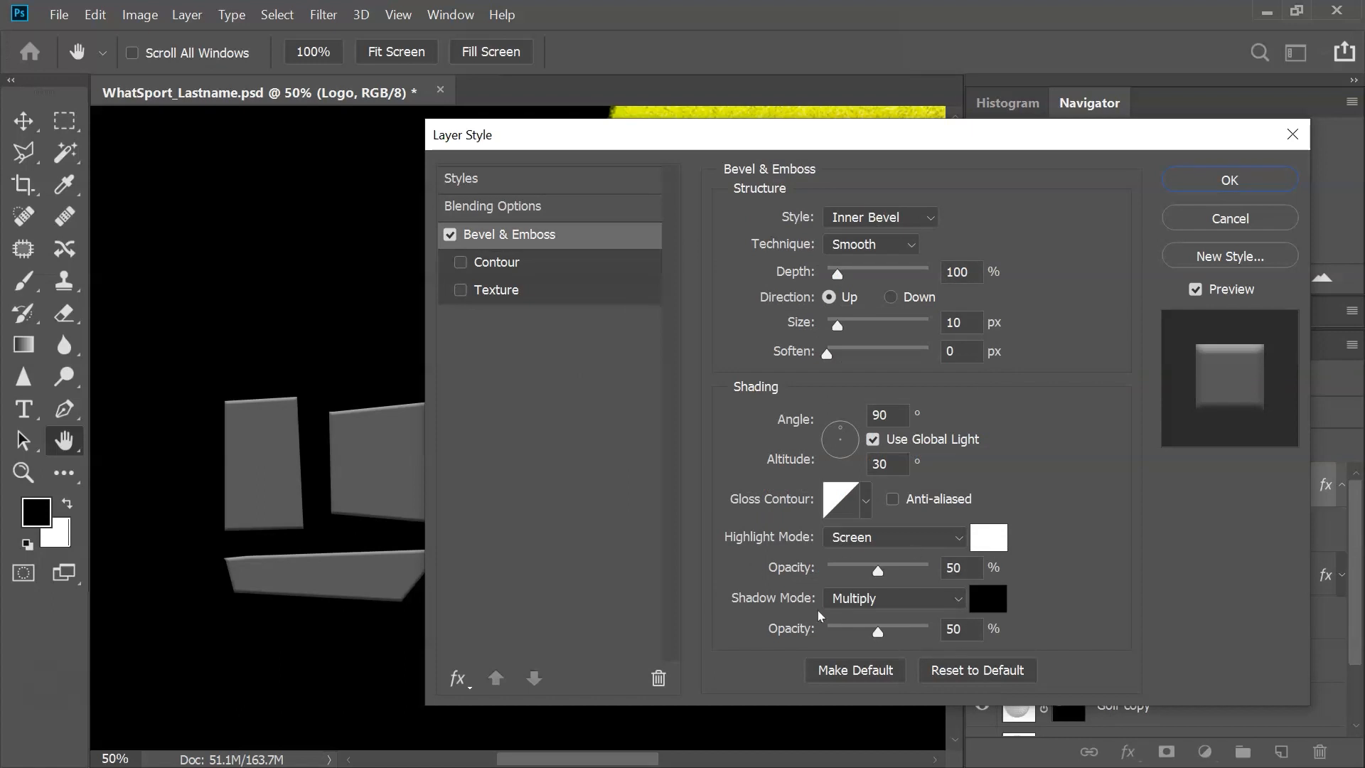
pyautogui.click(1230, 180)
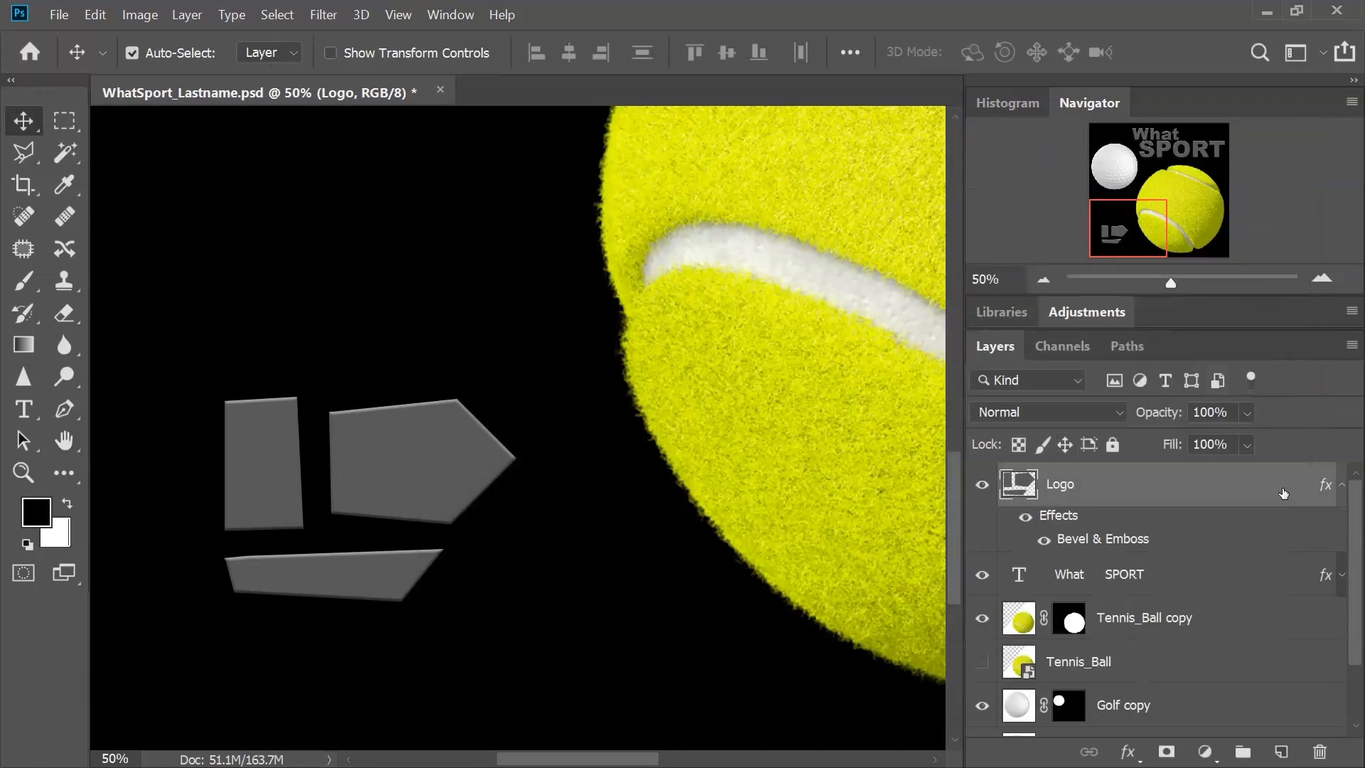
pyautogui.click(1342, 490)
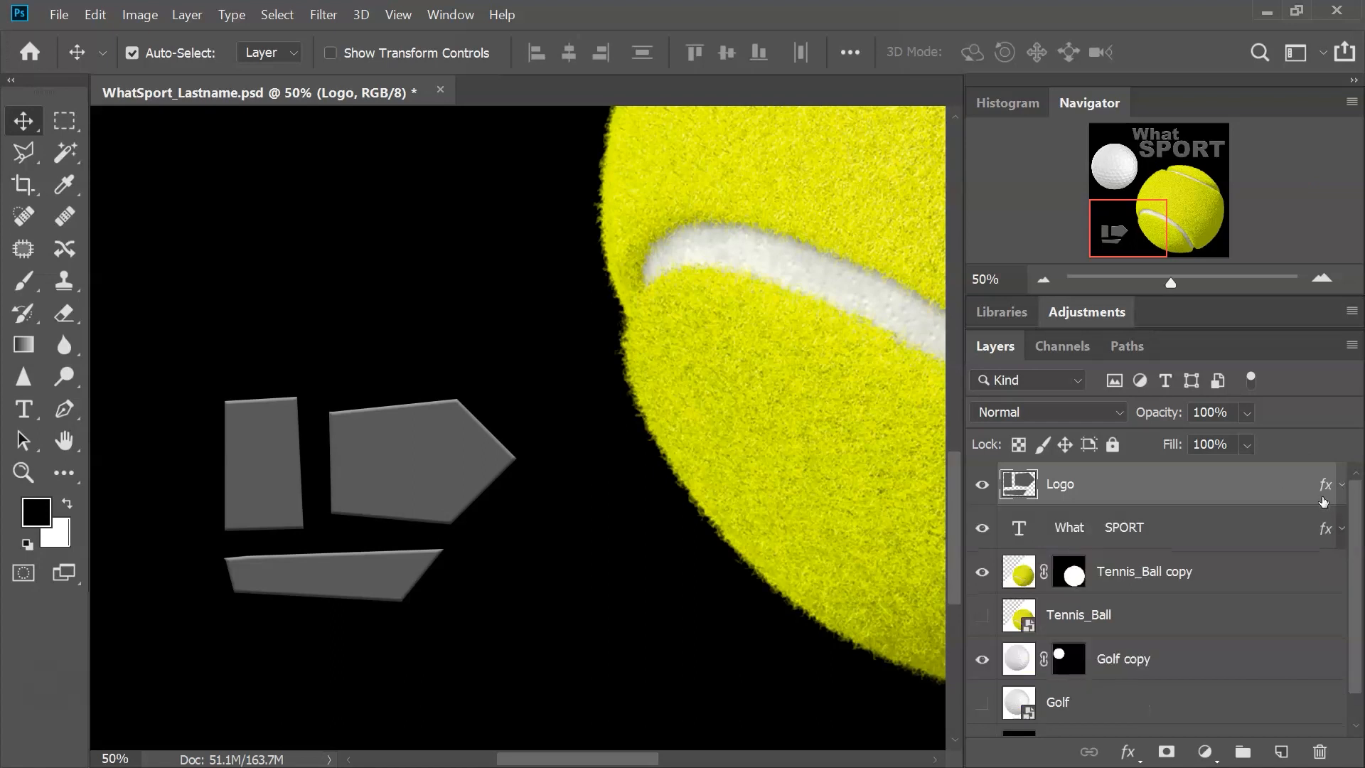
# Load the Logo layer's outline as a selection and hide the Logo layer
pyautogui.click(1045, 278)
pyautogui.click(1044, 278)
pyautogui.moveTo(1141, 209); pyautogui.dragTo(1156, 161)
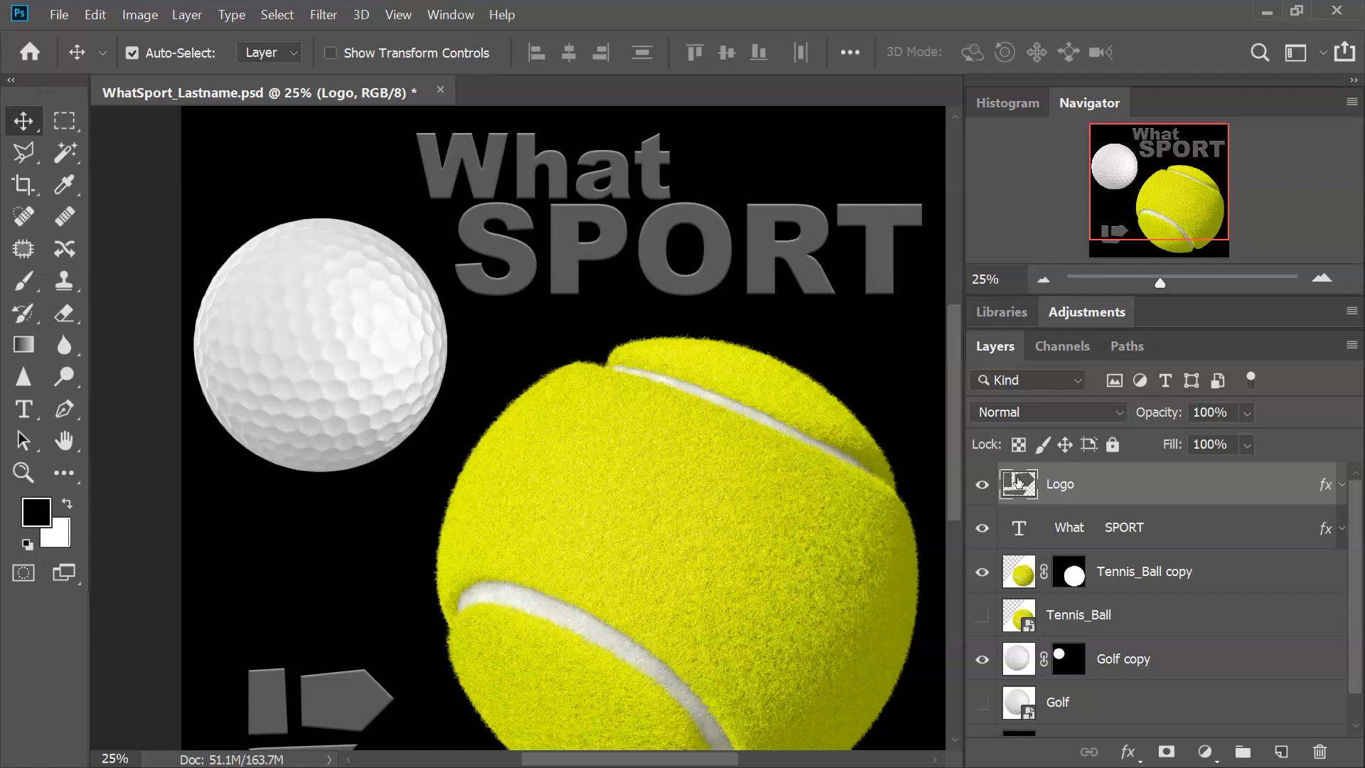
pyautogui.click(1320, 280)
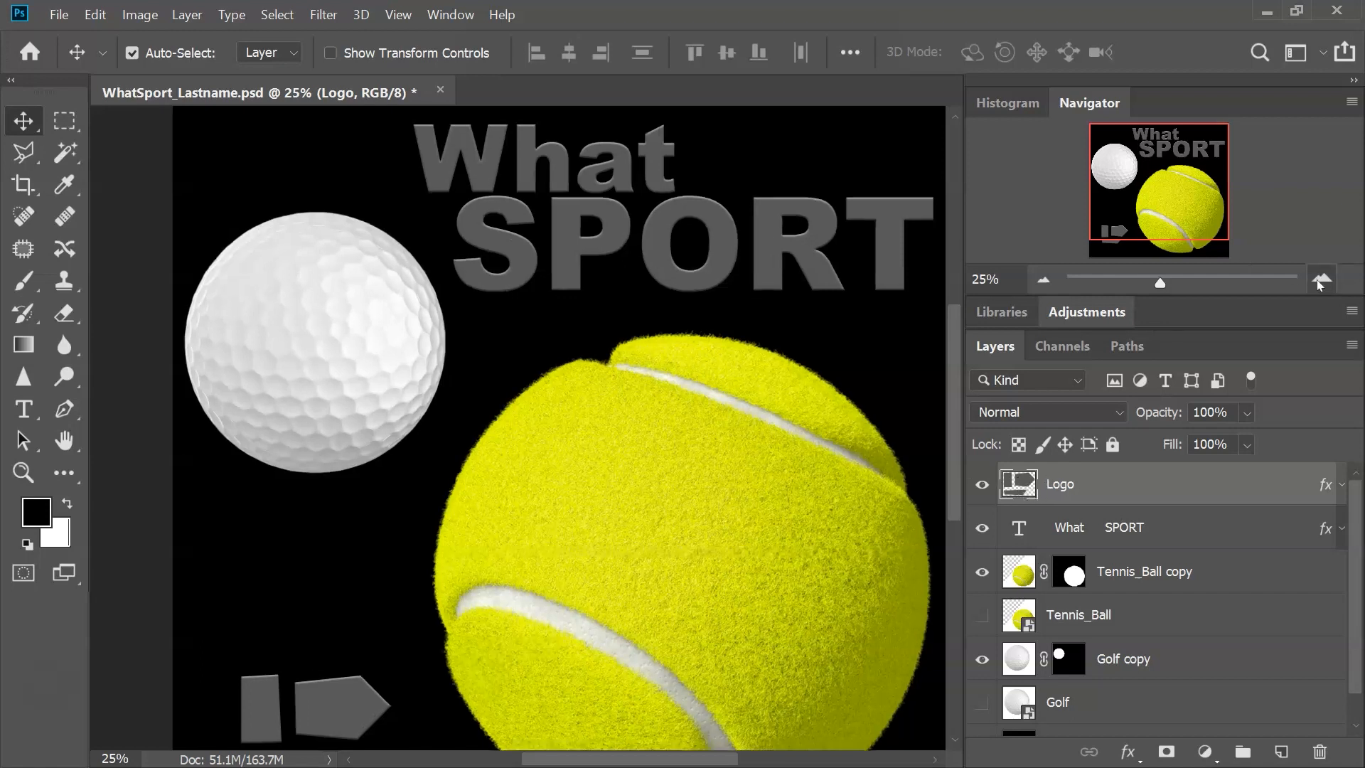
pyautogui.click(1320, 281)
pyautogui.click(1320, 281)
pyautogui.moveTo(1173, 196); pyautogui.dragTo(1122, 245)
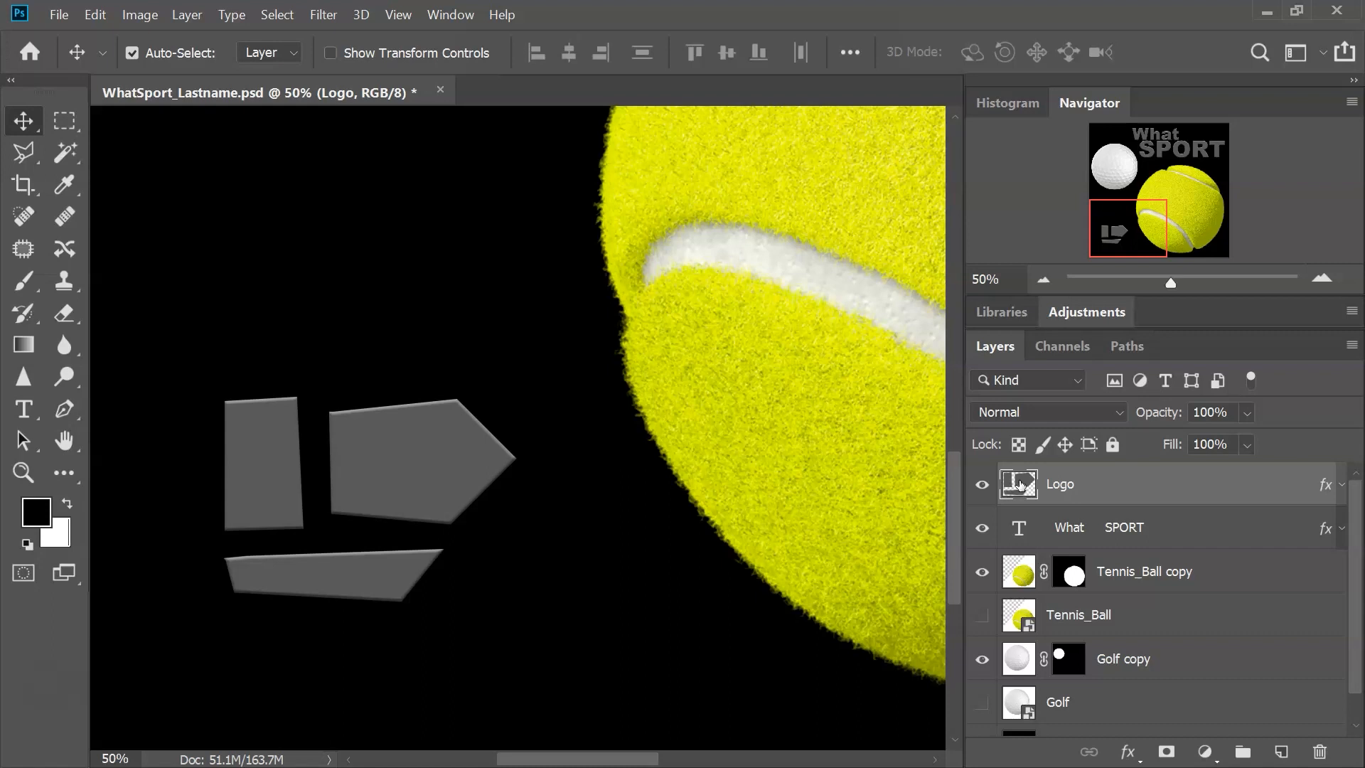
pyautogui.press('ctrl')
pyautogui.keyDown('ctrl'); pyautogui.click(1021, 485); pyautogui.keyUp('ctrl')
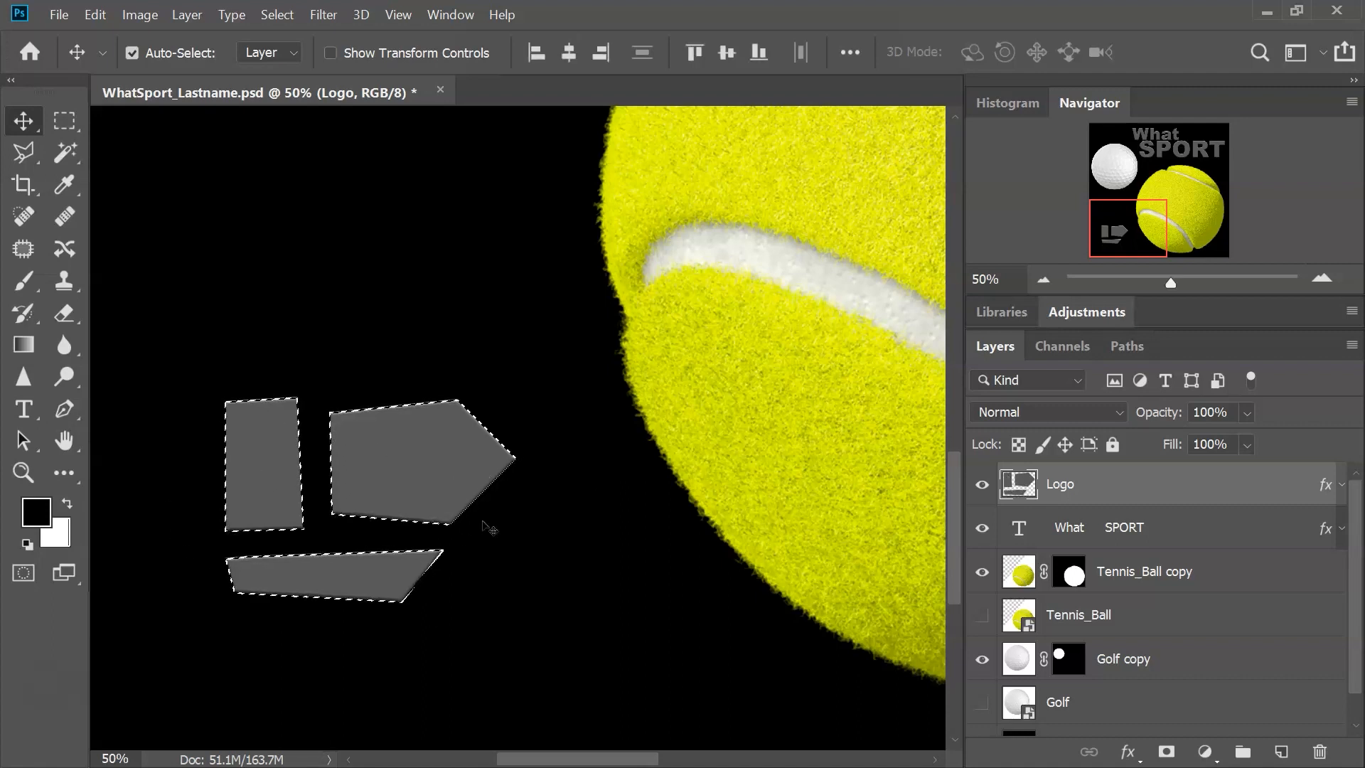
pyautogui.click(982, 487)
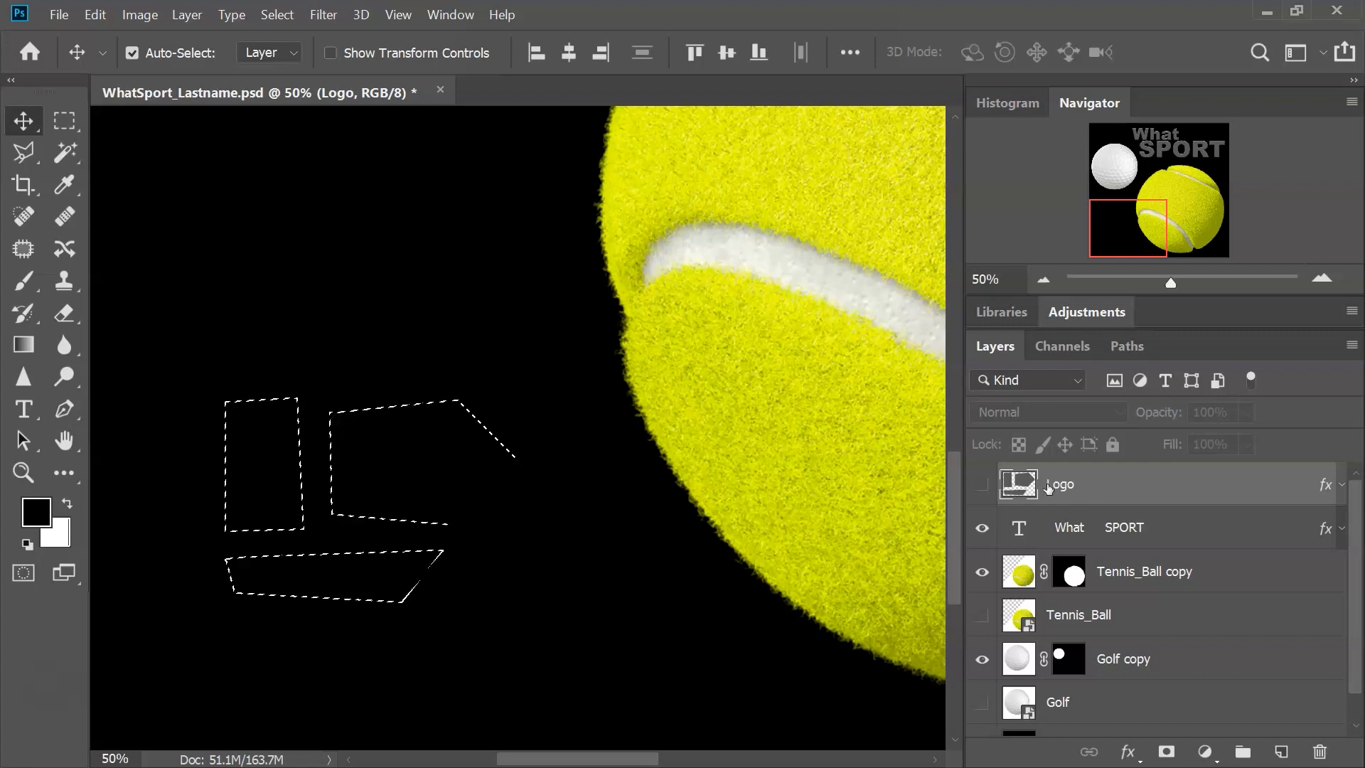
# Create a new layer above the Logo layer and name it Logo Outer
pyautogui.click(1281, 751)
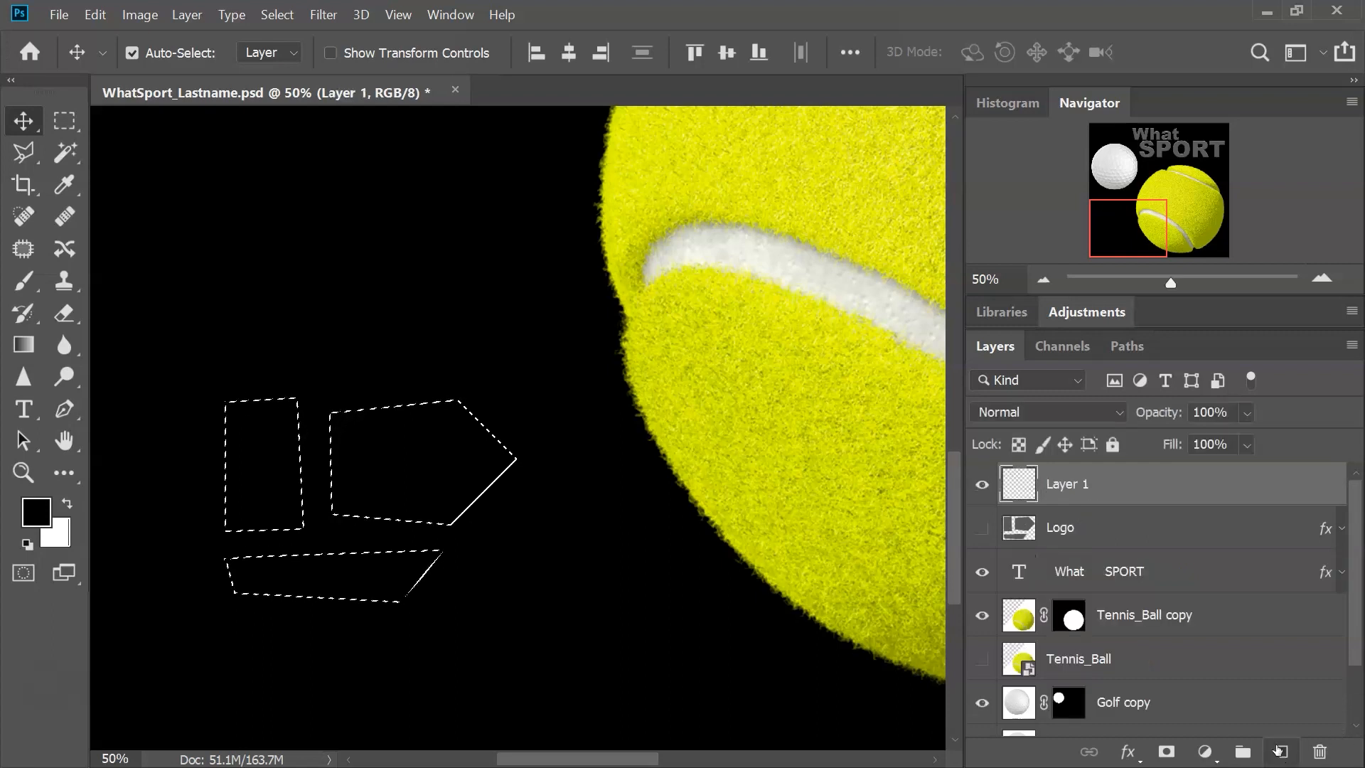
pyautogui.doubleClick(1070, 486)
pyautogui.write('Logo Outer')
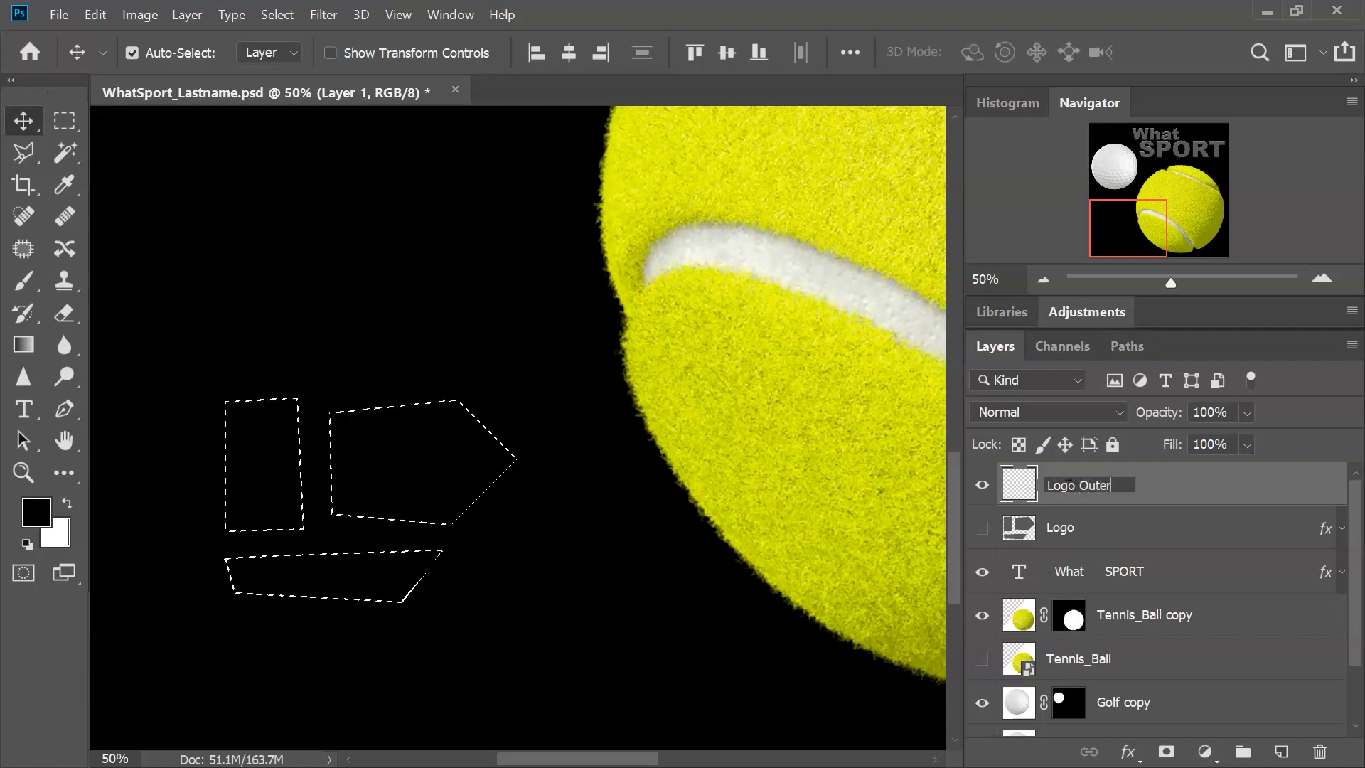
pyautogui.press('Return')
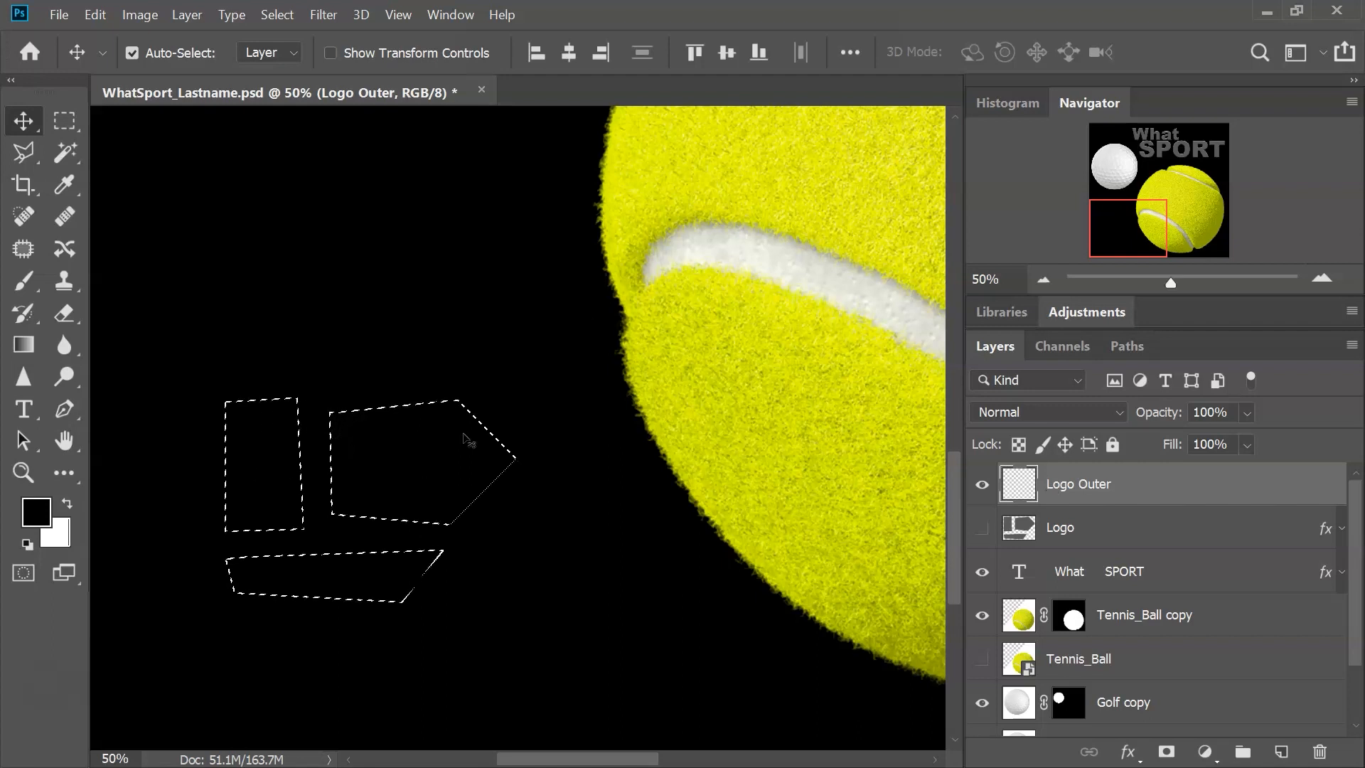
# Expand the logo-shaped selection by 6 pixels
pyautogui.click(282, 17)
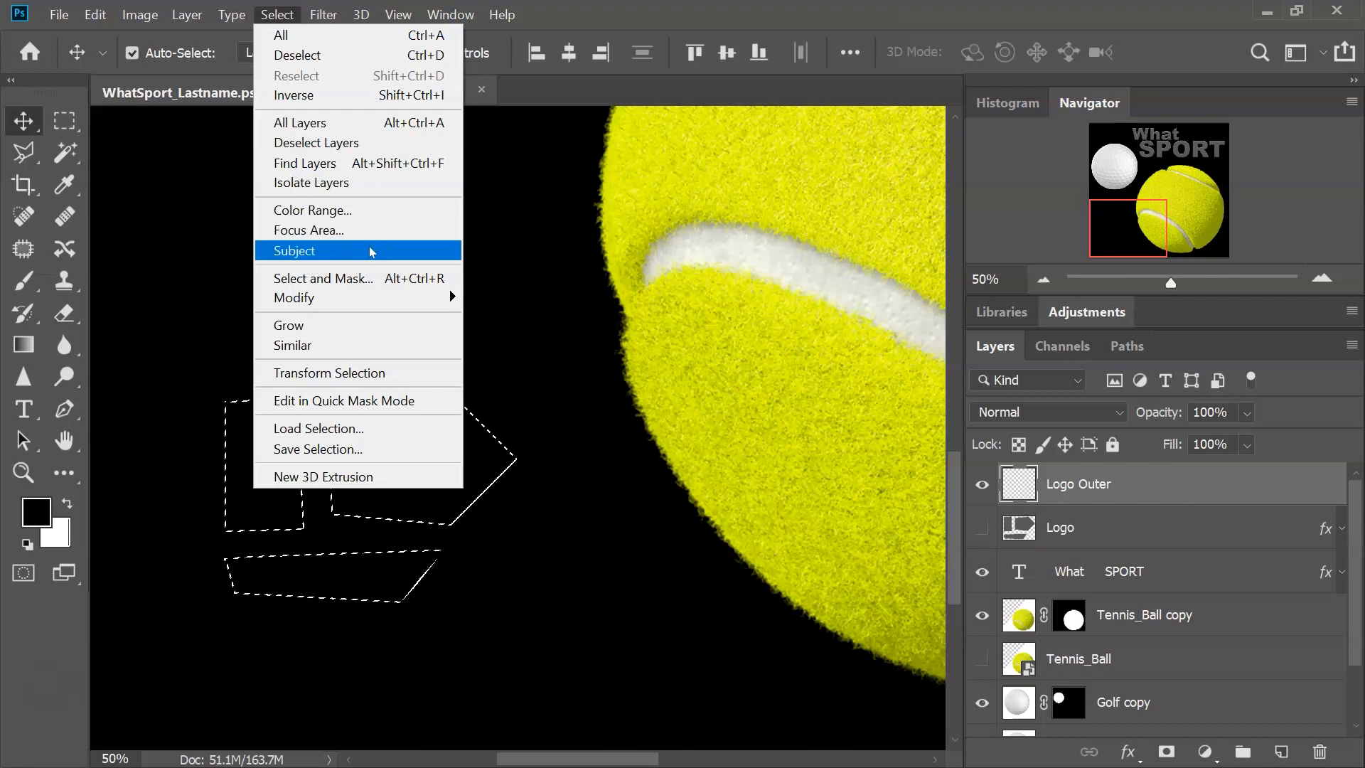
pyautogui.moveTo(310, 304)
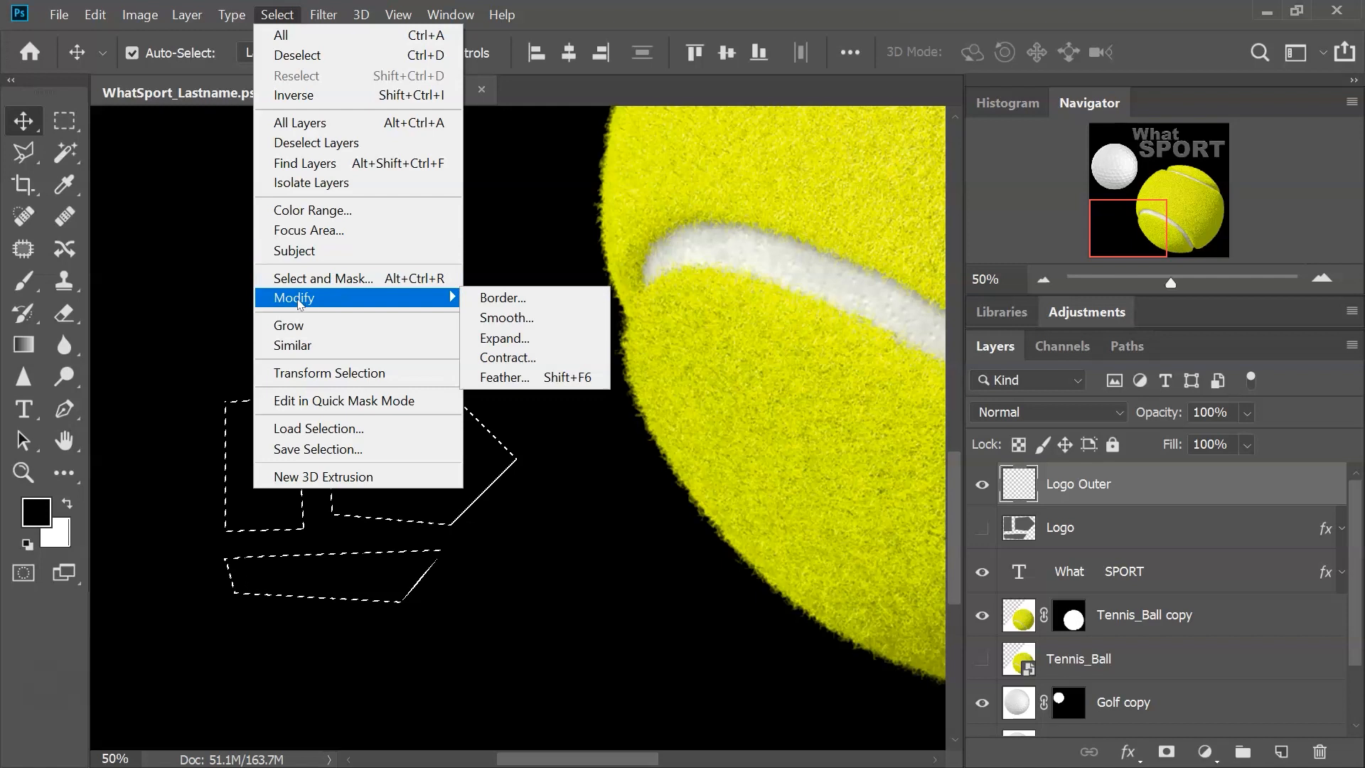
pyautogui.click(576, 341)
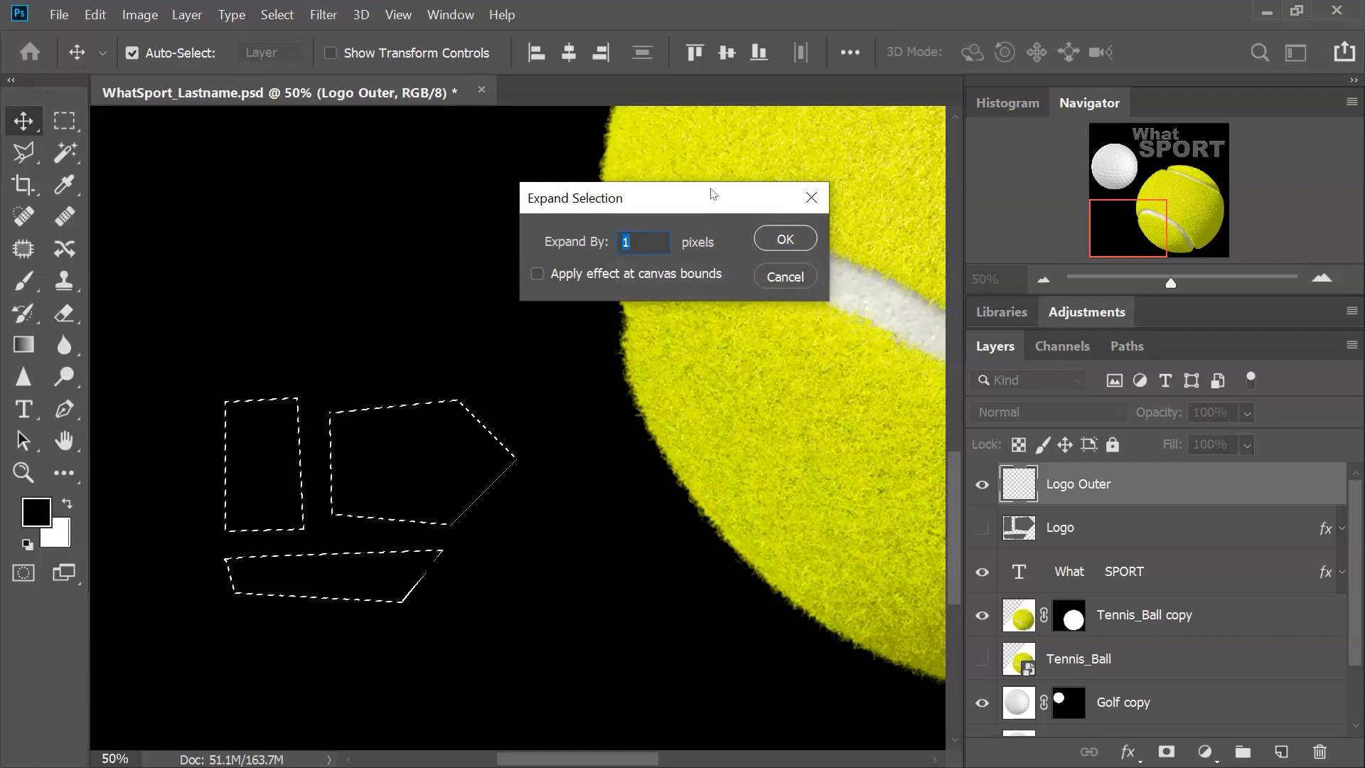
pyautogui.moveTo(713, 195); pyautogui.dragTo(682, 197)
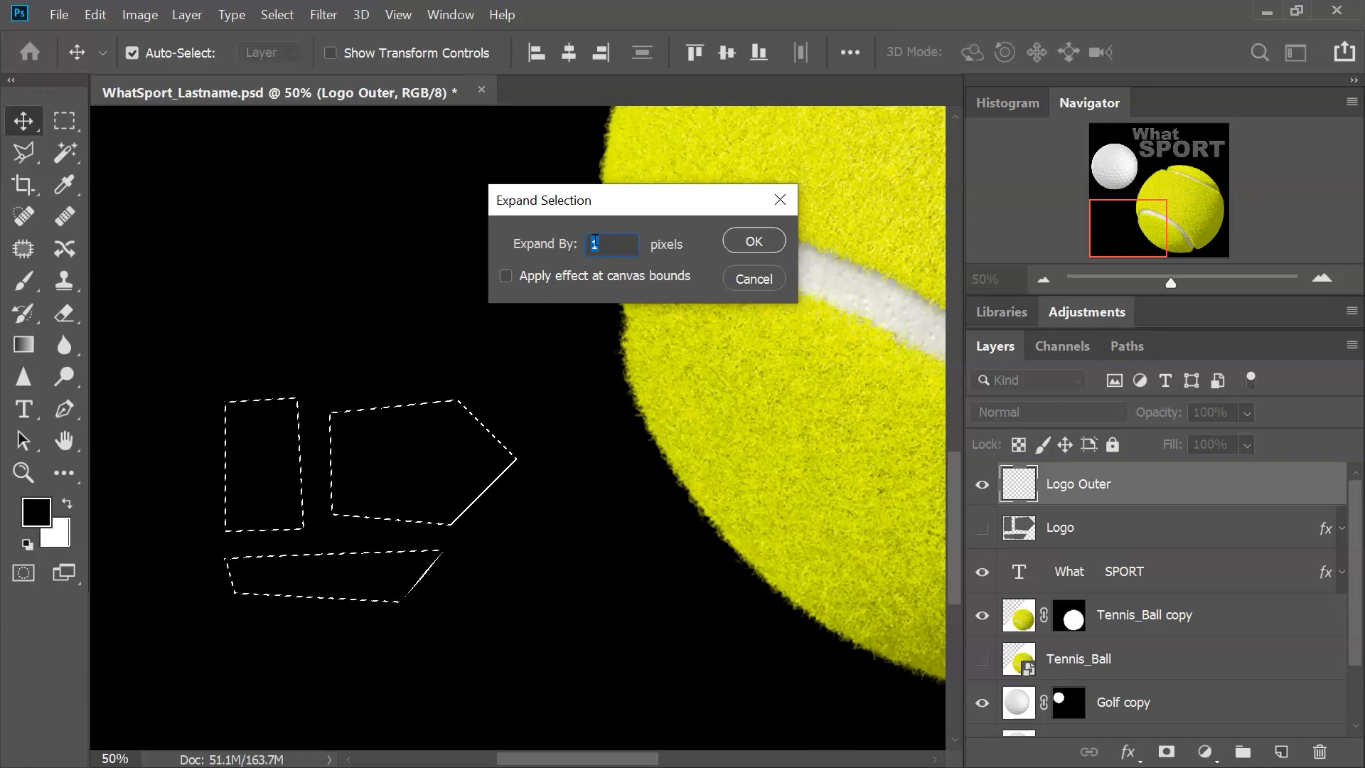
pyautogui.write('6')
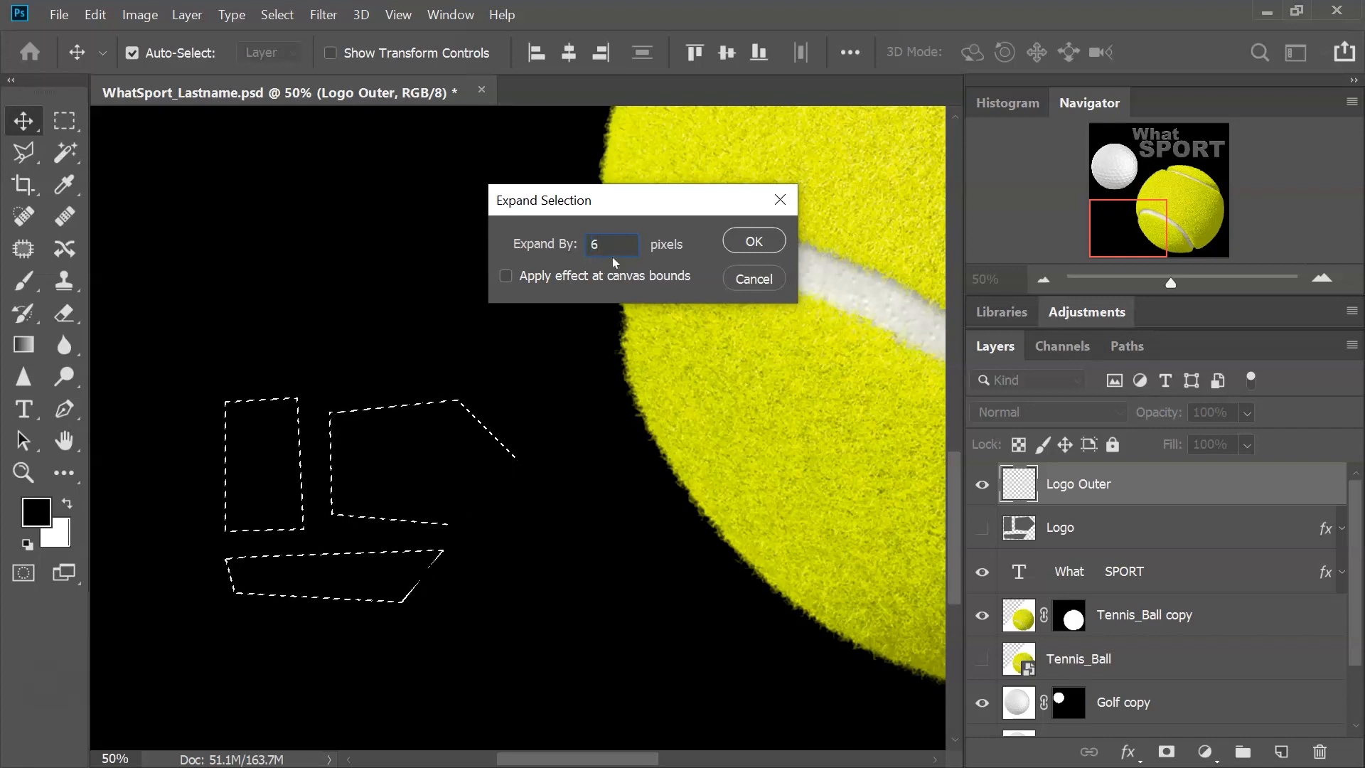
pyautogui.click(771, 240)
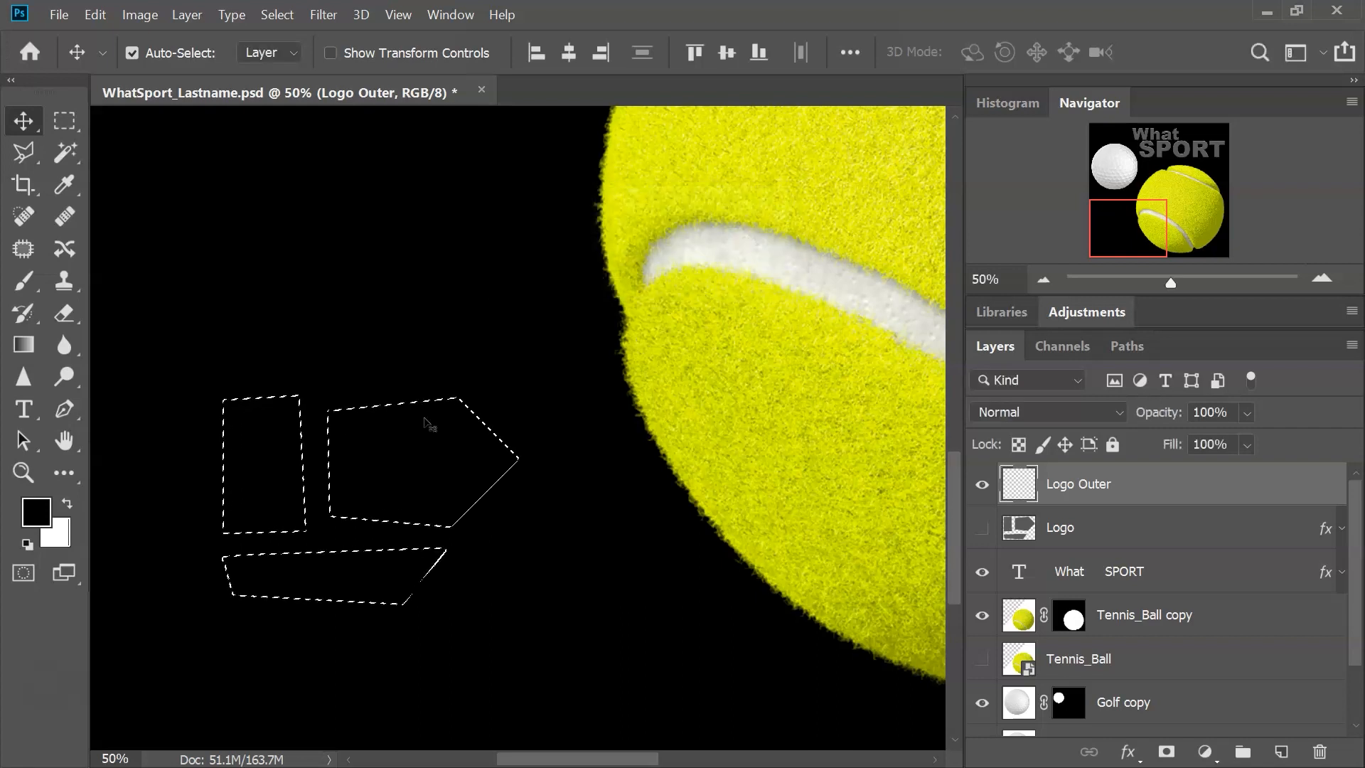
# Show the Logo layer again and examine the margin between the logo shapes and the expanded selection
pyautogui.click(982, 530)
pyautogui.click(982, 530)
pyautogui.hotkey('ctrl', '+')
pyautogui.hotkey('ctrl', '+')
pyautogui.hotkey('ctrl', '+')
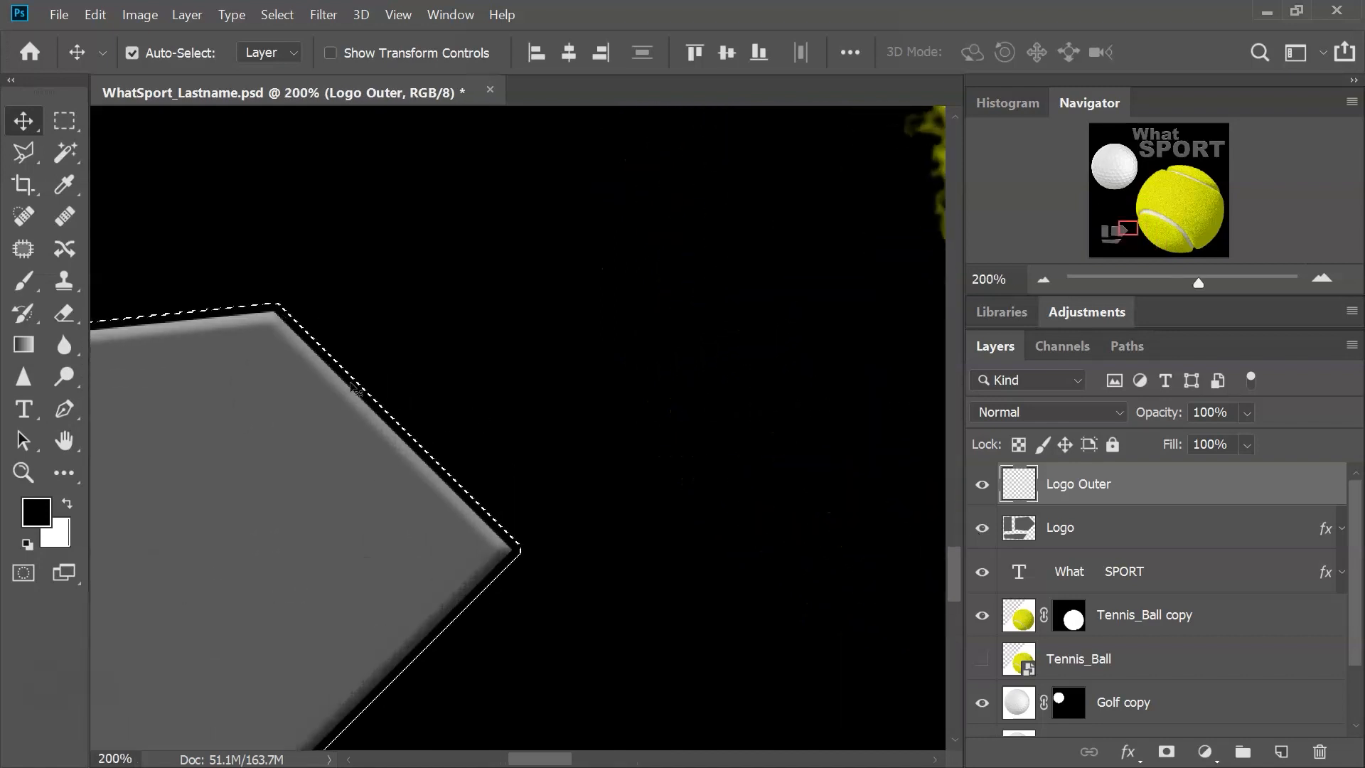
pyautogui.hotkey('ctrl', 'd')
pyautogui.moveTo(340, 544); pyautogui.dragTo(608, 565)
pyautogui.moveTo(498, 572); pyautogui.dragTo(906, 525)
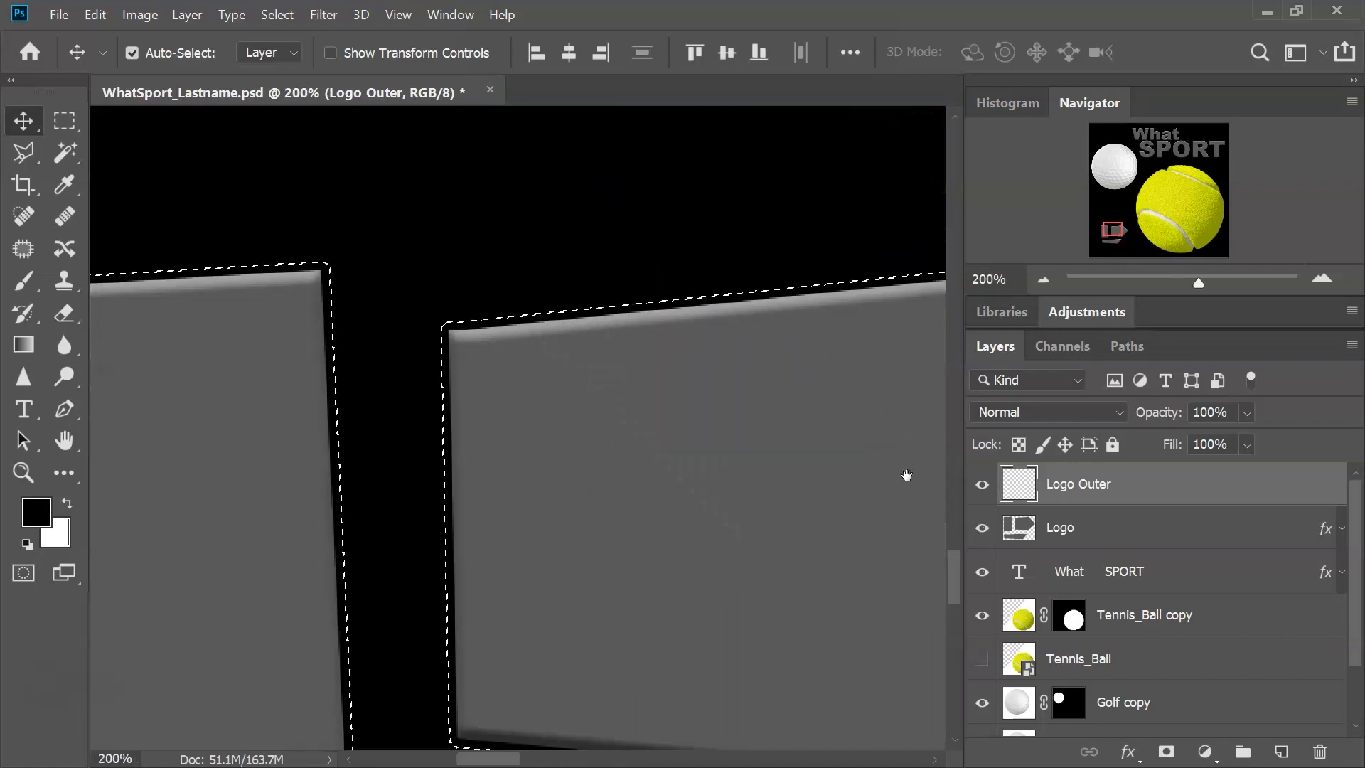
pyautogui.click(1043, 278)
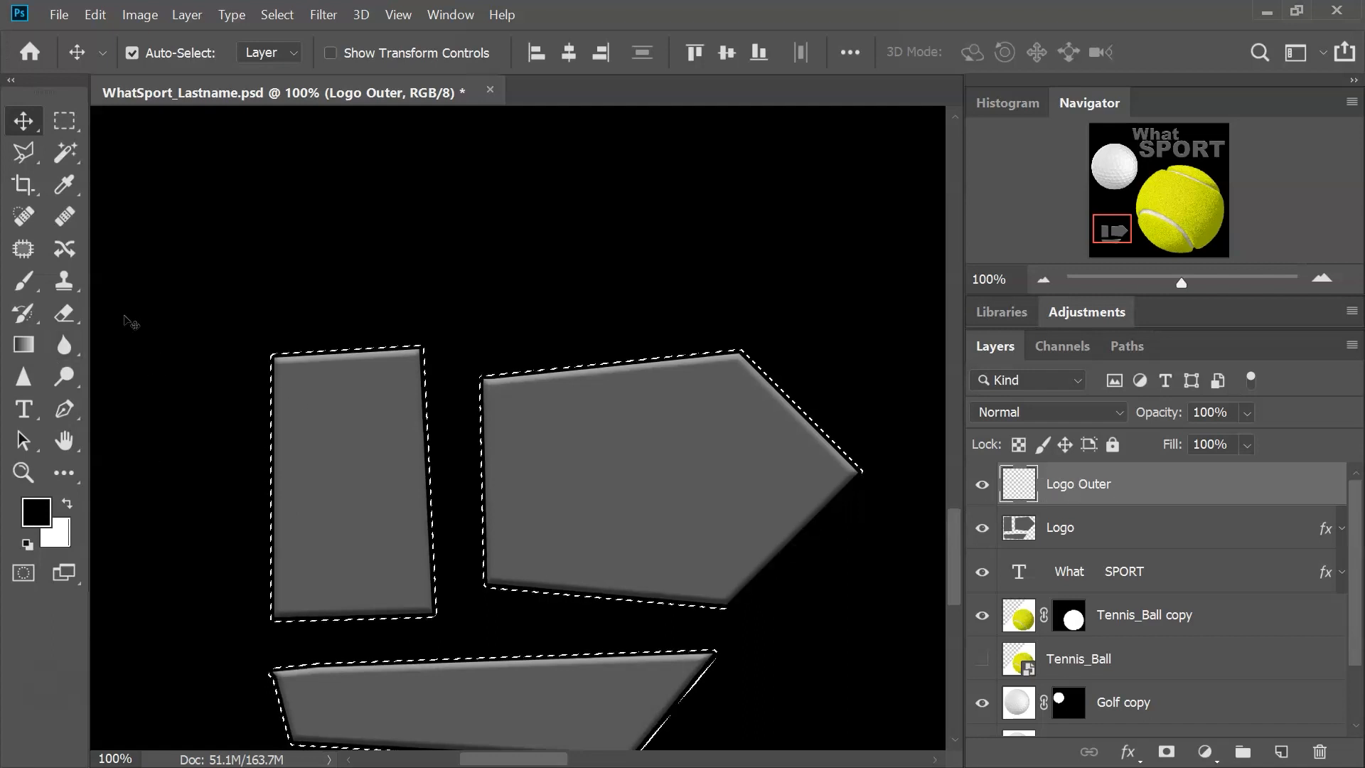
# Sample the logo's gray as the foreground color and fill the expanded selection on the Logo Outer layer with Paint Bucket
pyautogui.press('g')
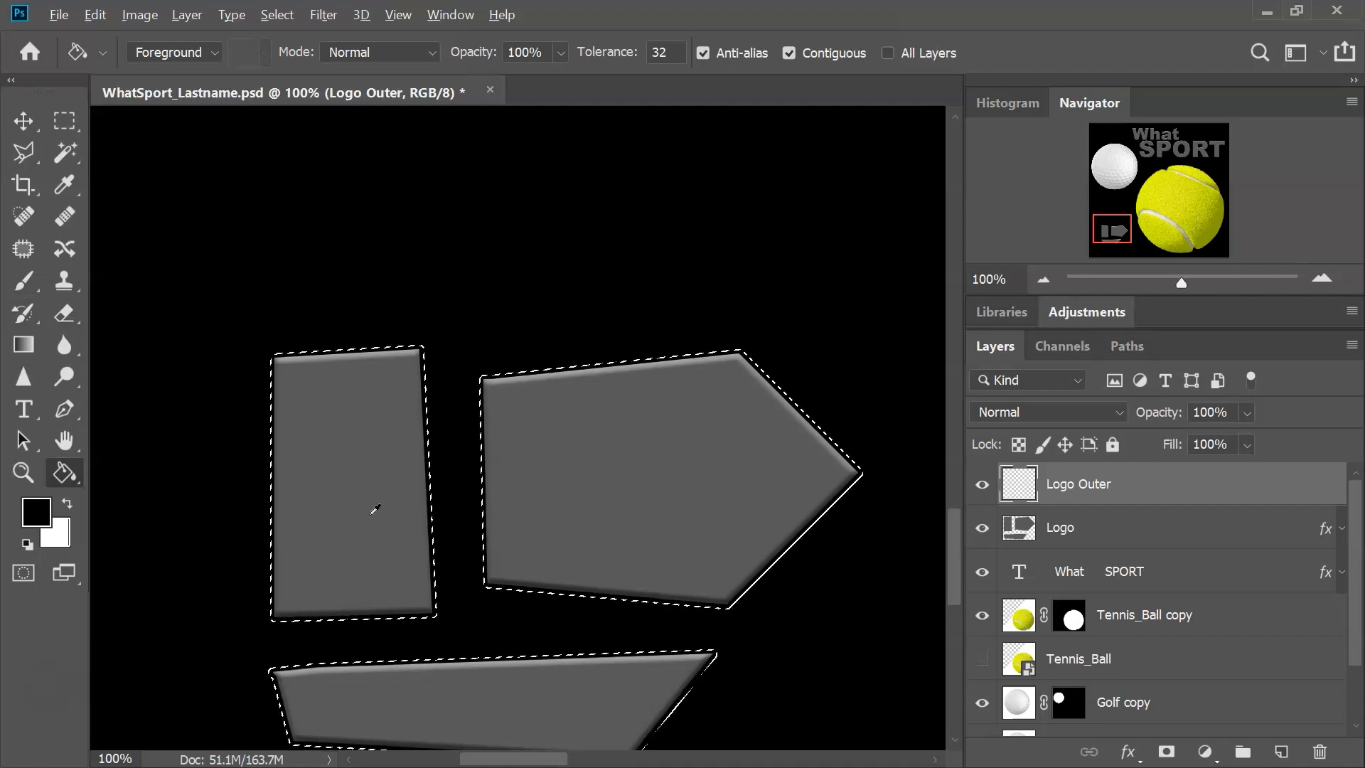
pyautogui.keyDown('alt'); pyautogui.click(356, 498); pyautogui.keyUp('alt')
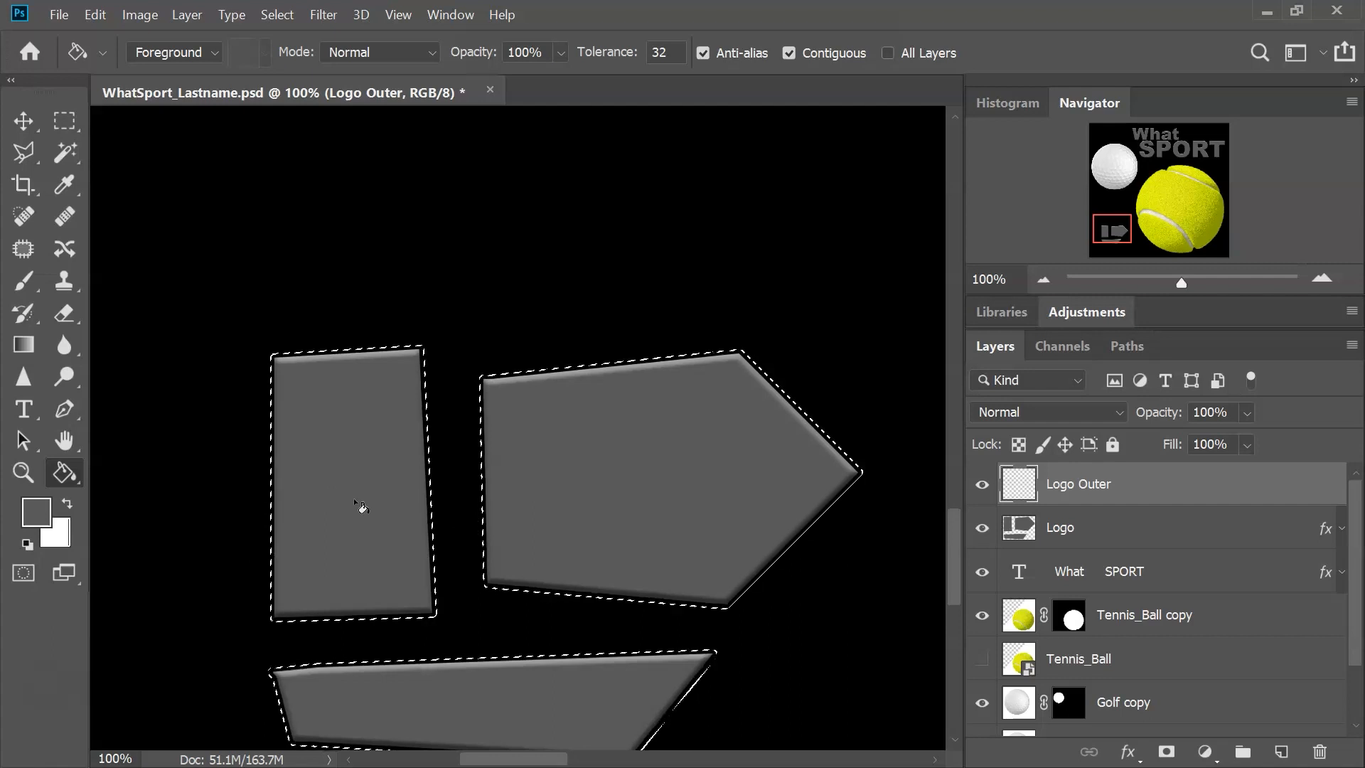
pyautogui.click(357, 499)
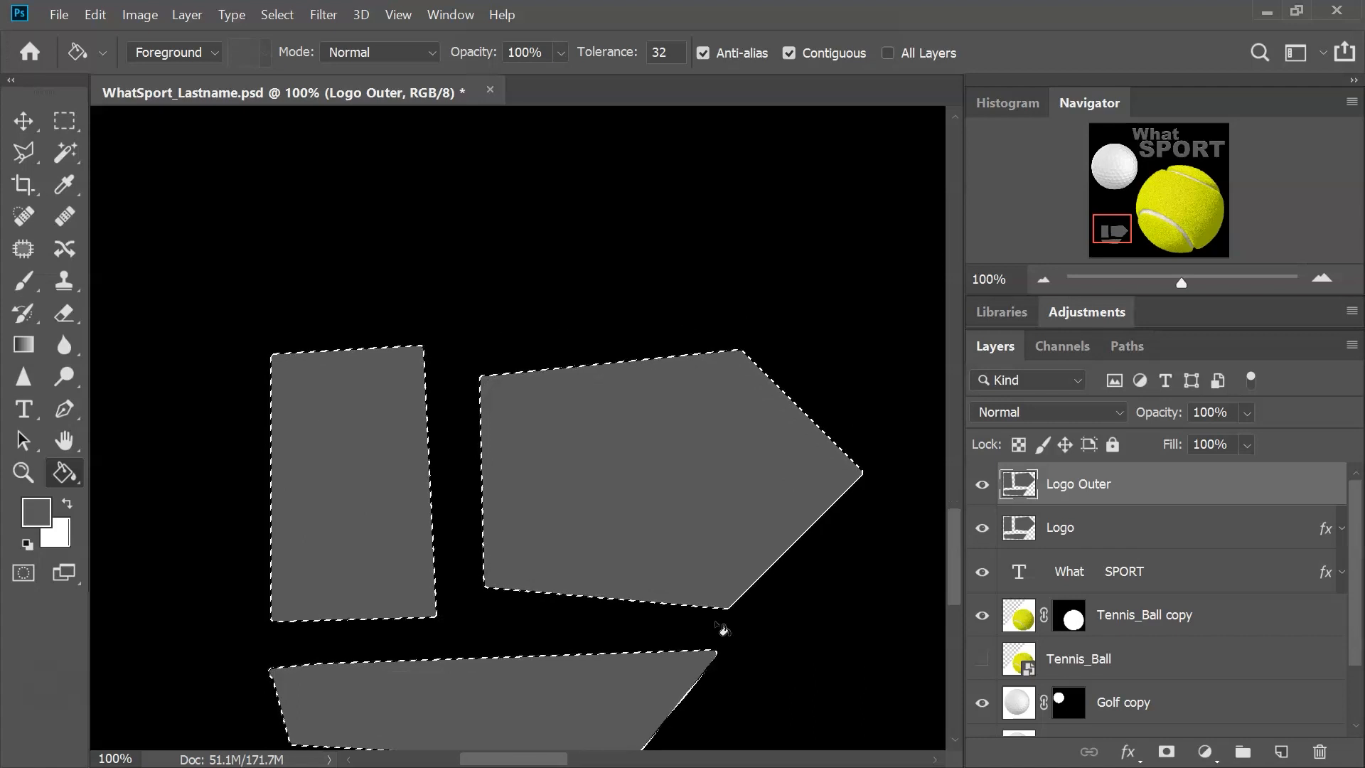
# Move the Logo Outer layer beneath the Logo layer and clear the selection
pyautogui.click(1043, 278)
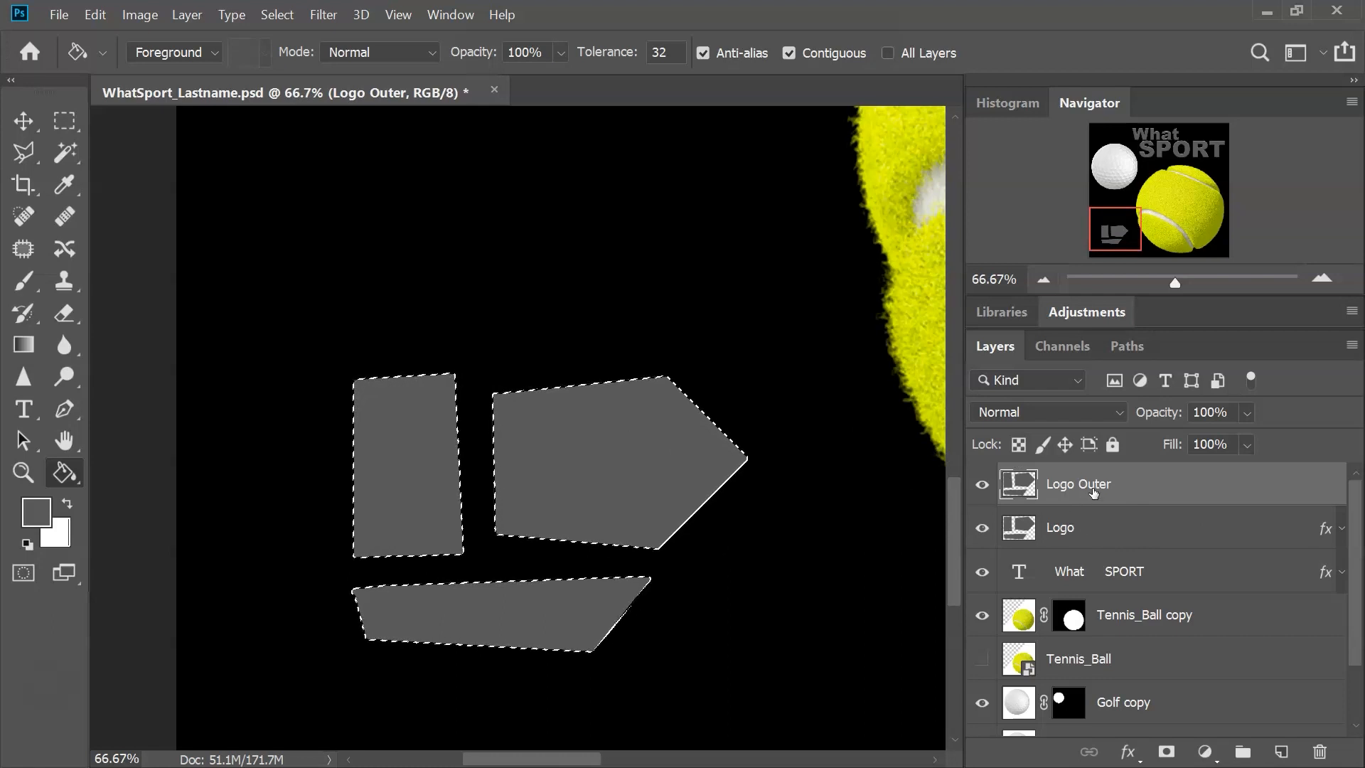
pyautogui.moveTo(1136, 481); pyautogui.dragTo(1123, 549)
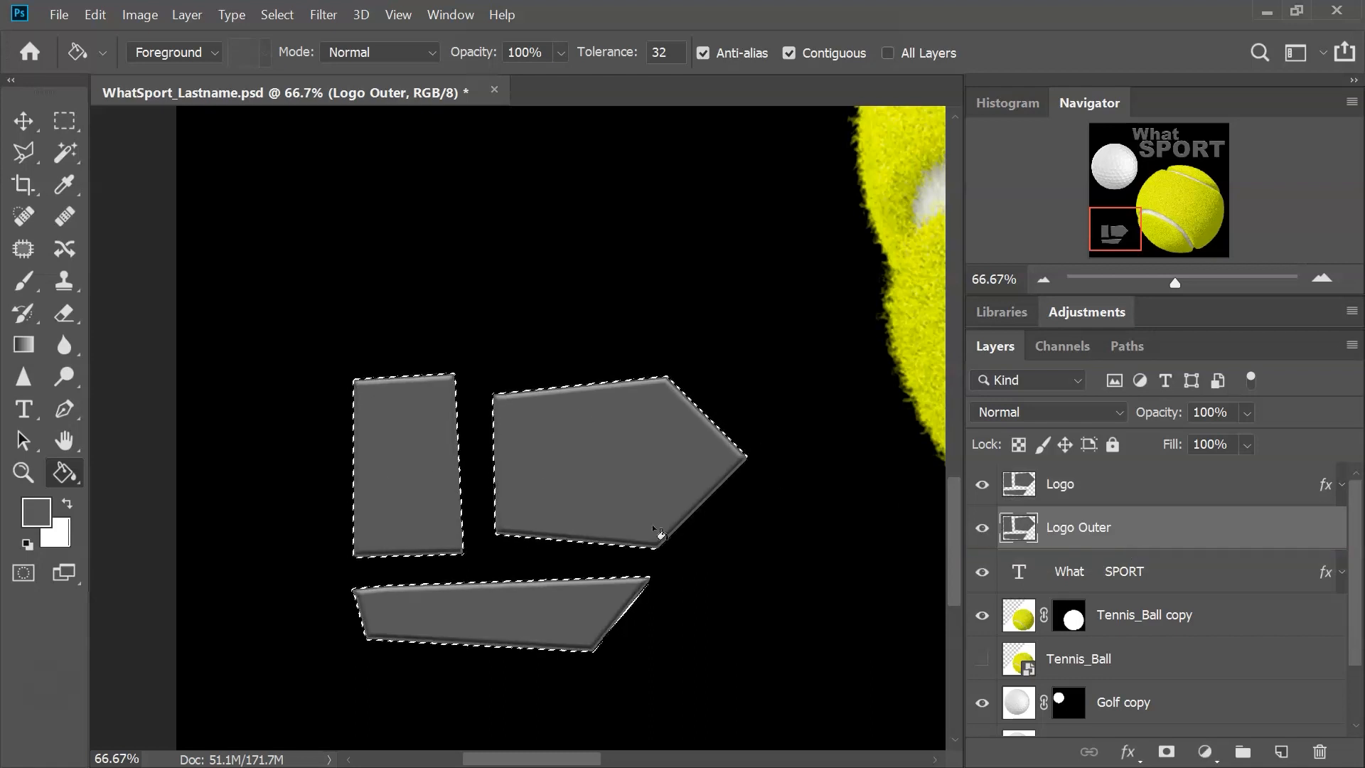
pyautogui.hotkey('ctrl', 'd')
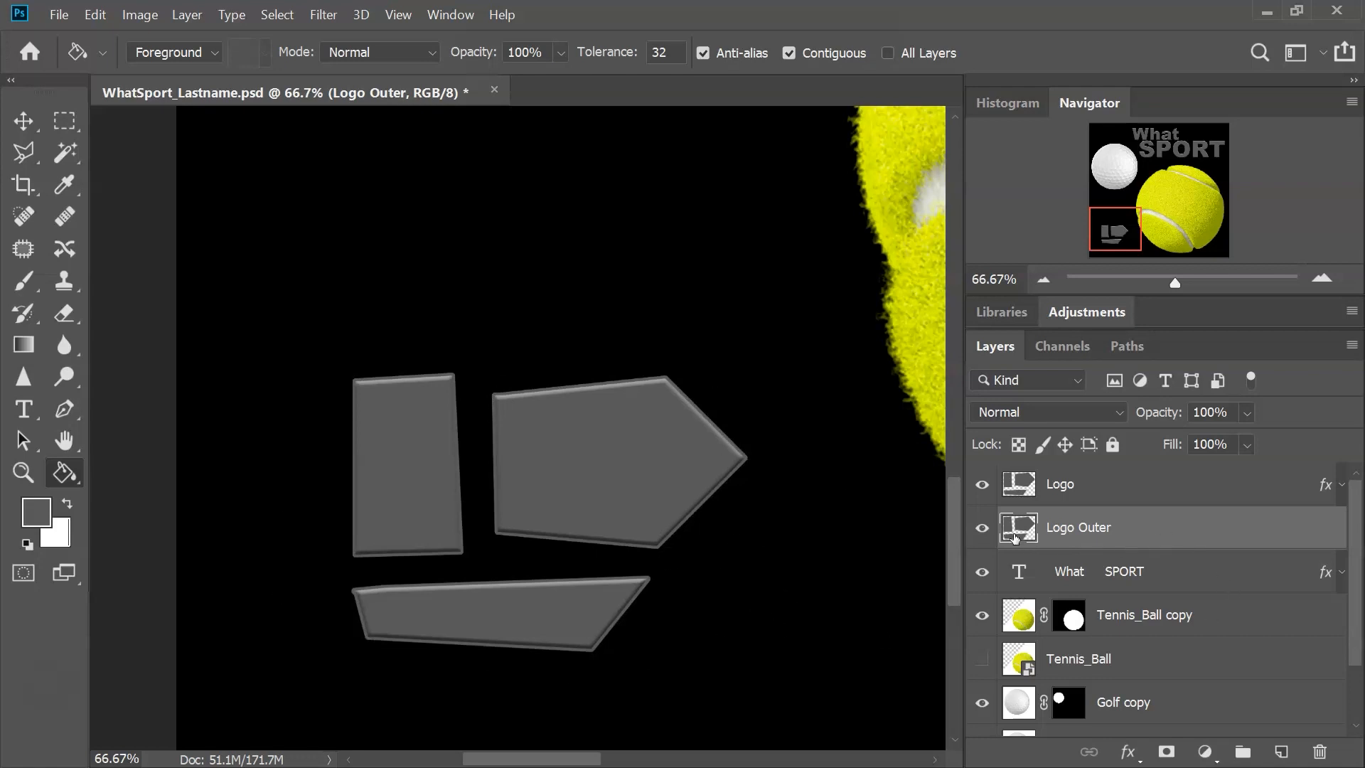
# Add Bevel & Emboss to the Logo Outer layer with the Outer Bevel style and Chisel Hard technique
pyautogui.doubleClick(1187, 532)
pyautogui.click(521, 239)
pyautogui.moveTo(738, 135); pyautogui.dragTo(916, 140)
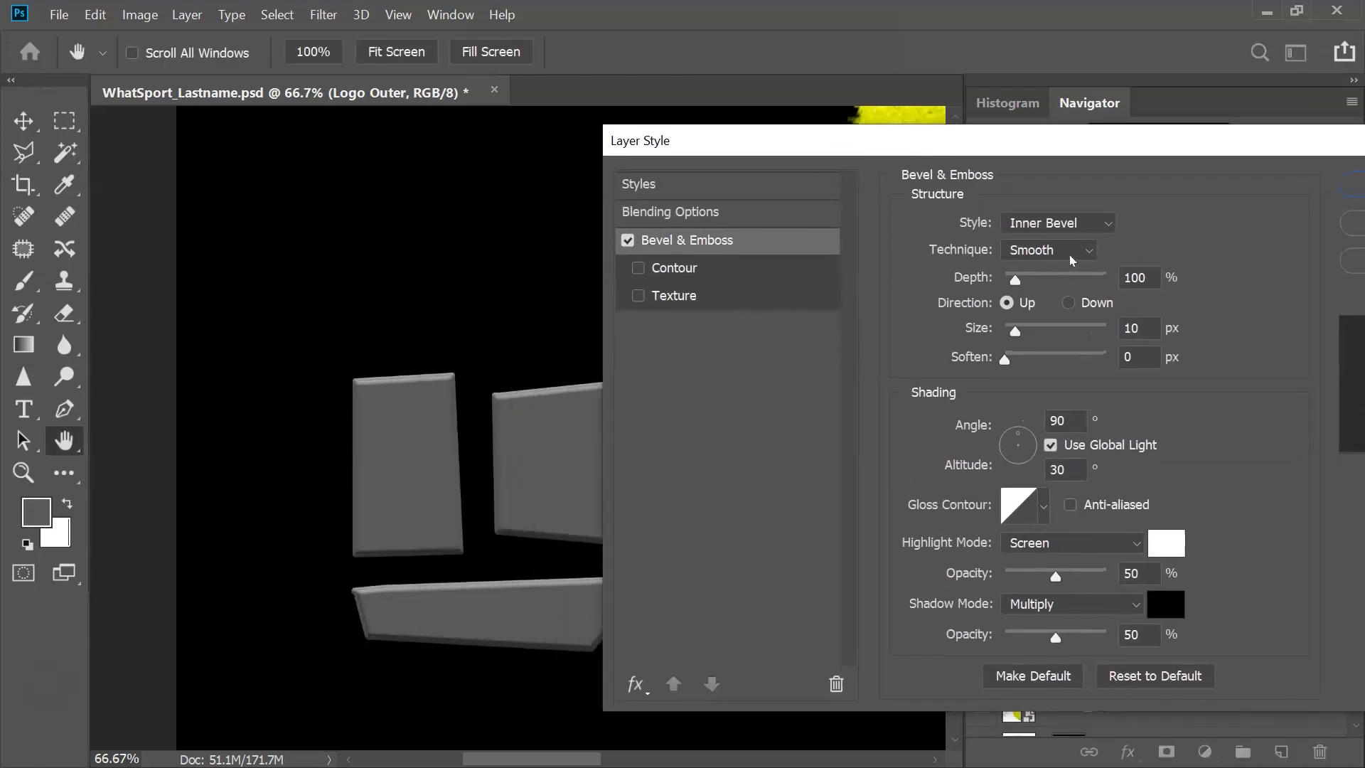
pyautogui.click(1104, 225)
pyautogui.click(1093, 246)
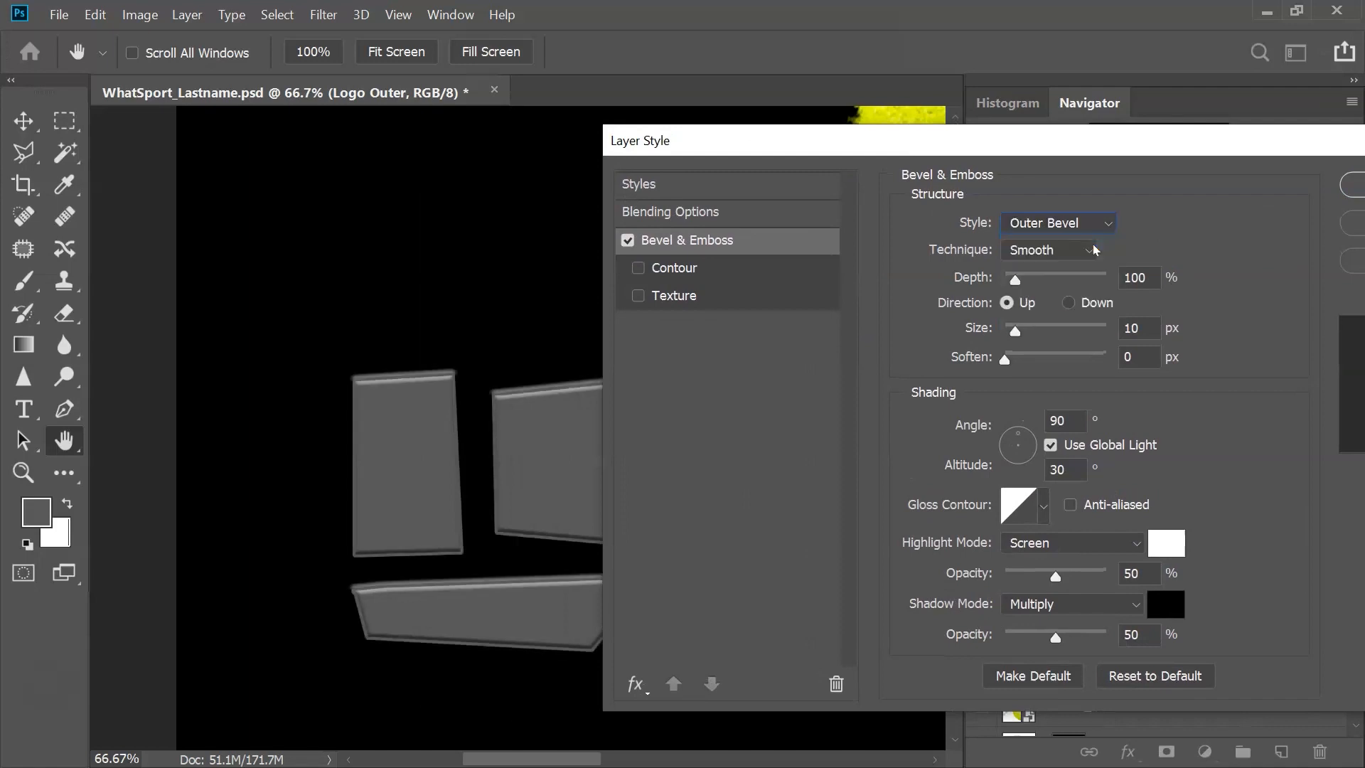
pyautogui.click(1066, 249)
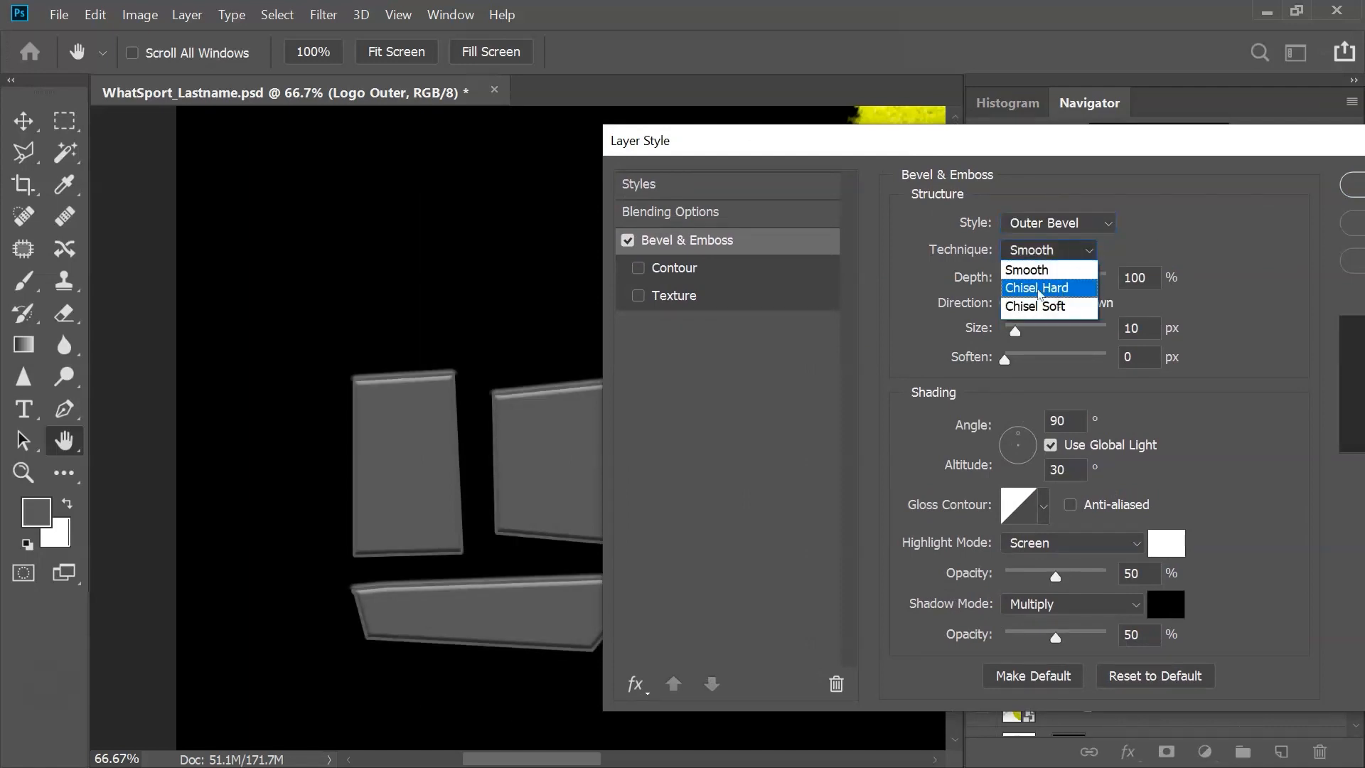
pyautogui.click(1049, 290)
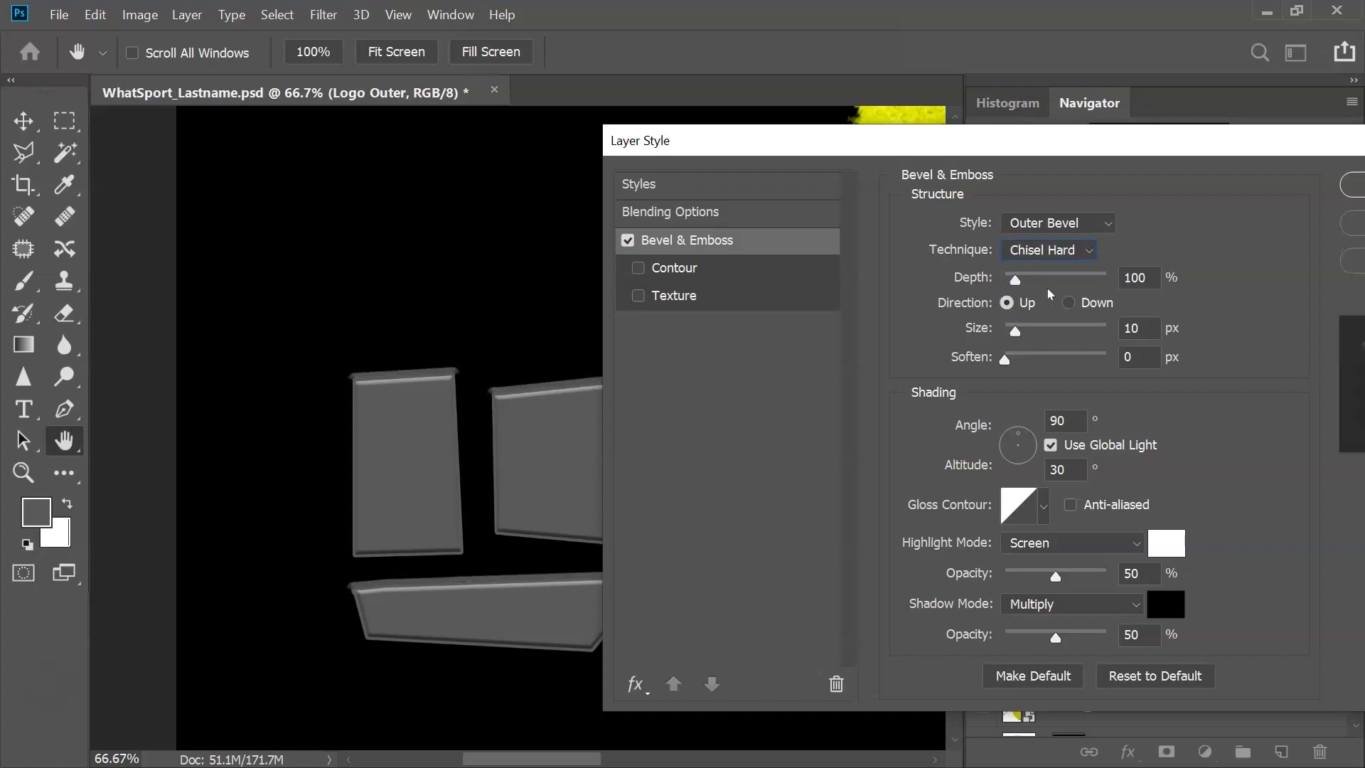
# Set Logo Outer's bevel size to 20 px and soften to 3 px, and apply the layer style
pyautogui.click(1147, 329)
pyautogui.write('20')
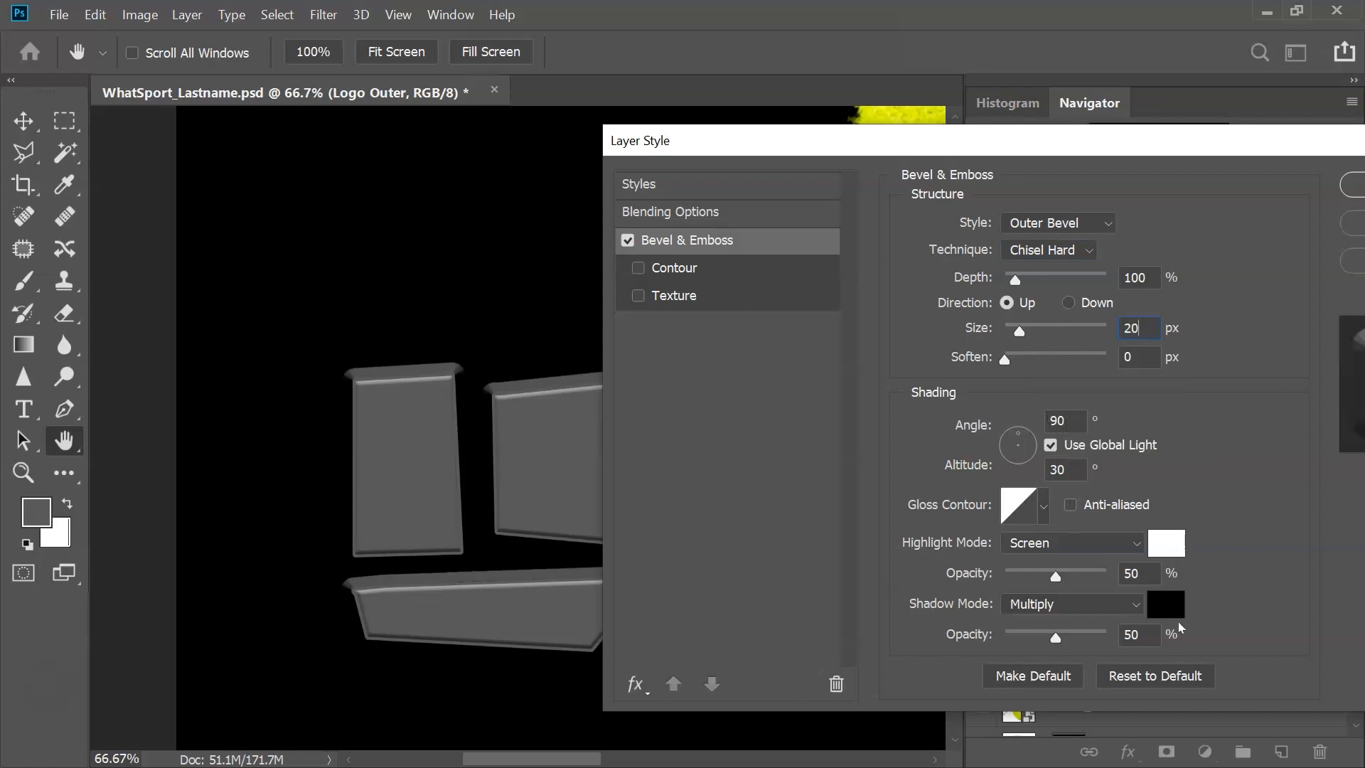
pyautogui.moveTo(1175, 151); pyautogui.dragTo(1059, 147)
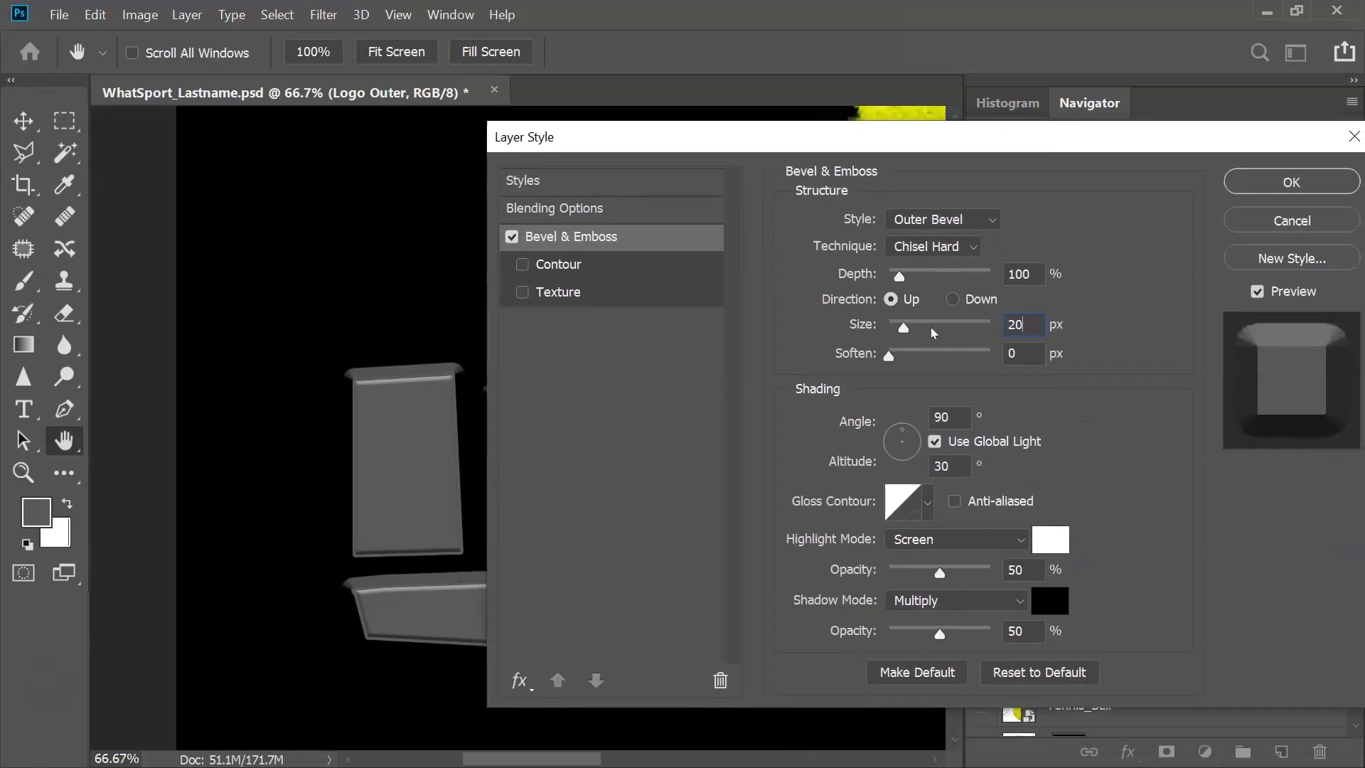
pyautogui.moveTo(912, 357)
pyautogui.mouseDown()
pyautogui.moveTo(951, 358)
pyautogui.moveTo(906, 367)
pyautogui.mouseUp()
pyautogui.moveTo(1178, 134); pyautogui.dragTo(1125, 181)
pyautogui.click(1221, 227)
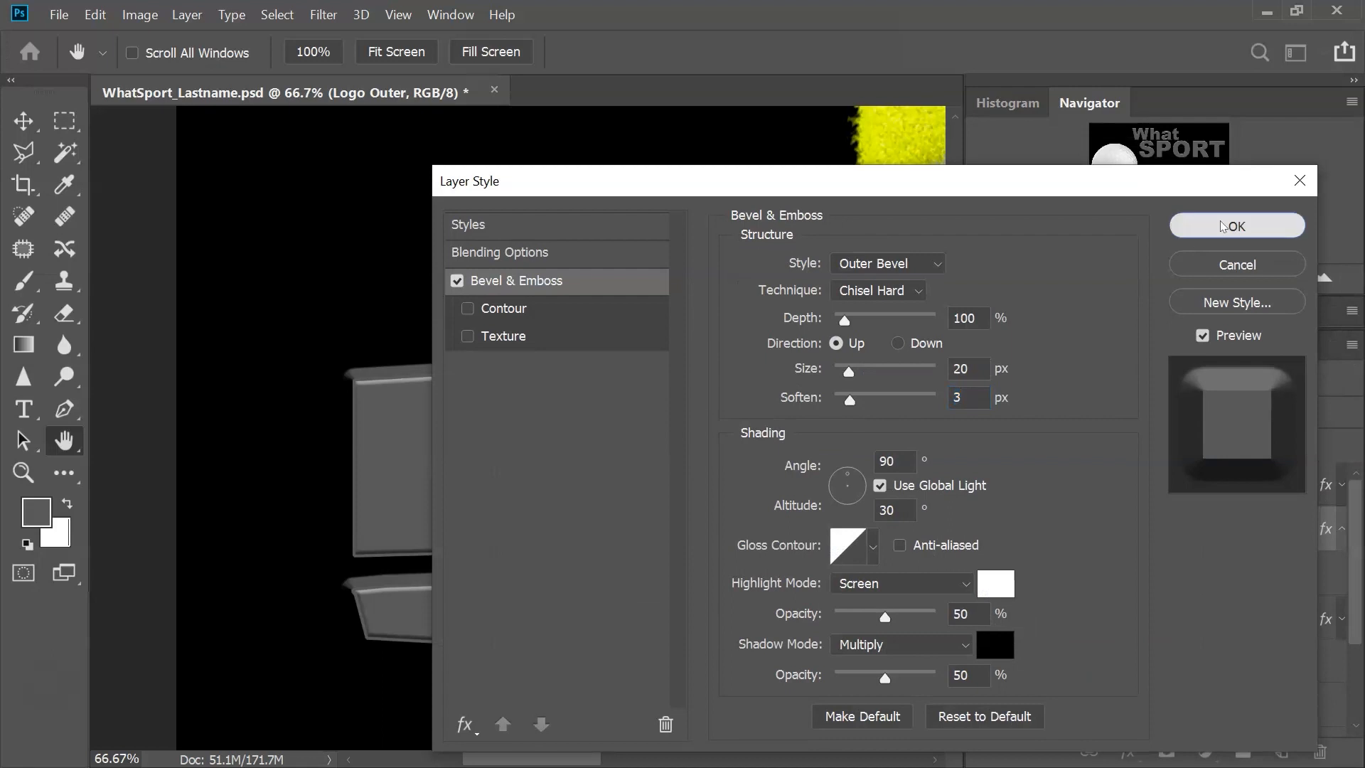
# Check the logo and title text across the poster, and collapse the Logo Outer layer's effects list
pyautogui.click(1052, 283)
pyautogui.moveTo(1065, 283); pyautogui.dragTo(1162, 282)
pyautogui.click(1108, 247)
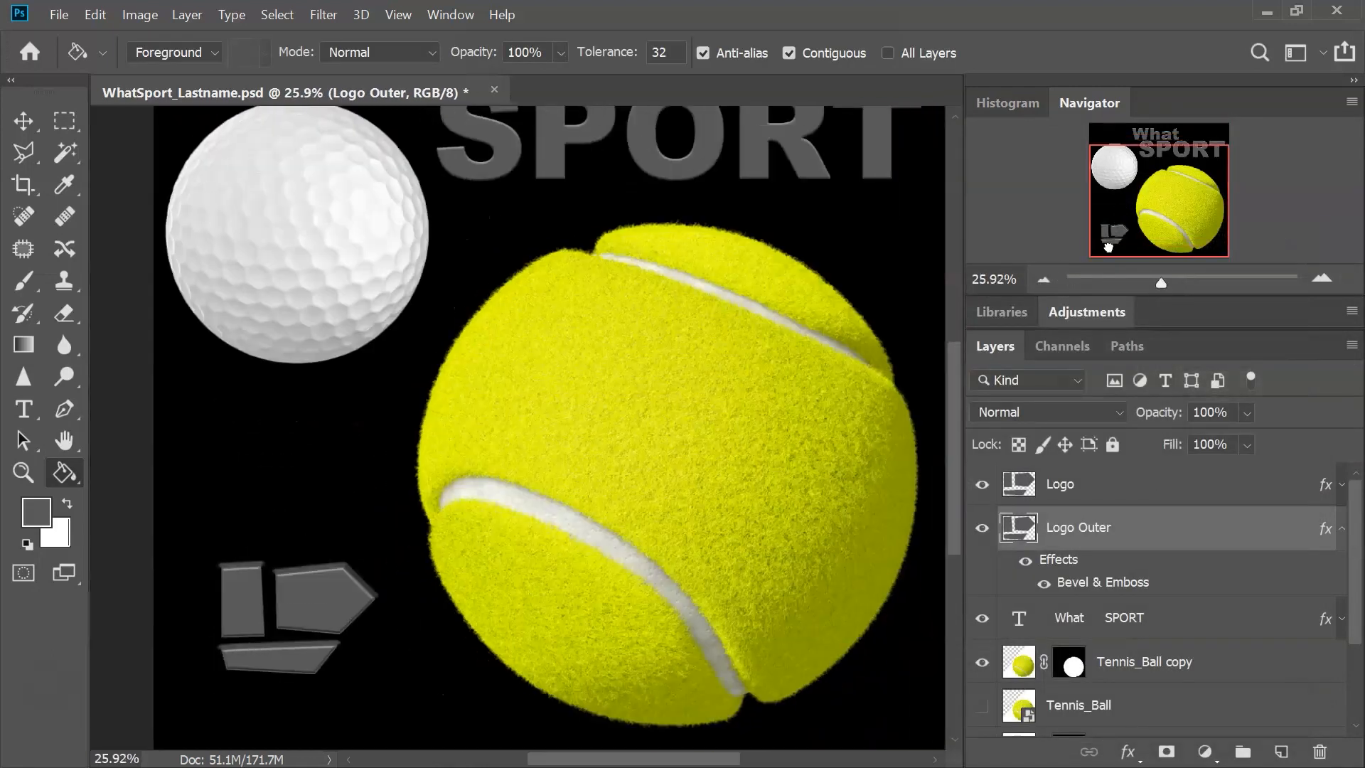
pyautogui.moveTo(1109, 247); pyautogui.dragTo(1123, 199)
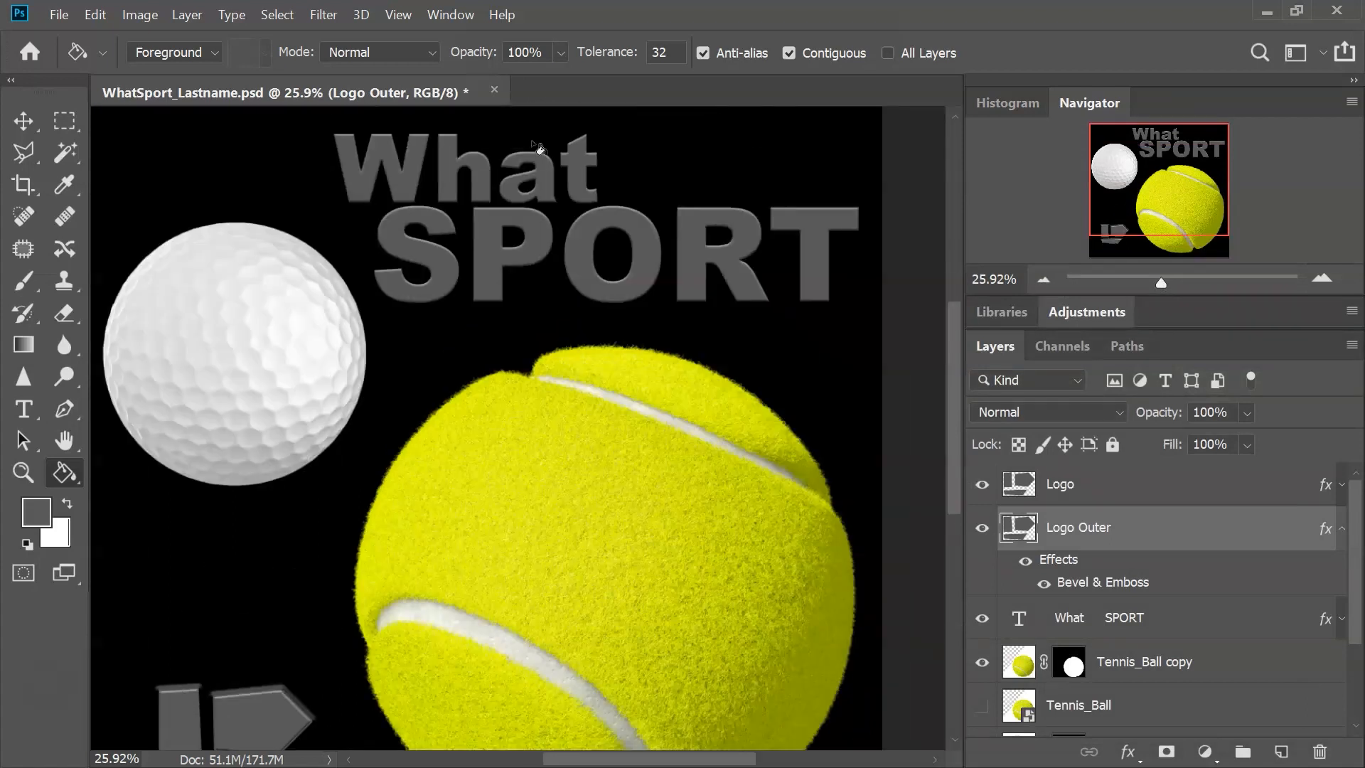
pyautogui.click(1342, 526)
# Create a new blank layer and place it directly beneath the What SPORT text layer
pyautogui.click(1003, 582)
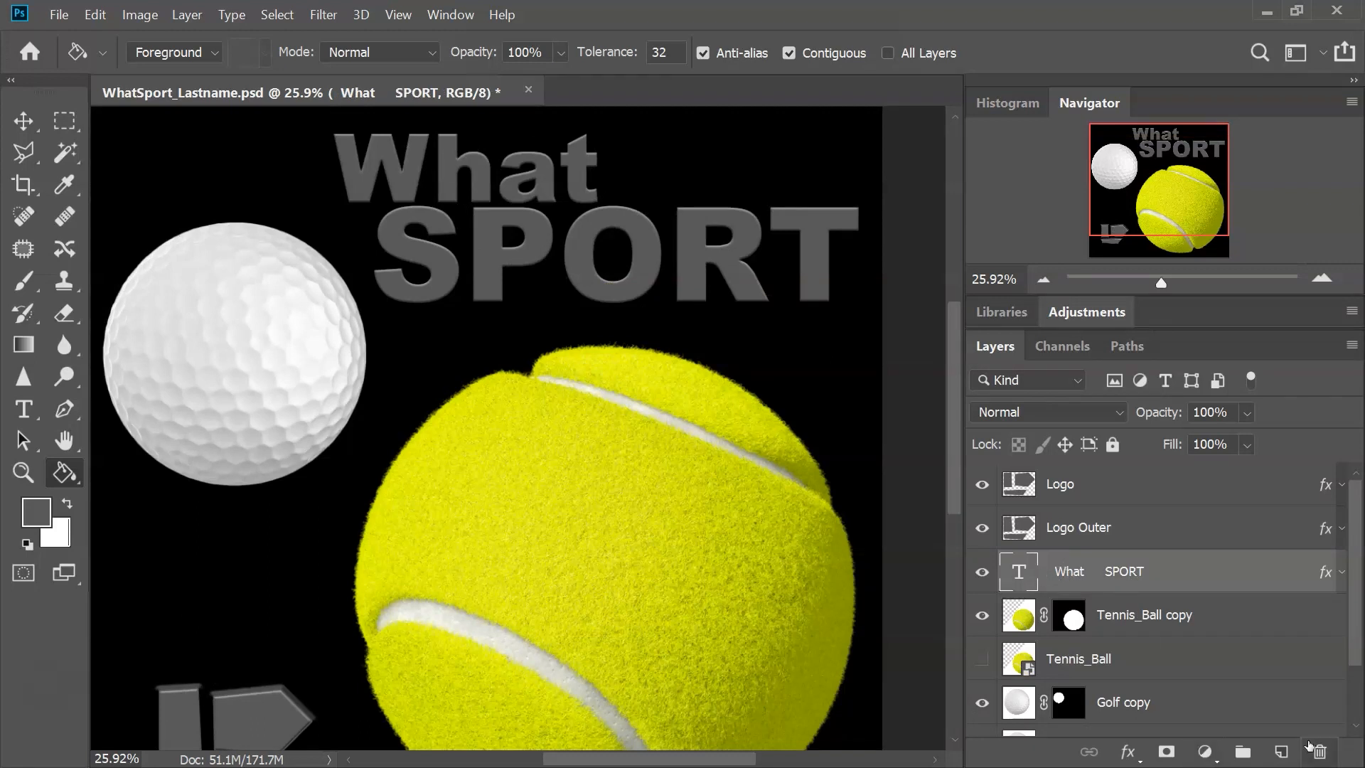
pyautogui.click(1282, 752)
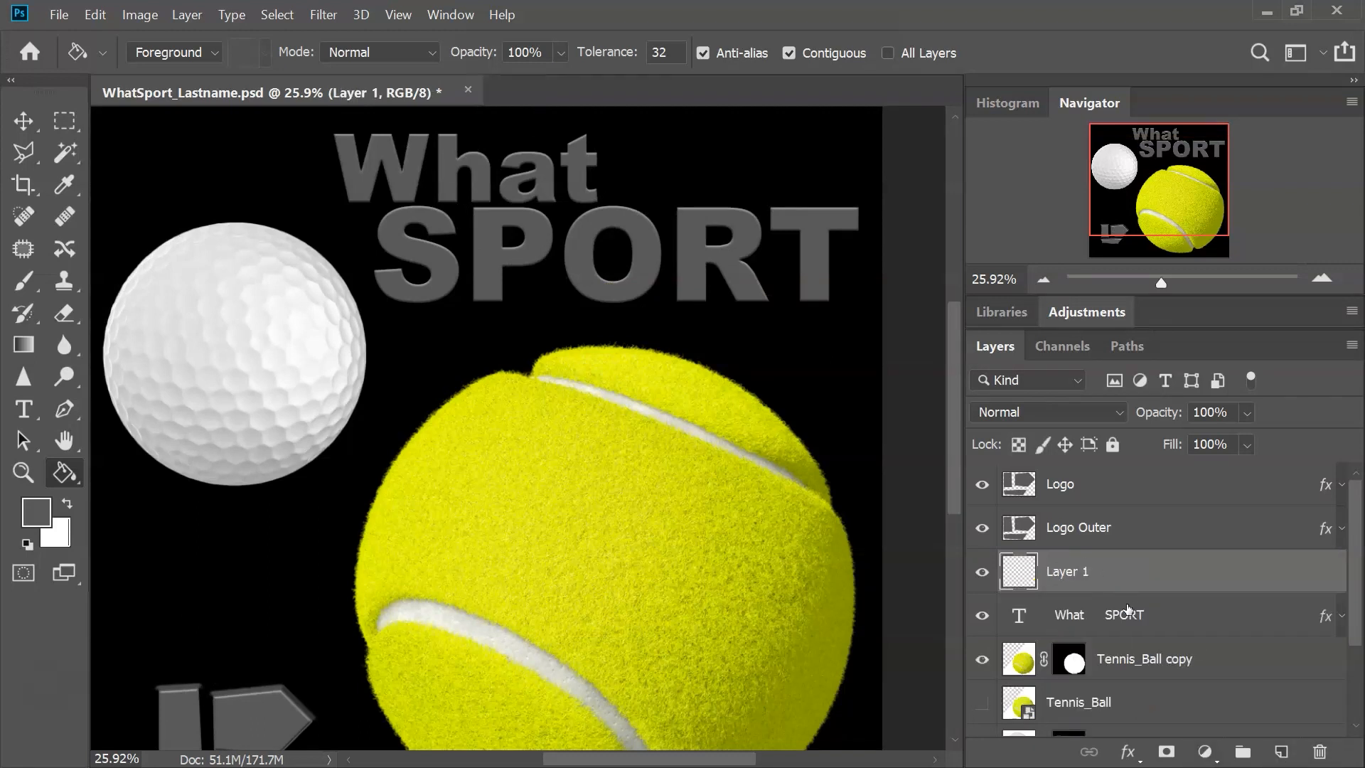
pyautogui.moveTo(1087, 574); pyautogui.dragTo(1102, 626)
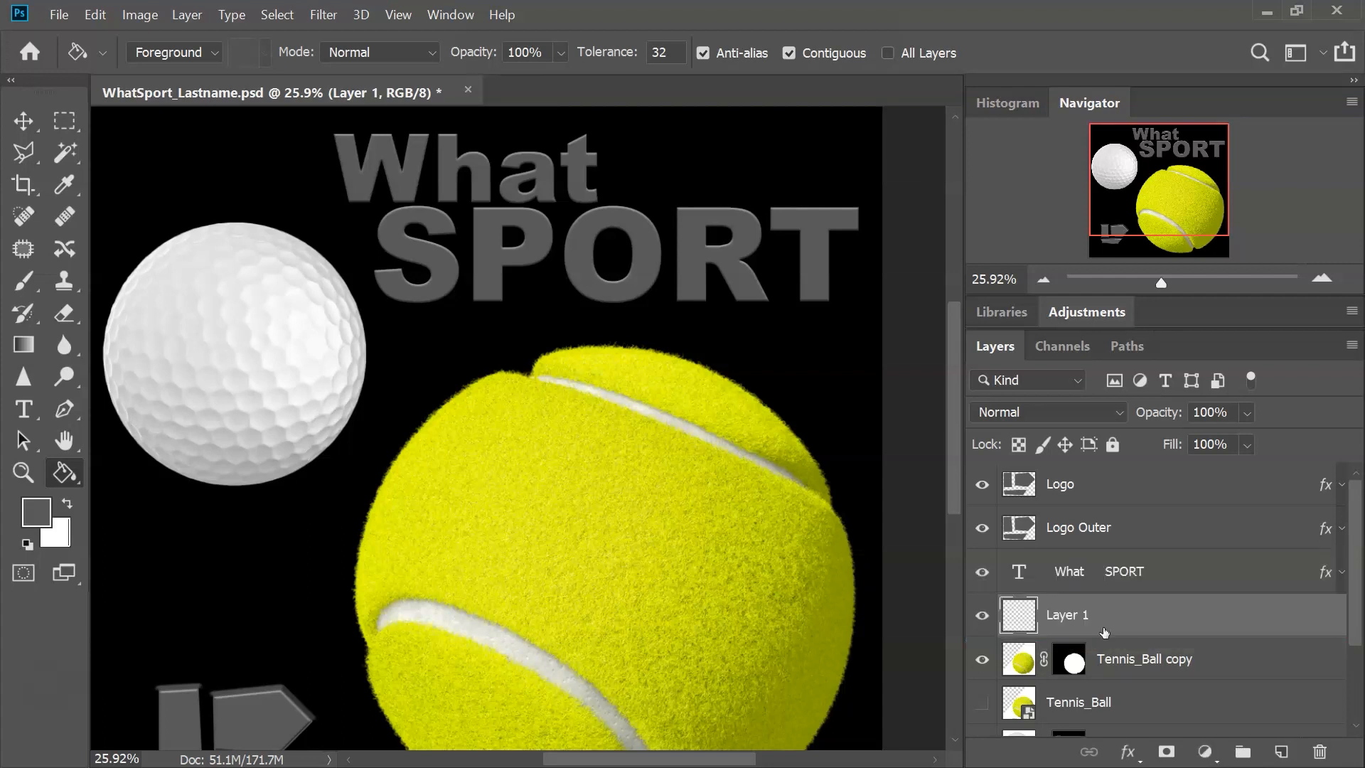
# Rename the new blank layer beneath the title text to WhatSport Outer Bevel
pyautogui.doubleClick(1063, 616)
pyautogui.write('What')
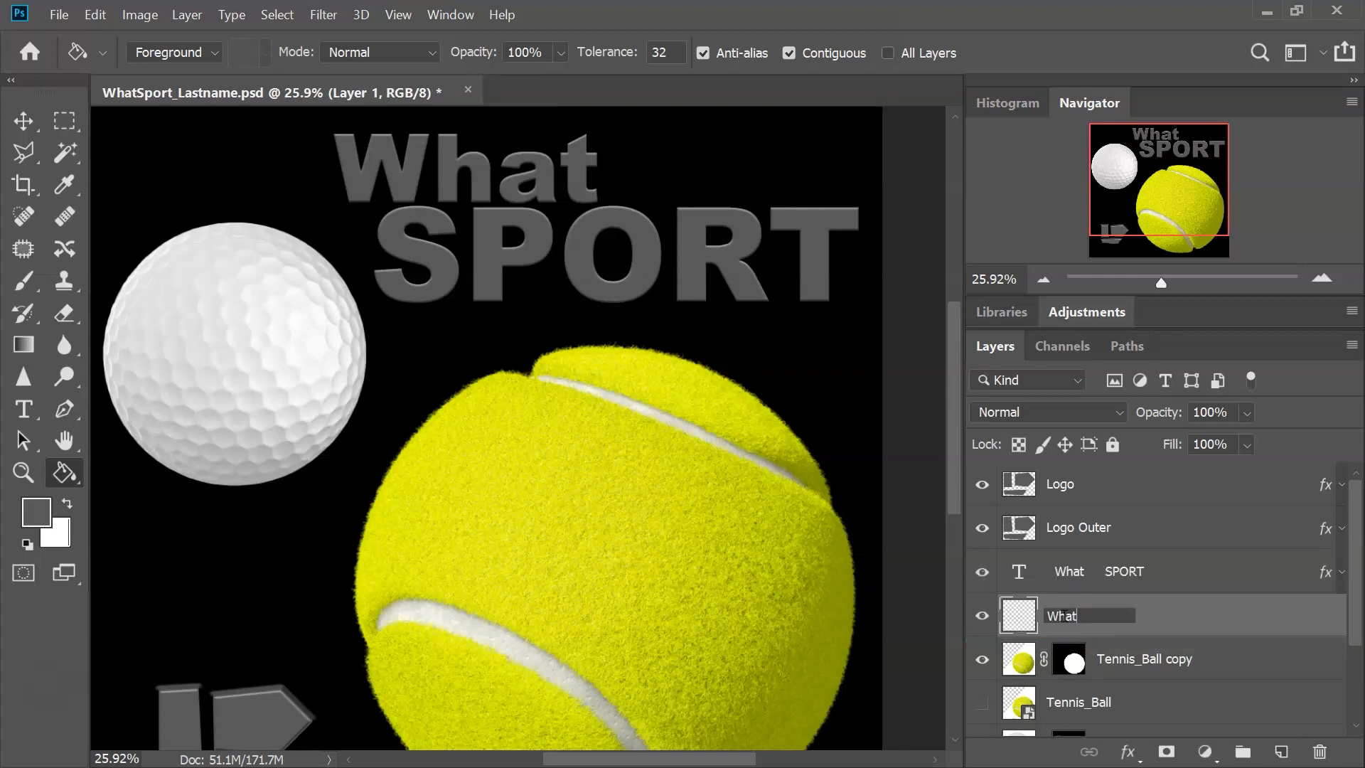
pyautogui.write('Sport Outer Bevel')
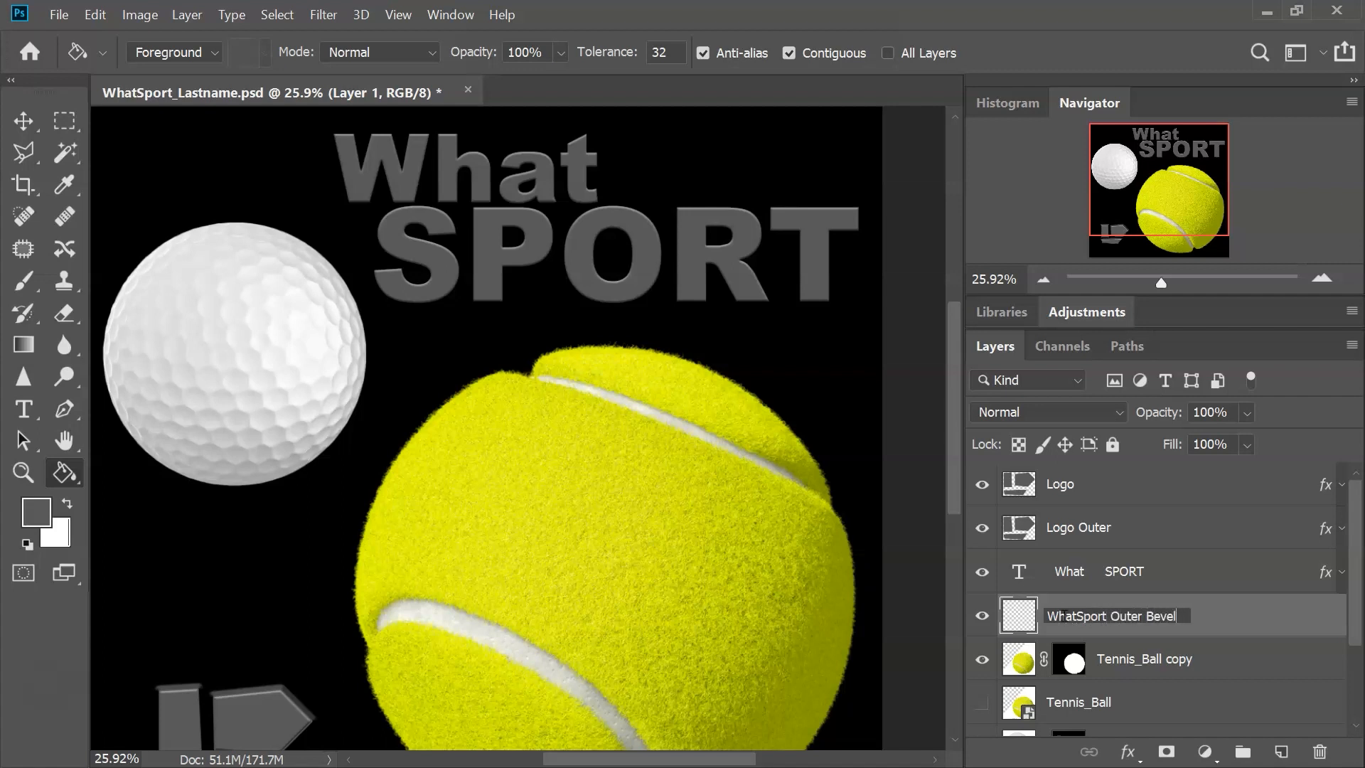
pyautogui.press('Return')
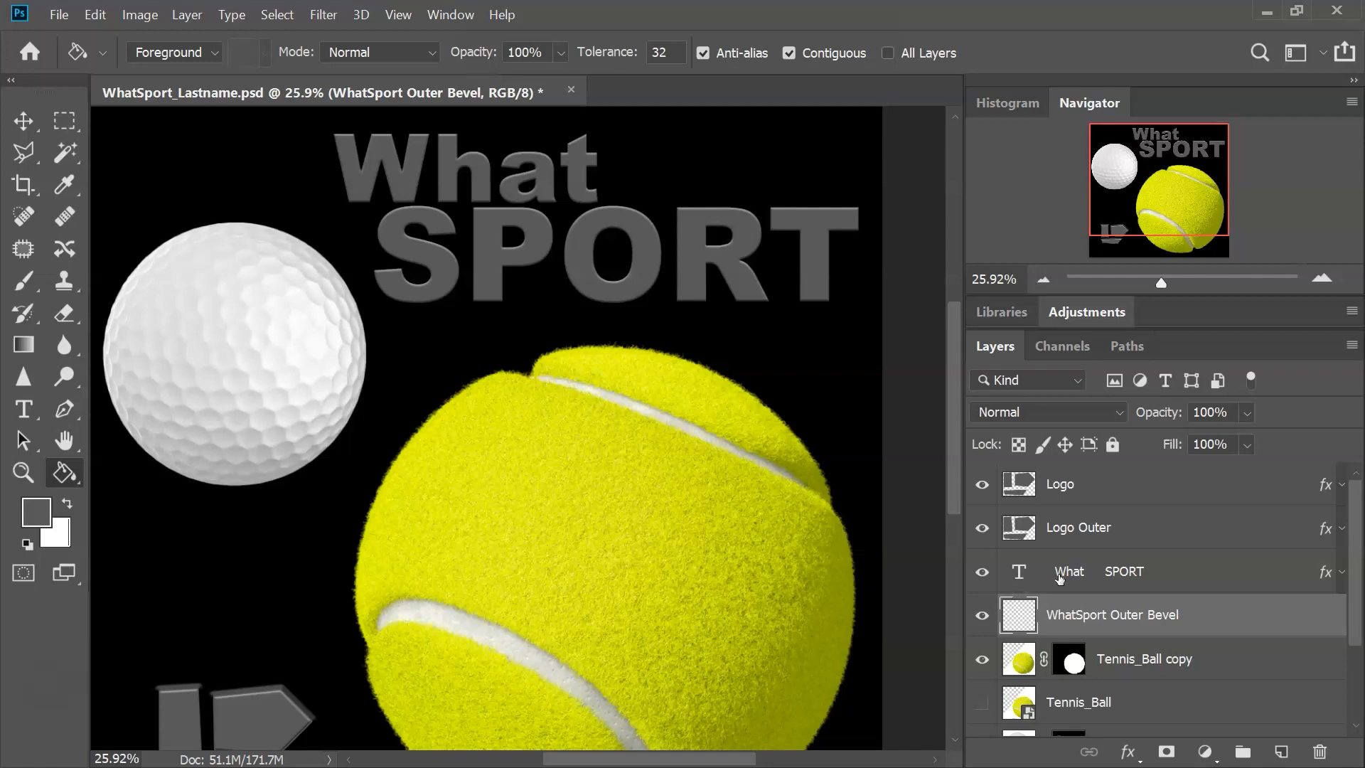
# Load the What SPORT text outline as a selection and expand it by 6 pixels
pyautogui.keyDown('ctrl'); pyautogui.click(1020, 572); pyautogui.keyUp('ctrl')
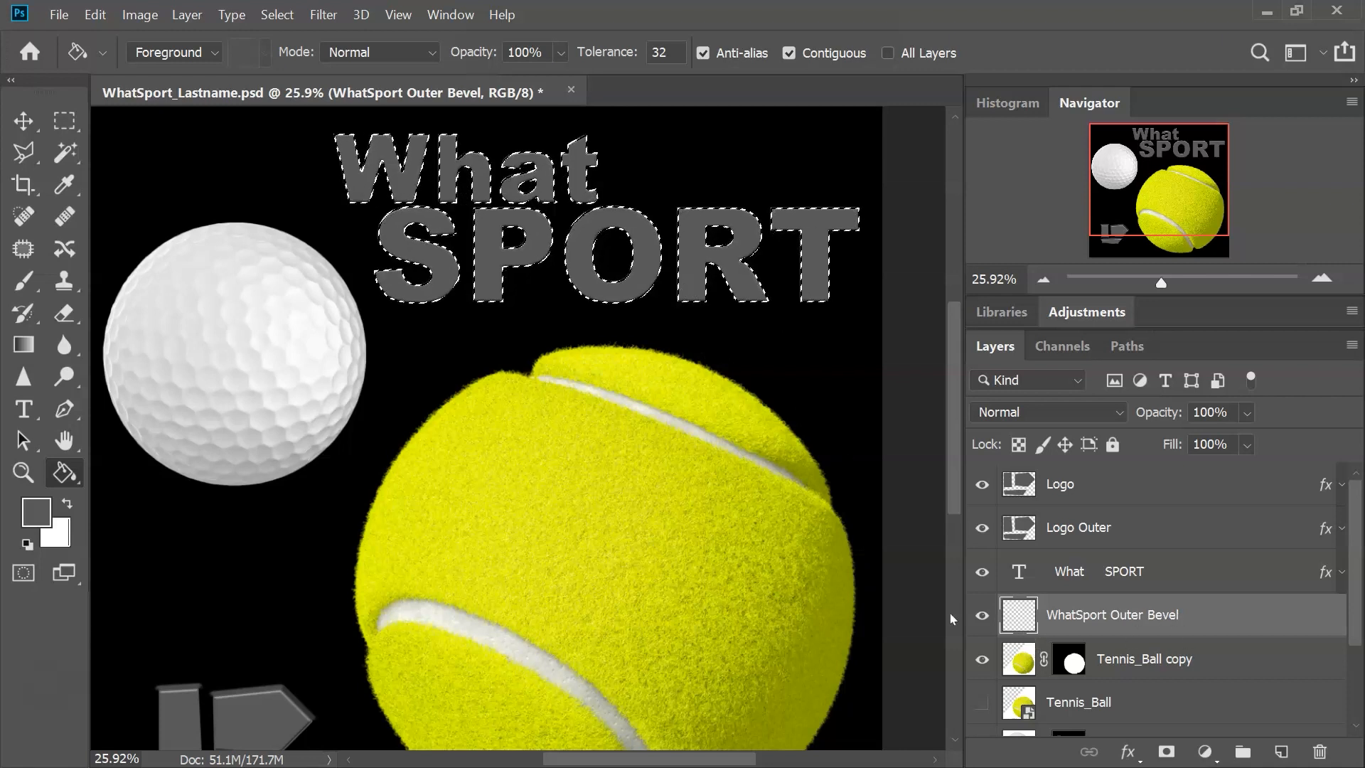
pyautogui.click(278, 16)
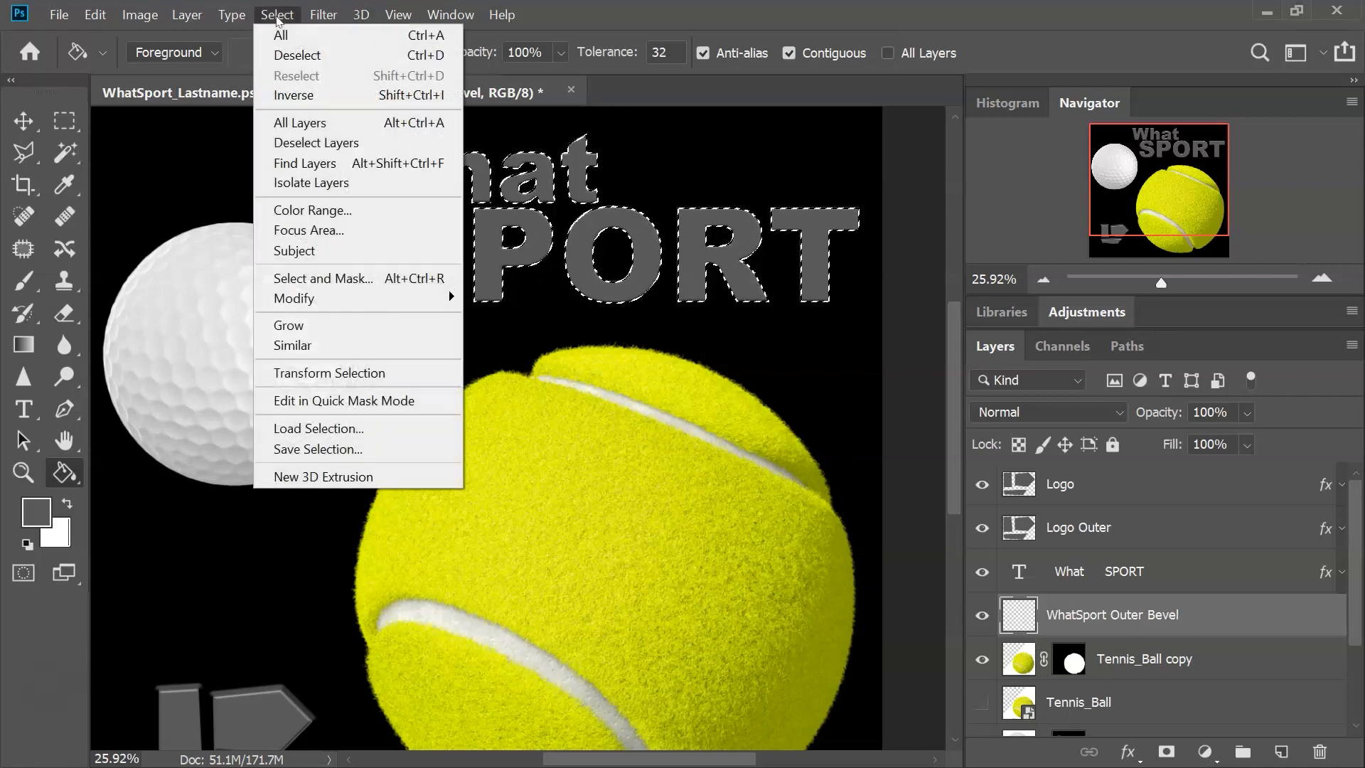
pyautogui.moveTo(366, 307)
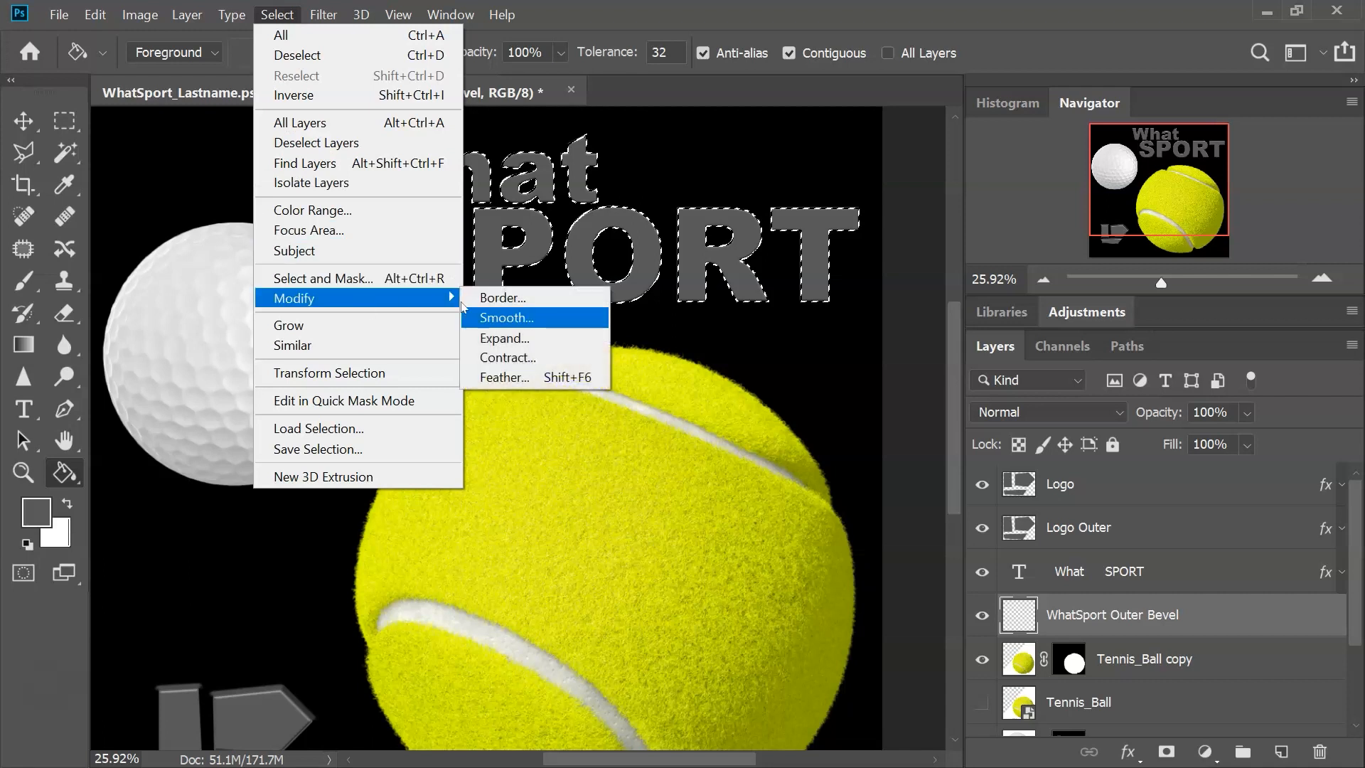
pyautogui.click(527, 257)
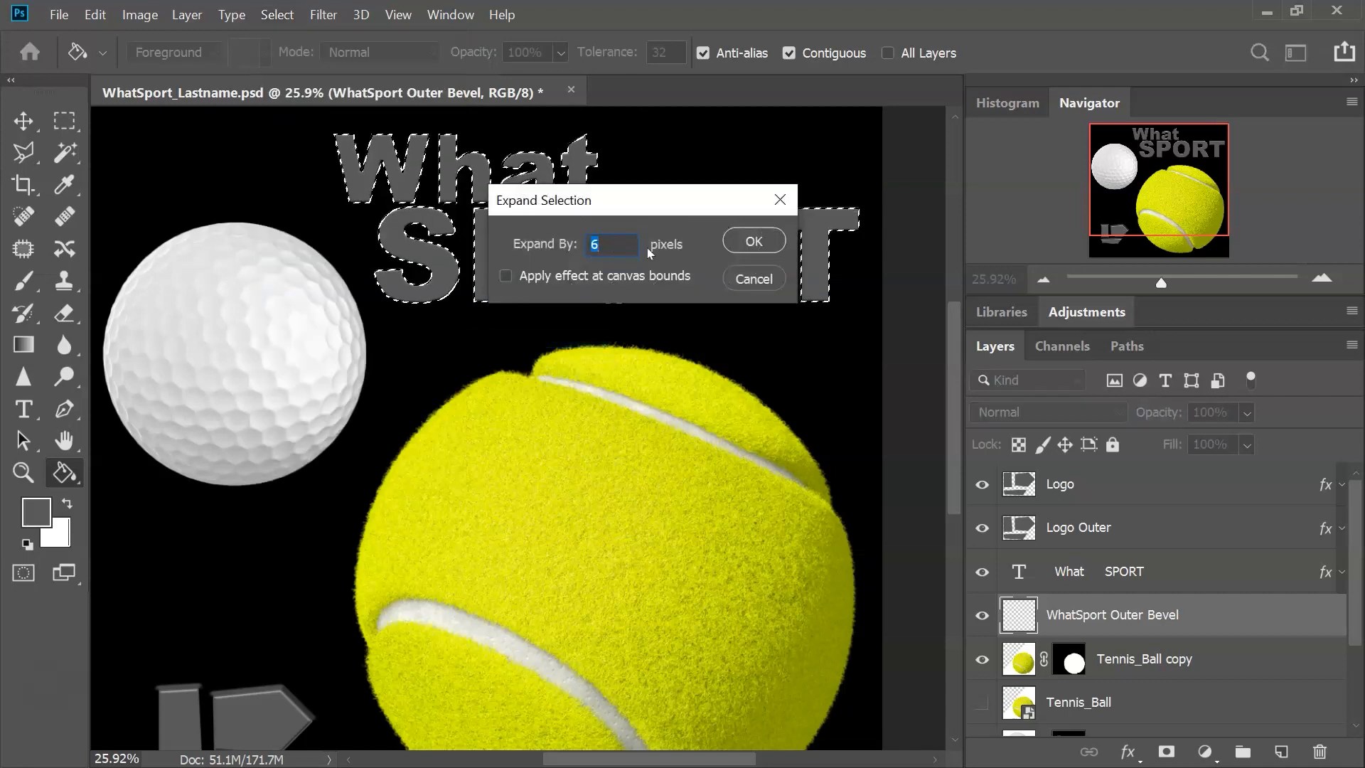
pyautogui.click(758, 241)
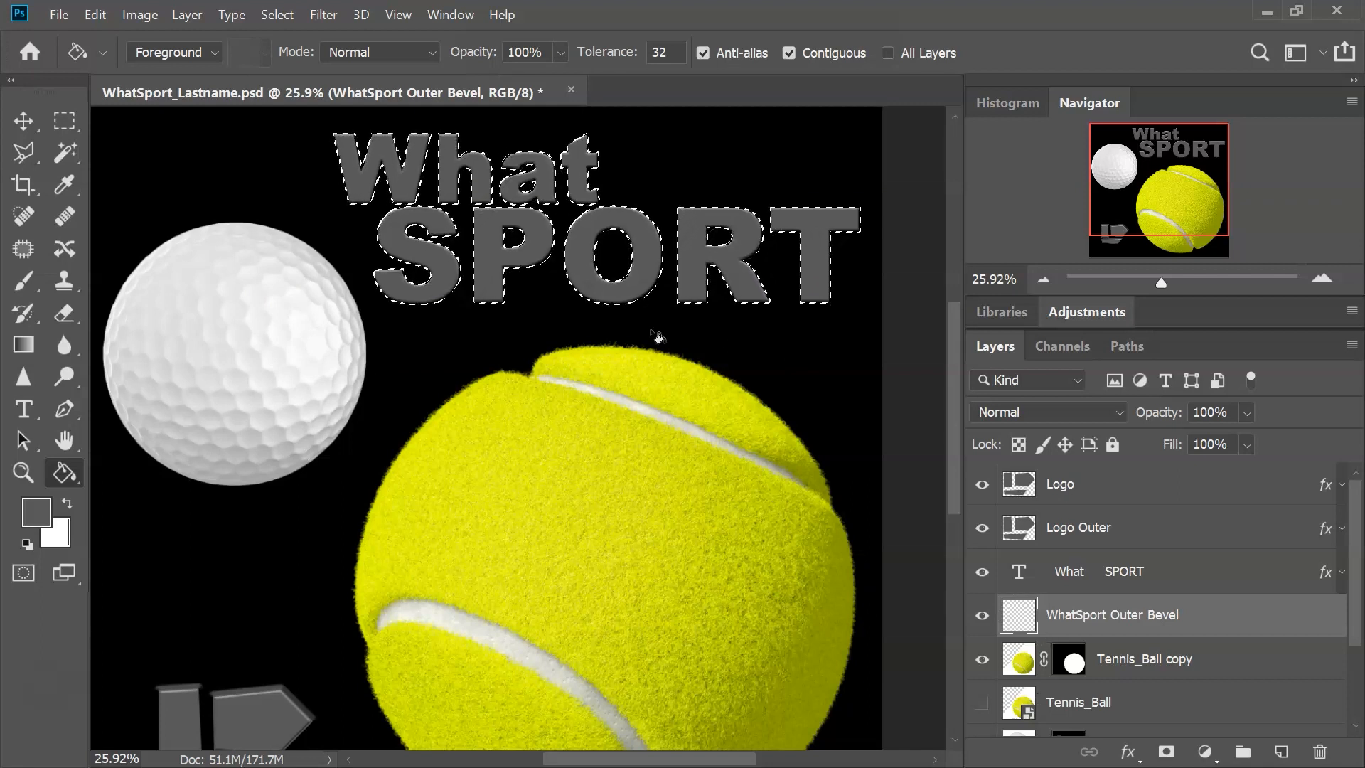
# Fill the expanded title selection with the gray foreground color on the WhatSport Outer Bevel layer, keeping that layer active
pyautogui.click(644, 285)
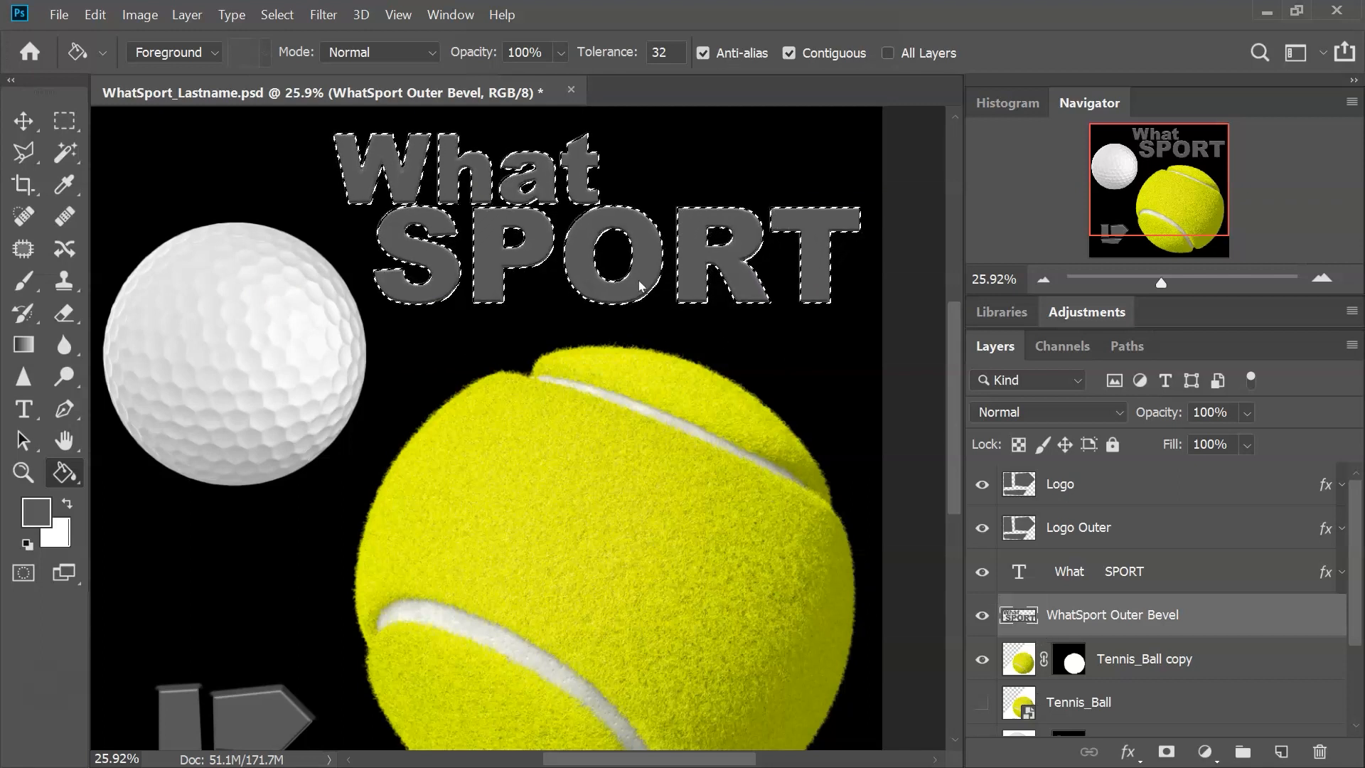
pyautogui.click(982, 573)
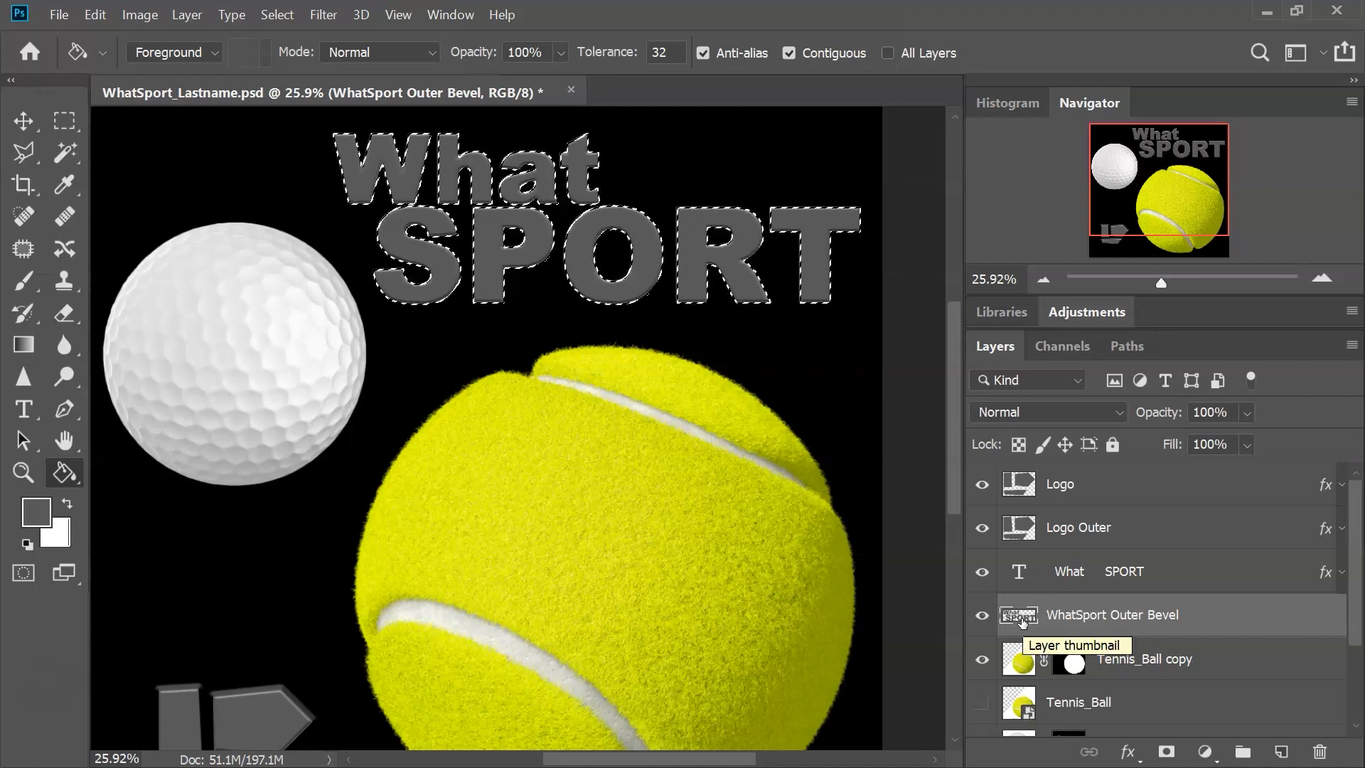
pyautogui.click(1021, 571)
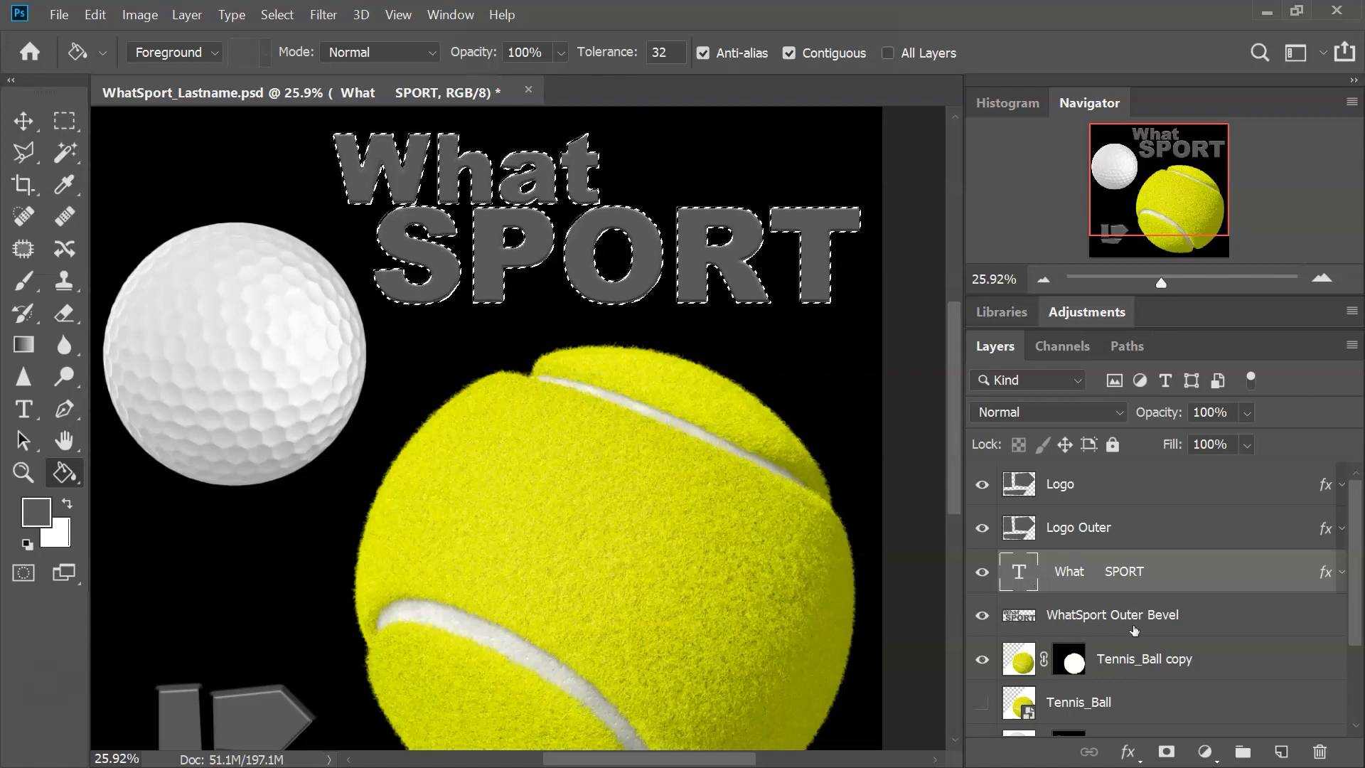
pyautogui.click(1185, 620)
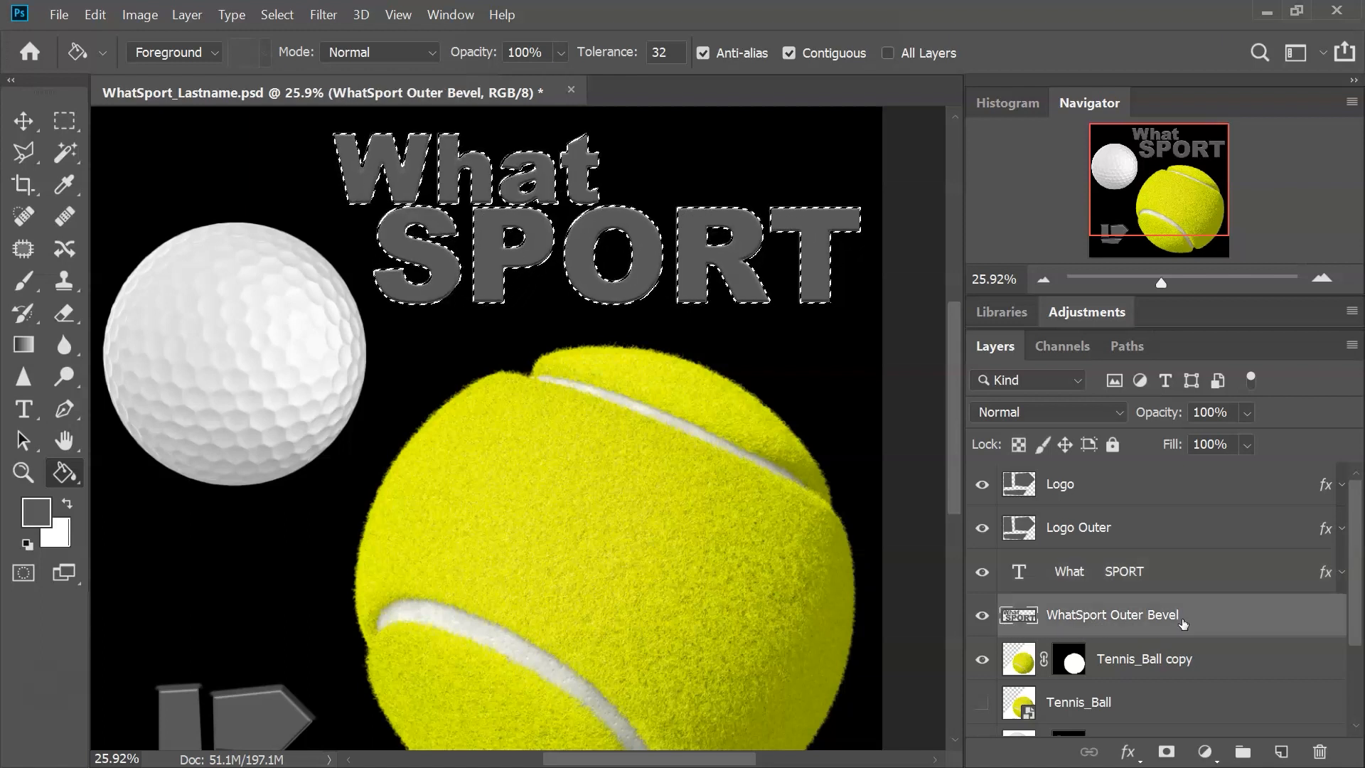
# Apply Bevel & Emboss to WhatSport Outer Bevel with Outer Bevel, Chisel Hard, size 20 px and soften 3 px, and clear the selection
pyautogui.doubleClick(1266, 622)
pyautogui.click(526, 280)
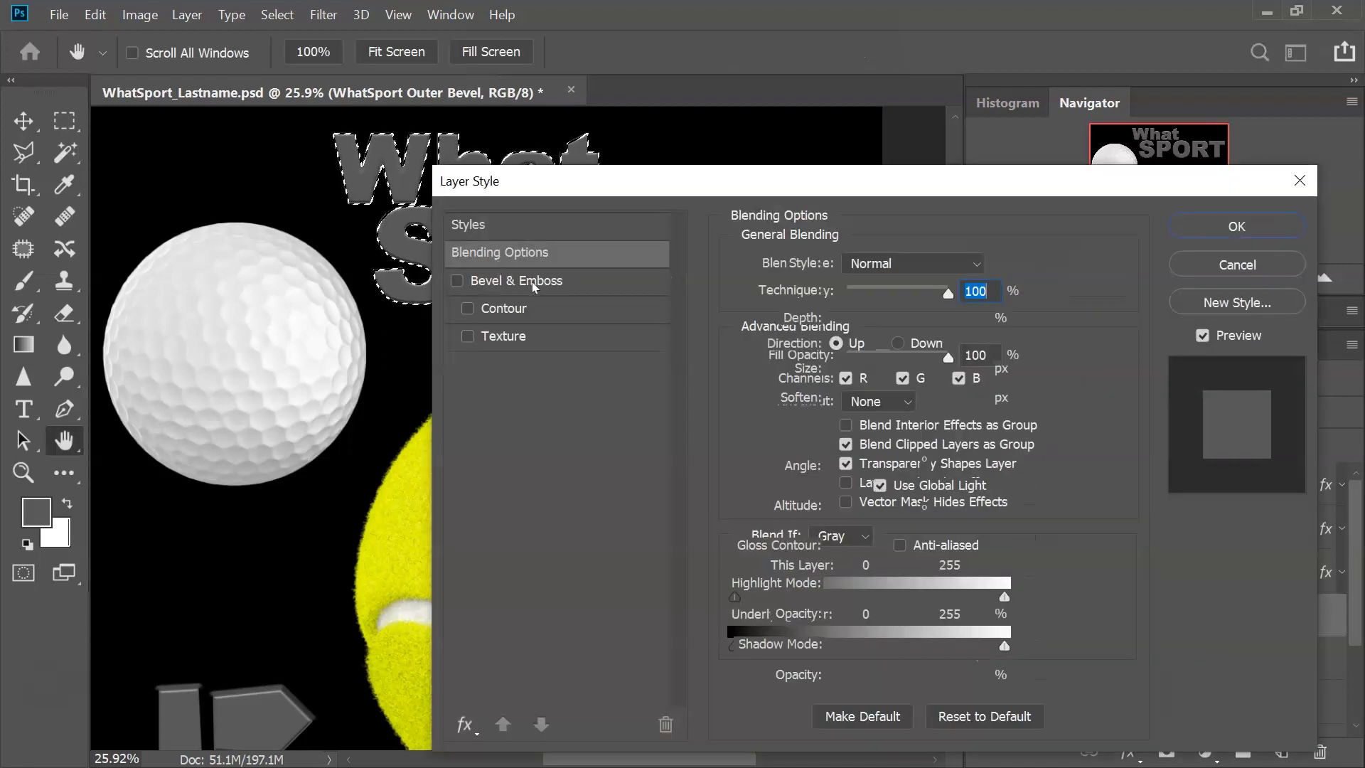
pyautogui.moveTo(860, 194)
pyautogui.mouseDown()
pyautogui.moveTo(909, 196)
pyautogui.moveTo(700, 383)
pyautogui.mouseUp()
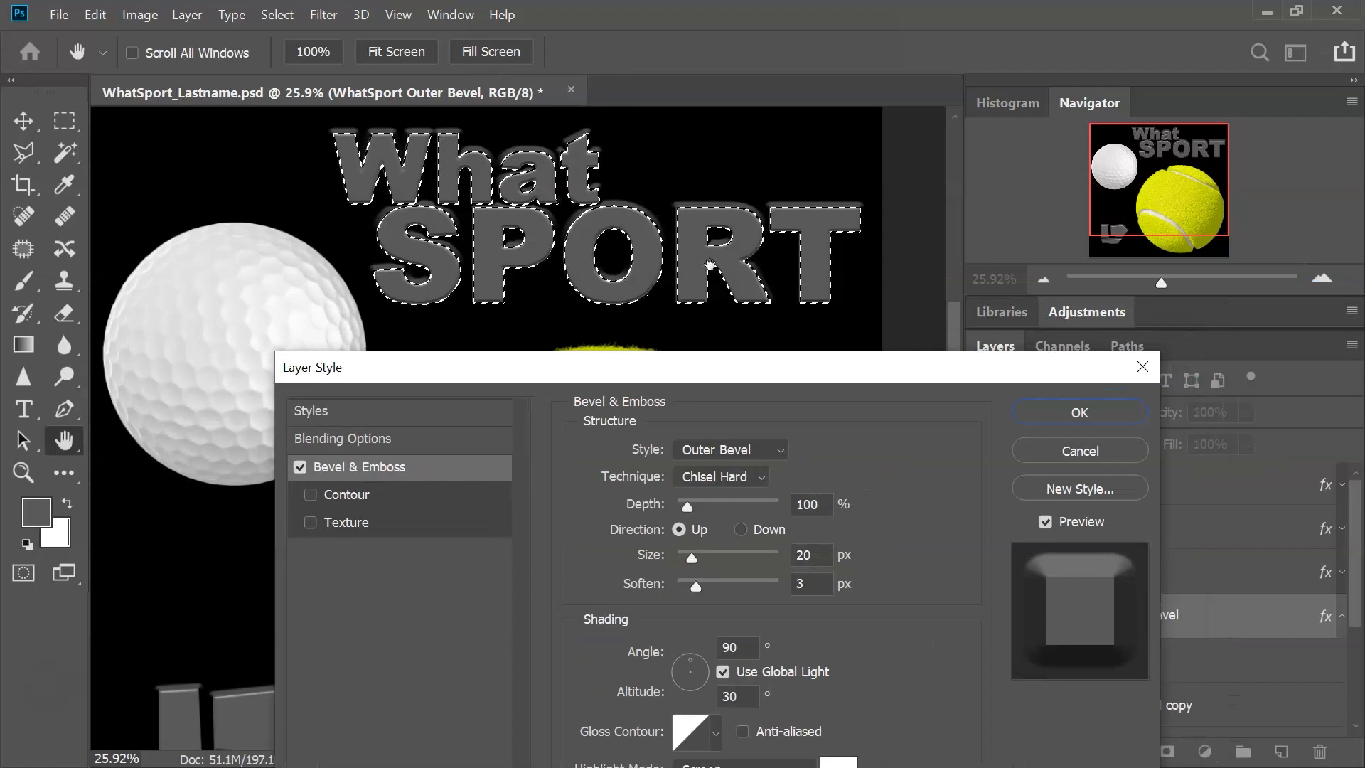
pyautogui.click(1079, 412)
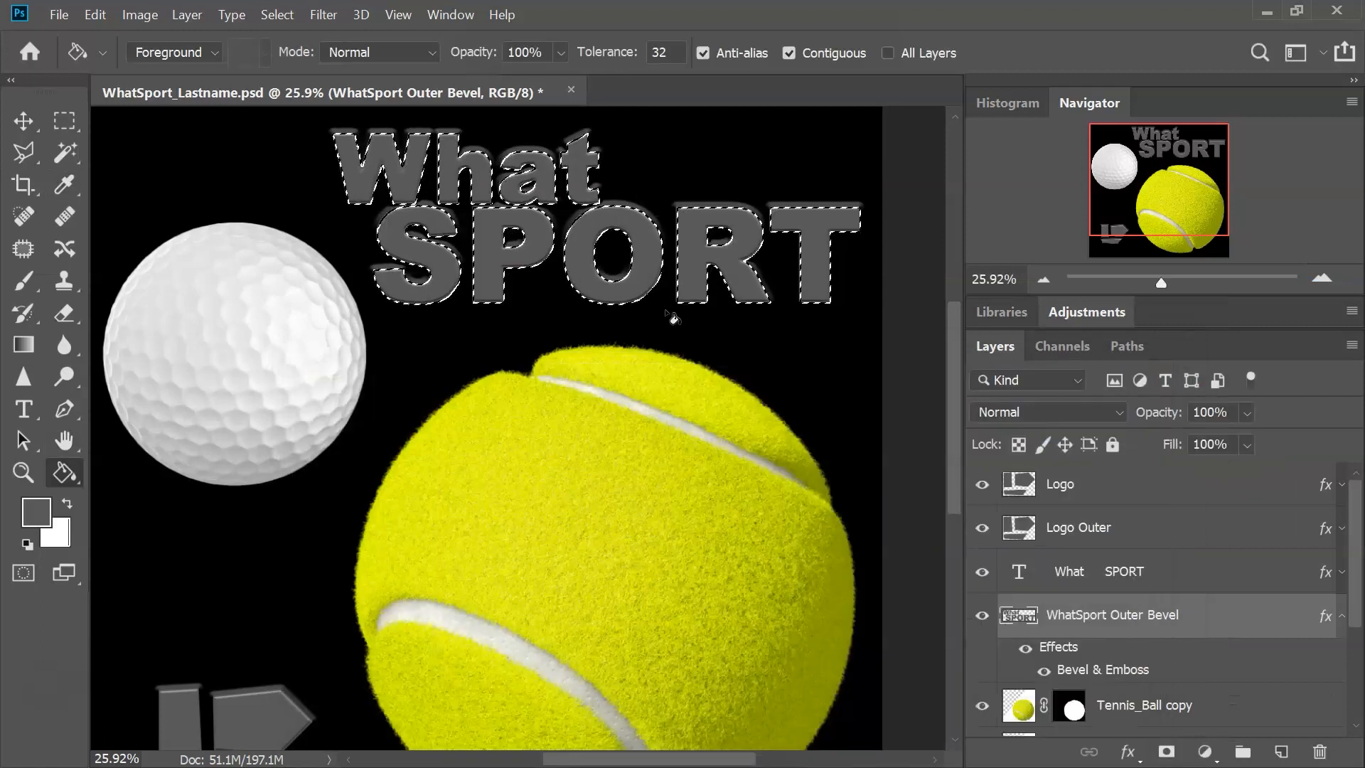
pyautogui.hotkey('ctrl', 'd')
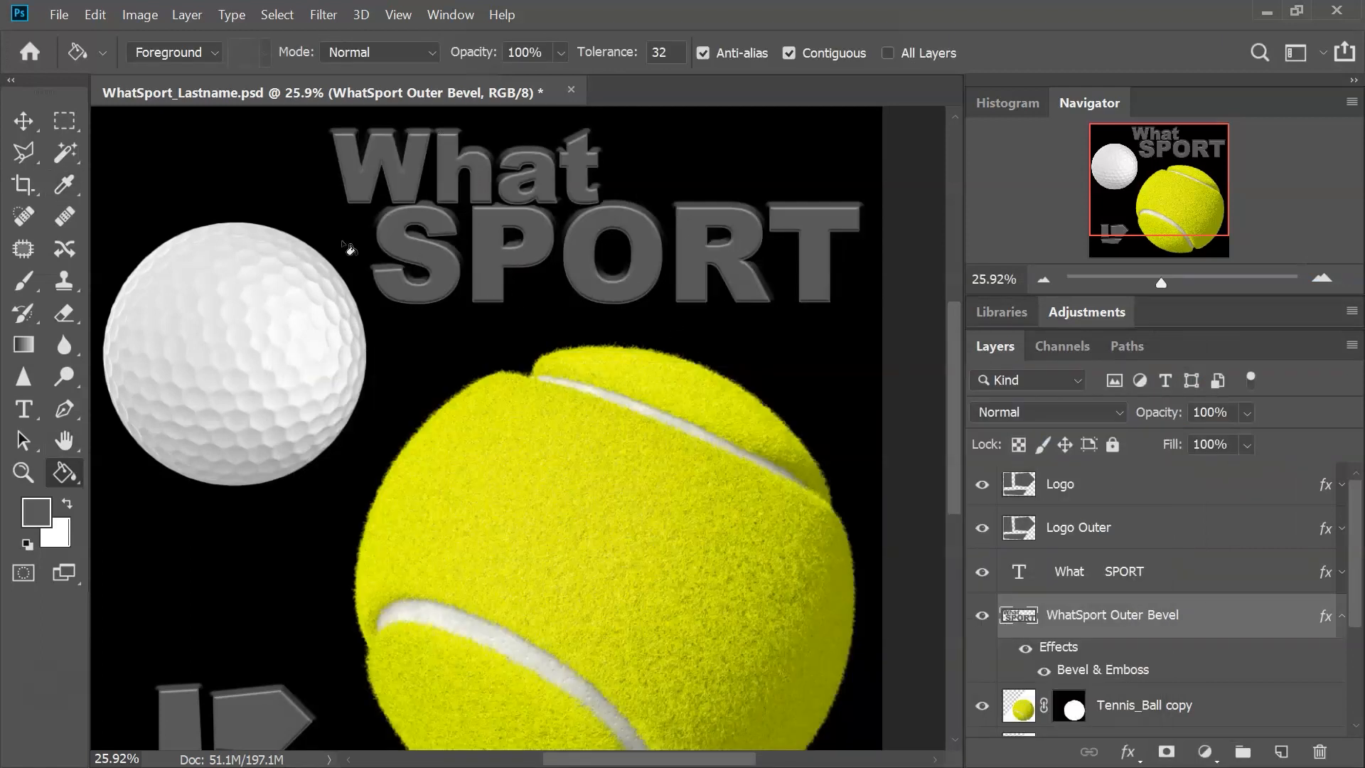
# Switch to the Move tool, make the Background layer active and check the whole poster
pyautogui.click(21, 124)
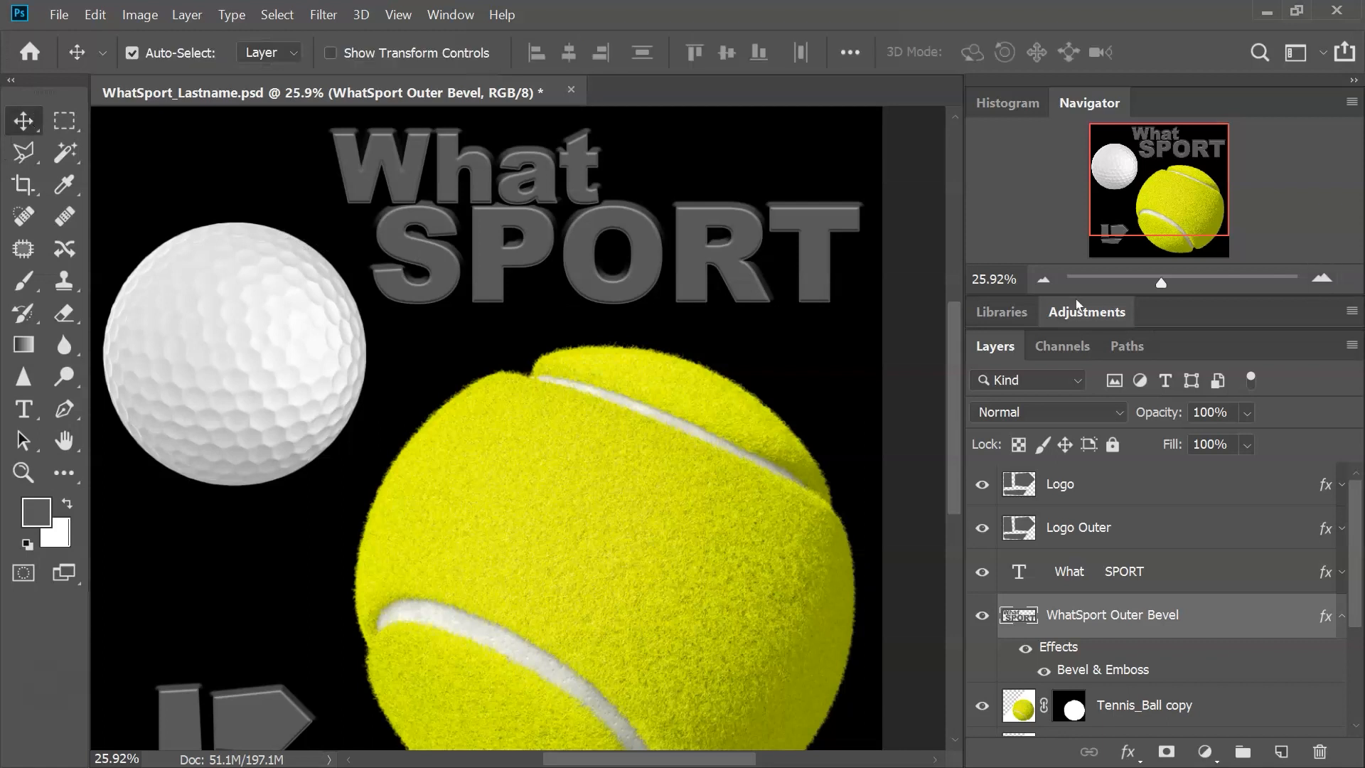
pyautogui.click(799, 367)
pyautogui.moveTo(436, 440); pyautogui.dragTo(503, 459)
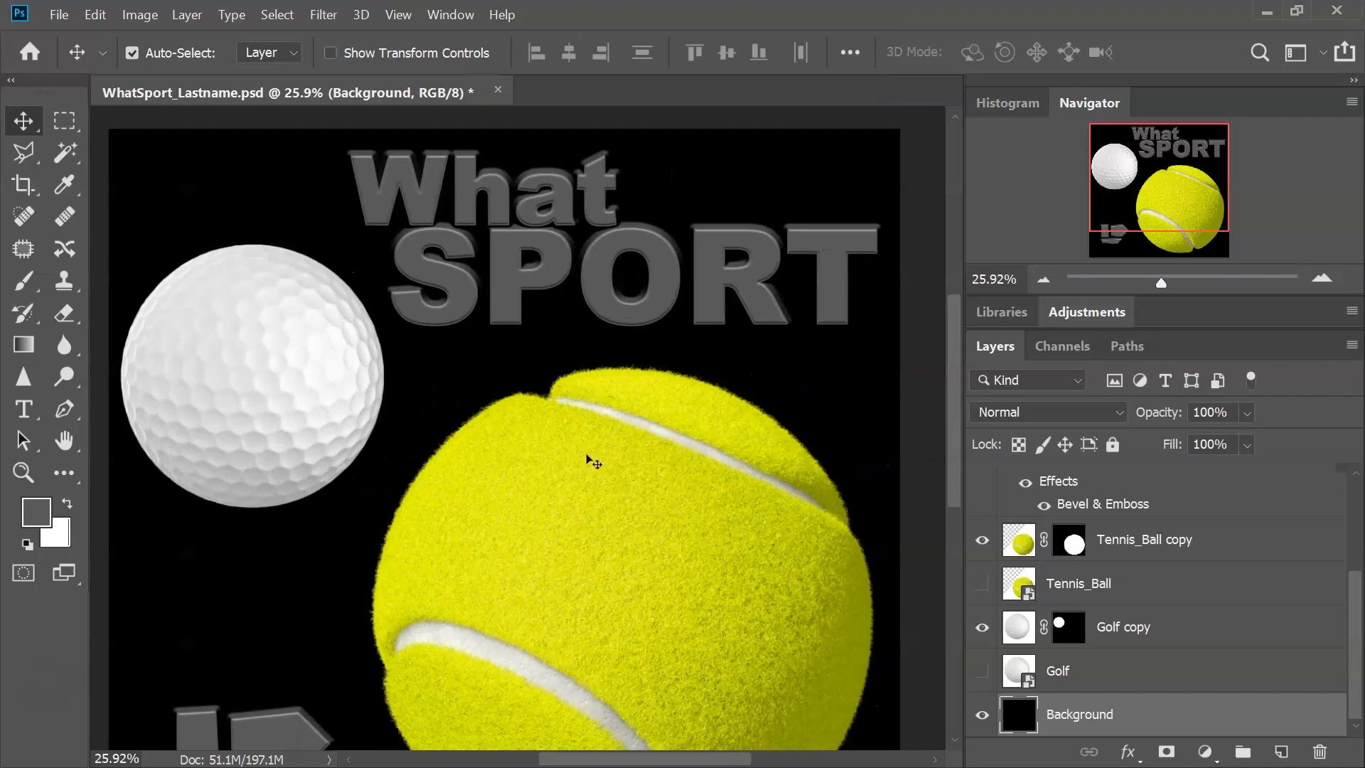
pyautogui.scroll(-2, 593, 462)
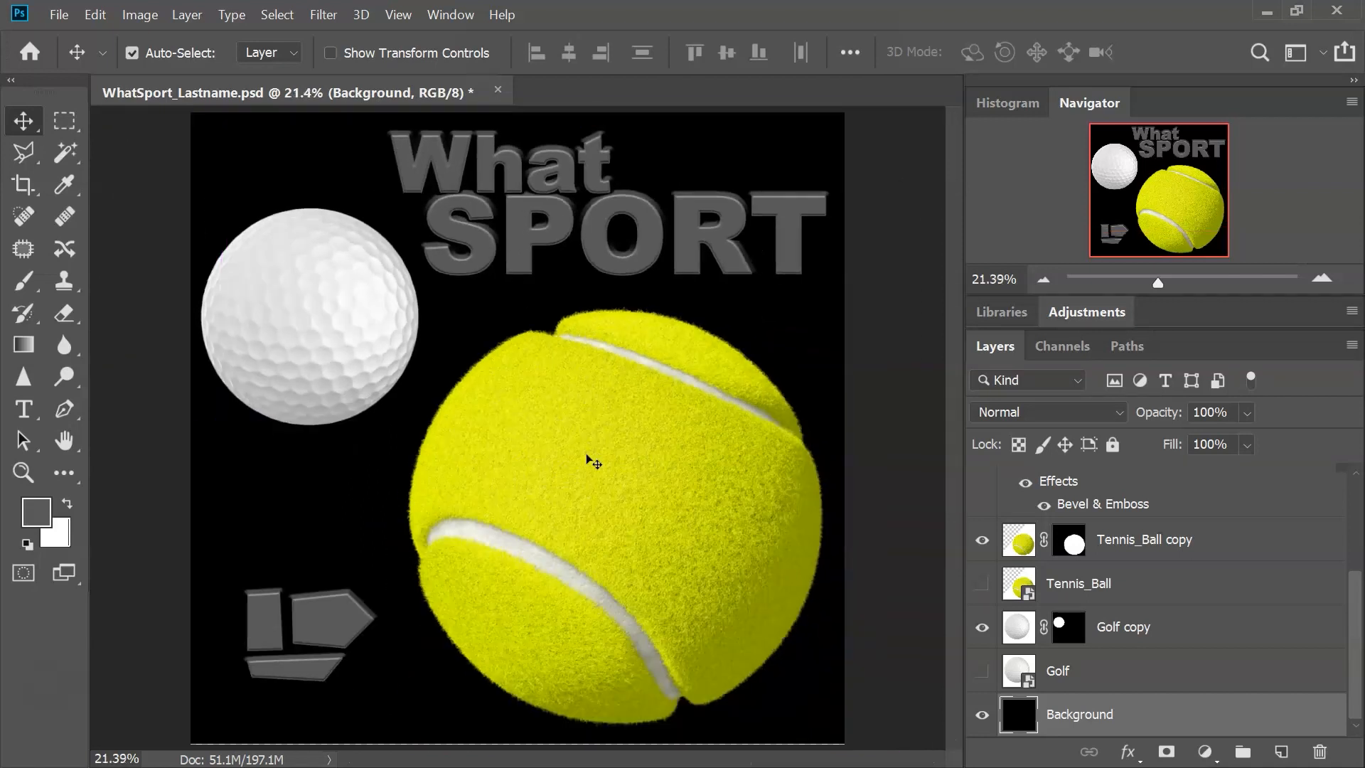